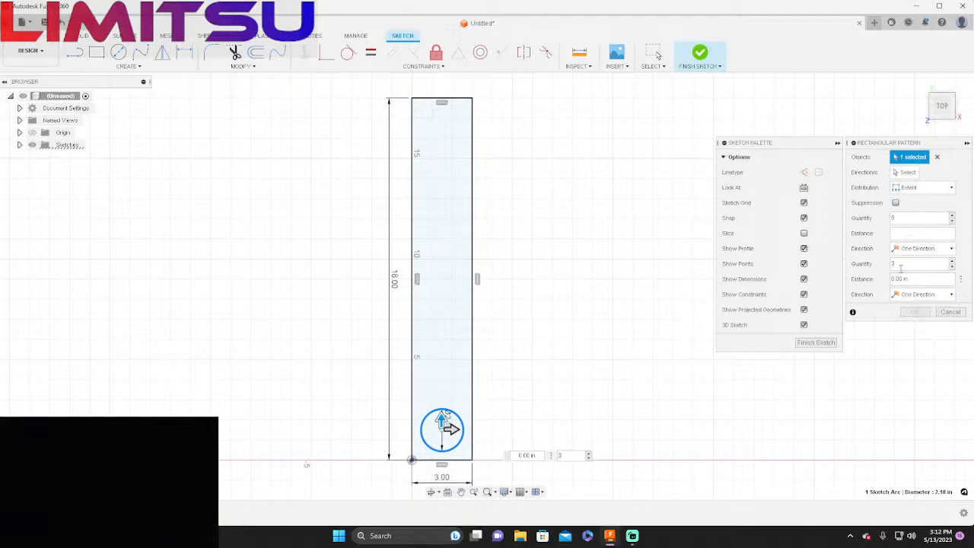
Step: Set the circle pattern's second-direction quantity to 5 and stretch that direction to 6 in along the strip
{"action": "left_click", "coordinate": [933, 264]}
{"action": "left_click", "coordinate": [953, 261]}
{"action": "left_click_drag", "start_coordinate": [444, 415], "coordinate": [445, 139]}
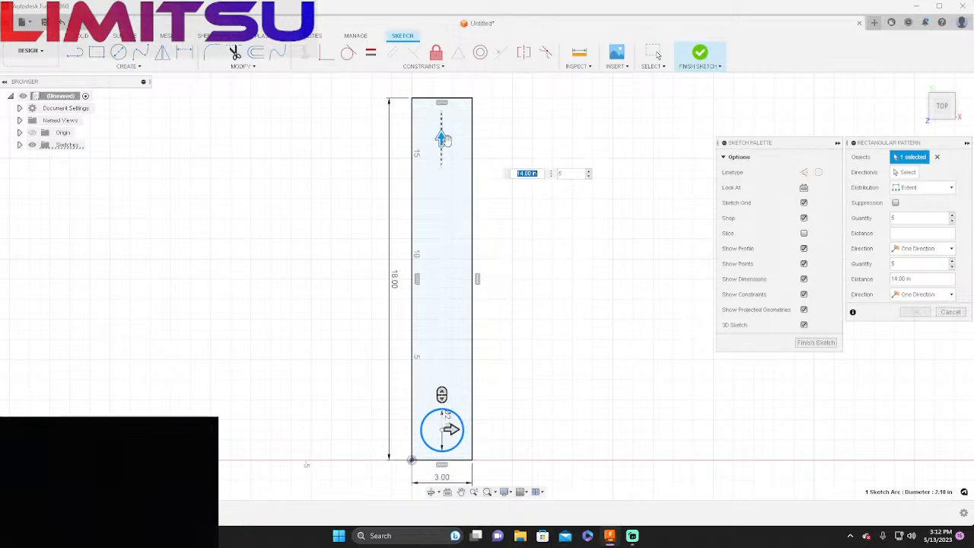
{"action": "key", "text": "Tab"}
{"action": "left_click_drag", "start_coordinate": [441, 137], "coordinate": [443, 415]}
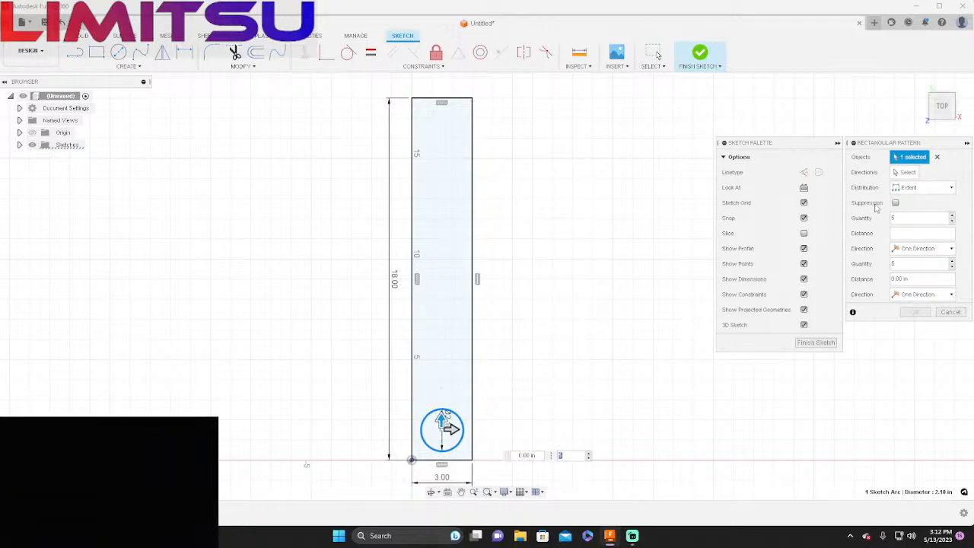
{"action": "left_click", "coordinate": [906, 172]}
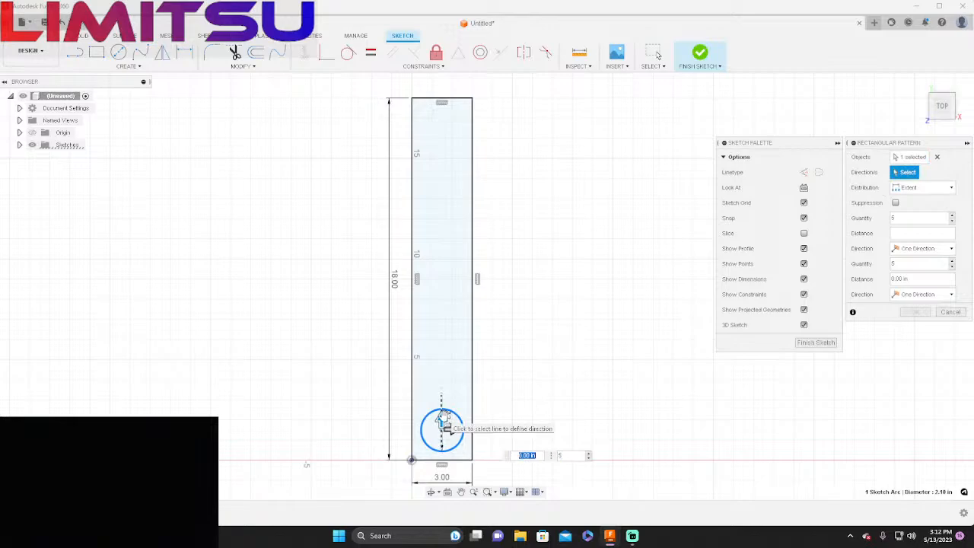
{"action": "left_click_drag", "start_coordinate": [442, 417], "coordinate": [442, 299]}
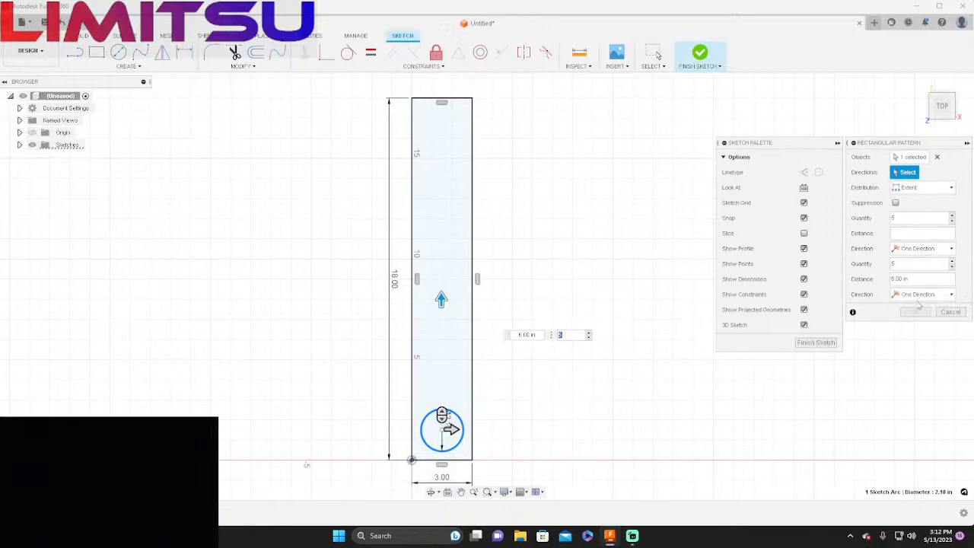
Step: Give the pattern a first distance of 12 in and a second quantity of 1, apply it, and undo the pattern
{"action": "left_click", "coordinate": [909, 233]}
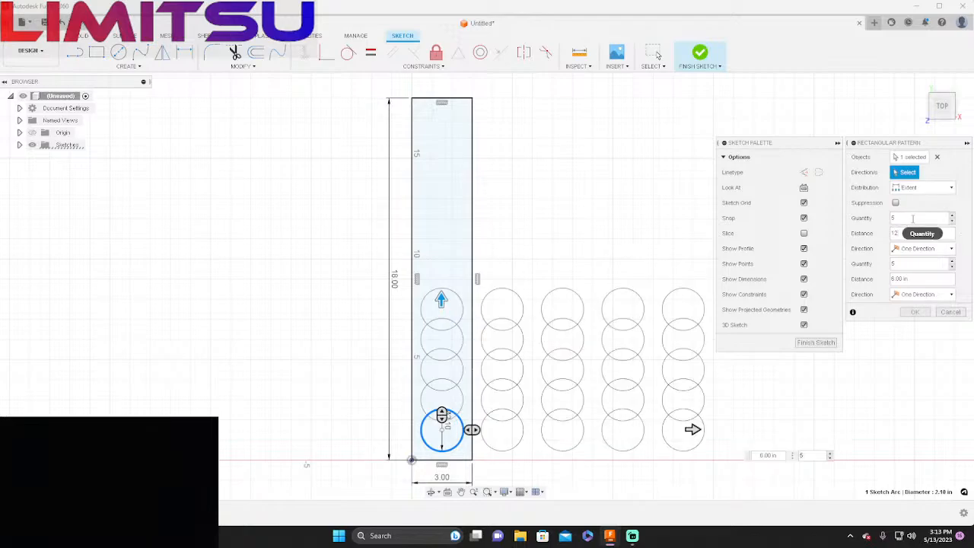
{"action": "left_click", "coordinate": [914, 264]}
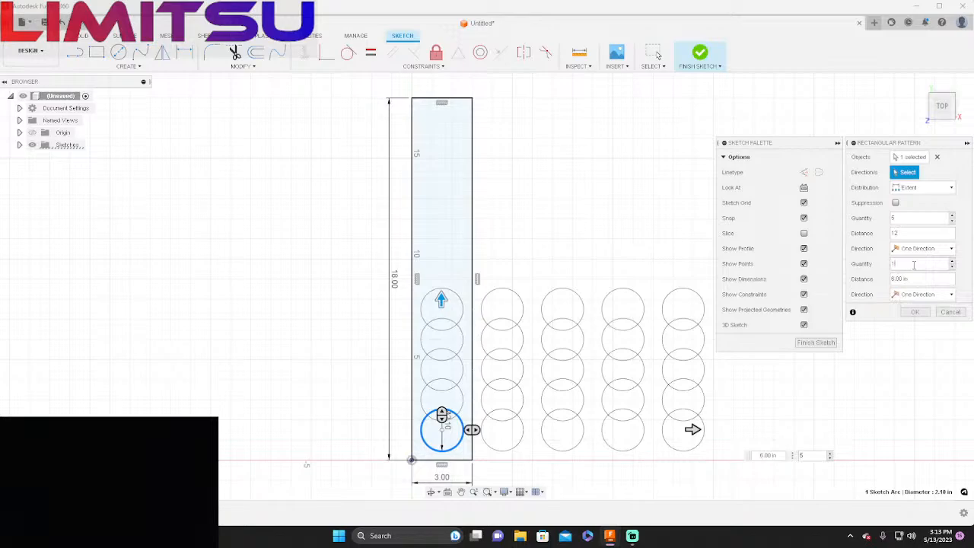
{"action": "type", "text": "1"}
{"action": "key", "text": "Return"}
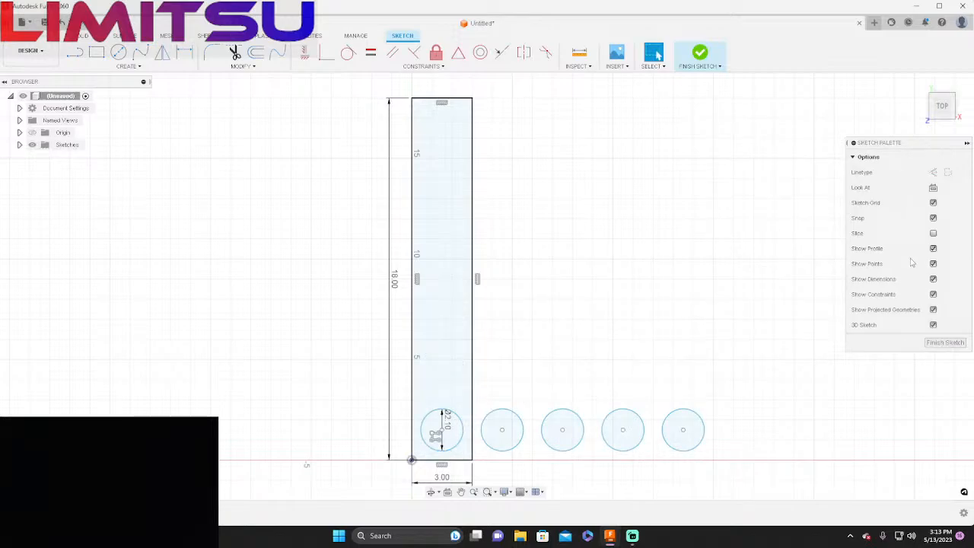
{"action": "left_click", "coordinate": [61, 24]}
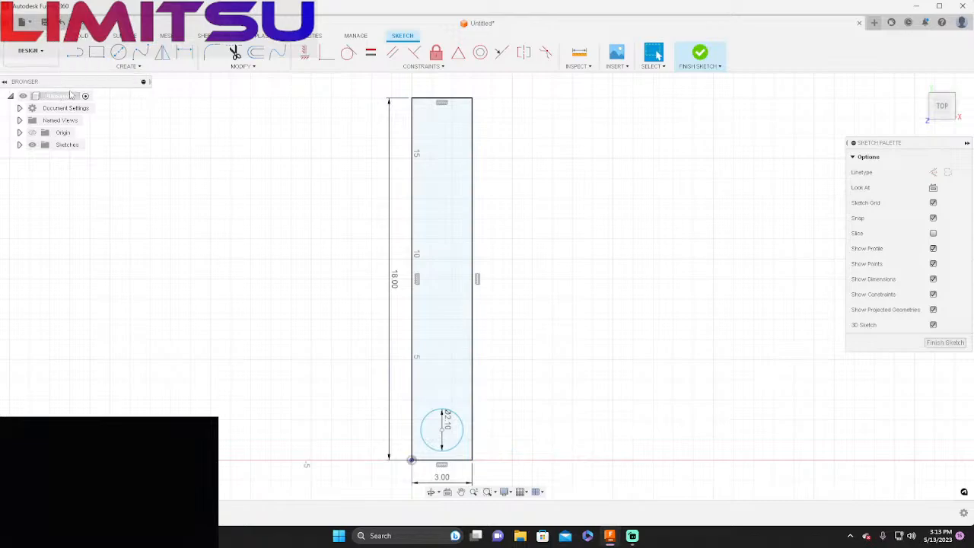
{"action": "left_click", "coordinate": [128, 66]}
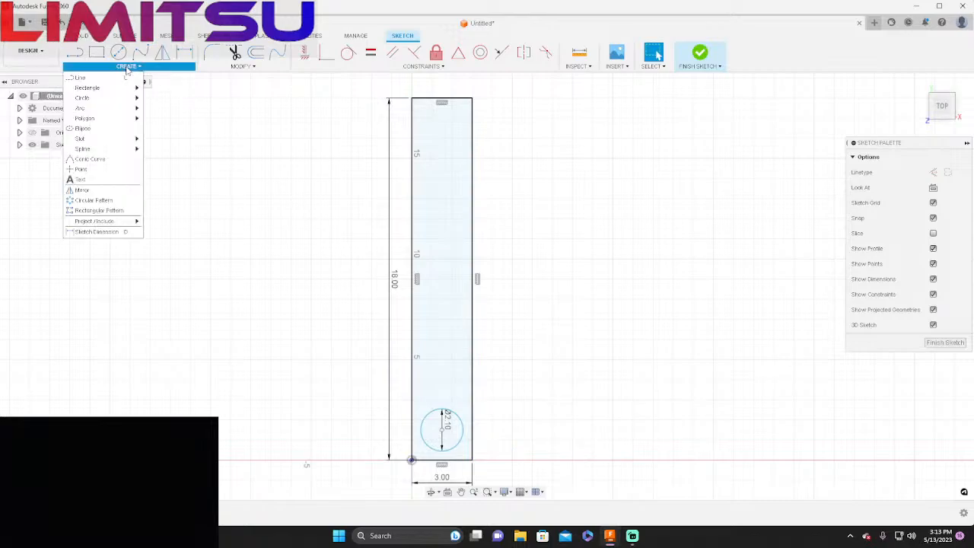
{"action": "left_click", "coordinate": [98, 213]}
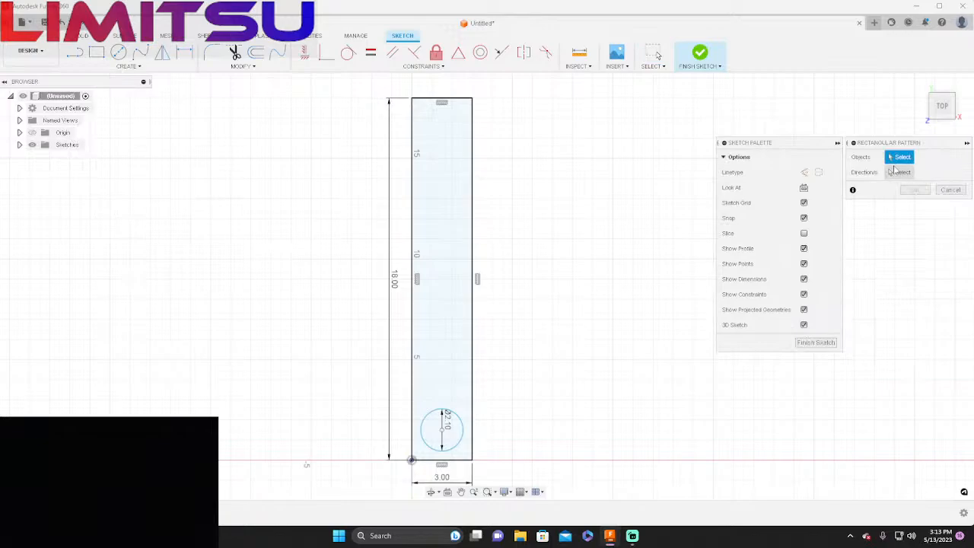
{"action": "left_click", "coordinate": [461, 423]}
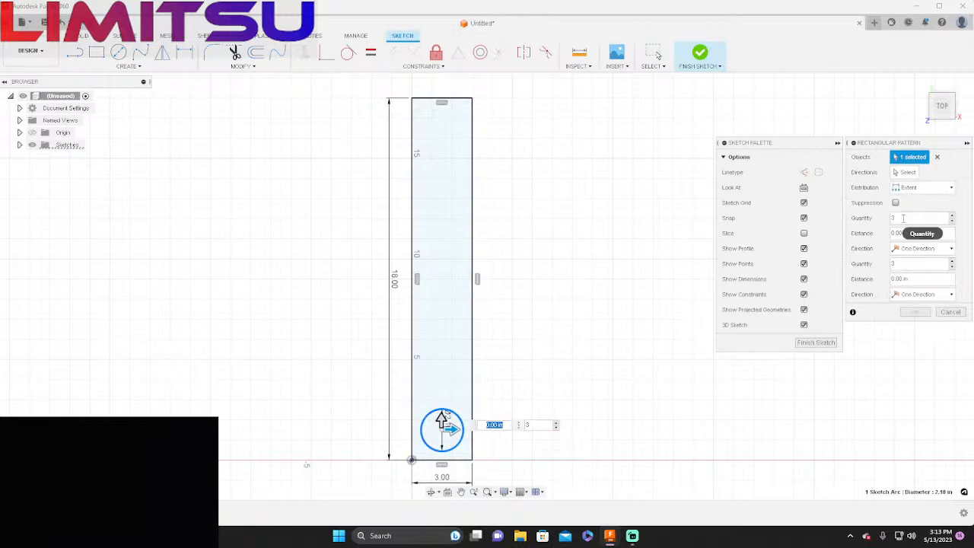
{"action": "left_click", "coordinate": [907, 173]}
{"action": "left_click", "coordinate": [443, 417]}
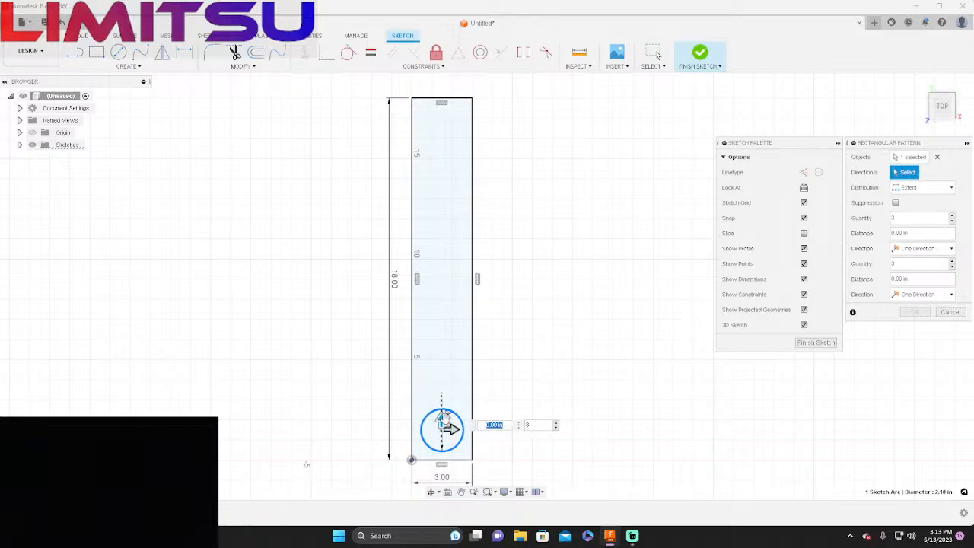
{"action": "left_click", "coordinate": [909, 220]}
{"action": "left_click", "coordinate": [952, 217]}
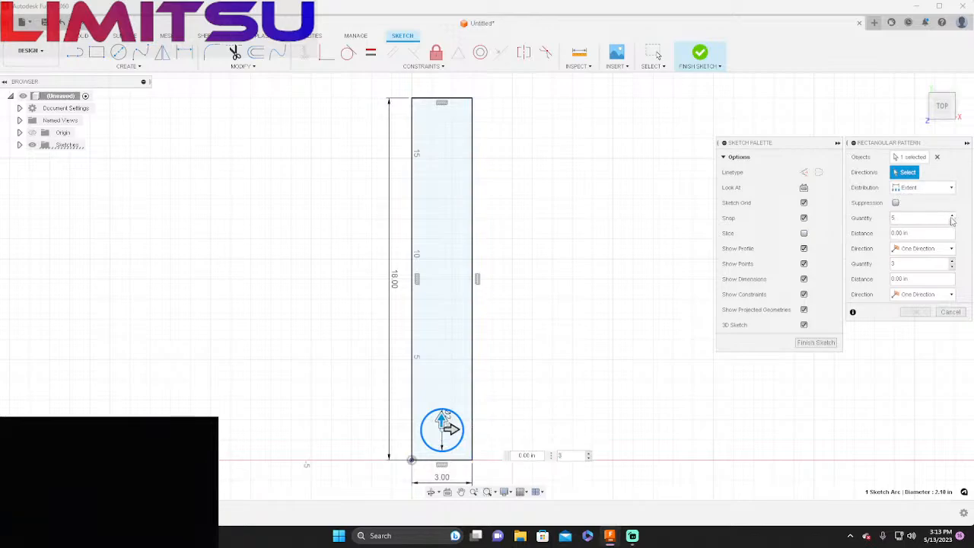
{"action": "left_click", "coordinate": [952, 266]}
{"action": "left_click", "coordinate": [952, 266]}
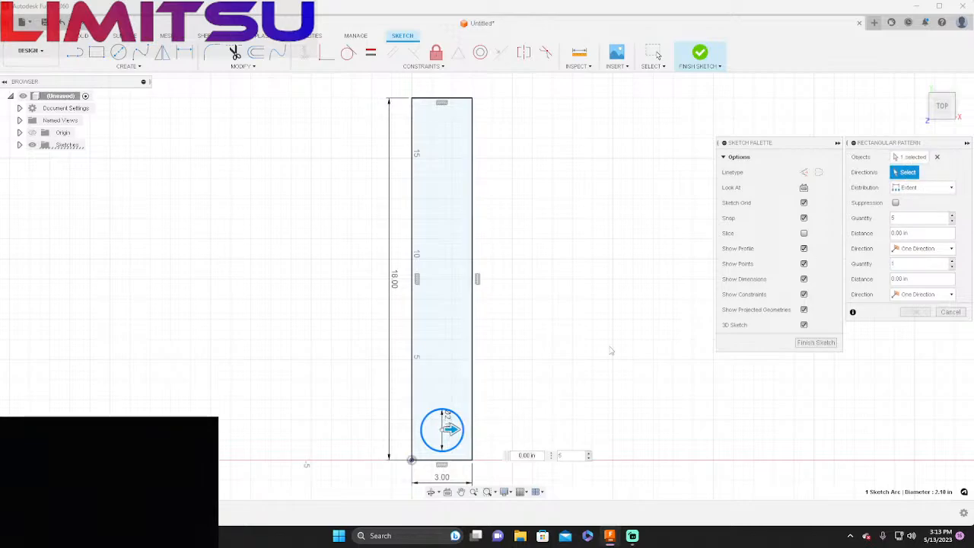
{"action": "left_click", "coordinate": [922, 217]}
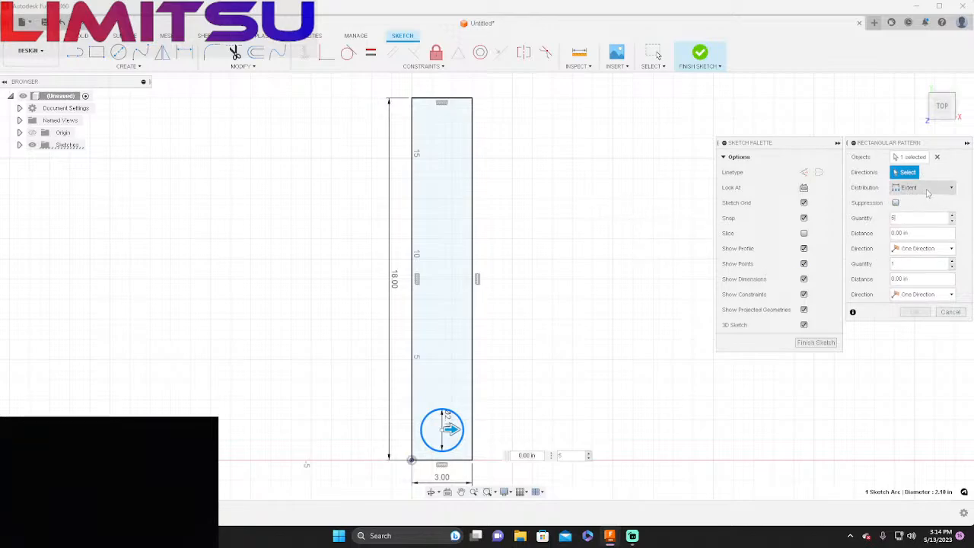
{"action": "left_click", "coordinate": [950, 312]}
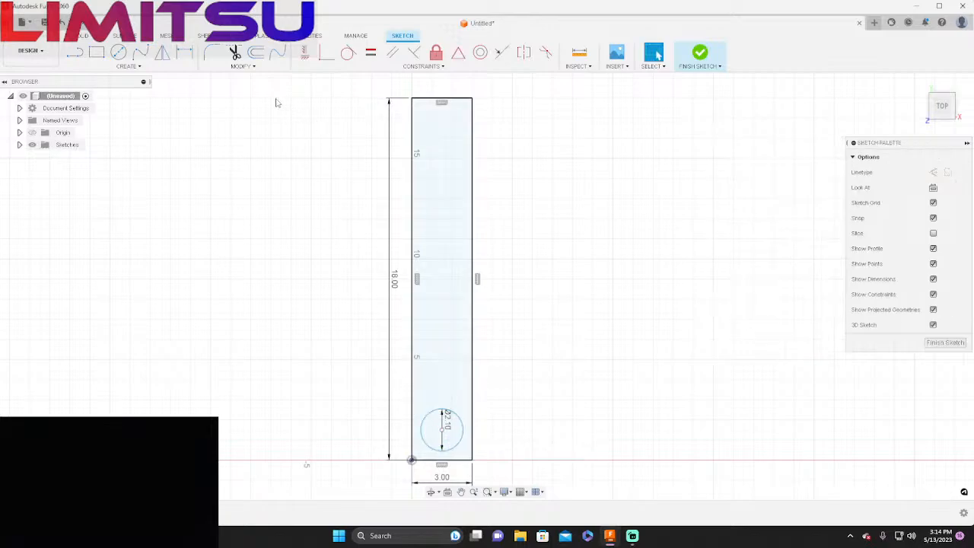
Step: Start a rectangular pattern of the circle near the strip's lower end with Spacing distribution
{"action": "left_click", "coordinate": [138, 67]}
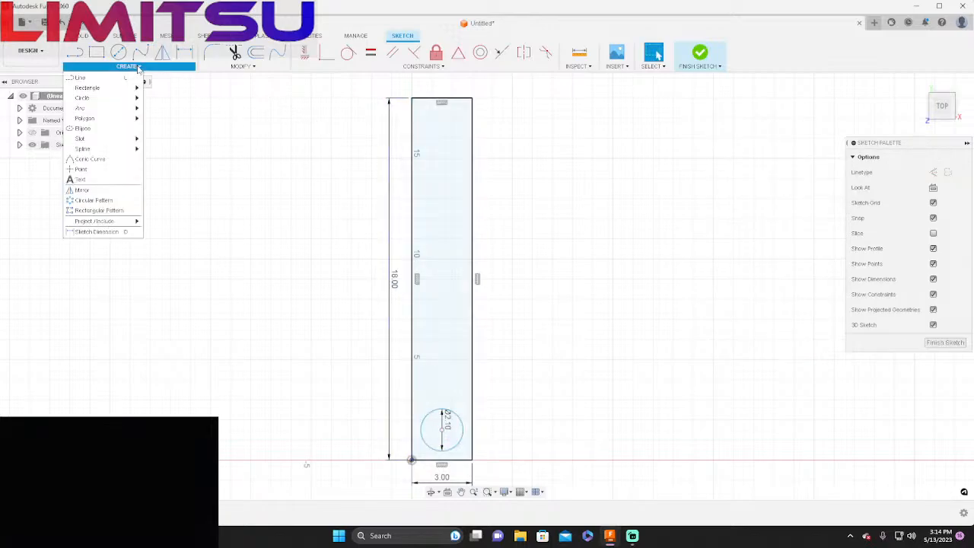
{"action": "left_click", "coordinate": [99, 210]}
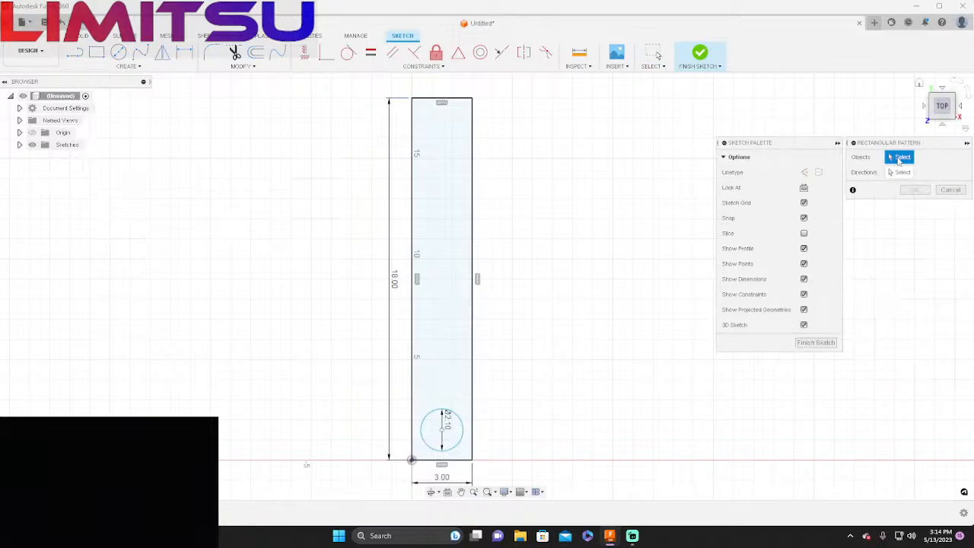
{"action": "left_click", "coordinate": [422, 428]}
{"action": "left_click", "coordinate": [908, 173]}
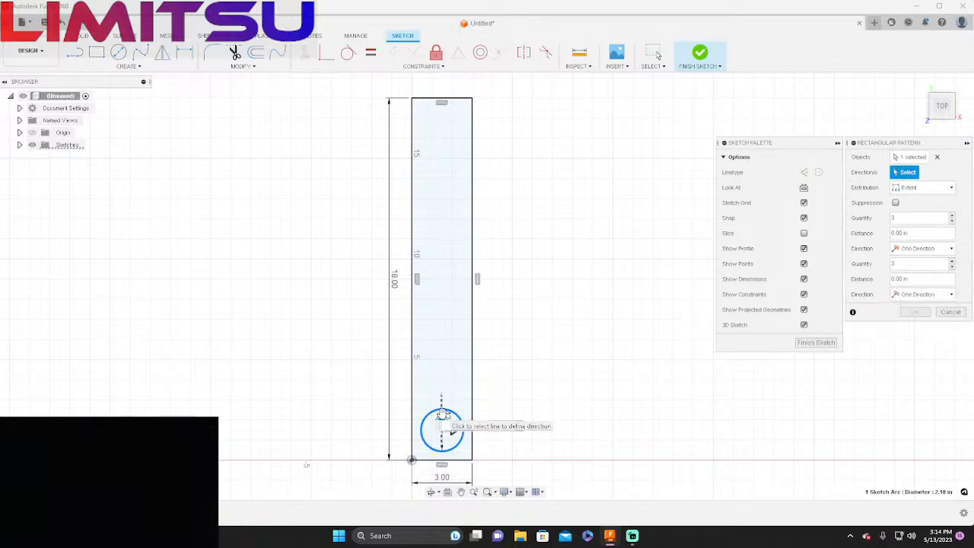
{"action": "left_click", "coordinate": [927, 190]}
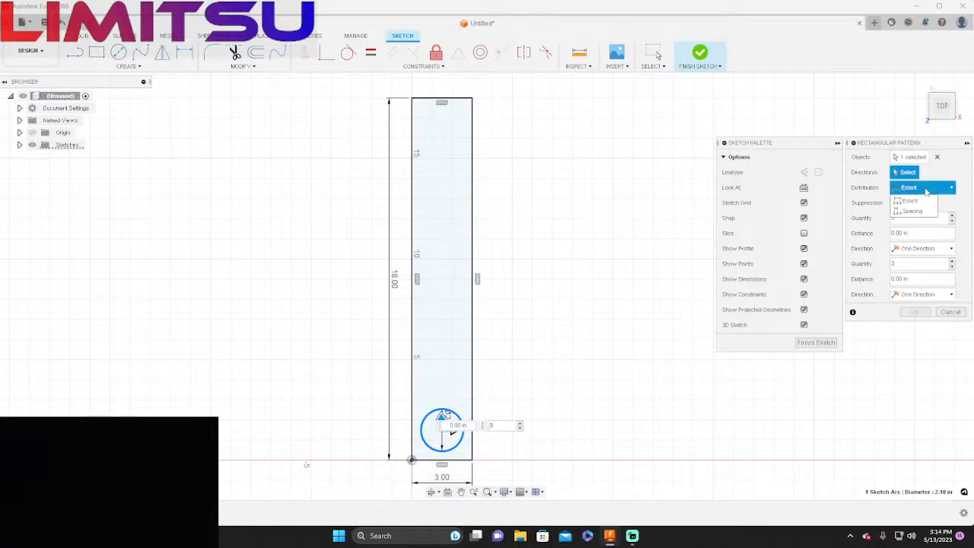
{"action": "left_click", "coordinate": [919, 210]}
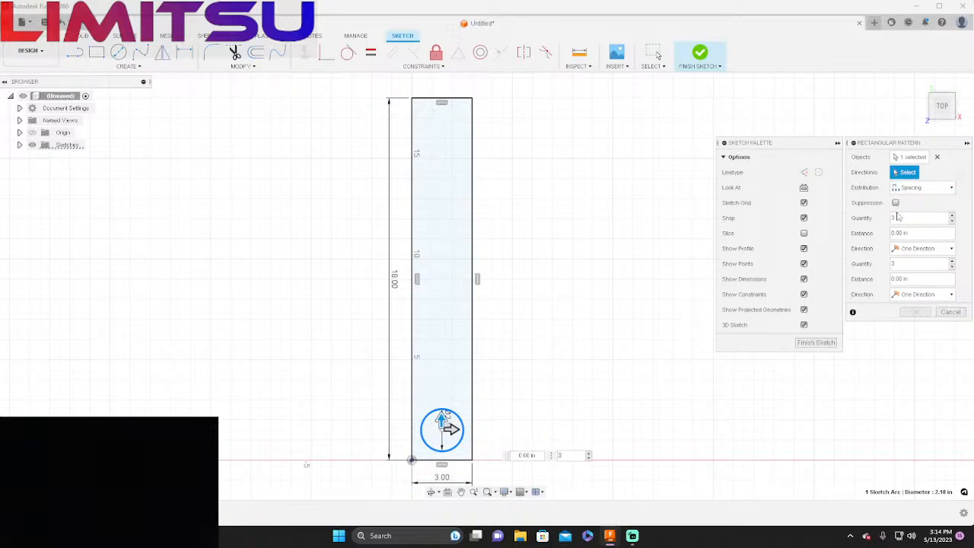
Step: Set the pattern quantities to 5 in the first direction and 2 in the second, keeping One Direction
{"action": "left_click", "coordinate": [953, 216]}
{"action": "left_click", "coordinate": [953, 215]}
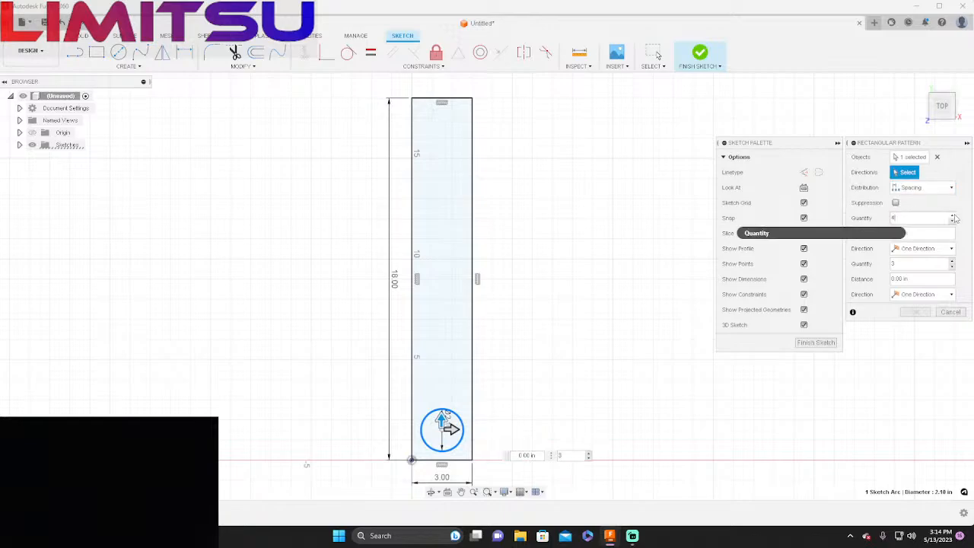
{"action": "left_click", "coordinate": [953, 266]}
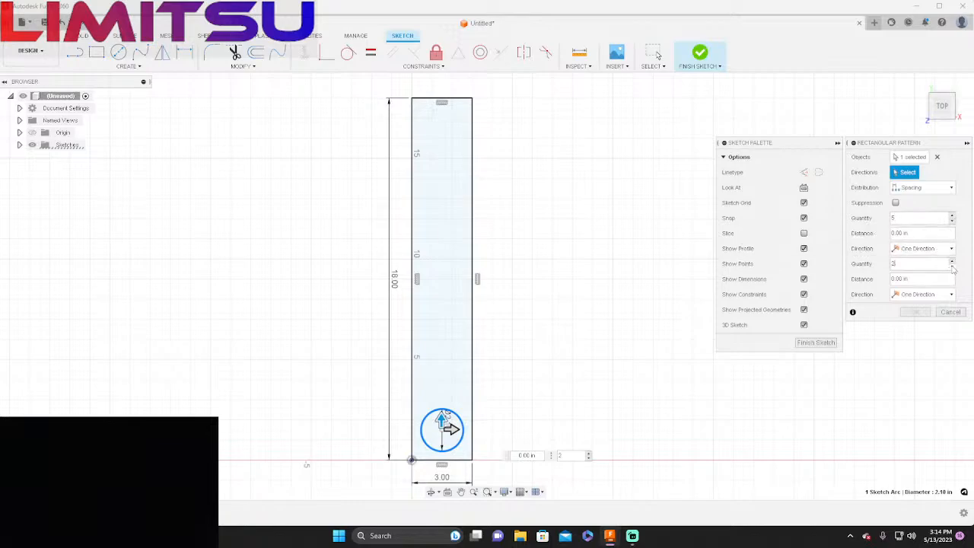
{"action": "left_click", "coordinate": [953, 266]}
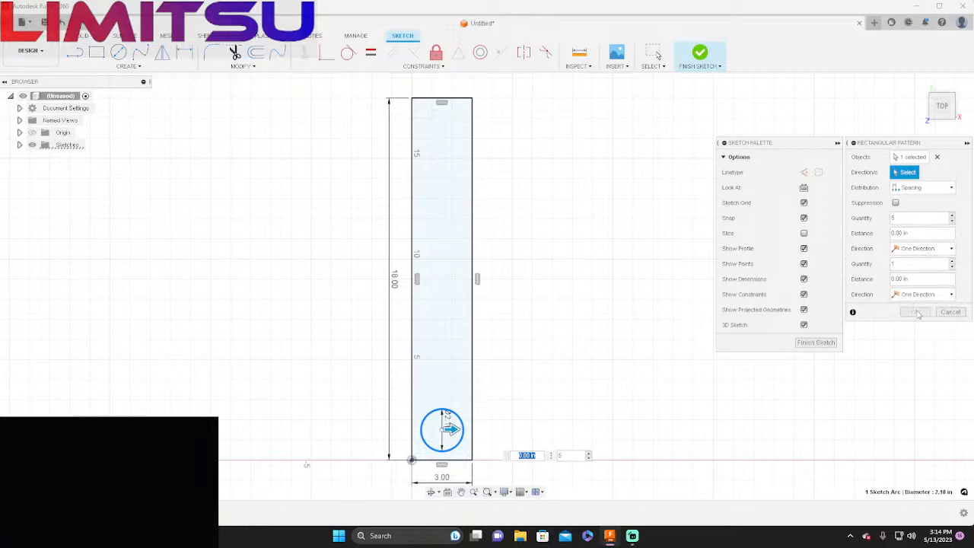
{"action": "left_click", "coordinate": [952, 261]}
{"action": "left_click", "coordinate": [922, 248]}
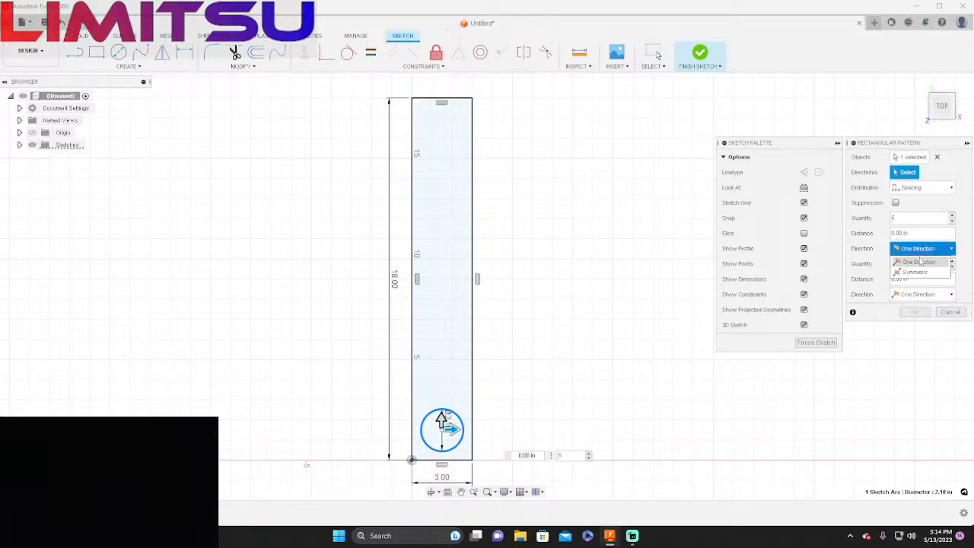
{"action": "left_click", "coordinate": [919, 261]}
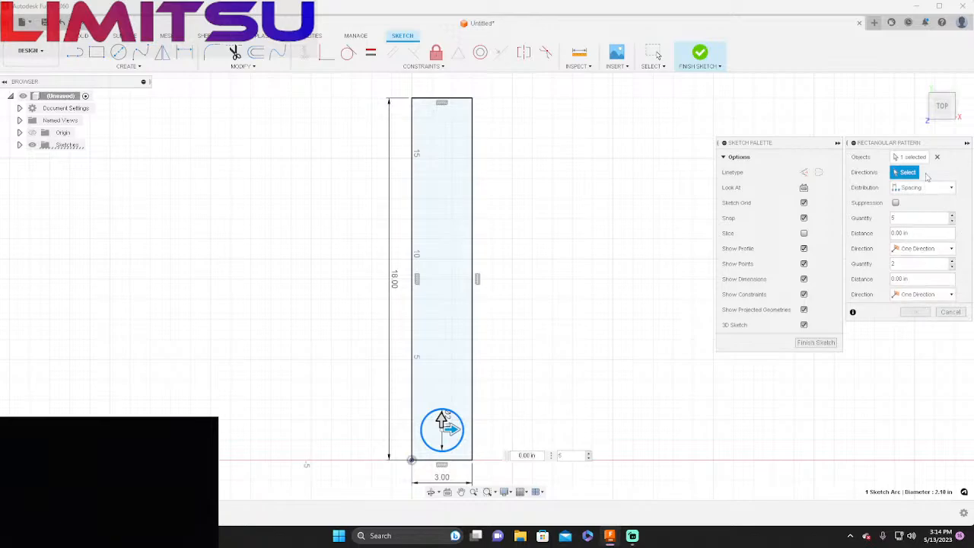
Step: Apply the circle pattern with a spacing of 4 in along the strip's length, and undo it
{"action": "left_click", "coordinate": [443, 415]}
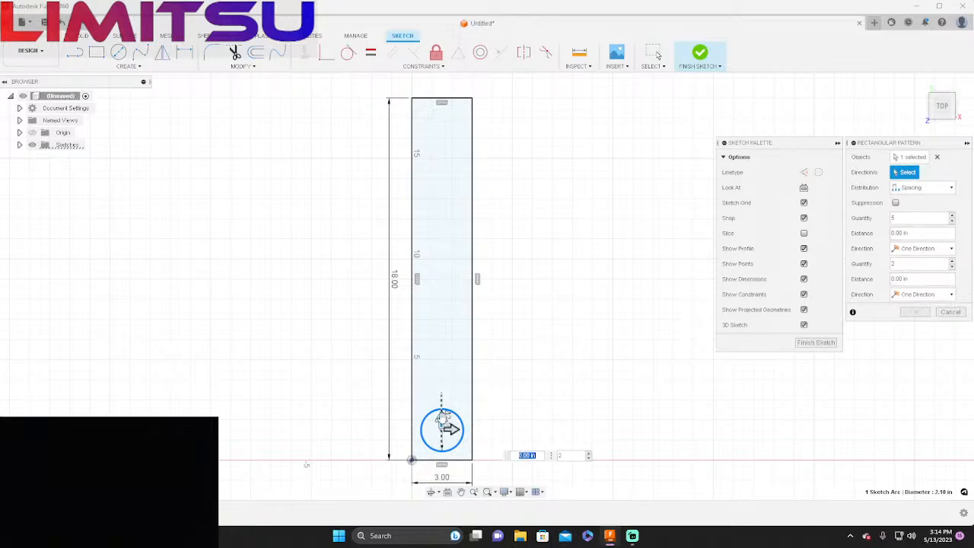
{"action": "left_click_drag", "start_coordinate": [441, 413], "coordinate": [440, 342]}
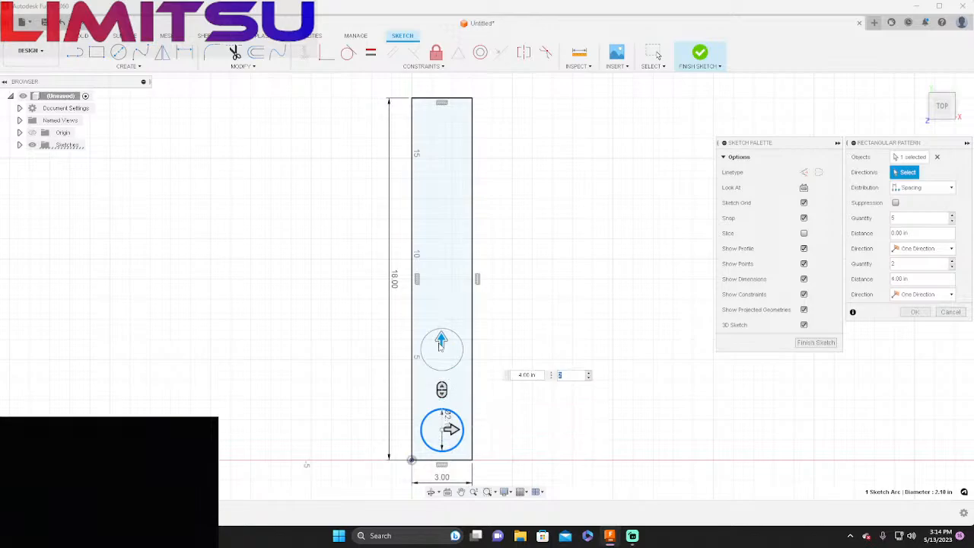
{"action": "key", "text": "Return"}
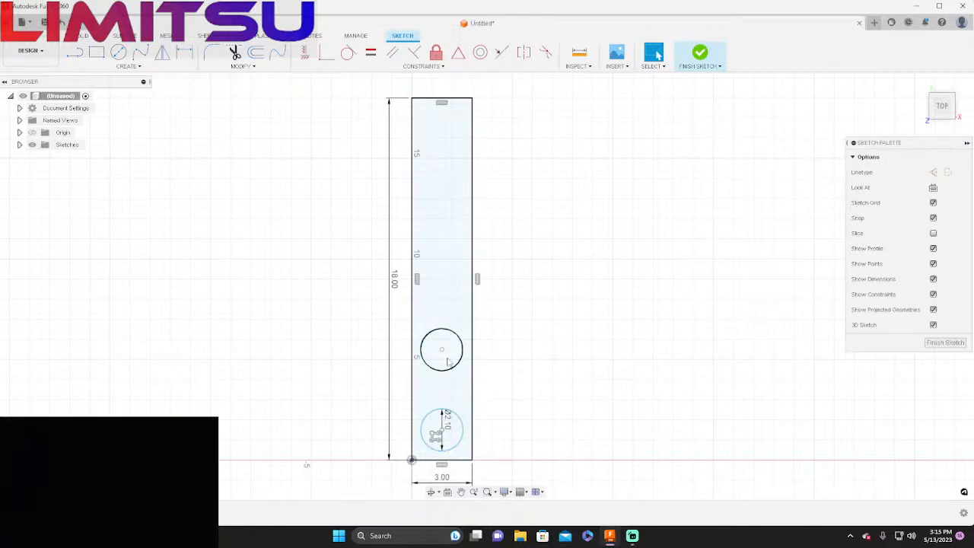
{"action": "left_click", "coordinate": [453, 373]}
{"action": "scroll", "coordinate": [440, 381], "scroll_direction": "up", "scroll_amount": 3}
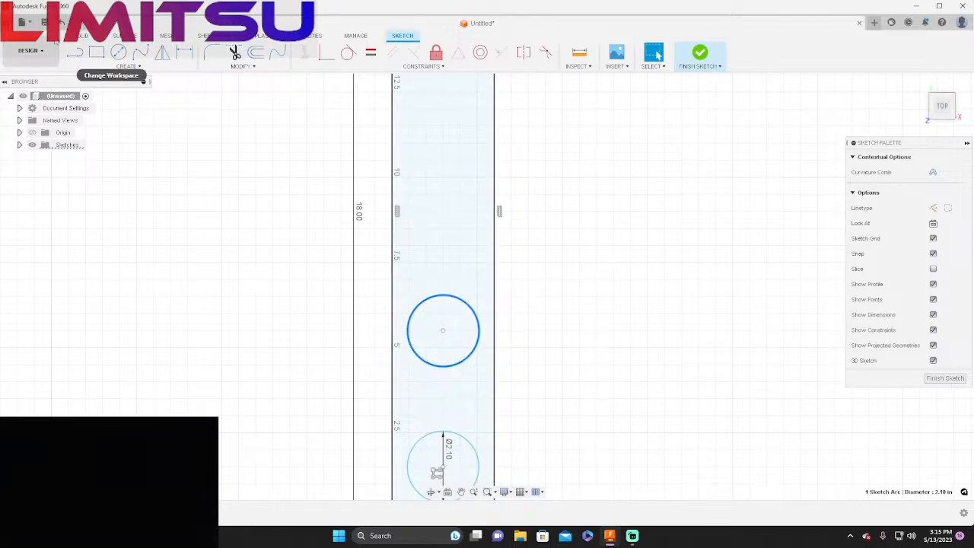
{"action": "left_click", "coordinate": [62, 25]}
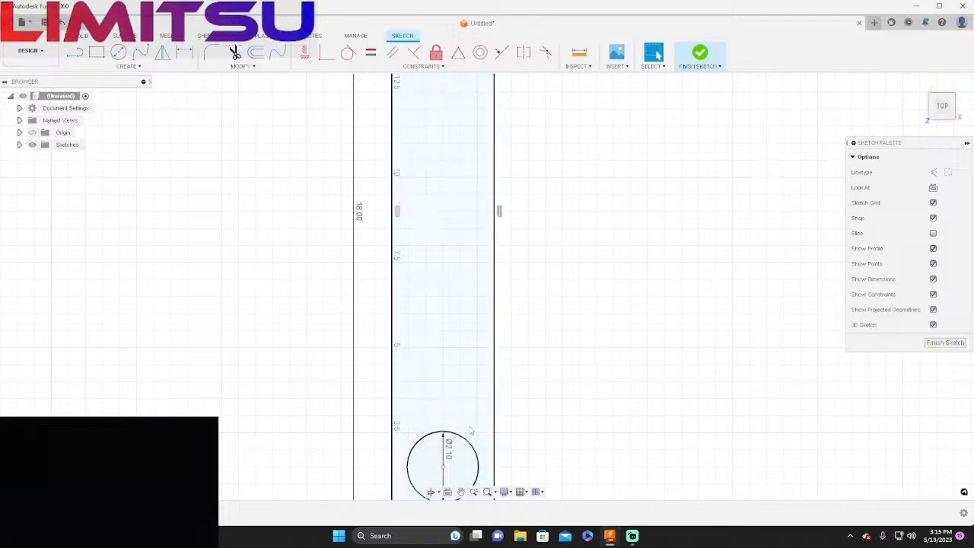
Step: Try to copy the 2.10 in circle about 2.11 in up the strip with Move/Copy
{"action": "scroll", "coordinate": [444, 367], "scroll_direction": "up", "scroll_amount": 2}
{"action": "scroll", "coordinate": [467, 355], "scroll_direction": "down", "scroll_amount": 5}
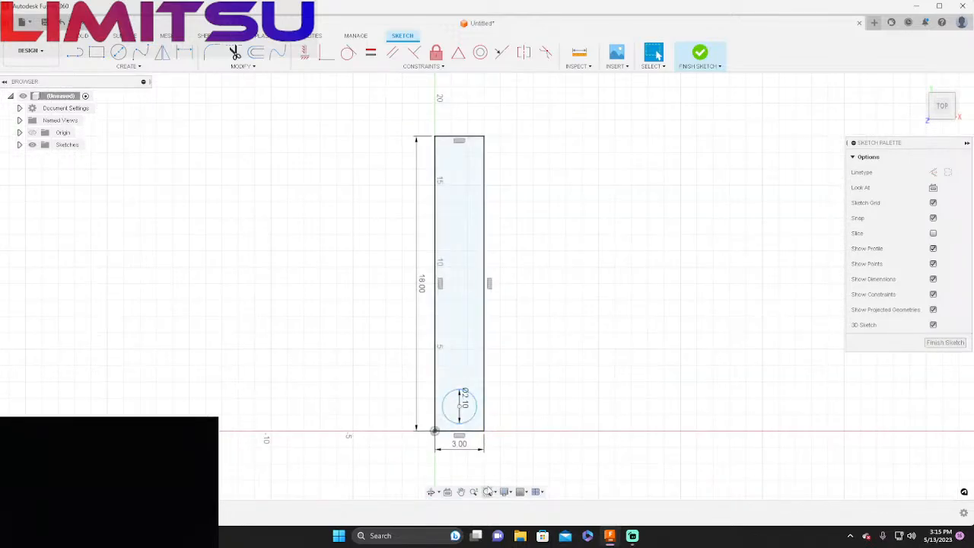
{"action": "scroll", "coordinate": [479, 419], "scroll_direction": "up", "scroll_amount": 3}
{"action": "left_click", "coordinate": [463, 390]}
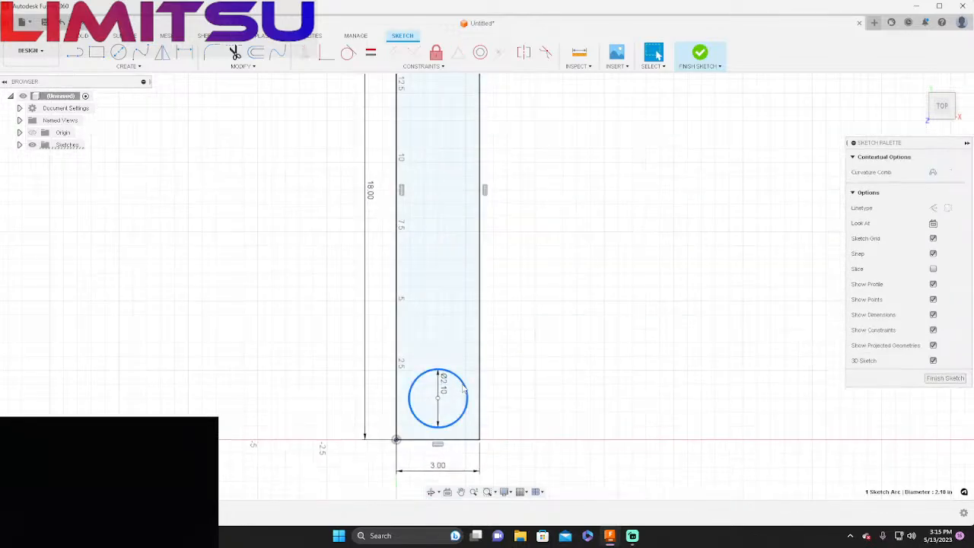
{"action": "key", "text": "m"}
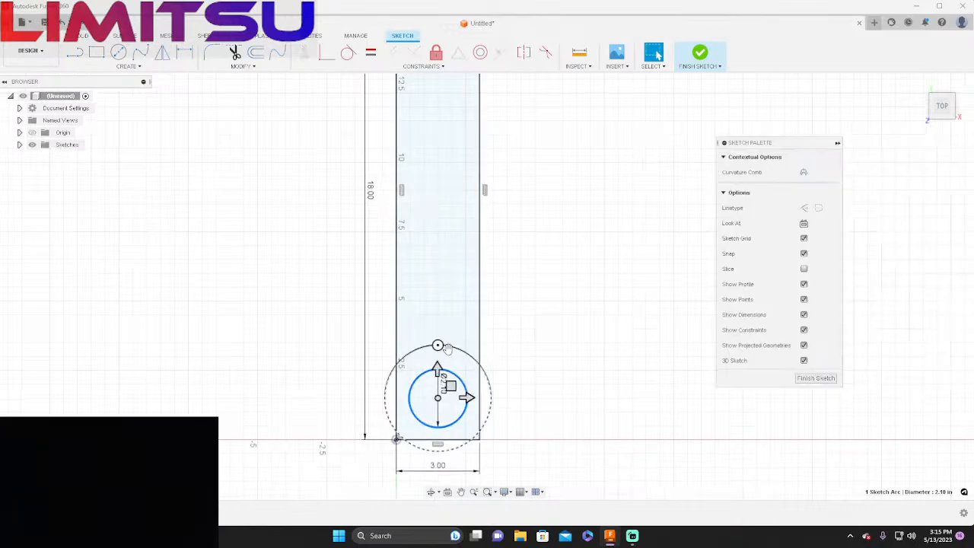
{"action": "left_click_drag", "start_coordinate": [450, 386], "coordinate": [451, 327]}
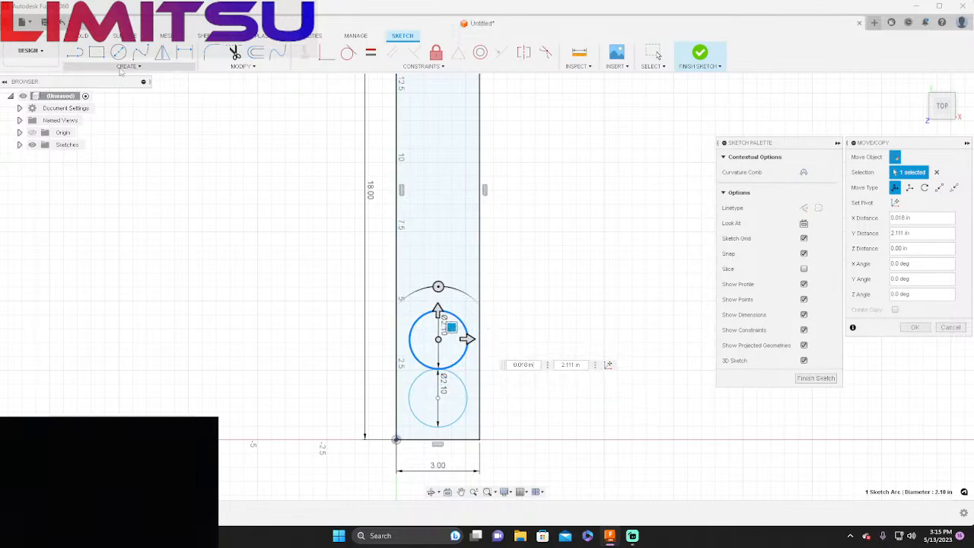
{"action": "key", "text": "Escape"}
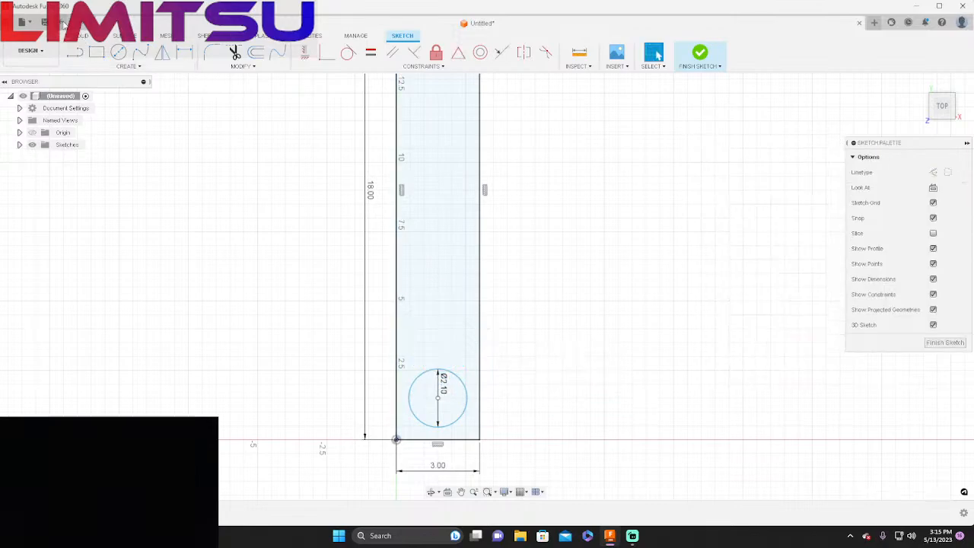
Step: Copy the circle 3 in along the strip's length with Move/Copy and undo the copy
{"action": "left_click", "coordinate": [450, 372]}
{"action": "key", "text": "m"}
{"action": "left_click_drag", "start_coordinate": [437, 369], "coordinate": [437, 283]}
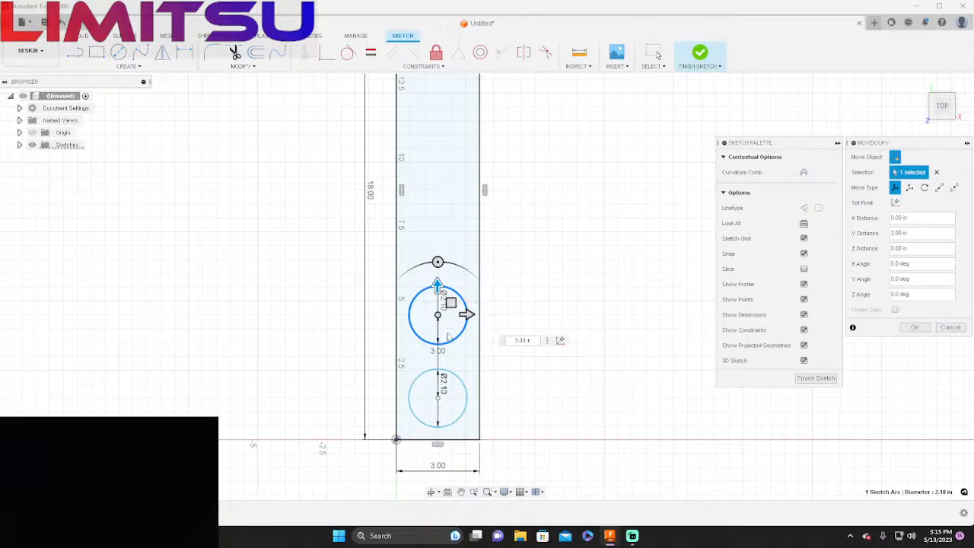
{"action": "left_click", "coordinate": [556, 254]}
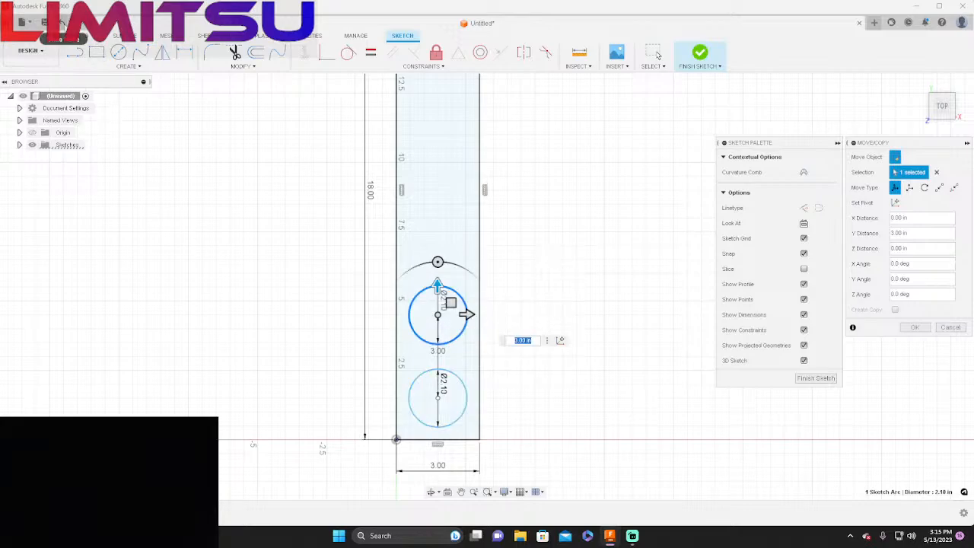
{"action": "left_click", "coordinate": [62, 24]}
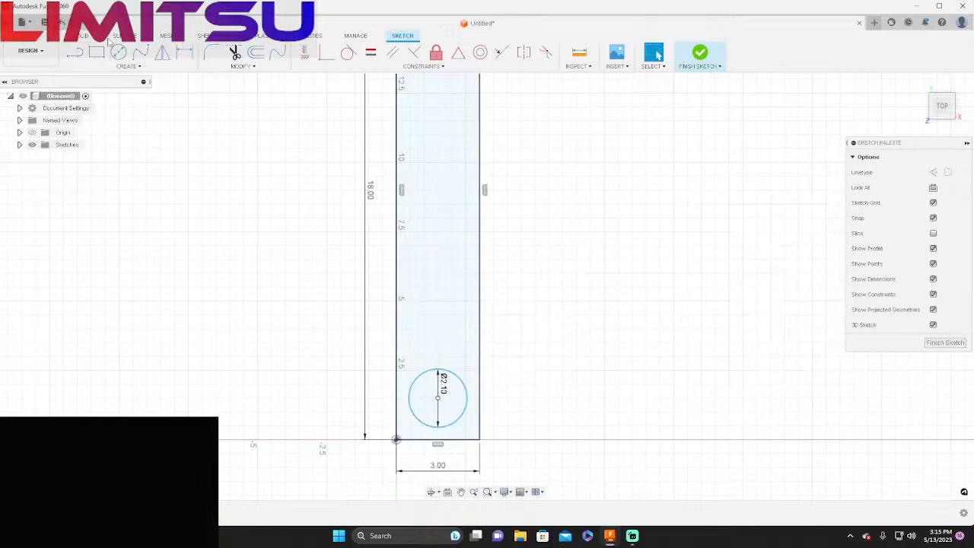
Step: Place a copy of the circle 3 in above the original with Move/Copy
{"action": "left_click", "coordinate": [438, 371]}
{"action": "key", "text": "m"}
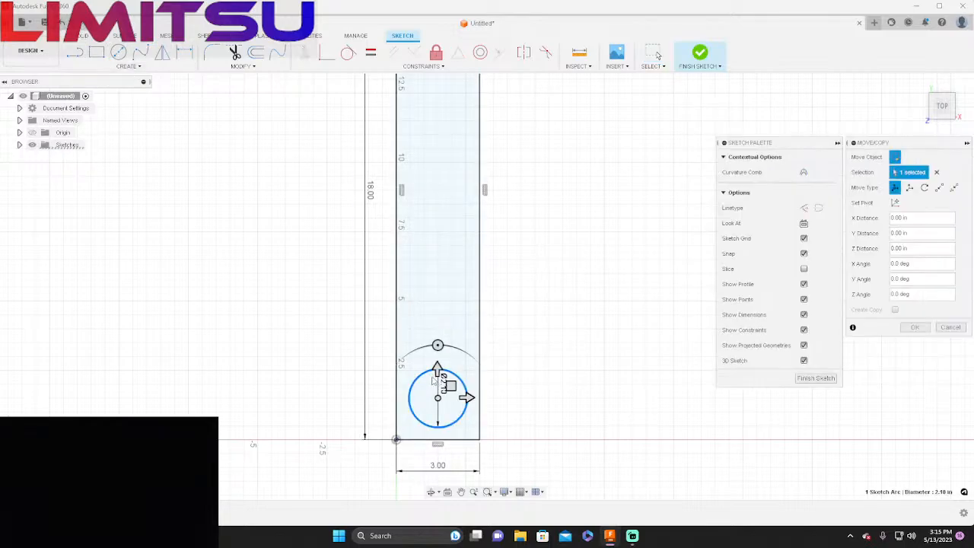
{"action": "left_click_drag", "start_coordinate": [437, 369], "coordinate": [436, 282]}
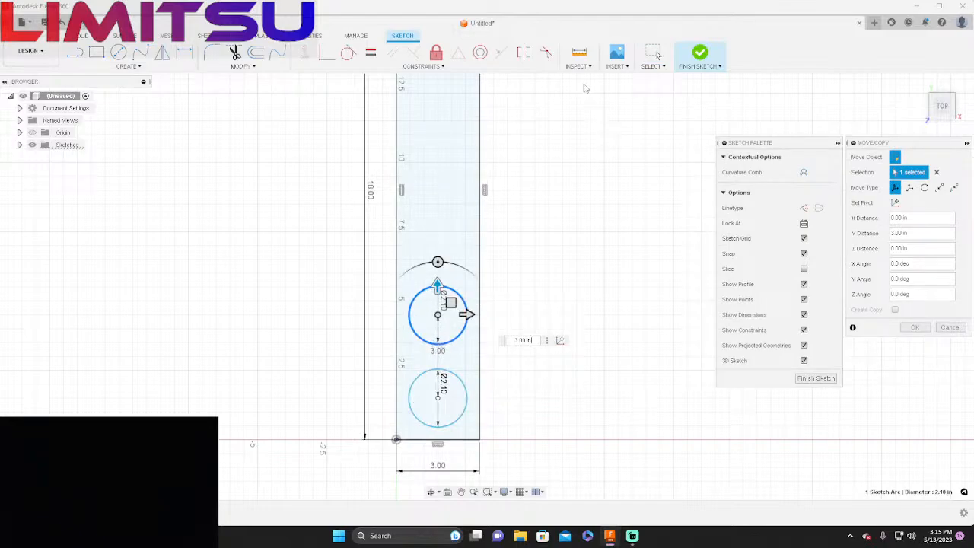
Step: Measure the gap between the edges of the two circles and undo the circle copy
{"action": "left_click", "coordinate": [579, 51]}
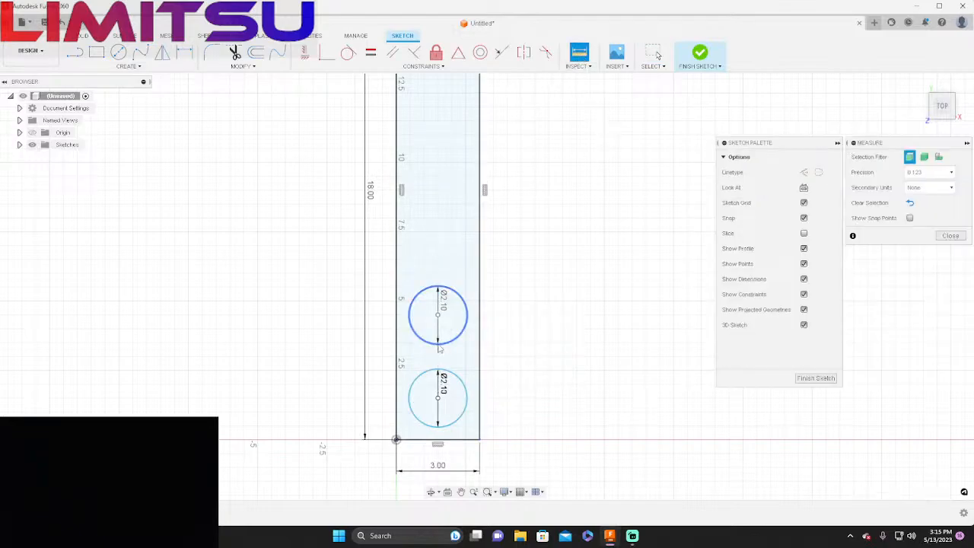
{"action": "left_click", "coordinate": [439, 345]}
{"action": "left_click", "coordinate": [440, 371]}
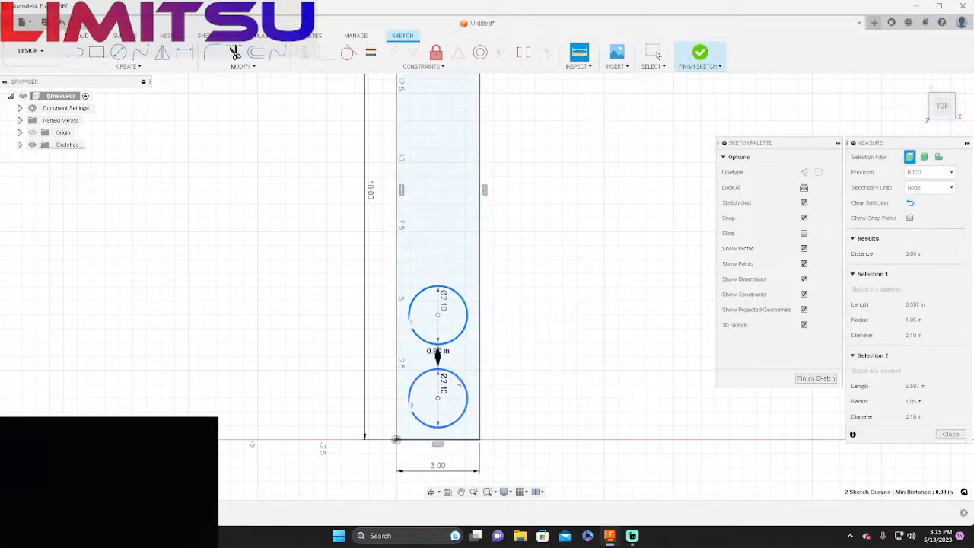
{"action": "scroll", "coordinate": [441, 395], "scroll_direction": "up", "scroll_amount": 4}
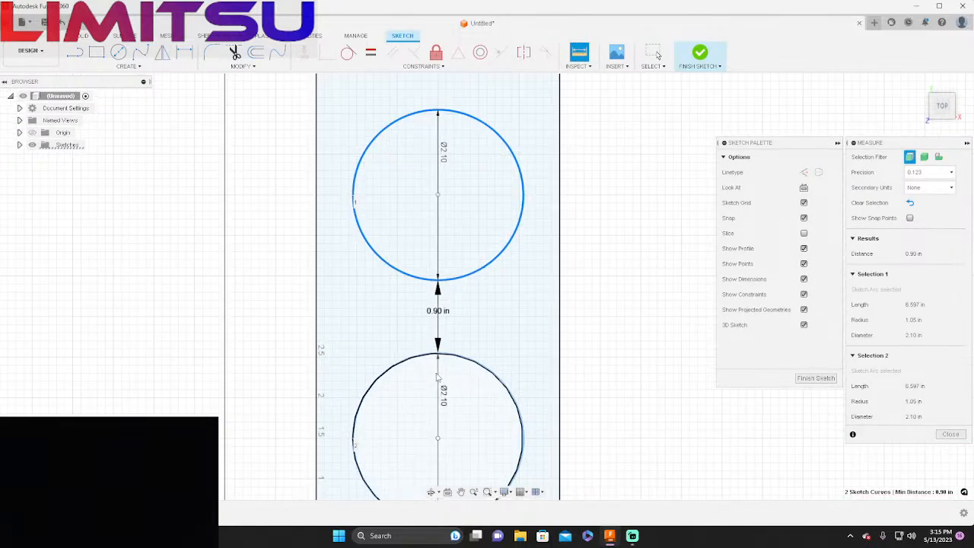
{"action": "scroll", "coordinate": [439, 378], "scroll_direction": "down", "scroll_amount": 4}
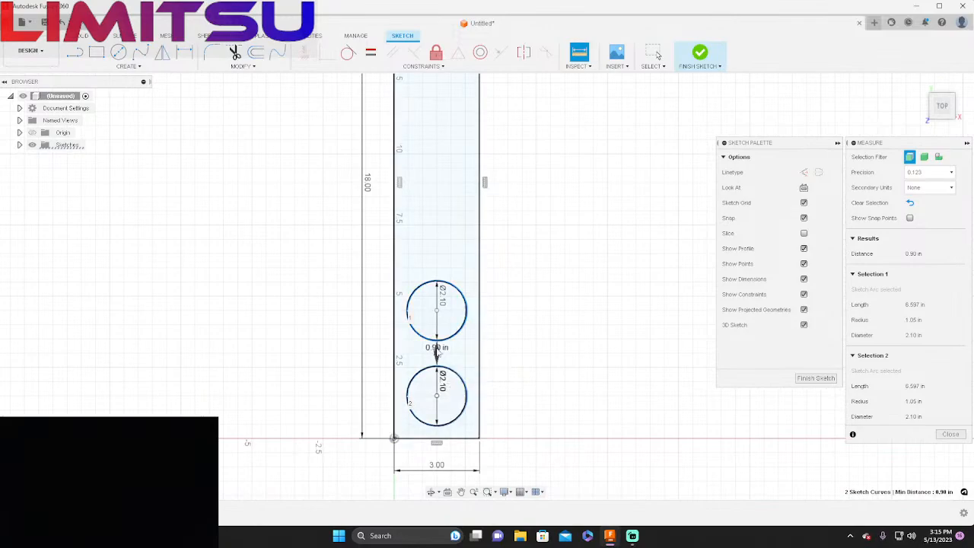
{"action": "left_click", "coordinate": [63, 23]}
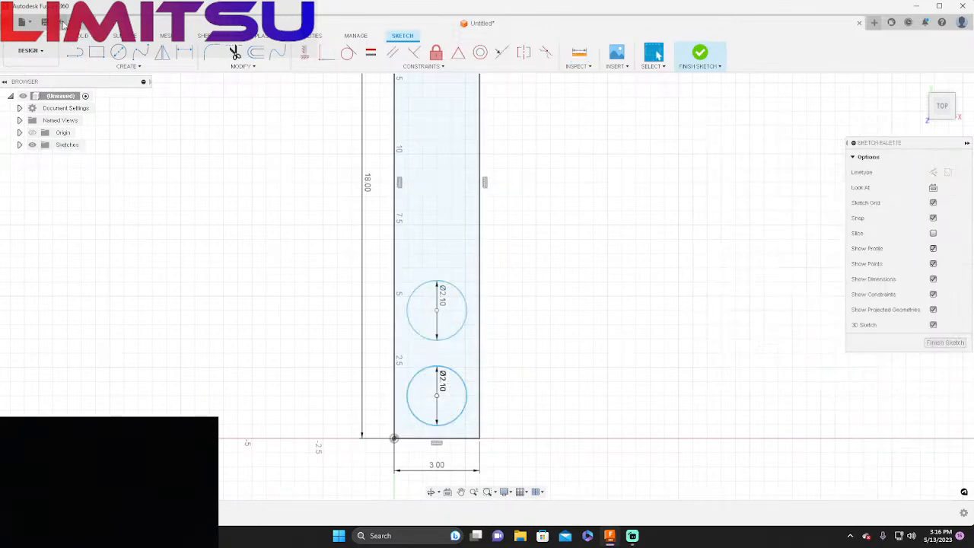
{"action": "left_click", "coordinate": [63, 23]}
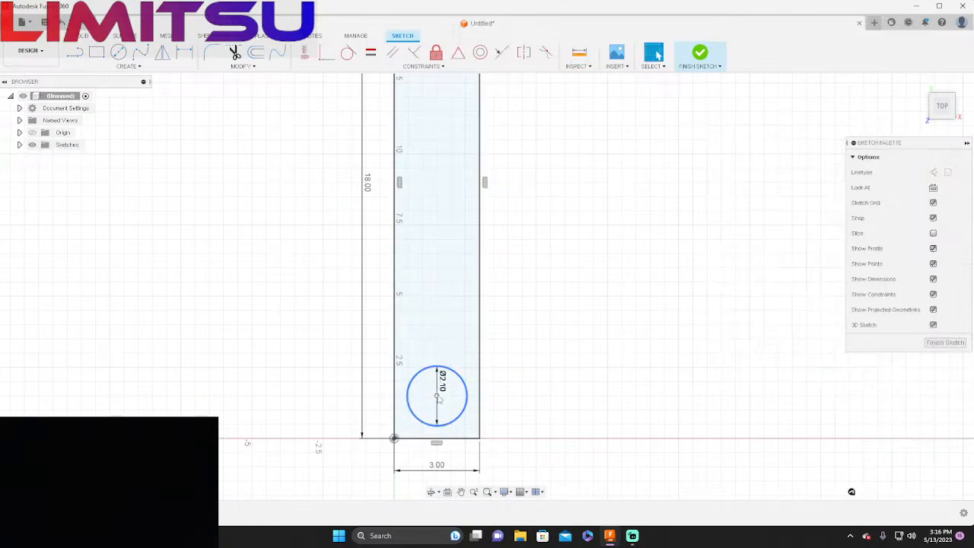
Step: Copy the circle near the strip's lower end 3.5 in up the strip with Move/Copy
{"action": "left_click", "coordinate": [438, 369]}
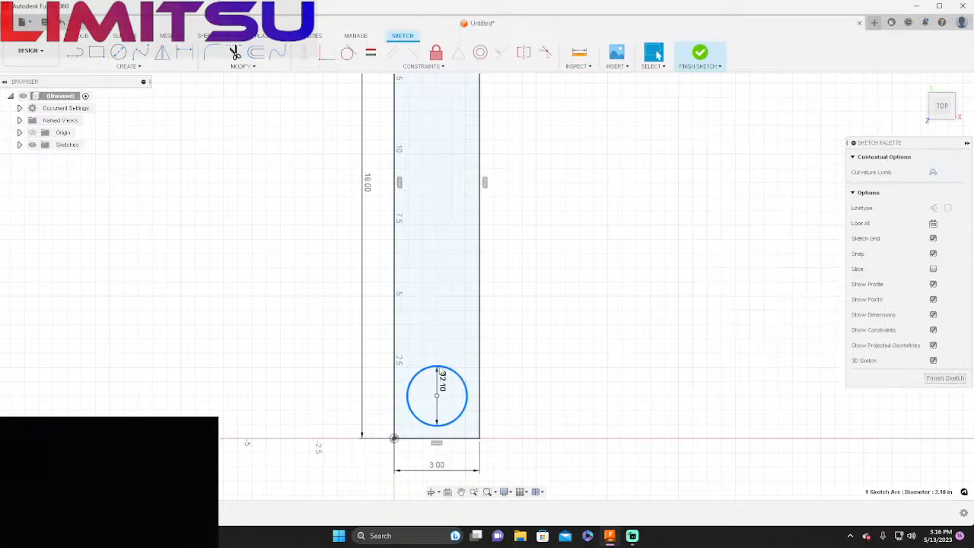
{"action": "key", "text": "m"}
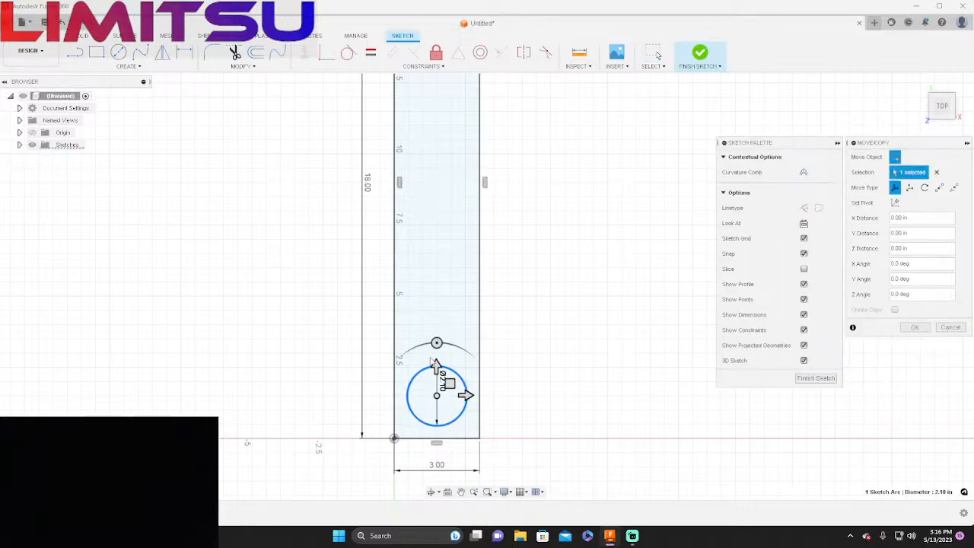
{"action": "mouse_move", "coordinate": [437, 367]}
{"action": "left_mouse_down"}
{"action": "mouse_move", "coordinate": [435, 238]}
{"action": "mouse_move", "coordinate": [435, 263]}
{"action": "left_mouse_up"}
{"action": "scroll", "coordinate": [439, 312], "scroll_direction": "up", "scroll_amount": 5}
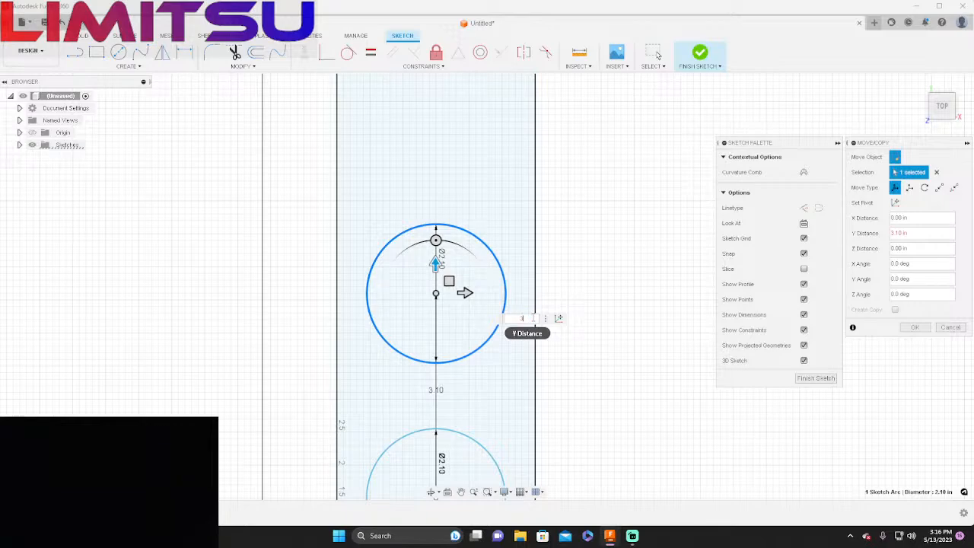
{"action": "key", "text": "Return"}
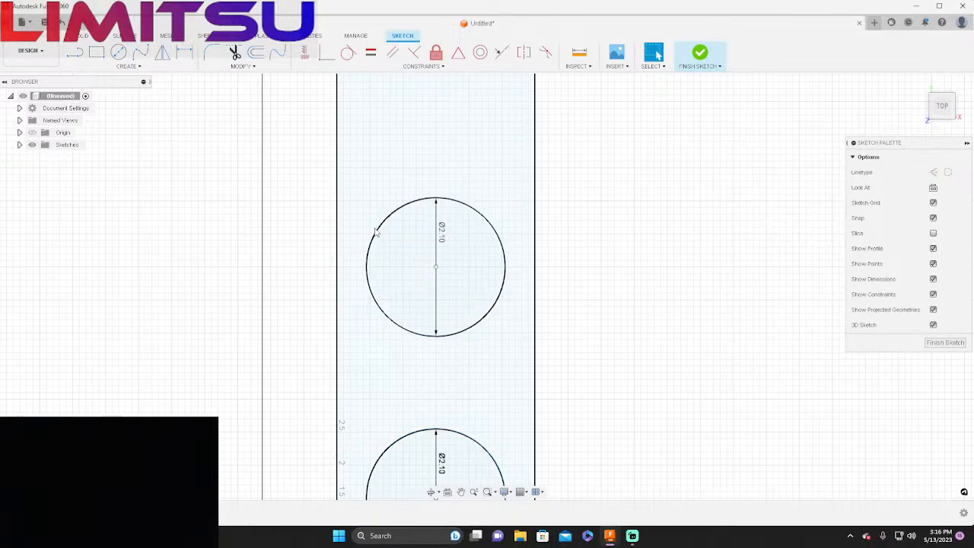
Step: Copy the second circle 3.5 in further up the strip to add a third circle
{"action": "left_click", "coordinate": [376, 231]}
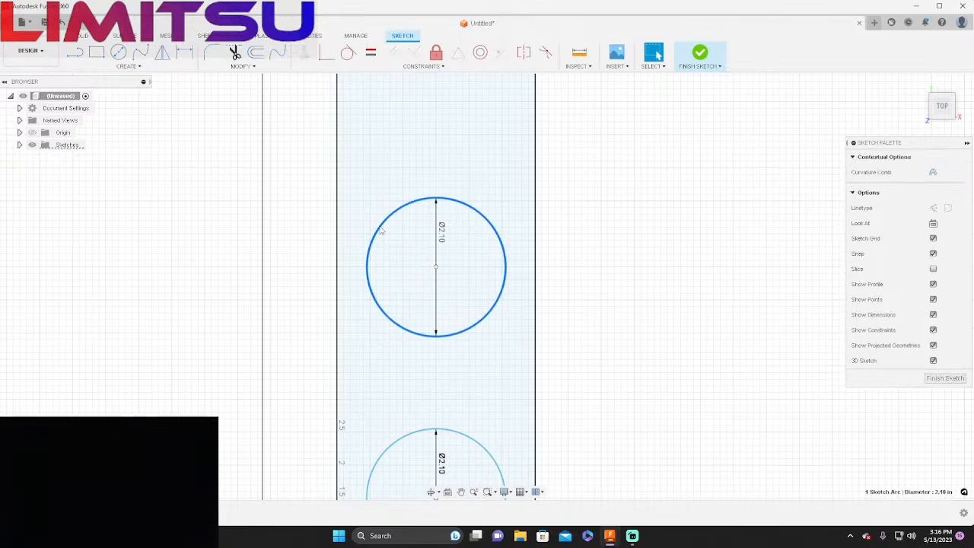
{"action": "key", "text": "m"}
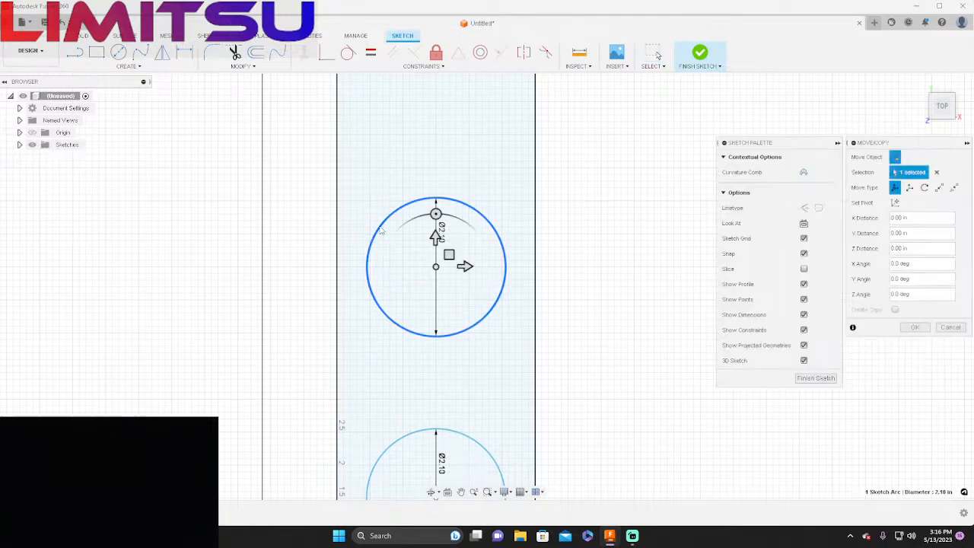
{"action": "left_click_drag", "start_coordinate": [436, 234], "coordinate": [436, 169]}
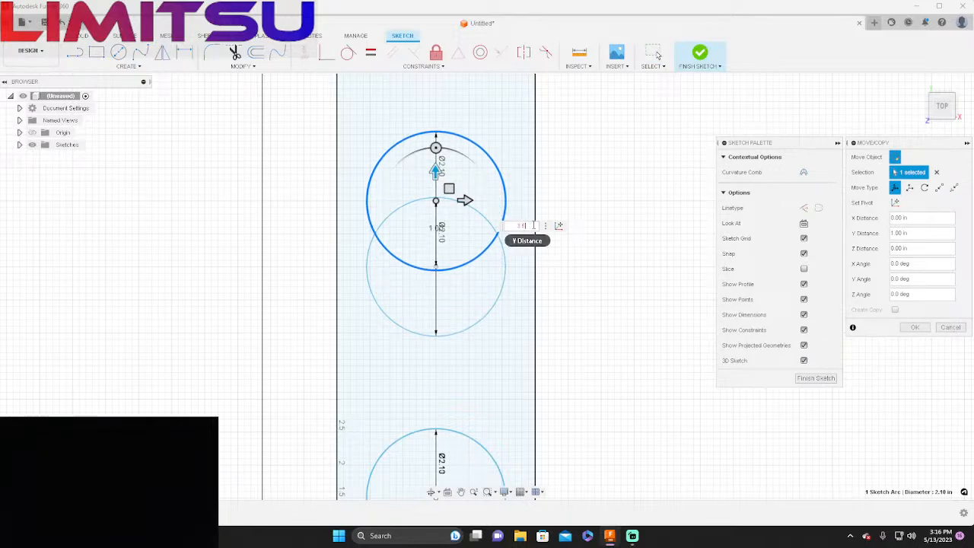
{"action": "key", "text": "Escape"}
Step: Copy the third circle with Move/Copy at a Y Distance of 3.5 in to add a fourth circle
{"action": "scroll", "coordinate": [543, 426], "scroll_direction": "down", "scroll_amount": 5}
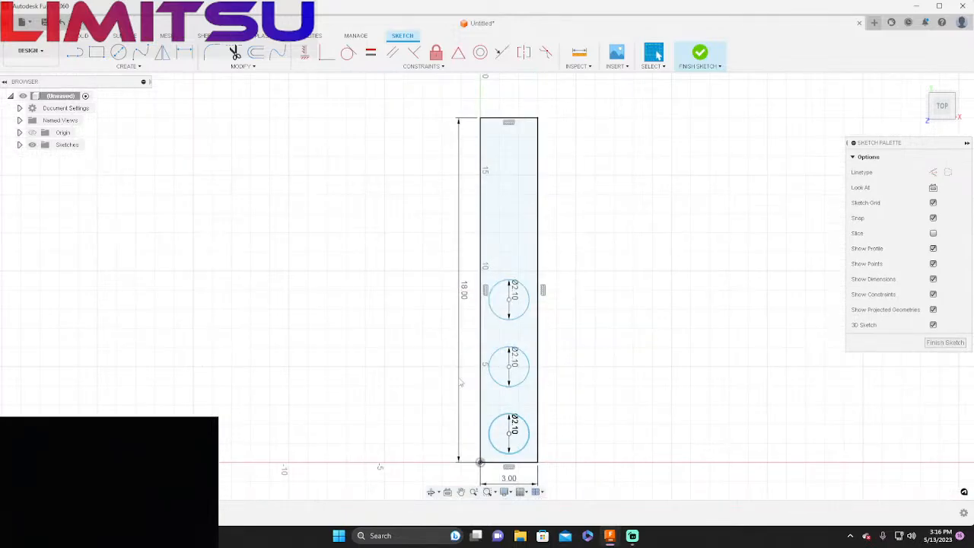
{"action": "scroll", "coordinate": [355, 360], "scroll_direction": "down", "scroll_amount": 1}
{"action": "scroll", "coordinate": [489, 276], "scroll_direction": "up", "scroll_amount": 3}
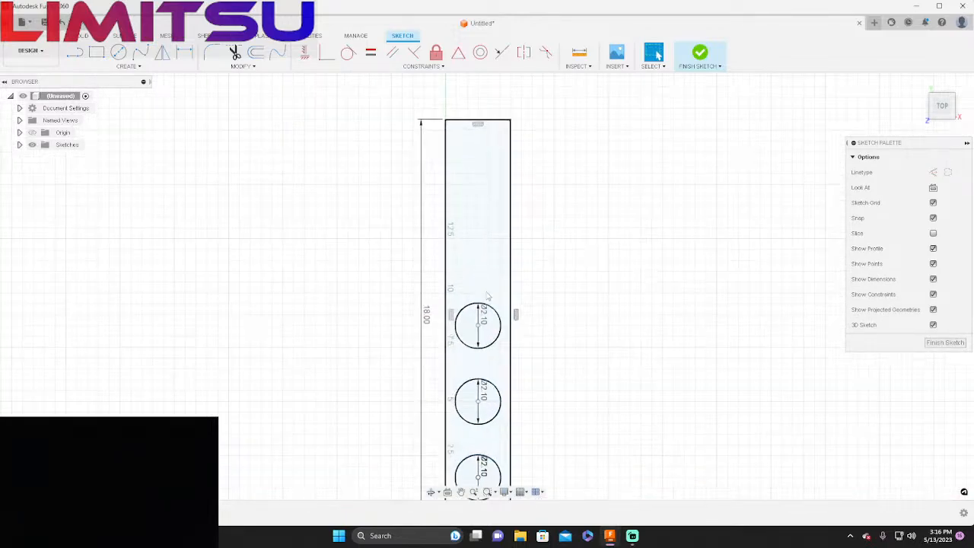
{"action": "scroll", "coordinate": [481, 310], "scroll_direction": "up", "scroll_amount": 2}
{"action": "left_click", "coordinate": [480, 307]}
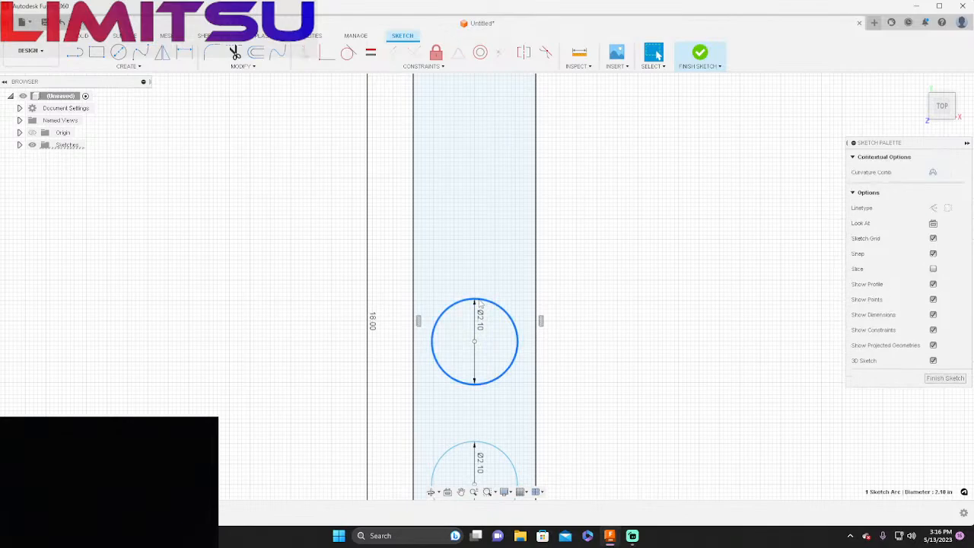
{"action": "left_click_drag", "start_coordinate": [479, 300], "coordinate": [475, 294]}
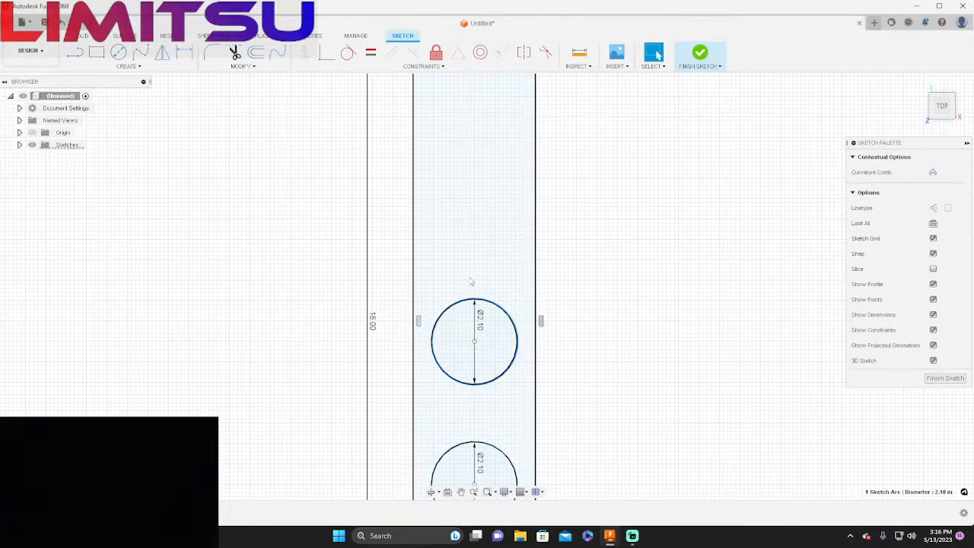
{"action": "key", "text": "m"}
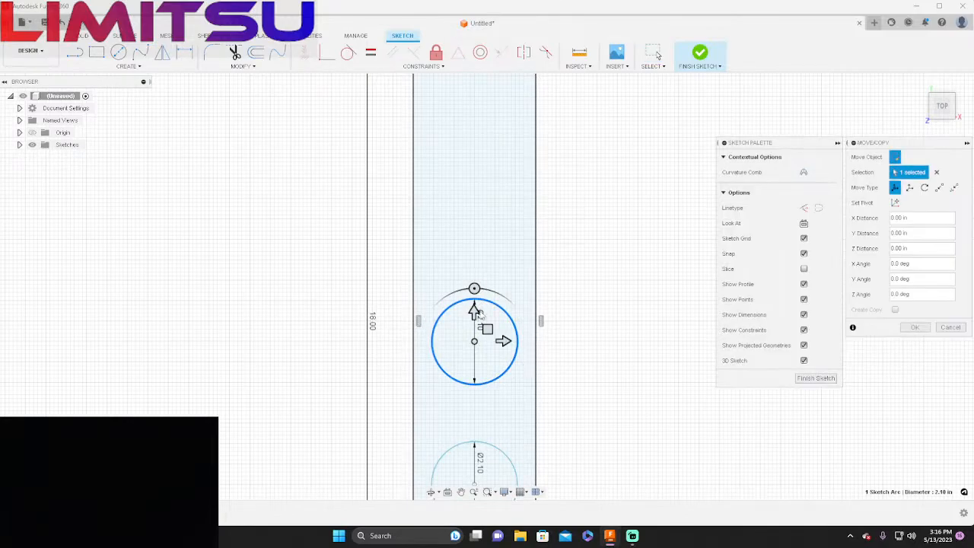
{"action": "left_click_drag", "start_coordinate": [475, 311], "coordinate": [474, 251]}
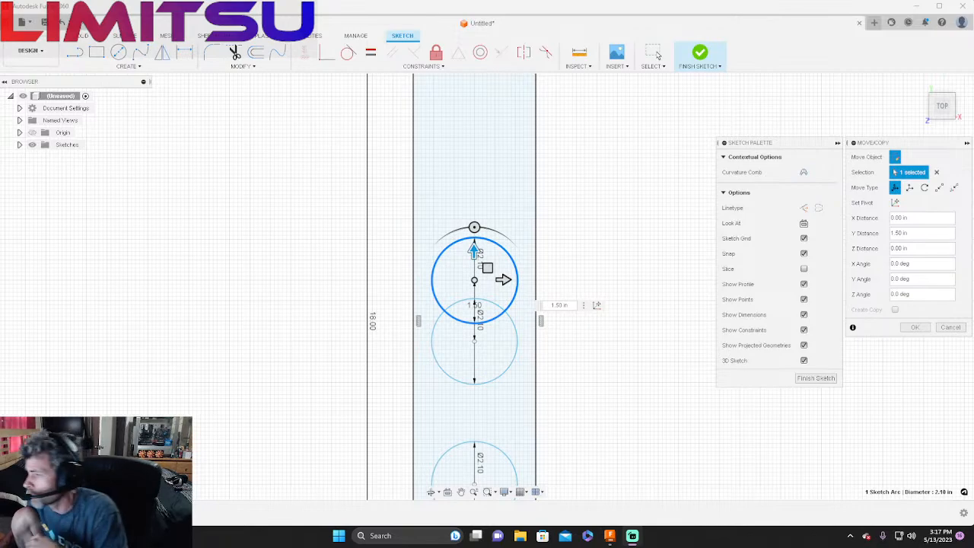
{"action": "left_click", "coordinate": [605, 200]}
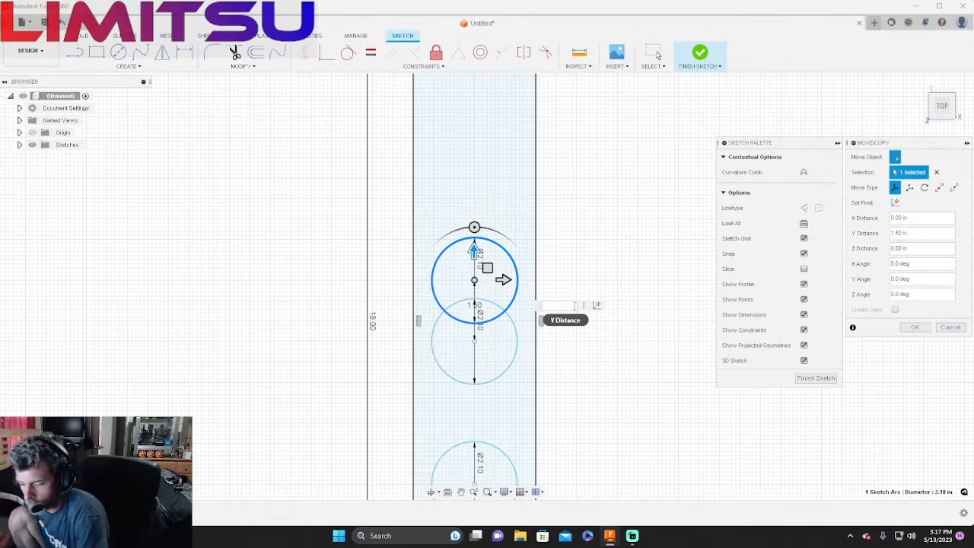
{"action": "type", "text": "3.5"}
{"action": "key", "text": "Return"}
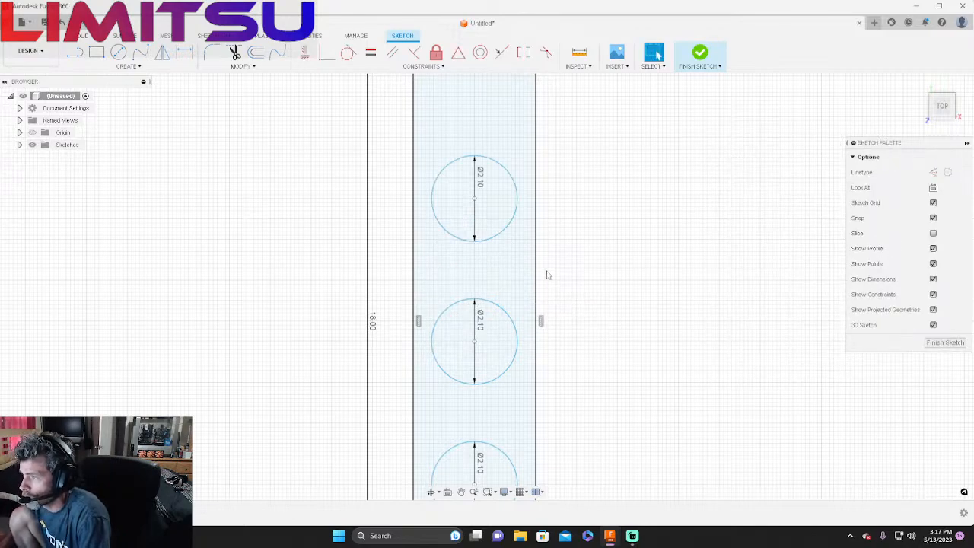
Step: Copy the fourth circle 3.5 in further up the strip with Move/Copy to add a fifth circle
{"action": "left_click", "coordinate": [518, 207]}
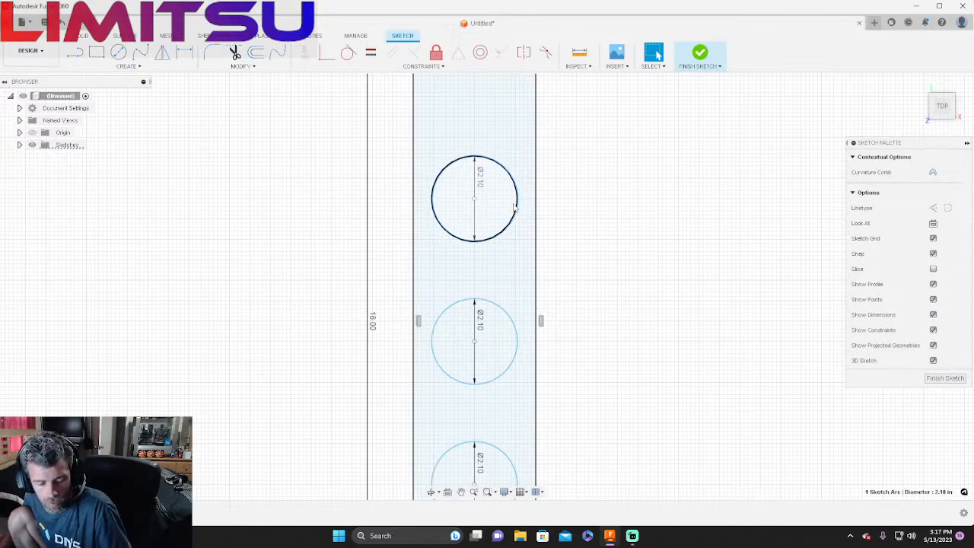
{"action": "key", "text": "m"}
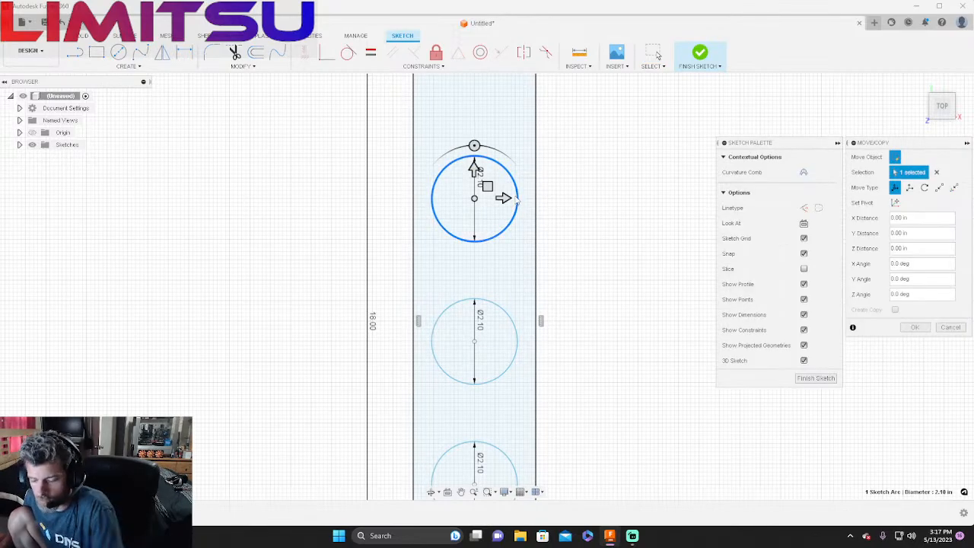
{"action": "left_click_drag", "start_coordinate": [474, 165], "coordinate": [474, 109]}
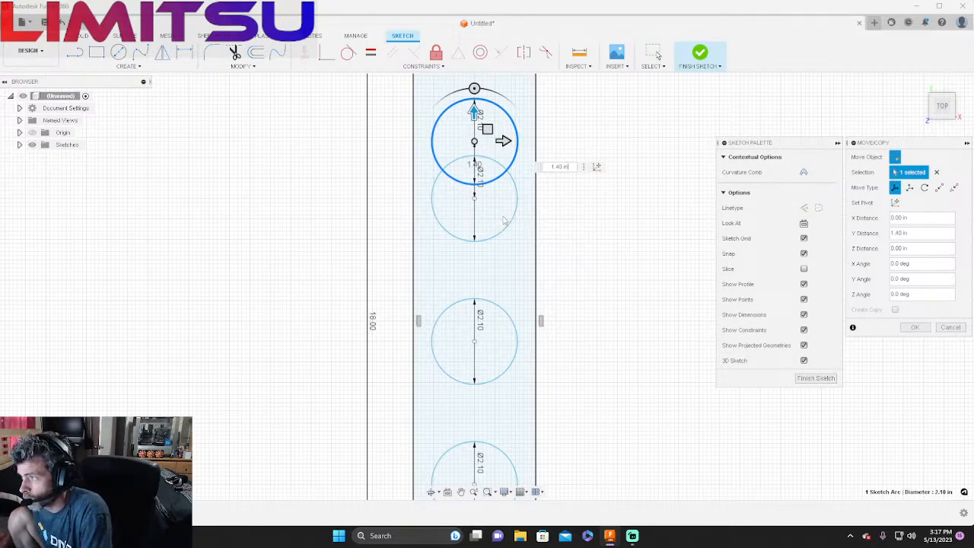
{"action": "type", "text": "3"}
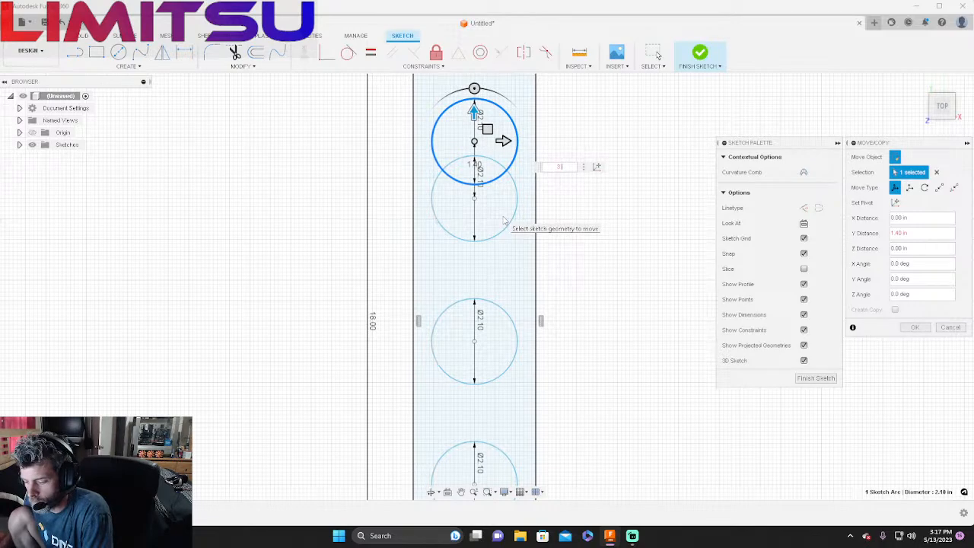
{"action": "key", "text": "Return"}
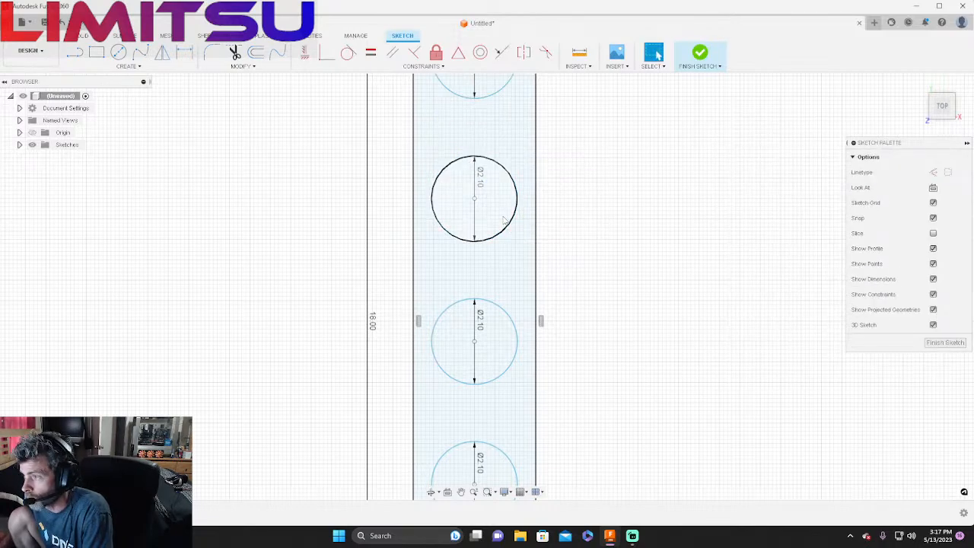
{"action": "scroll", "coordinate": [396, 292], "scroll_direction": "down", "scroll_amount": 5}
{"action": "scroll", "coordinate": [321, 335], "scroll_direction": "down", "scroll_amount": 2}
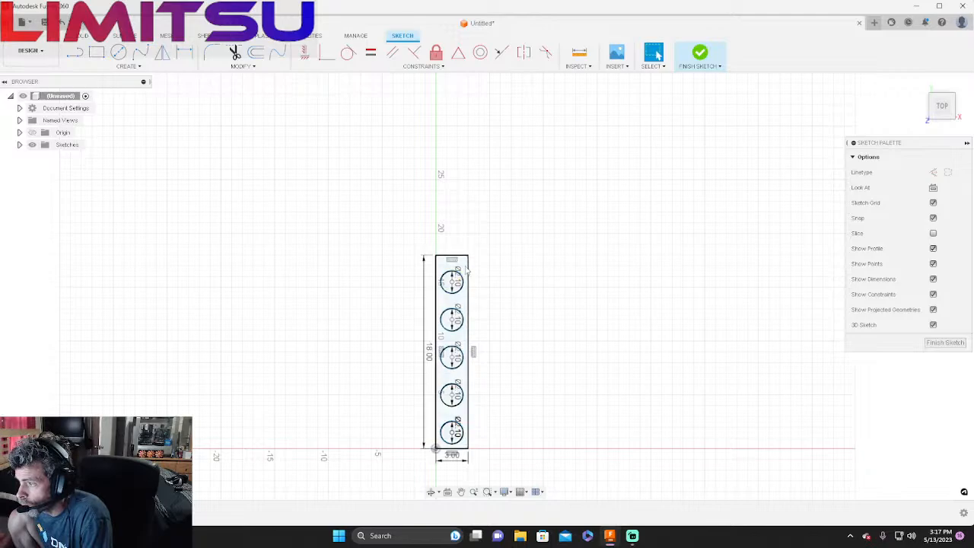
Step: Measure the gap between the strip's lower edge and the lowest circle
{"action": "mouse_move", "coordinate": [467, 268]}
{"action": "left_mouse_down"}
{"action": "mouse_move", "coordinate": [449, 451]}
{"action": "mouse_move", "coordinate": [436, 448]}
{"action": "left_mouse_up"}
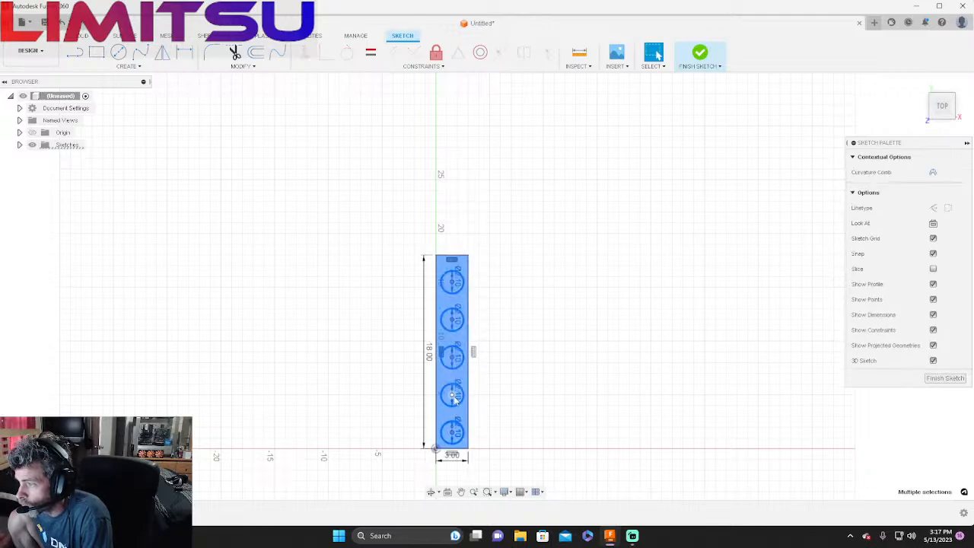
{"action": "scroll", "coordinate": [453, 441], "scroll_direction": "down", "scroll_amount": 2}
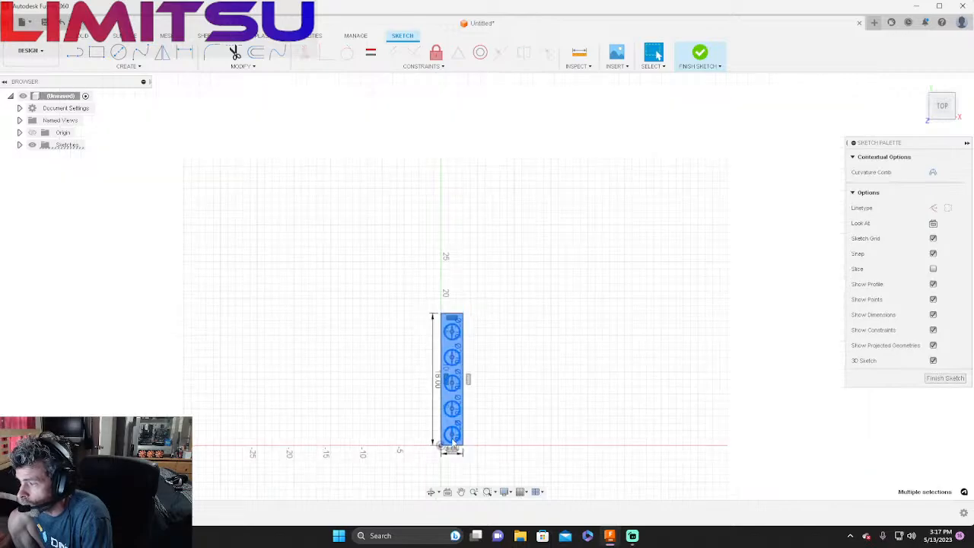
{"action": "left_click", "coordinate": [580, 52]}
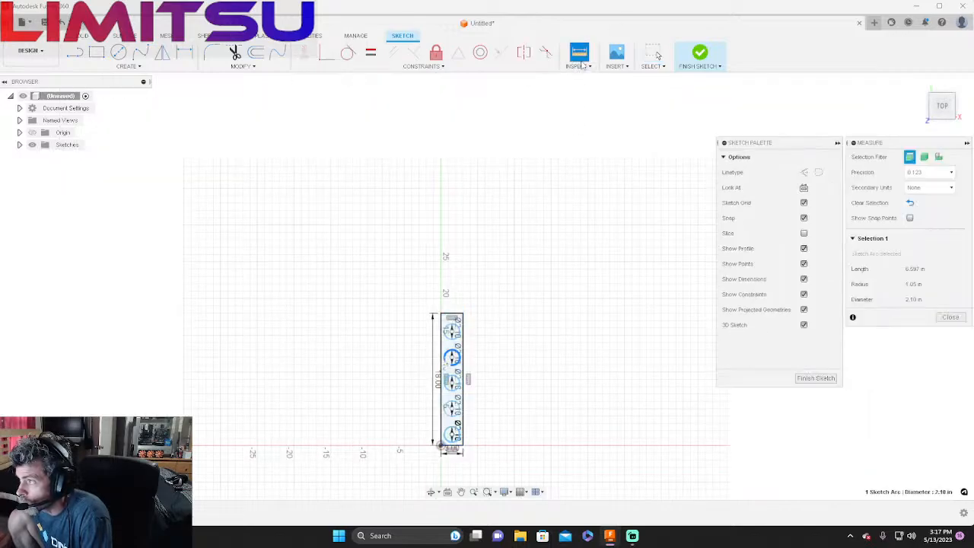
{"action": "scroll", "coordinate": [453, 427], "scroll_direction": "up", "scroll_amount": 5}
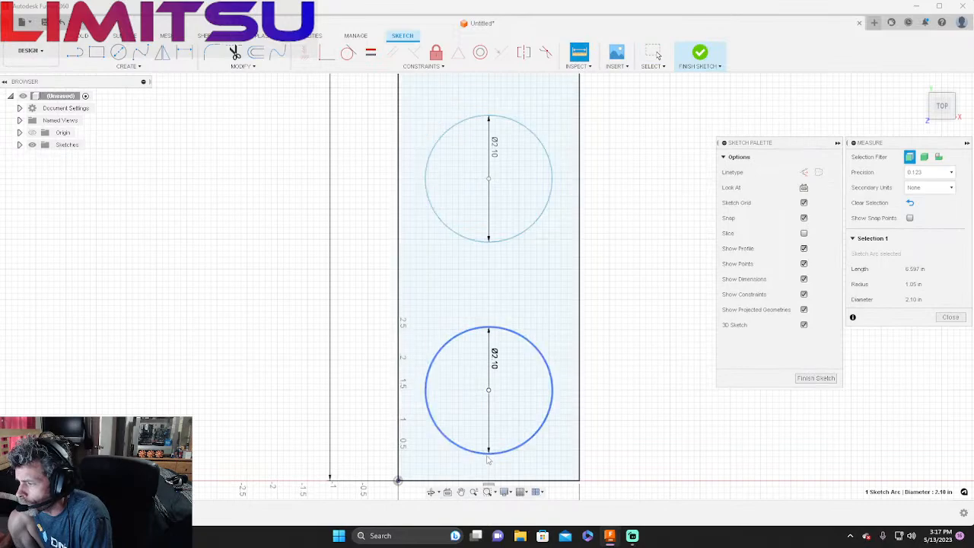
{"action": "left_click", "coordinate": [488, 455]}
{"action": "left_click", "coordinate": [488, 480]}
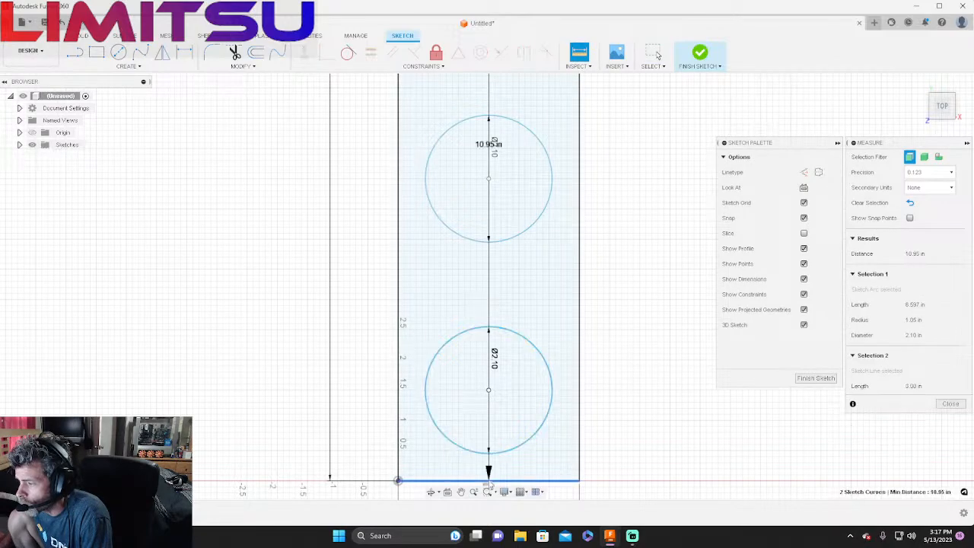
{"action": "left_click", "coordinate": [624, 378]}
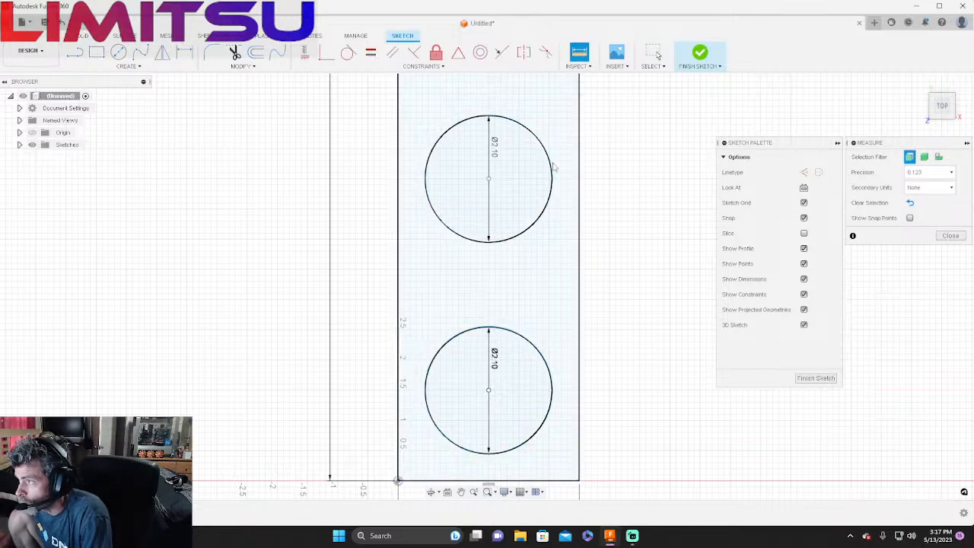
{"action": "left_click", "coordinate": [490, 480]}
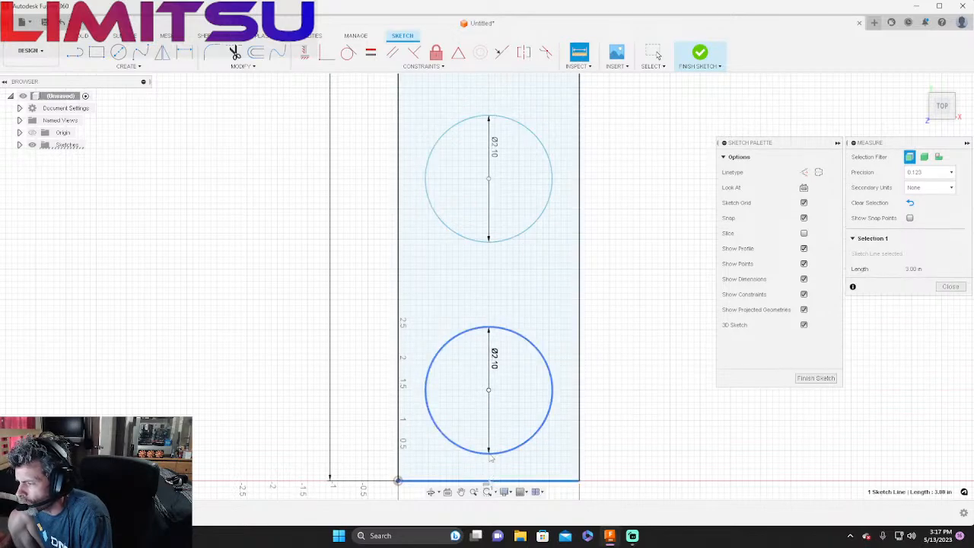
{"action": "left_click", "coordinate": [491, 455]}
{"action": "scroll", "coordinate": [496, 470], "scroll_direction": "up", "scroll_amount": 2}
{"action": "scroll", "coordinate": [498, 472], "scroll_direction": "up", "scroll_amount": 2}
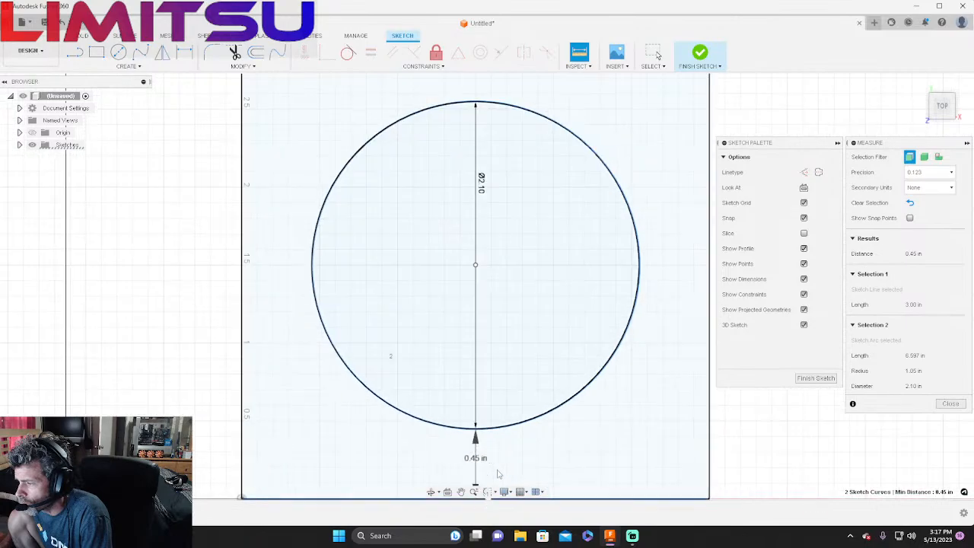
Step: Measure the gap between the strip's upper edge and the uppermost circle
{"action": "scroll", "coordinate": [496, 464], "scroll_direction": "down", "scroll_amount": 10}
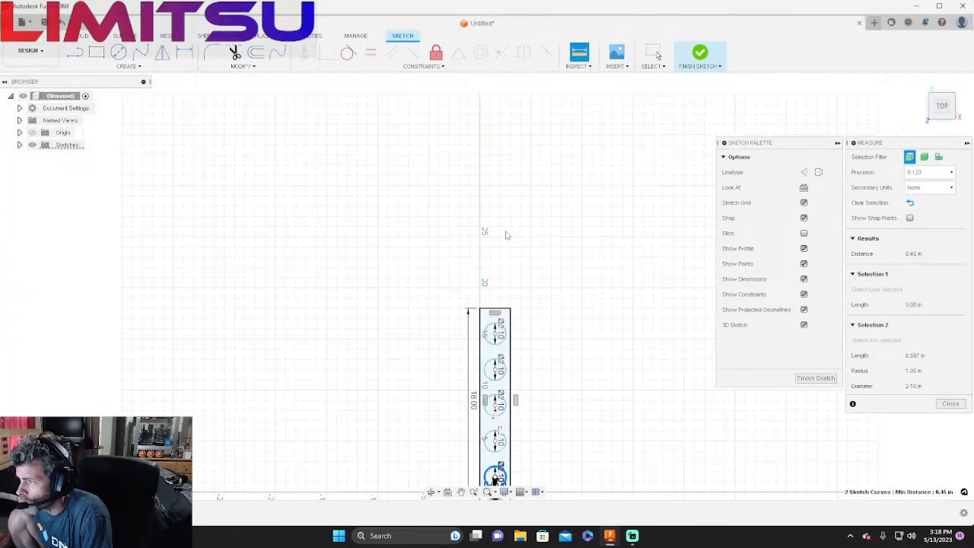
{"action": "scroll", "coordinate": [500, 340], "scroll_direction": "up", "scroll_amount": 5}
{"action": "left_click", "coordinate": [655, 54]}
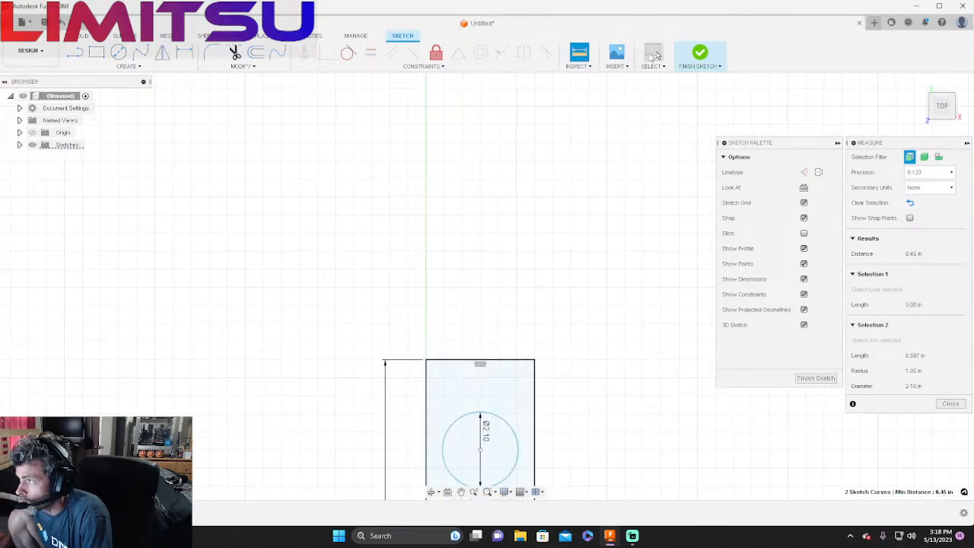
{"action": "left_click", "coordinate": [580, 54]}
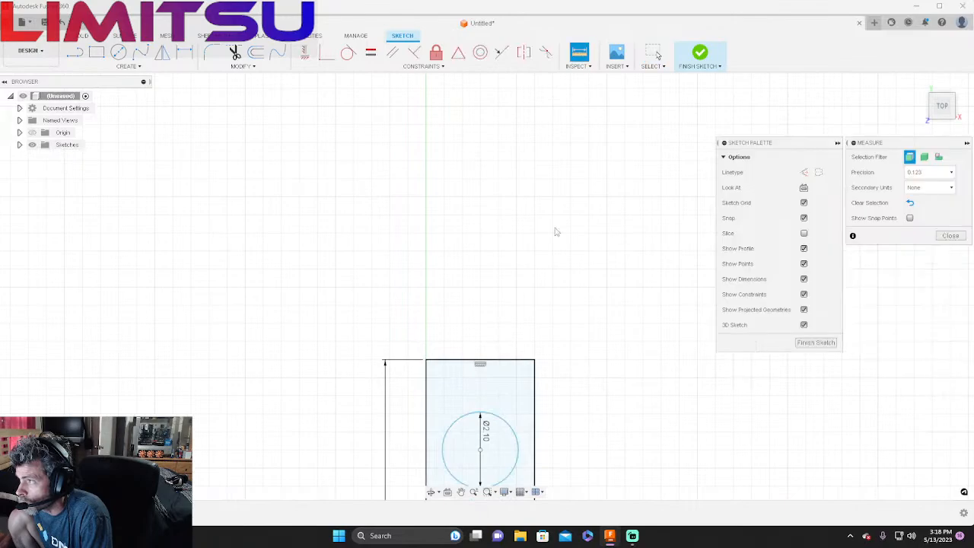
{"action": "left_click", "coordinate": [479, 364]}
{"action": "left_click", "coordinate": [481, 414]}
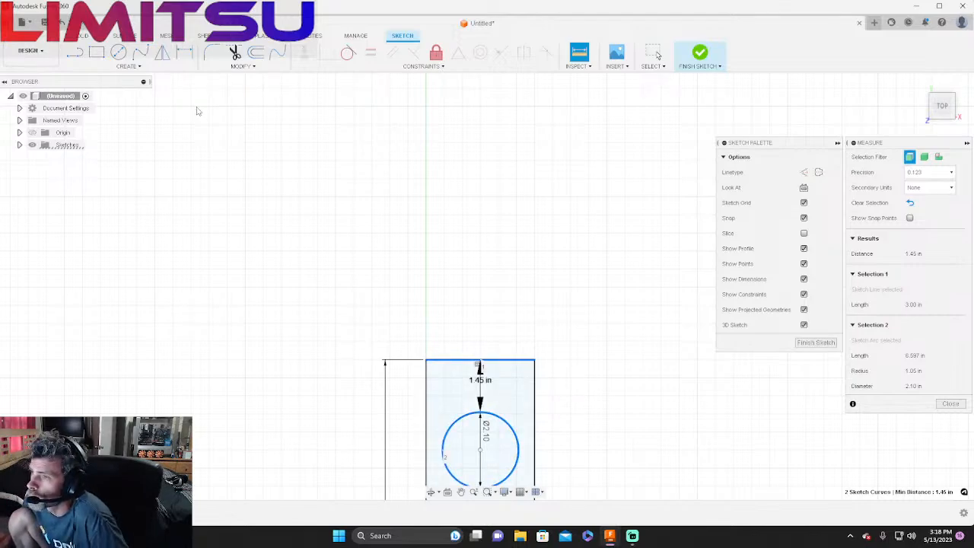
{"action": "scroll", "coordinate": [470, 229], "scroll_direction": "down", "scroll_amount": 5}
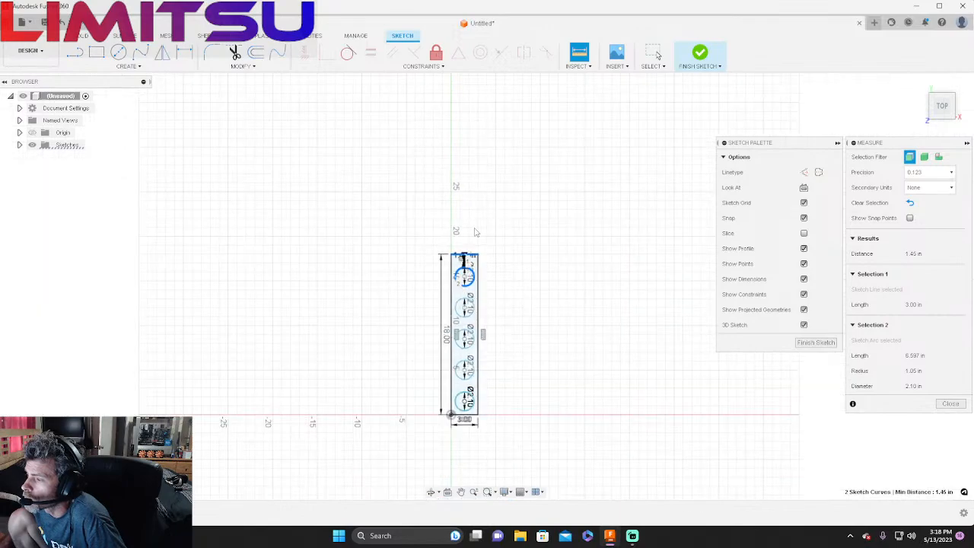
{"action": "left_click", "coordinate": [516, 253]}
{"action": "left_click", "coordinate": [475, 265]}
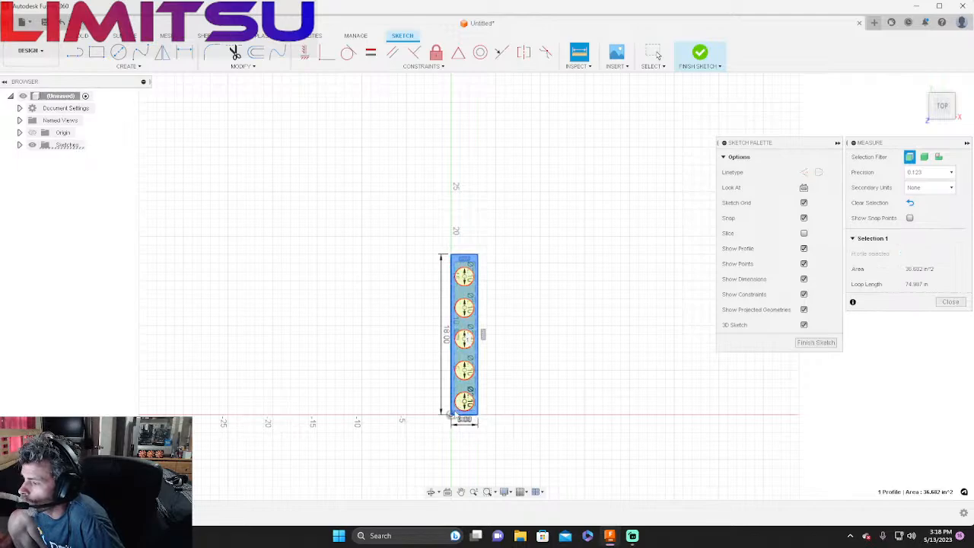
{"action": "key", "text": "Escape"}
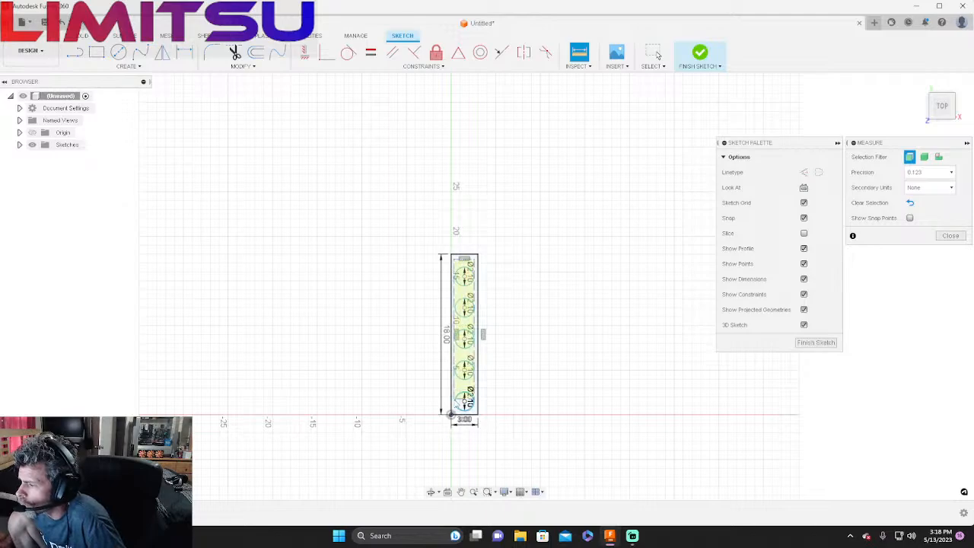
{"action": "left_click", "coordinate": [450, 414]}
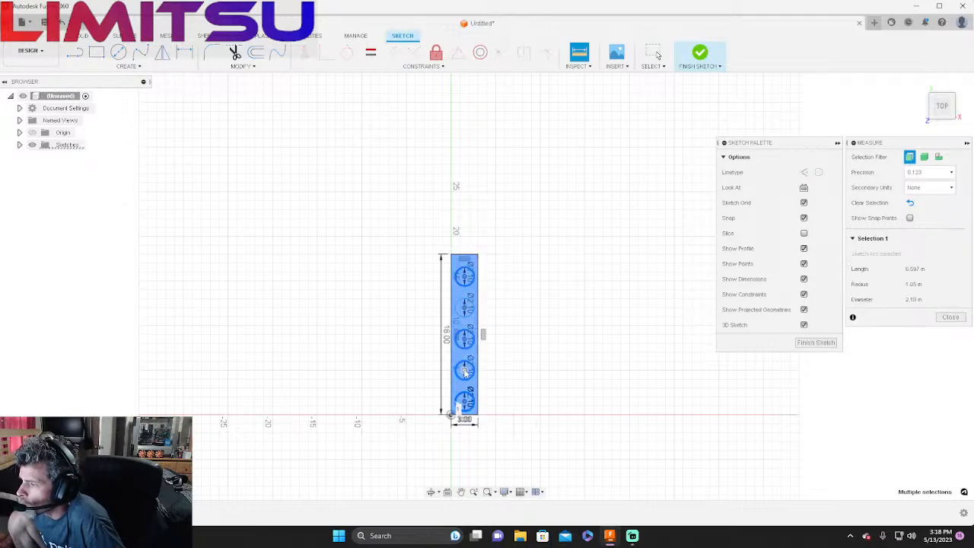
{"action": "left_click", "coordinate": [532, 341]}
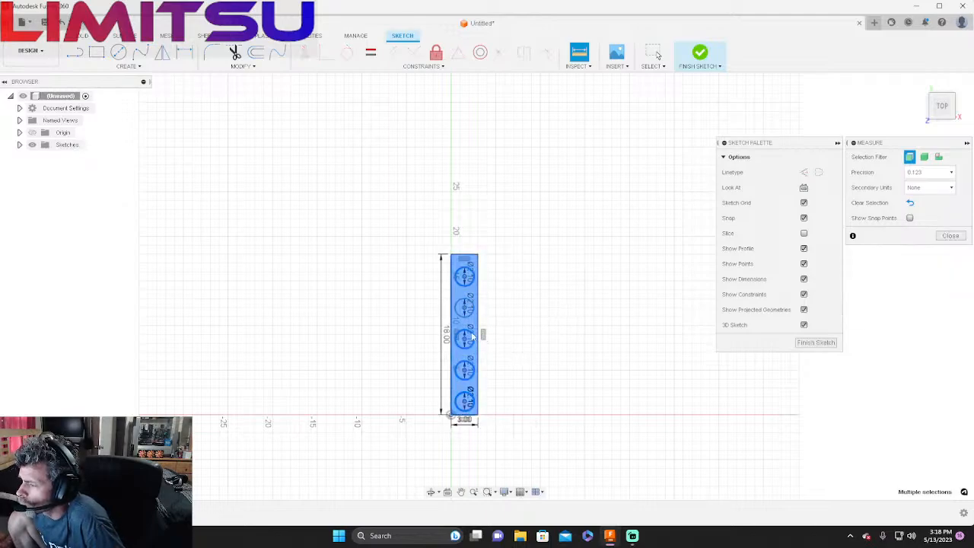
{"action": "scroll", "coordinate": [466, 329], "scroll_direction": "down", "scroll_amount": 2}
{"action": "scroll", "coordinate": [466, 334], "scroll_direction": "up", "scroll_amount": 5}
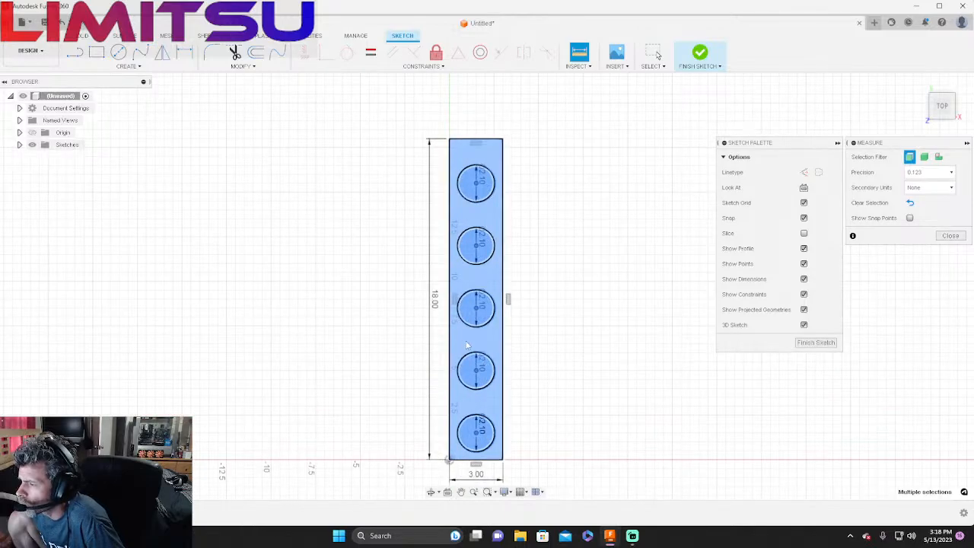
{"action": "left_click", "coordinate": [468, 344]}
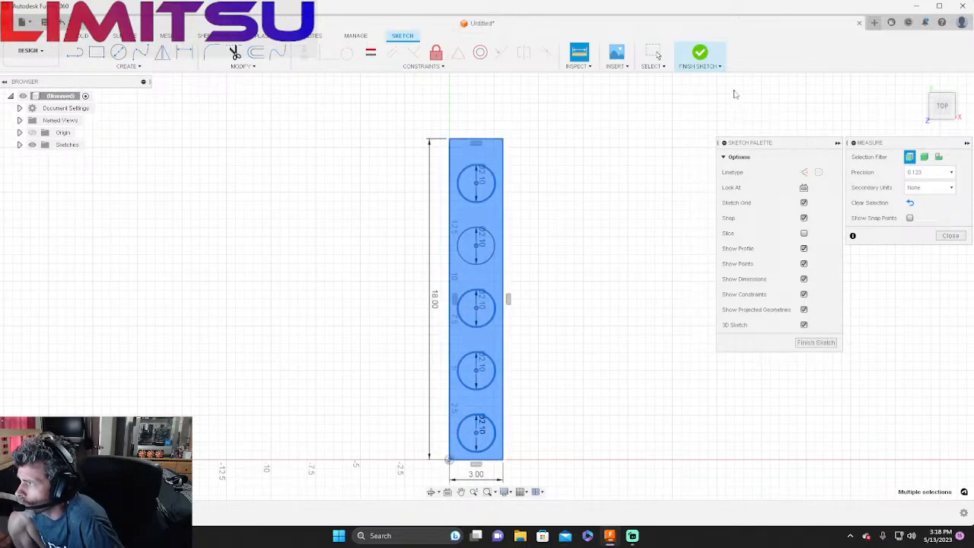
{"action": "left_click", "coordinate": [653, 53]}
{"action": "left_click", "coordinate": [612, 175]}
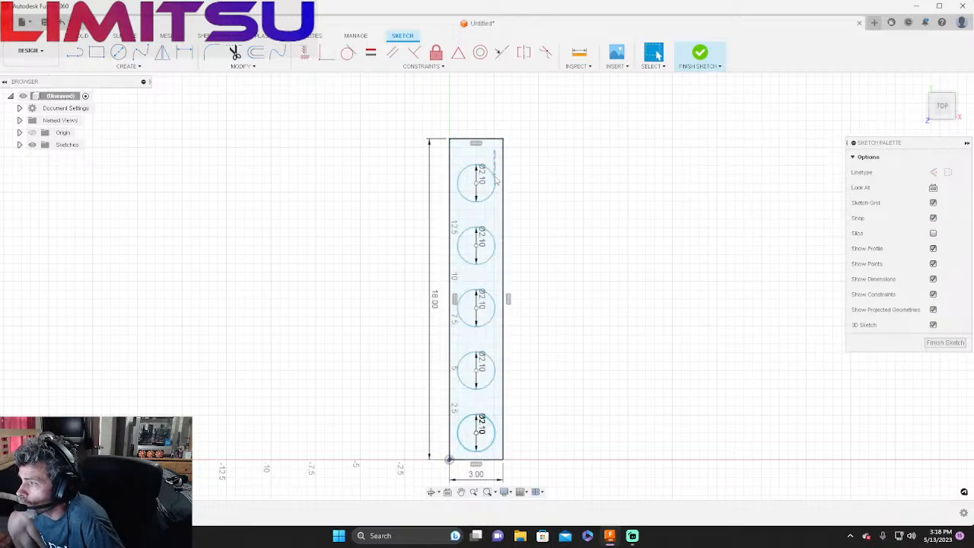
Step: Select all five circles without the strip outline and move them together 0.50 in up the strip with Move/Copy
{"action": "left_click_drag", "start_coordinate": [496, 151], "coordinate": [462, 450]}
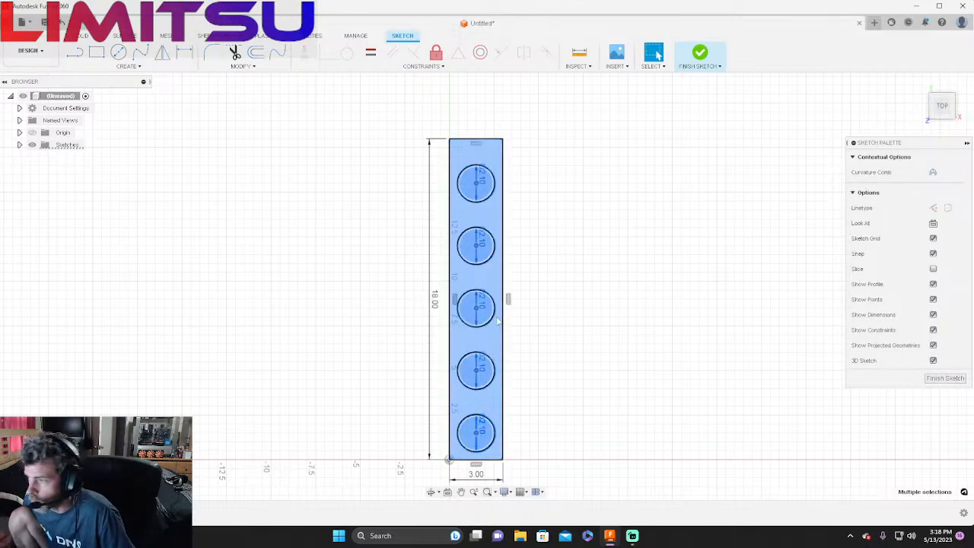
{"action": "left_click", "coordinate": [498, 213], "text": "ctrl"}
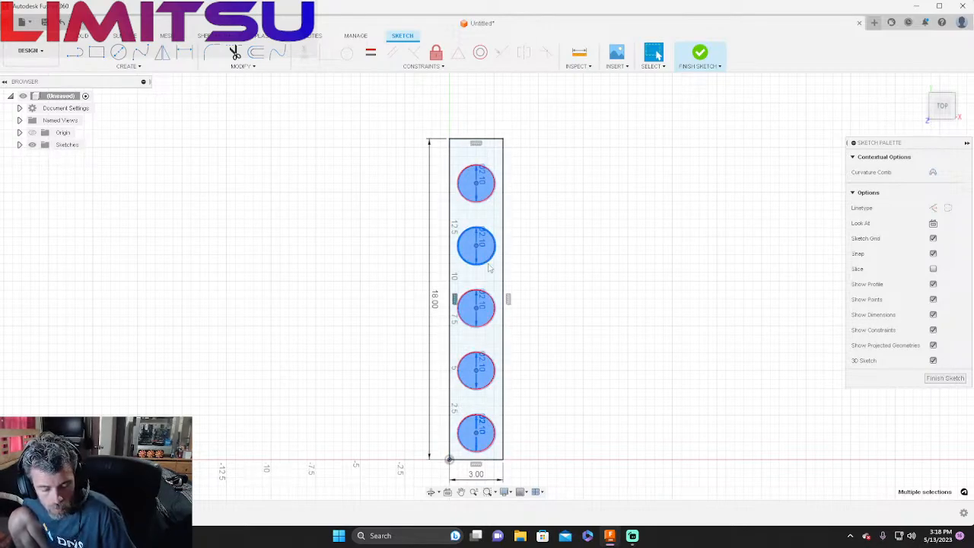
{"action": "right_click", "coordinate": [484, 249]}
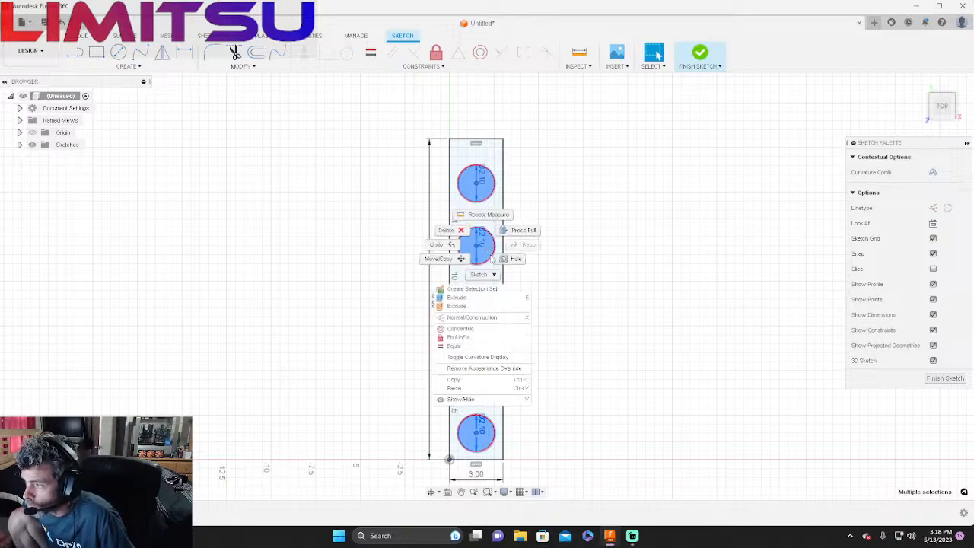
{"action": "left_click", "coordinate": [440, 259]}
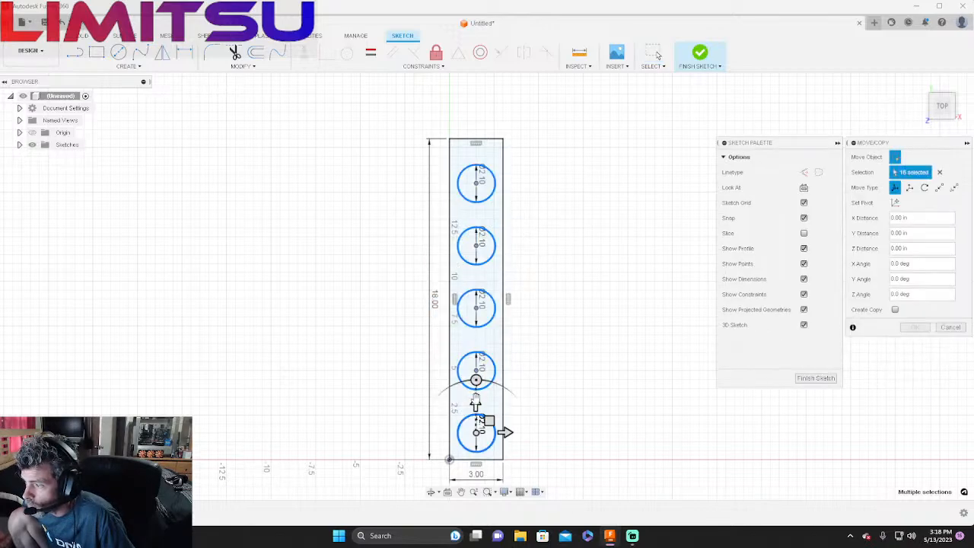
{"action": "left_click_drag", "start_coordinate": [476, 401], "coordinate": [476, 392]}
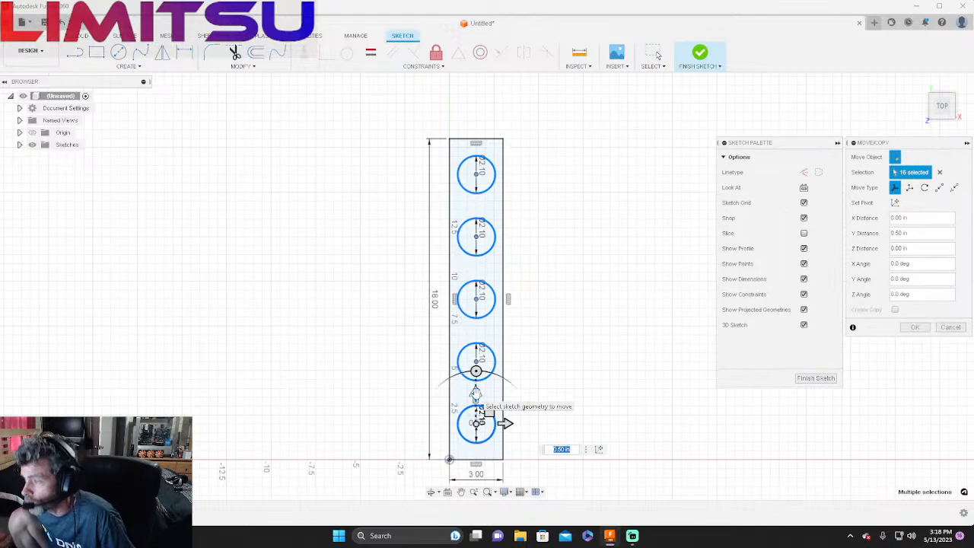
{"action": "key", "text": "Return"}
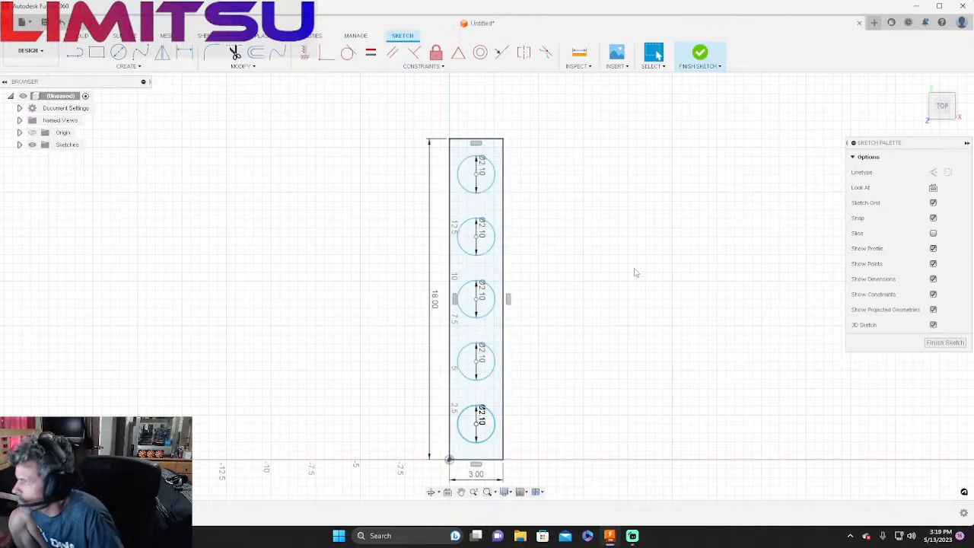
{"action": "left_click", "coordinate": [96, 54]}
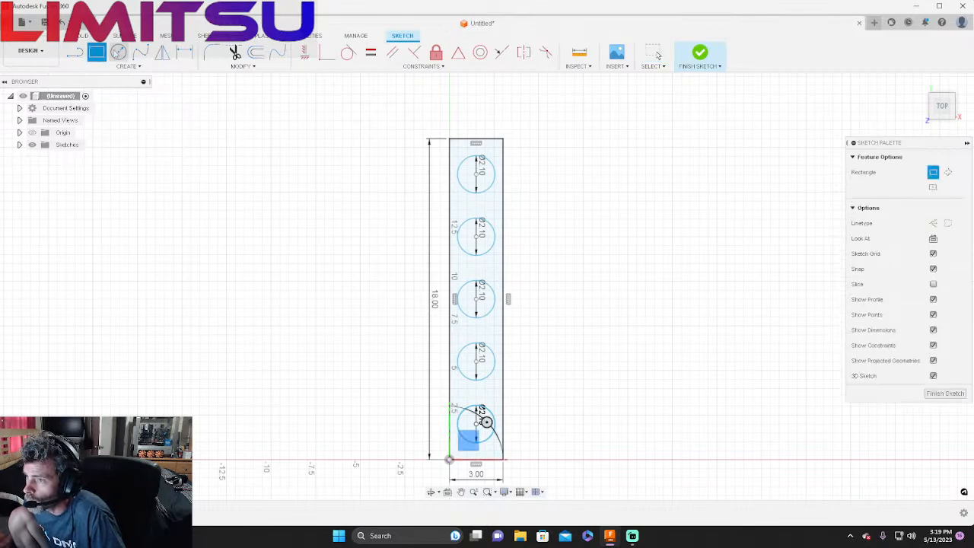
{"action": "left_click", "coordinate": [162, 54]}
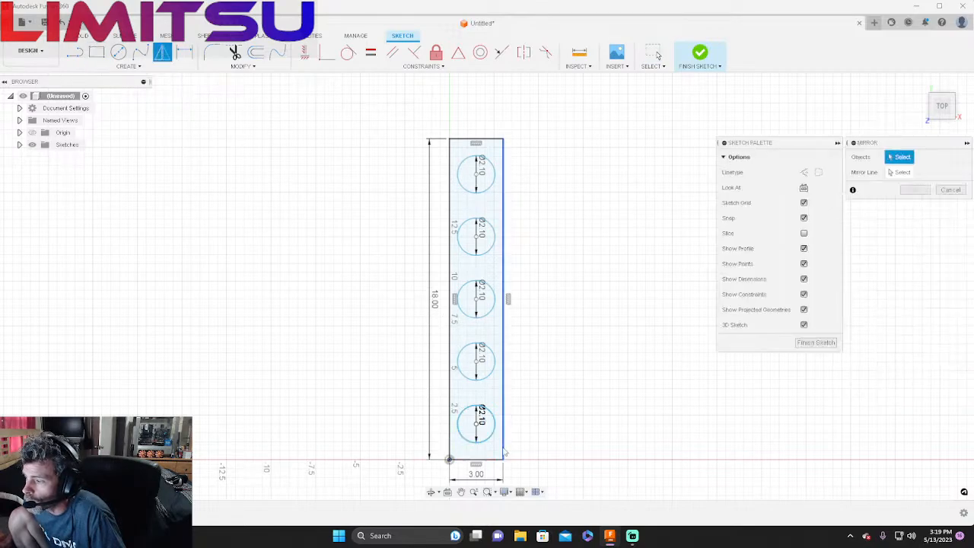
{"action": "left_click", "coordinate": [495, 140]}
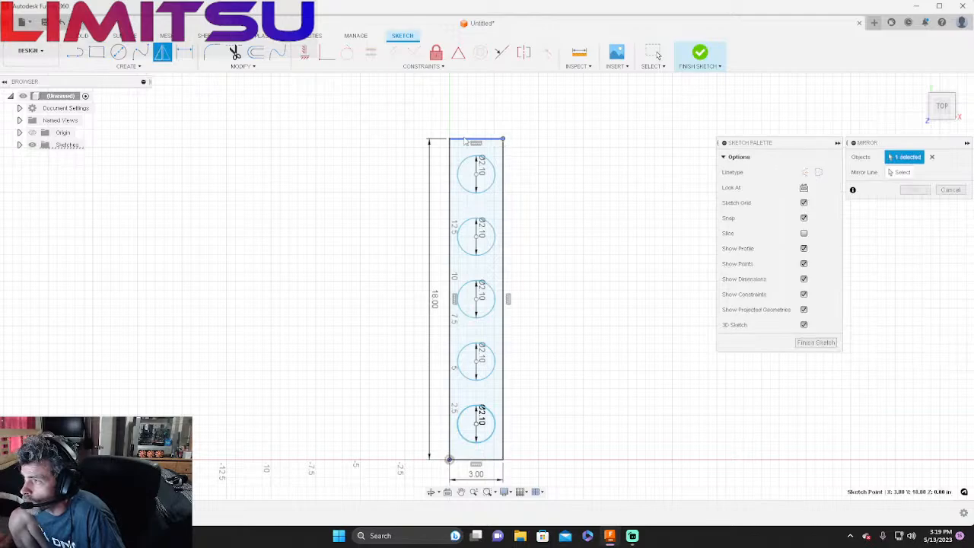
{"action": "left_click", "coordinate": [450, 140]}
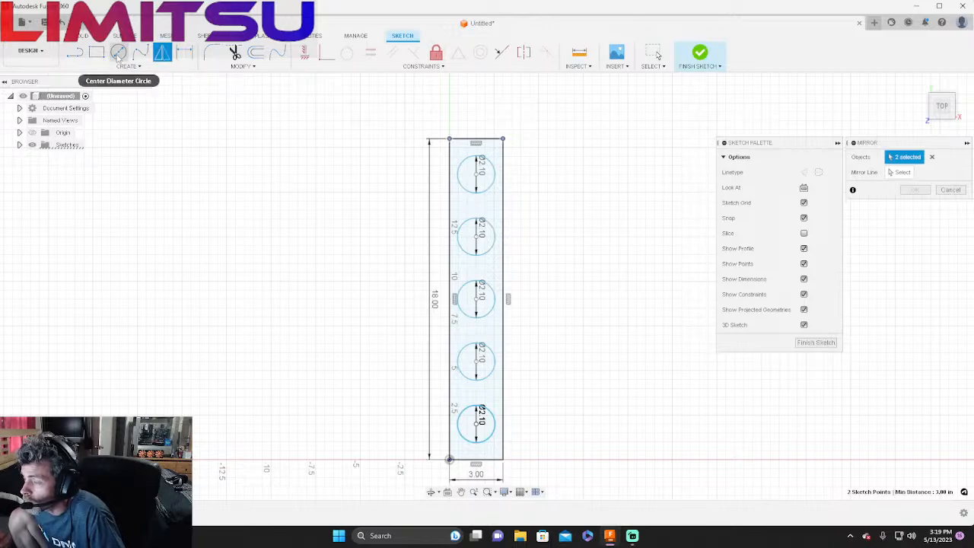
{"action": "left_click", "coordinate": [96, 53]}
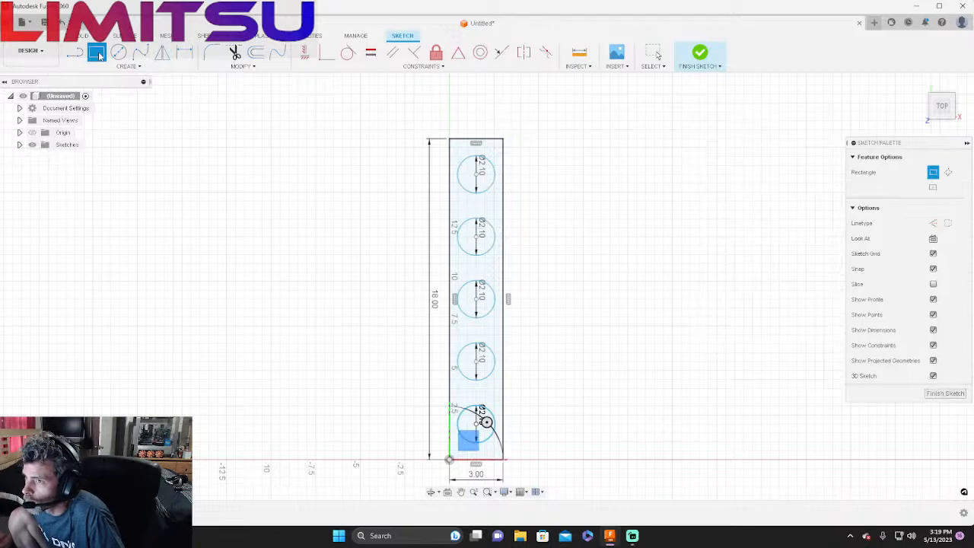
Step: Draw a horizontal line just above the strip's upper edge, spanning the strip's full 3 in width
{"action": "left_click", "coordinate": [120, 66]}
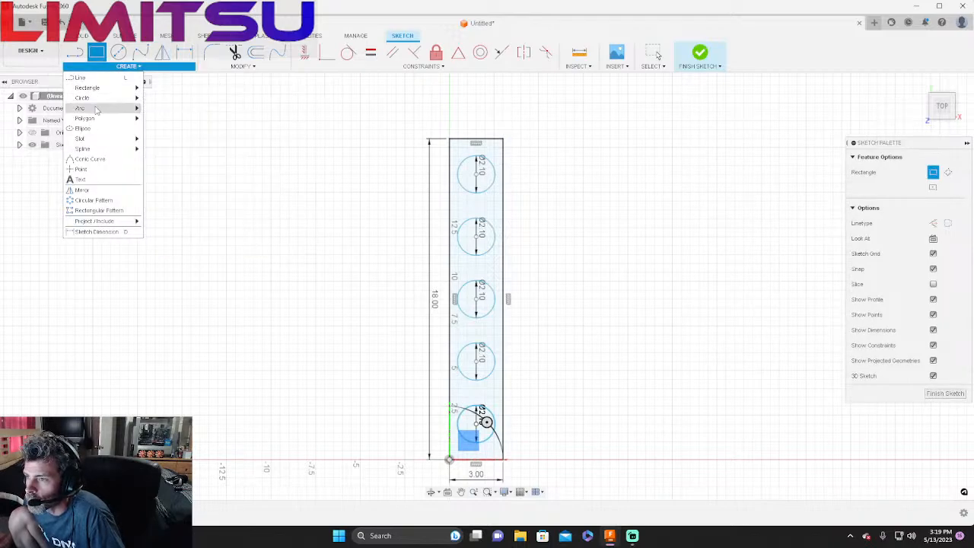
{"action": "left_click", "coordinate": [80, 78]}
{"action": "scroll", "coordinate": [480, 107], "scroll_direction": "up", "scroll_amount": 2}
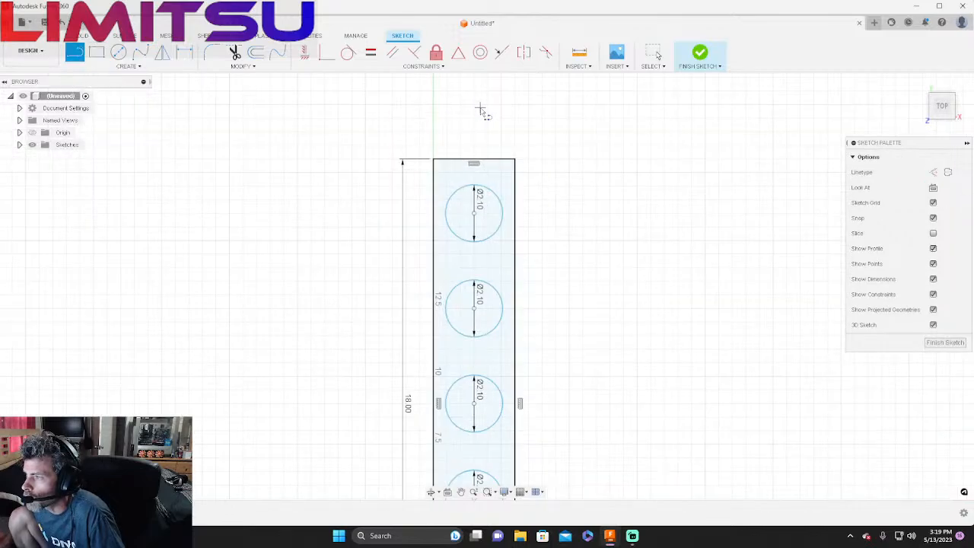
{"action": "scroll", "coordinate": [480, 110], "scroll_direction": "up", "scroll_amount": 2}
{"action": "scroll", "coordinate": [513, 277], "scroll_direction": "down", "scroll_amount": 3}
{"action": "scroll", "coordinate": [497, 229], "scroll_direction": "up", "scroll_amount": 5}
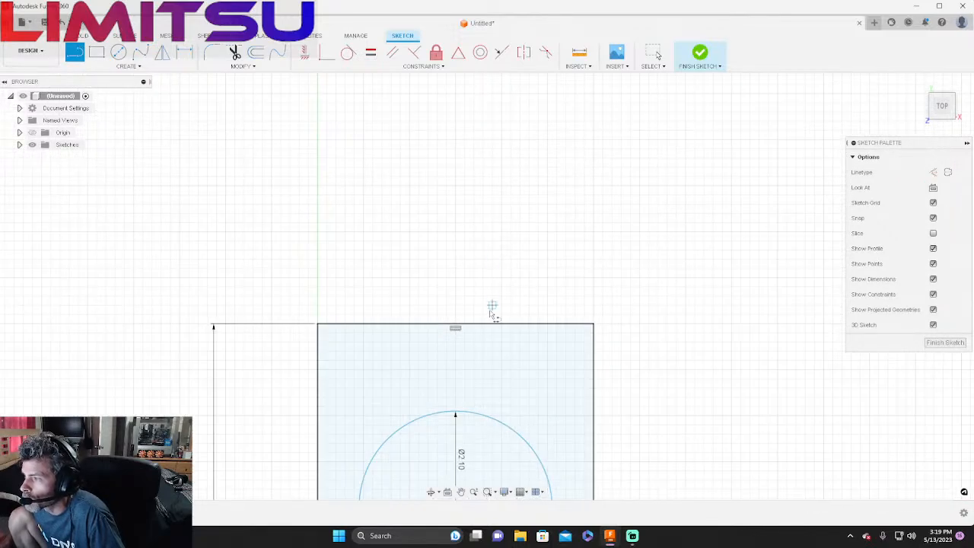
{"action": "scroll", "coordinate": [488, 312], "scroll_direction": "up", "scroll_amount": 1}
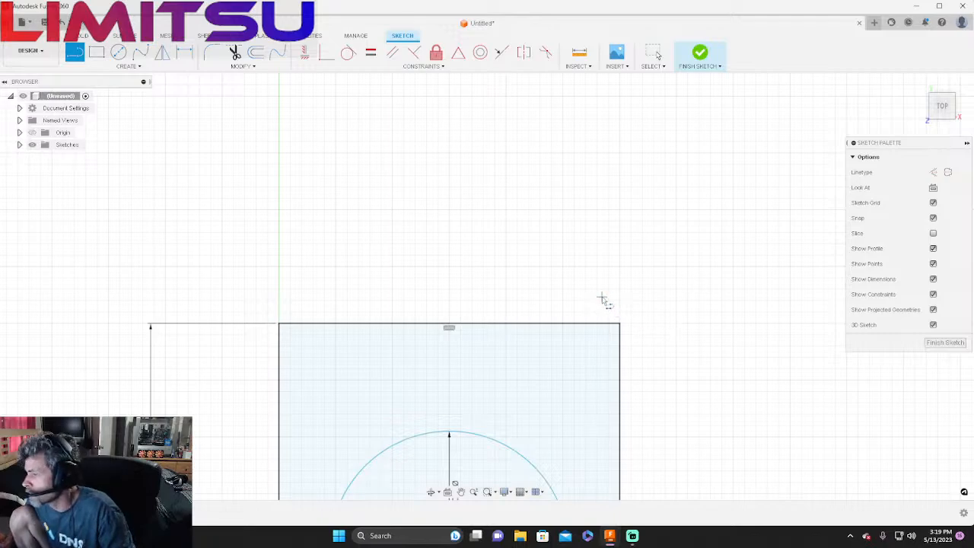
{"action": "left_click", "coordinate": [620, 300]}
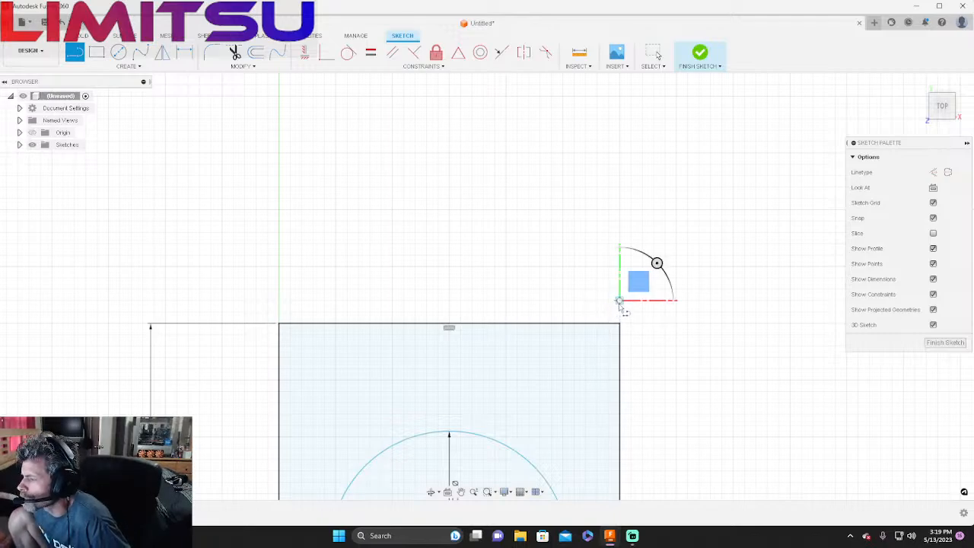
{"action": "left_click", "coordinate": [279, 300]}
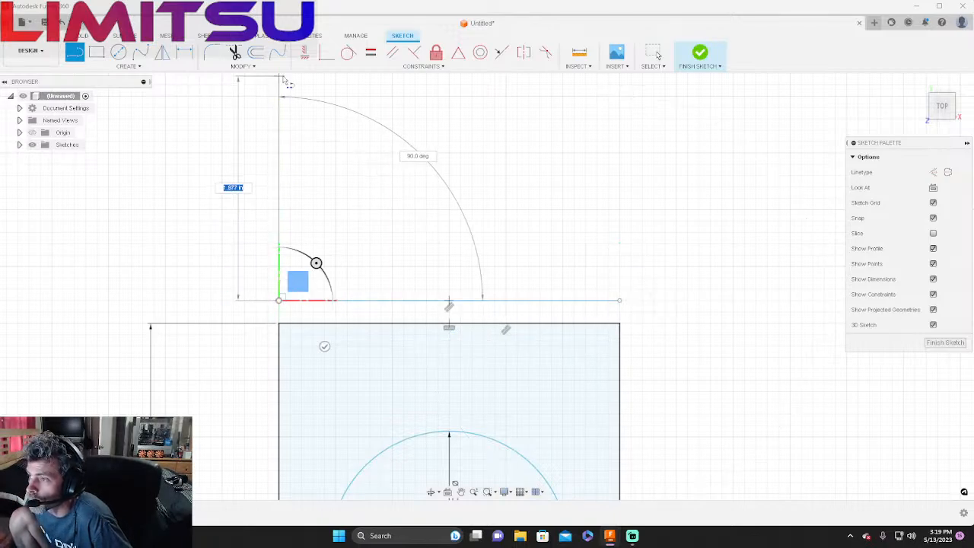
Step: Continue with a 3.000 in vertical line up from the base line's left end and close the right triangle with a hypotenuse
{"action": "scroll", "coordinate": [339, 414], "scroll_direction": "down", "scroll_amount": 5}
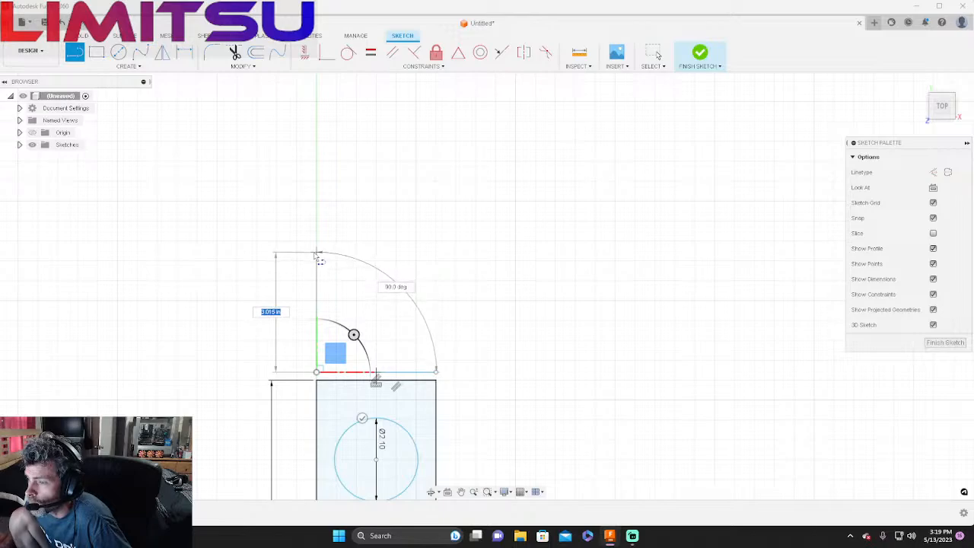
{"action": "scroll", "coordinate": [318, 258], "scroll_direction": "up", "scroll_amount": 4}
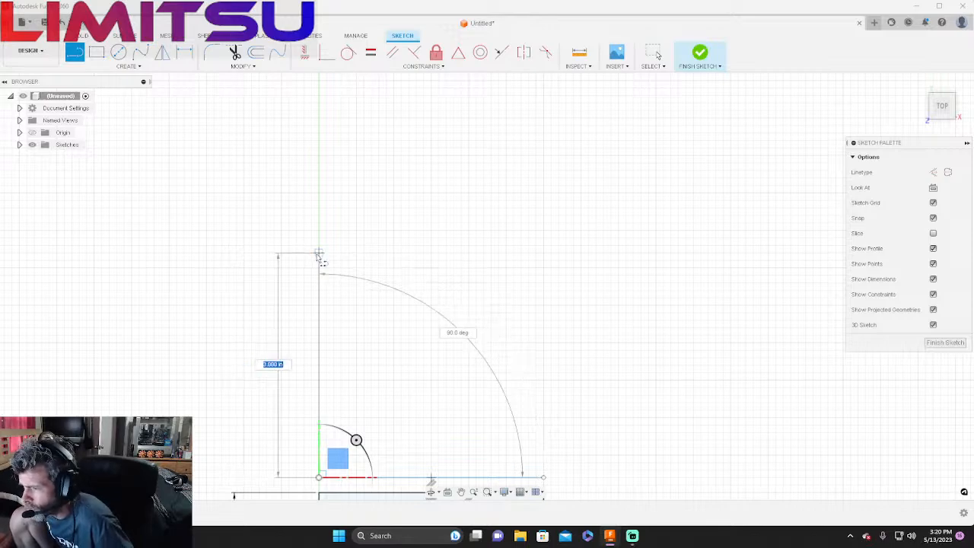
{"action": "left_click", "coordinate": [319, 253]}
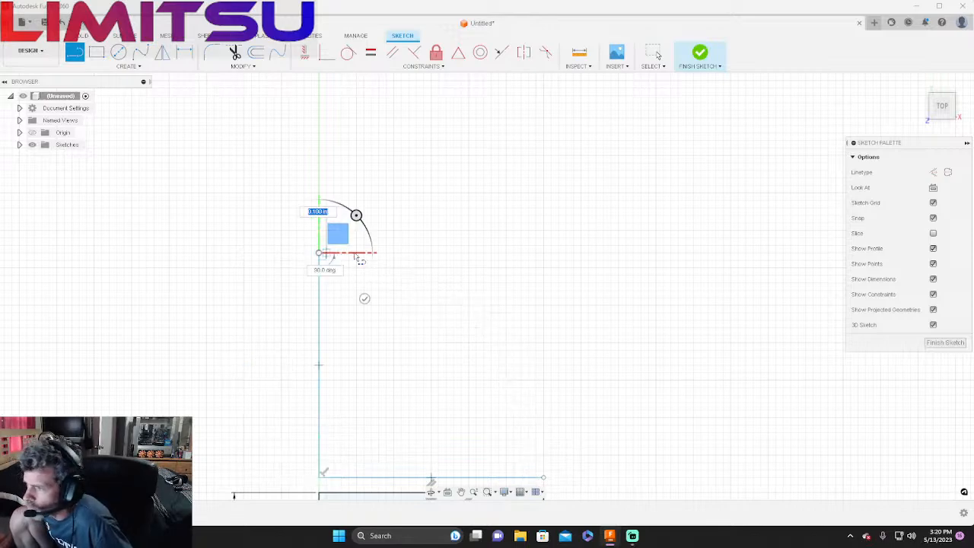
{"action": "left_click", "coordinate": [544, 477]}
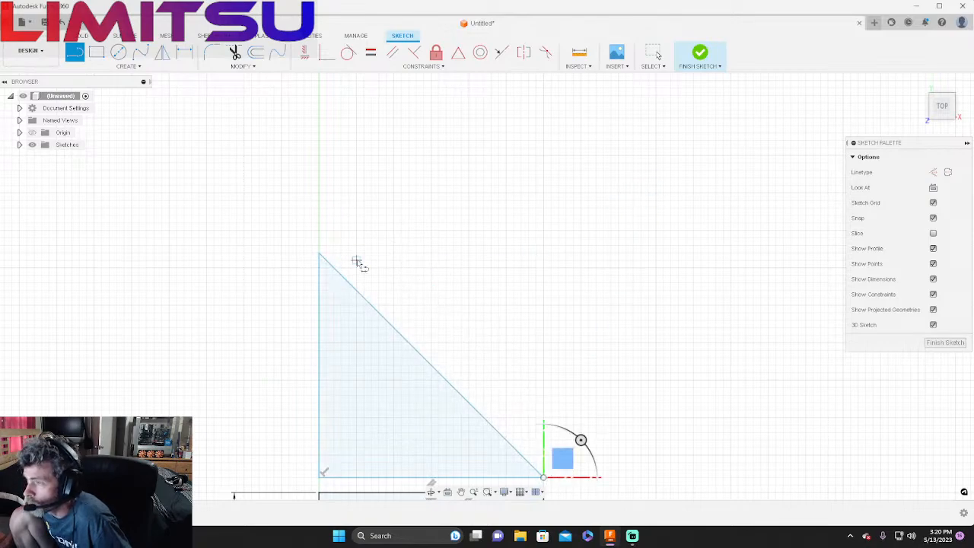
{"action": "left_click", "coordinate": [118, 52]}
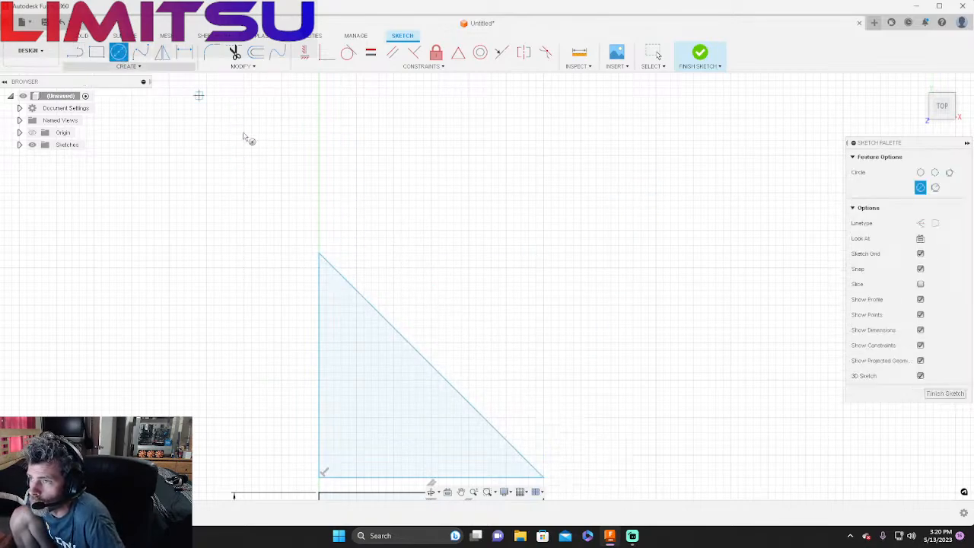
{"action": "scroll", "coordinate": [373, 419], "scroll_direction": "up", "scroll_amount": 3}
{"action": "scroll", "coordinate": [461, 267], "scroll_direction": "down", "scroll_amount": 3}
{"action": "scroll", "coordinate": [433, 397], "scroll_direction": "up", "scroll_amount": 3}
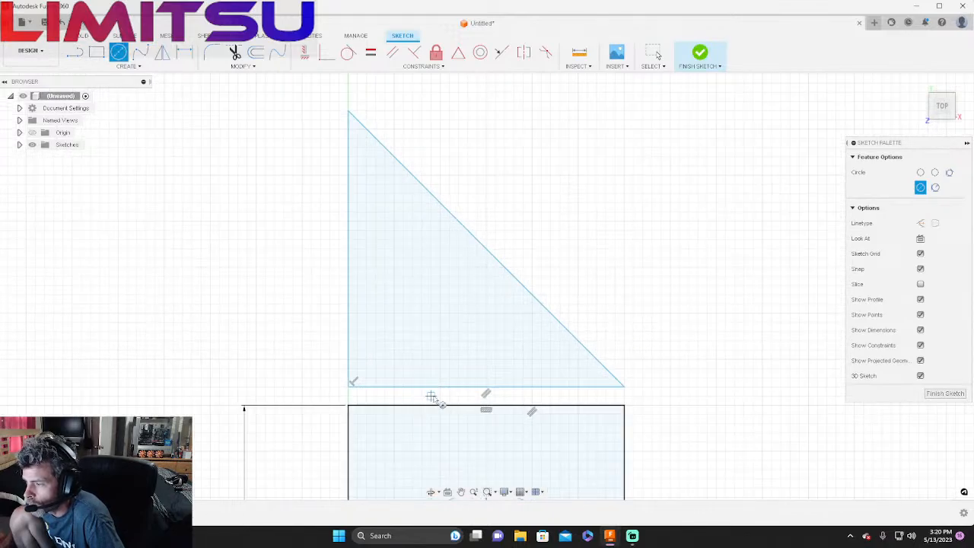
{"action": "scroll", "coordinate": [431, 342], "scroll_direction": "up", "scroll_amount": 1}
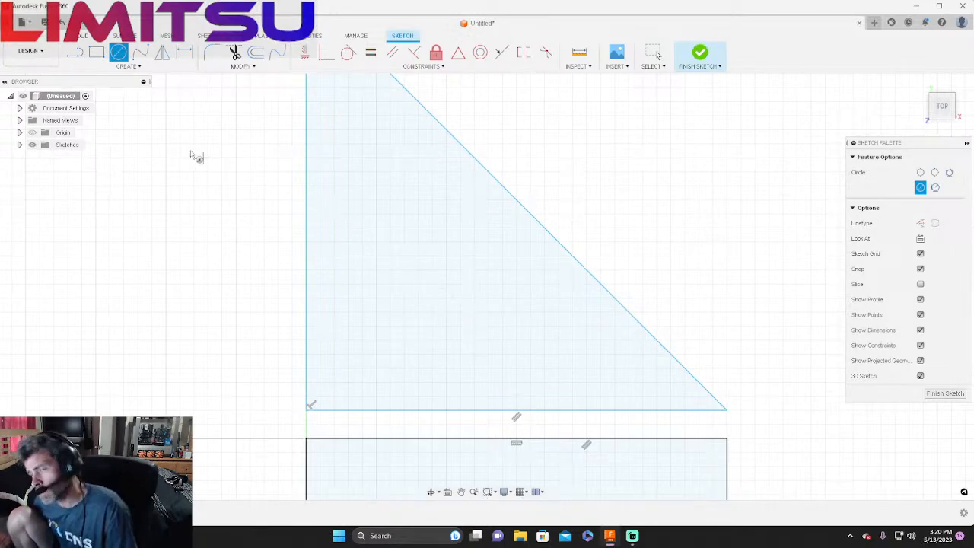
Step: Draw a line from the triangle's right-angle corner to the midpoint of the hypotenuse
{"action": "left_click", "coordinate": [74, 51]}
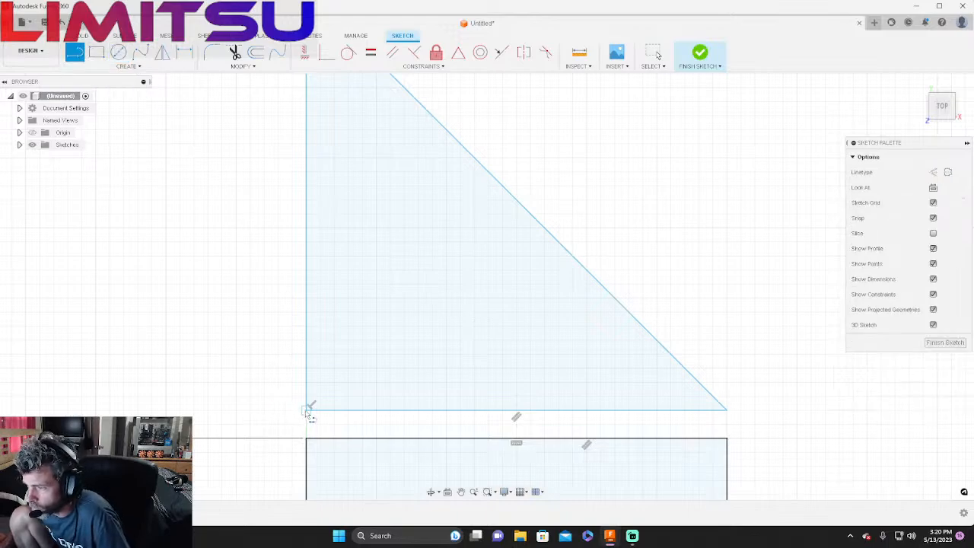
{"action": "left_click", "coordinate": [306, 409]}
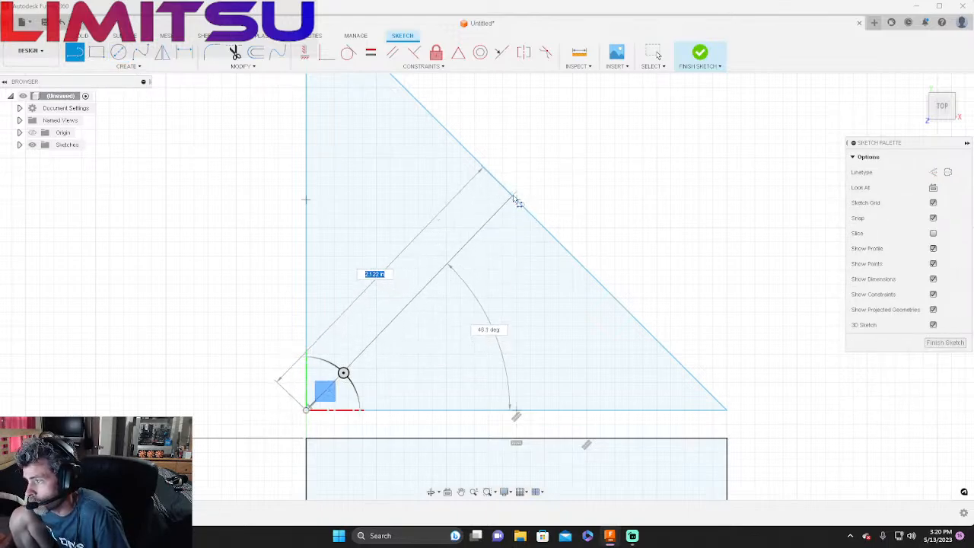
{"action": "left_click", "coordinate": [517, 202]}
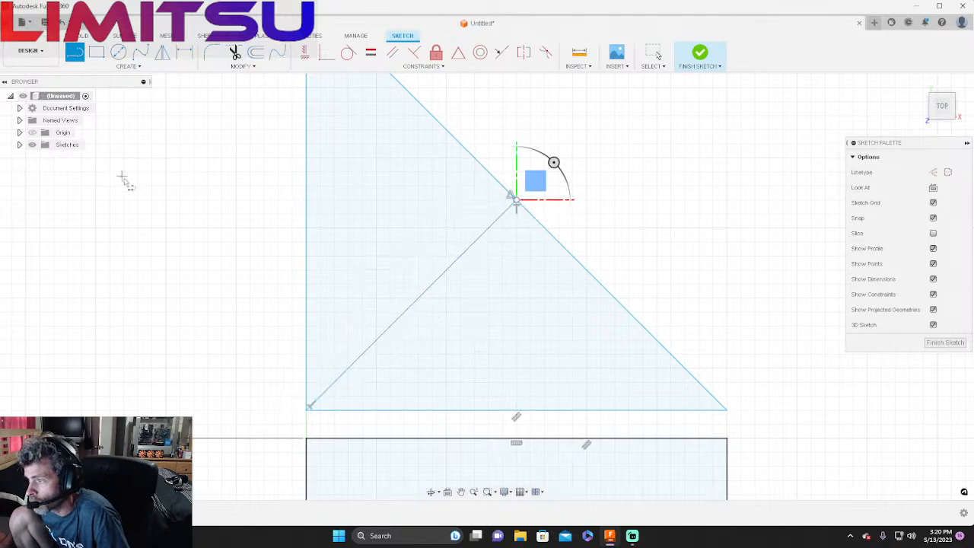
Step: Draw a circle about 0.60 in in diameter, centred on the triangle's diagonal line near the right-angle corner
{"action": "left_click", "coordinate": [120, 52]}
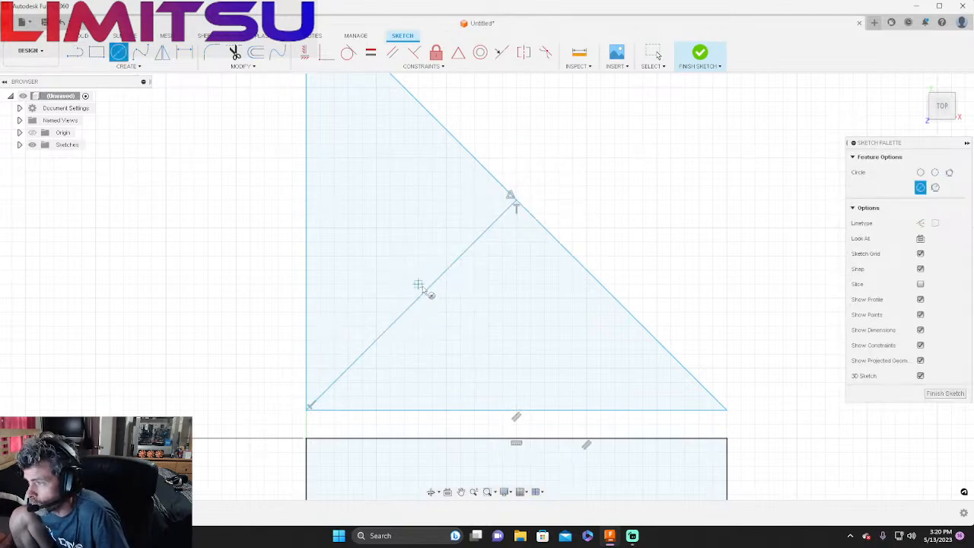
{"action": "left_click", "coordinate": [390, 327]}
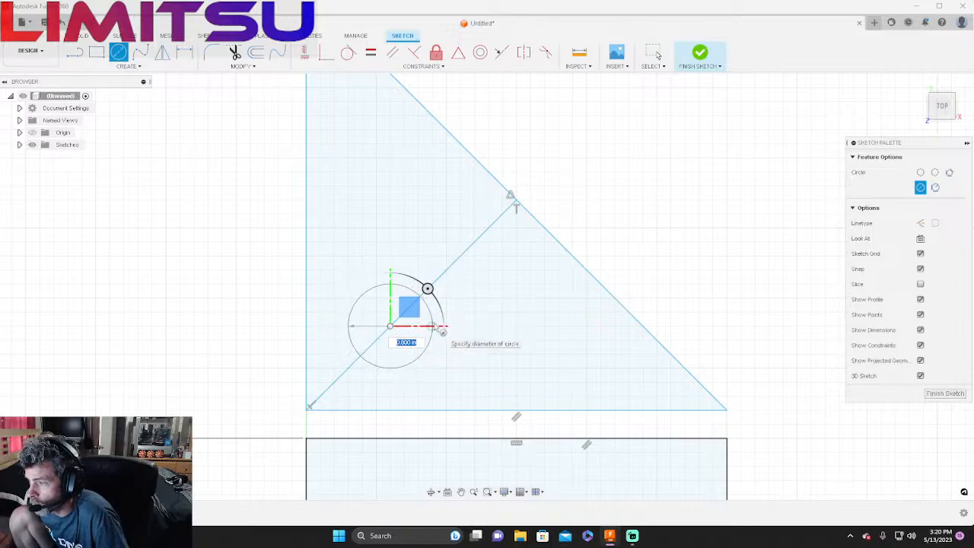
{"action": "left_click", "coordinate": [434, 325]}
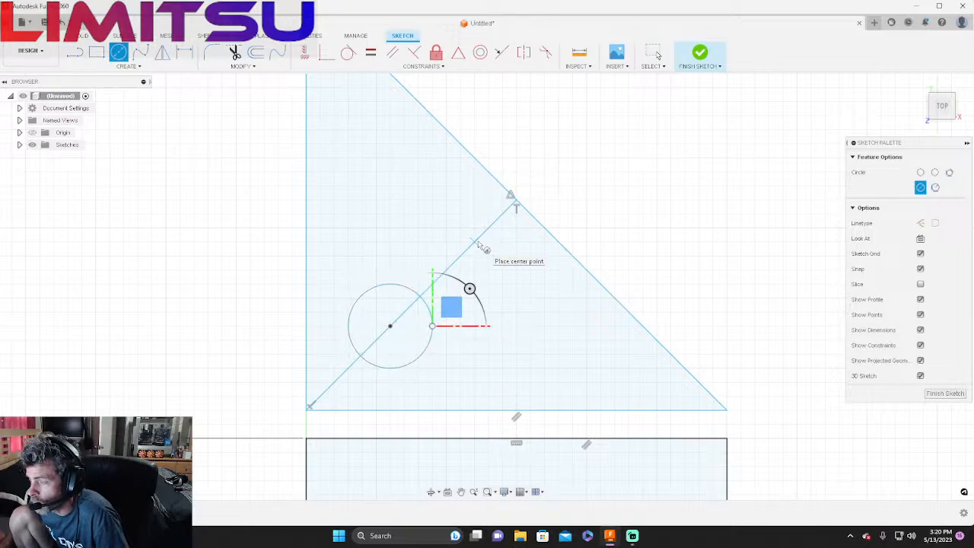
{"action": "key", "text": "r"}
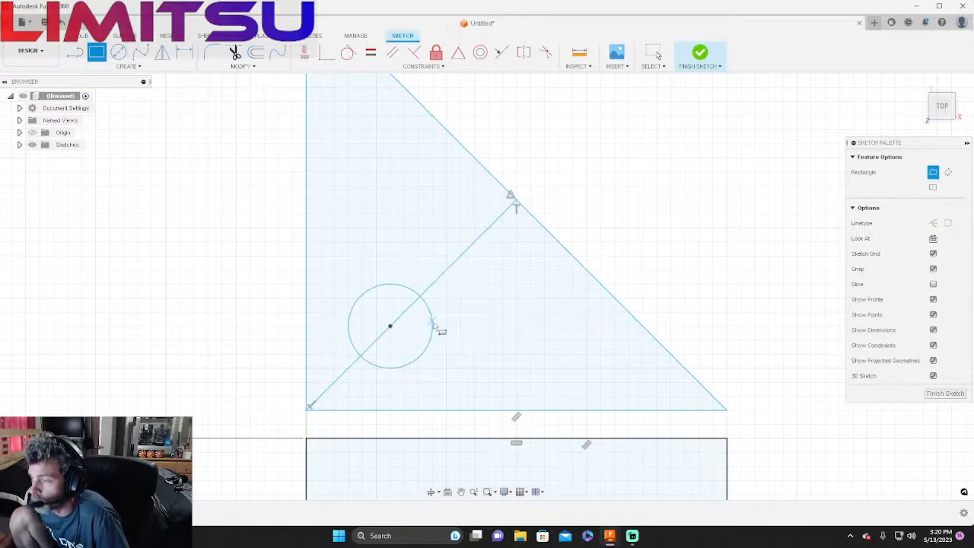
{"action": "scroll", "coordinate": [435, 326], "scroll_direction": "down", "scroll_amount": 3}
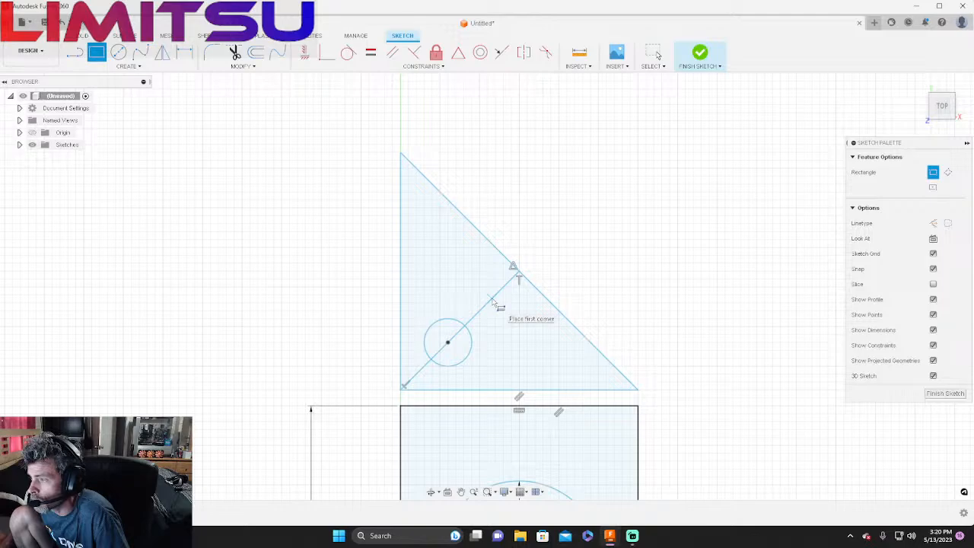
{"action": "left_click", "coordinate": [492, 298]}
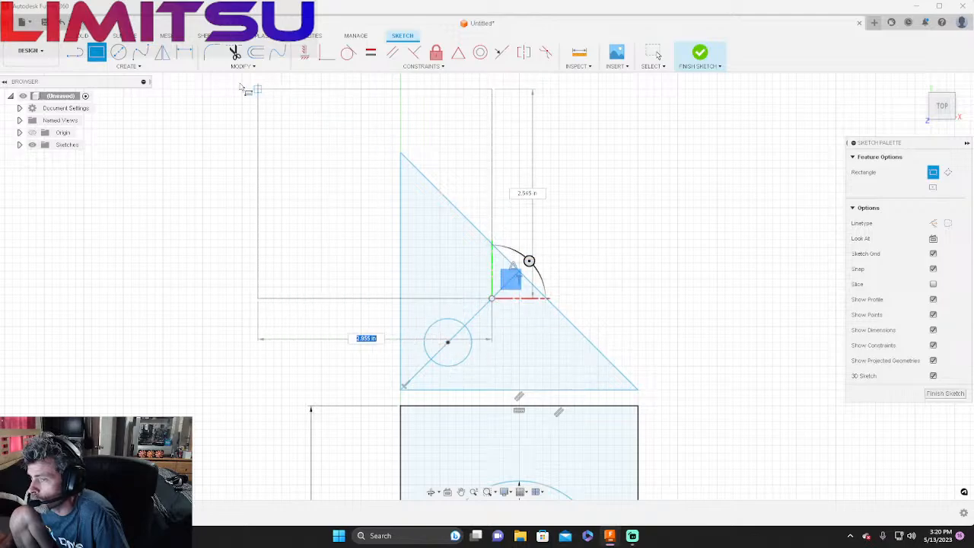
Step: Try a line about 1.77 in long from the diagonal, near the hypotenuse, down to the triangle's base, and undo it
{"action": "left_click", "coordinate": [75, 52]}
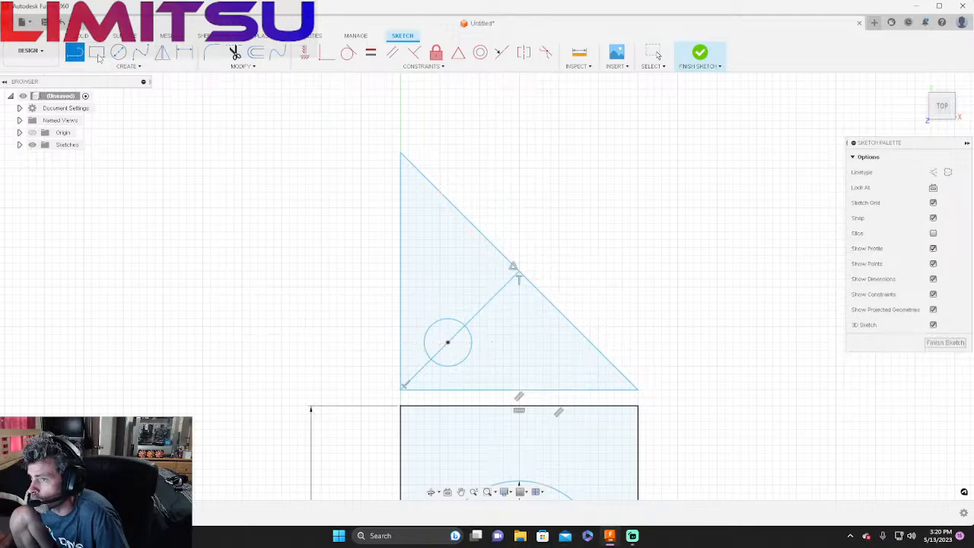
{"action": "left_click", "coordinate": [496, 296]}
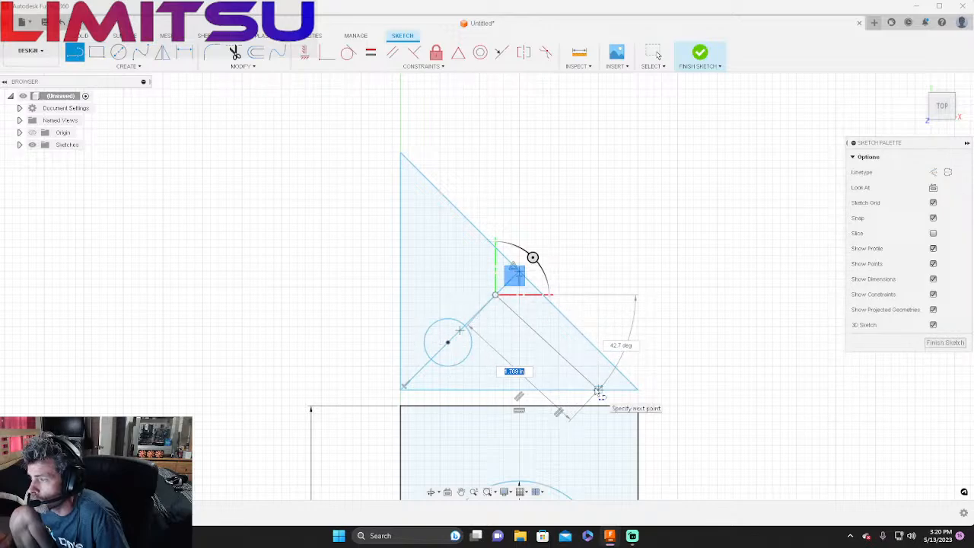
{"action": "left_click", "coordinate": [598, 391]}
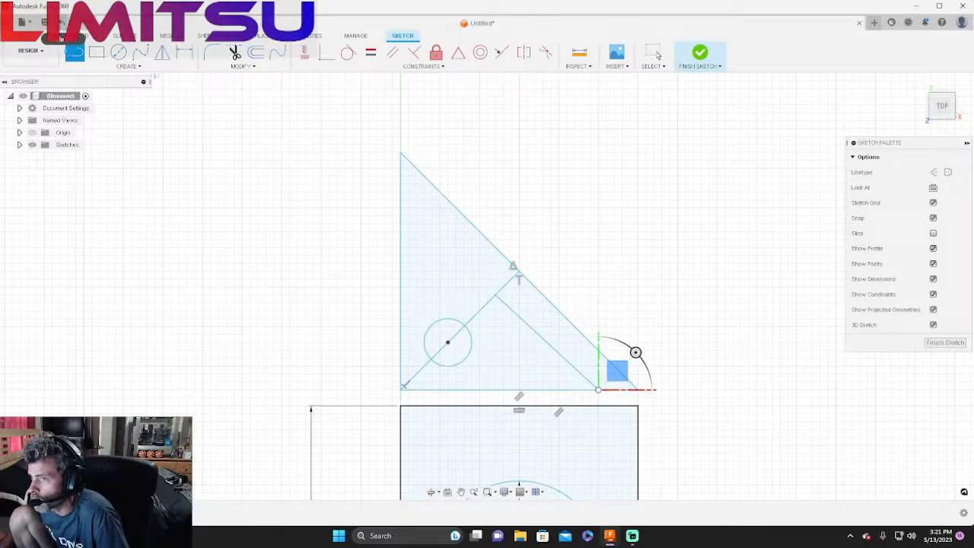
{"action": "key", "text": "Escape"}
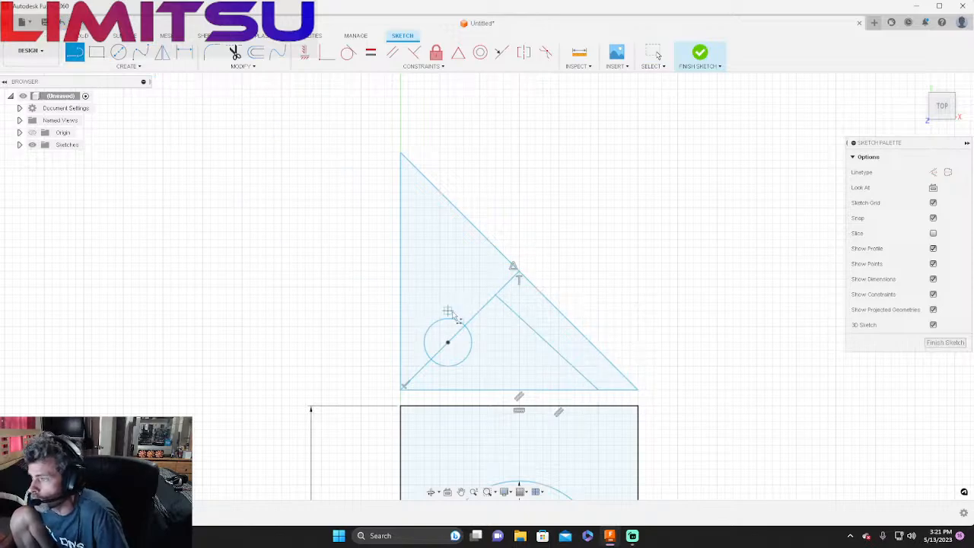
{"action": "key", "text": "Escape"}
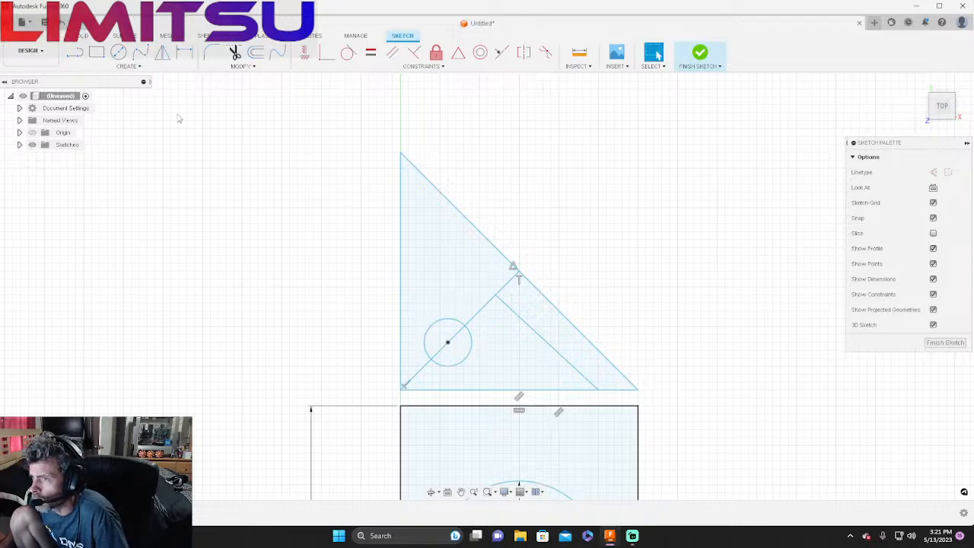
{"action": "left_click", "coordinate": [64, 22]}
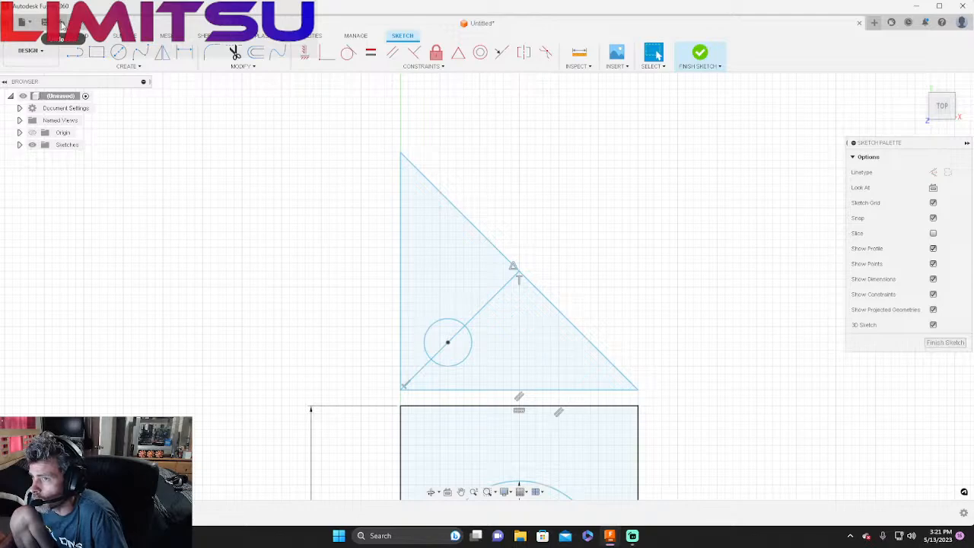
Step: Try two lines about 1.70 in long, parallel to the hypotenuse, from the diagonal to the triangle's base and to its vertical side
{"action": "left_click", "coordinate": [75, 51]}
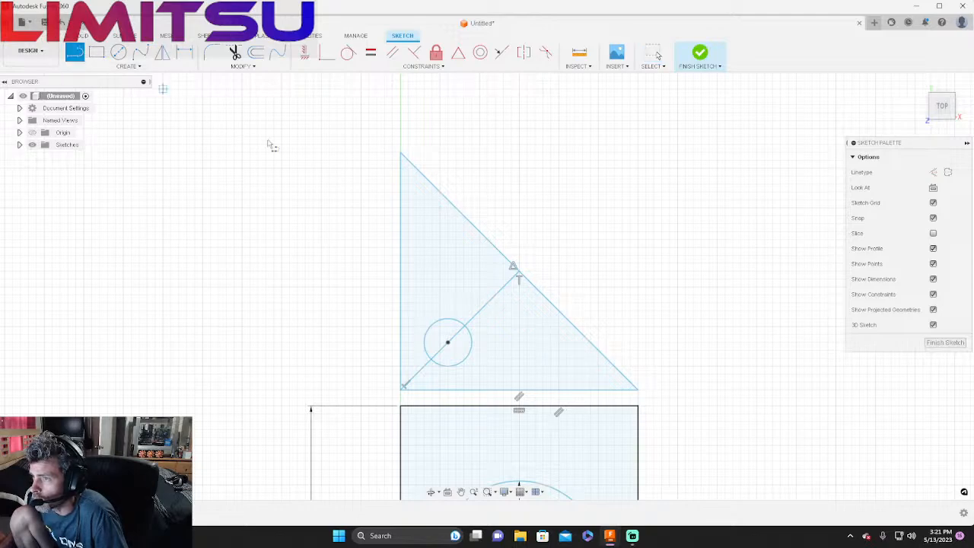
{"action": "left_click", "coordinate": [496, 295]}
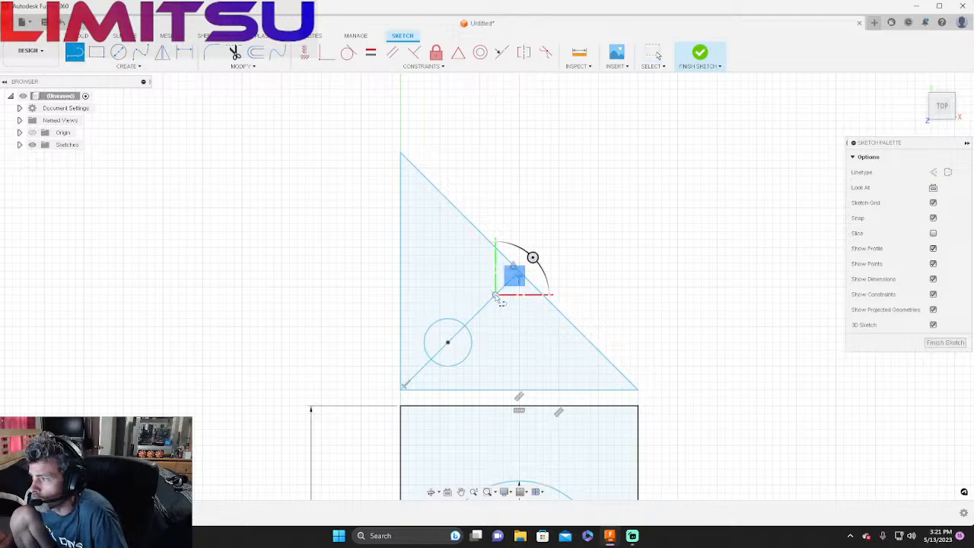
{"action": "left_click", "coordinate": [591, 391]}
{"action": "left_click", "coordinate": [495, 297]}
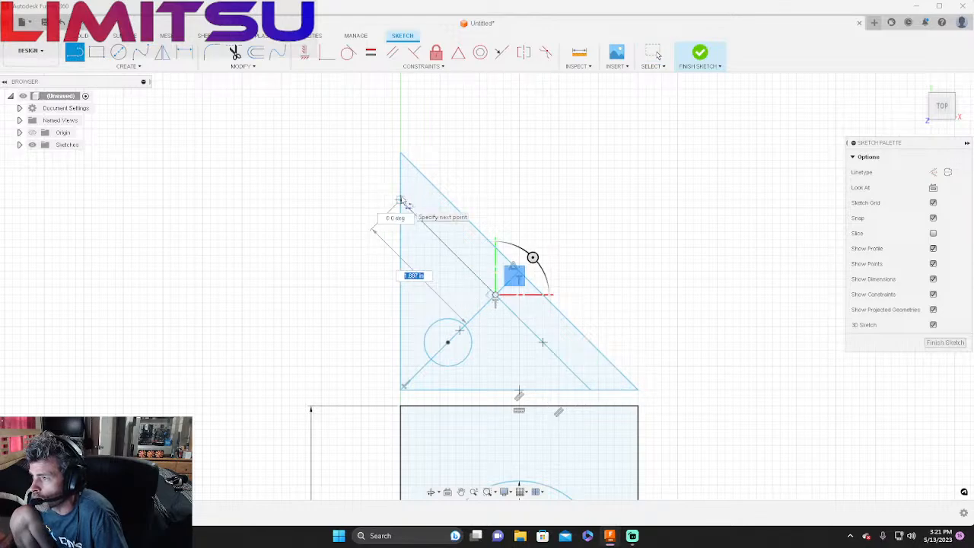
{"action": "left_click", "coordinate": [400, 200]}
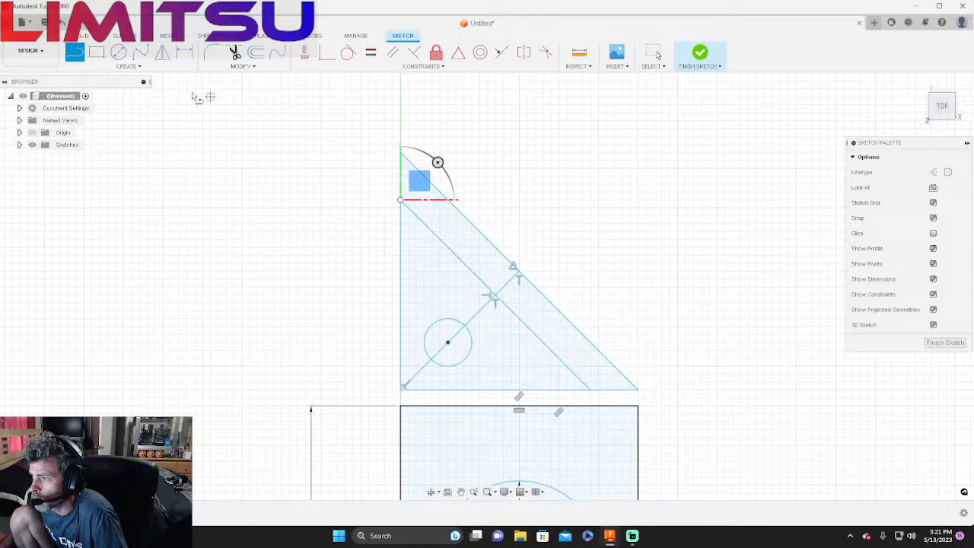
Step: Try a circle on the upper half of the inner line, and undo it together with both inner lines and the first circle
{"action": "left_click", "coordinate": [119, 52]}
{"action": "scroll", "coordinate": [479, 259], "scroll_direction": "up", "scroll_amount": 3}
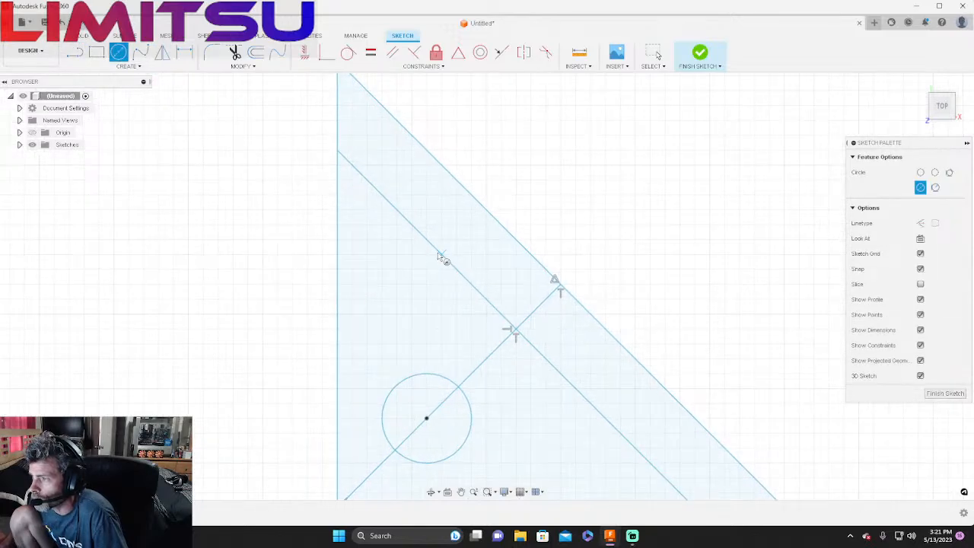
{"action": "left_click", "coordinate": [411, 225]}
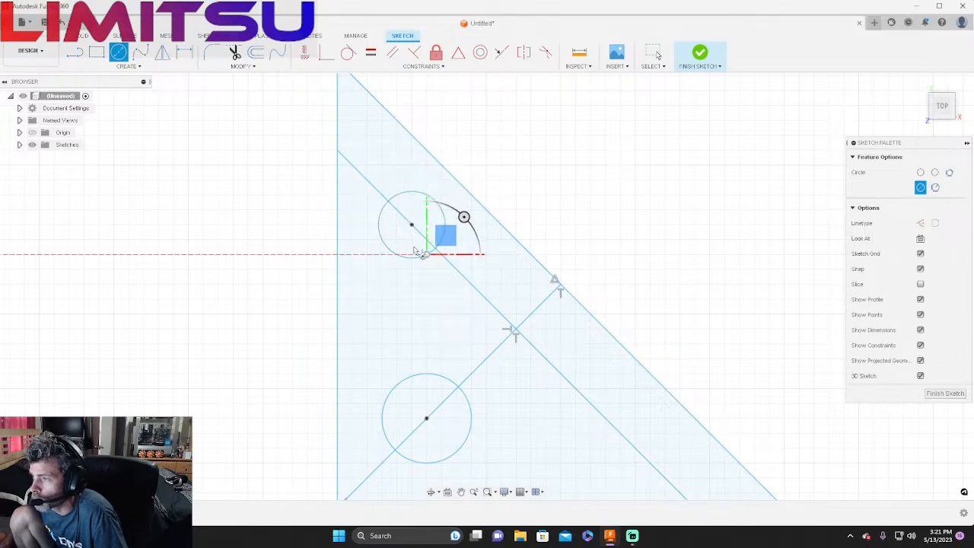
{"action": "scroll", "coordinate": [390, 279], "scroll_direction": "down", "scroll_amount": 3}
{"action": "scroll", "coordinate": [366, 249], "scroll_direction": "down", "scroll_amount": 4}
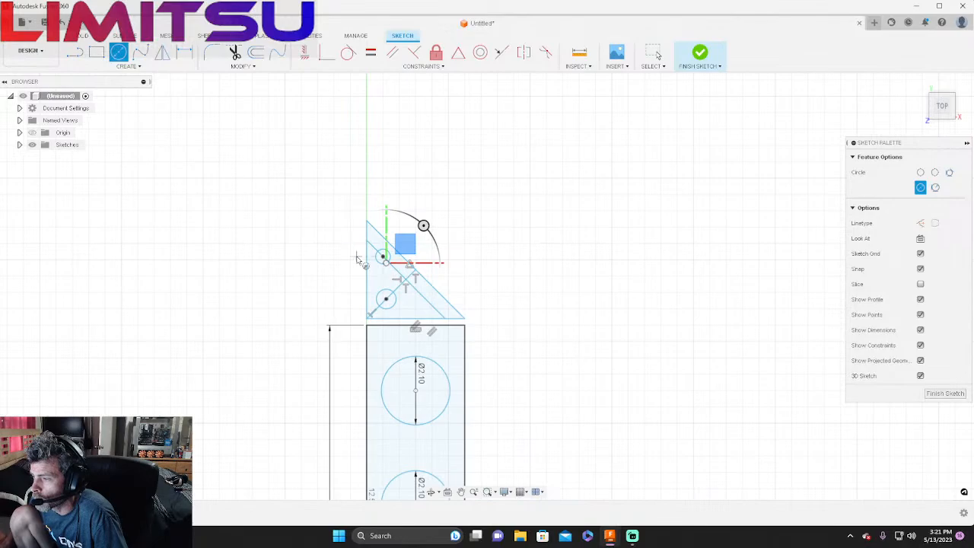
{"action": "scroll", "coordinate": [358, 260], "scroll_direction": "up", "scroll_amount": 3}
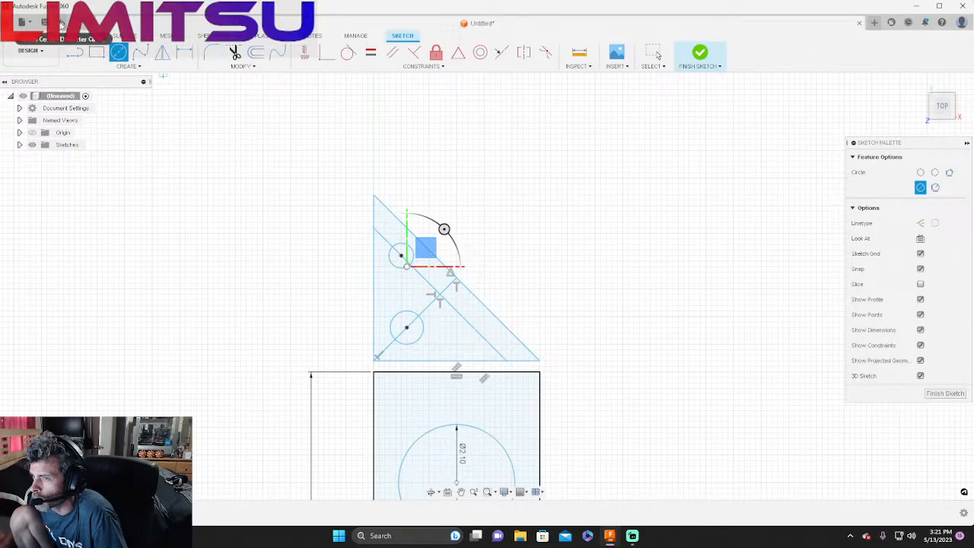
{"action": "key", "text": "Escape"}
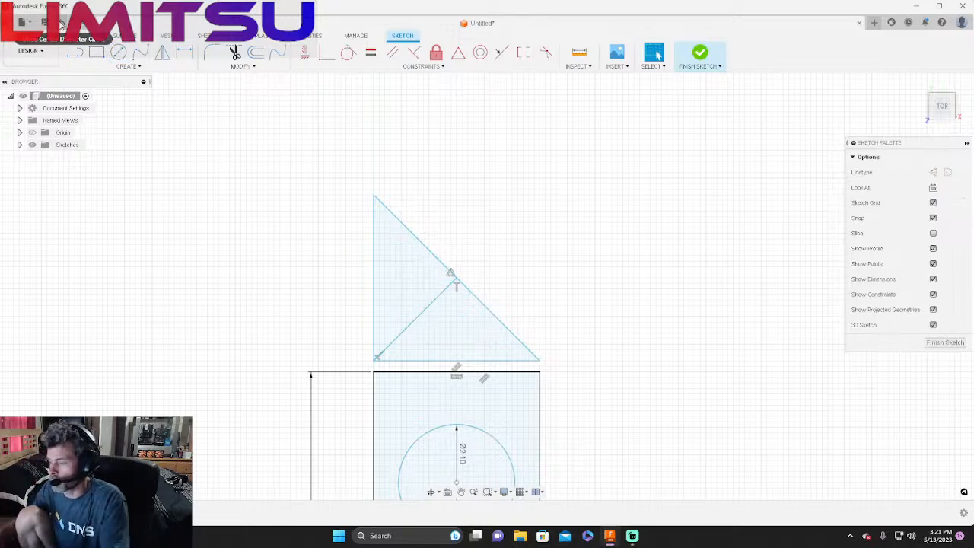
Step: Draw a square starting at a point on the diagonal near the triangle's right-angle corner and extending past the hypotenuse
{"action": "left_click", "coordinate": [74, 51]}
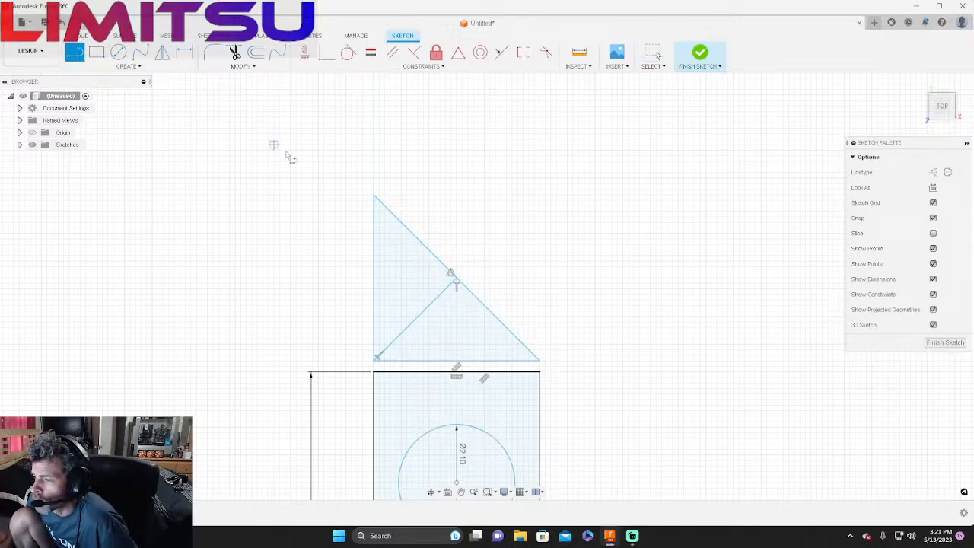
{"action": "left_click", "coordinate": [96, 52]}
{"action": "scroll", "coordinate": [402, 338], "scroll_direction": "up", "scroll_amount": 5}
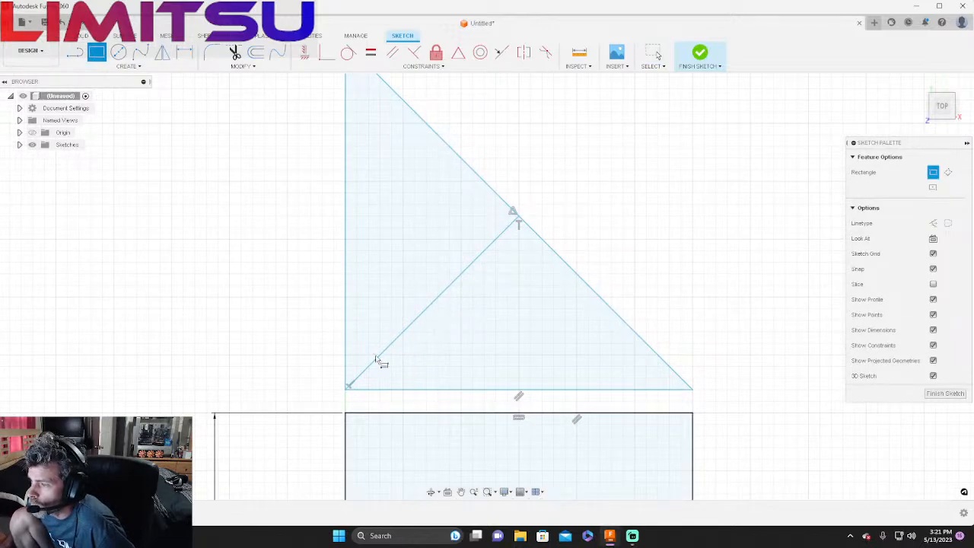
{"action": "left_click", "coordinate": [379, 354]}
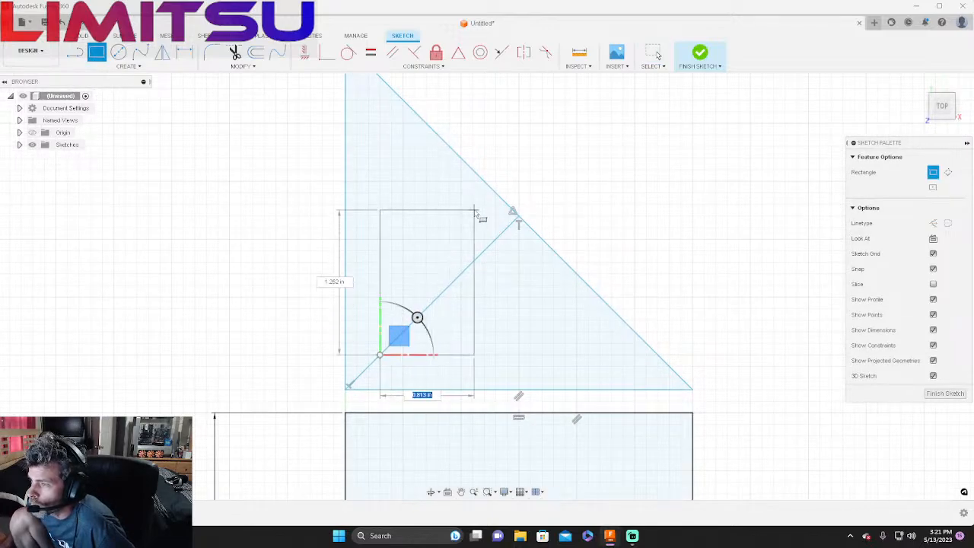
{"action": "left_click", "coordinate": [611, 124]}
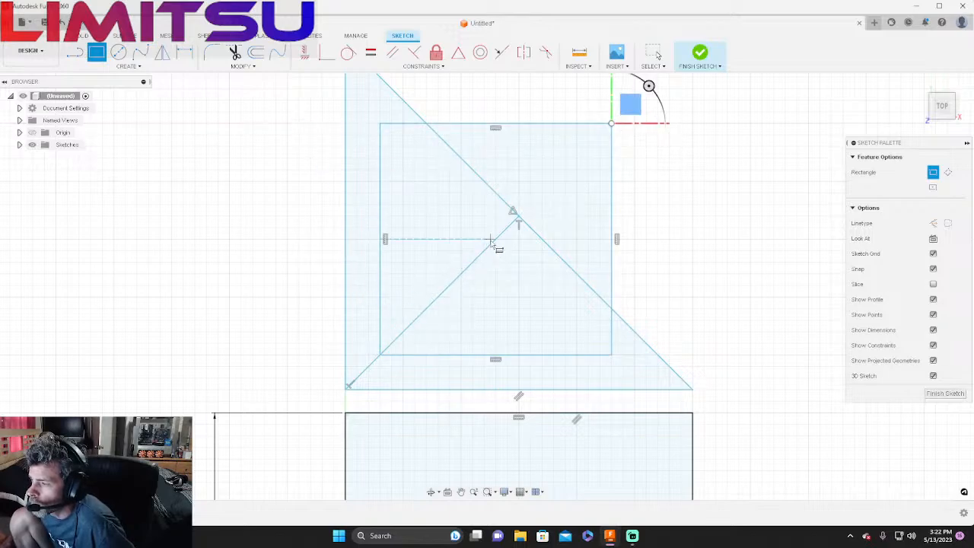
Step: Draw a line about 2.83 in long between the square's upper-left and lower-right corners, parallel to the hypotenuse
{"action": "left_click", "coordinate": [74, 51]}
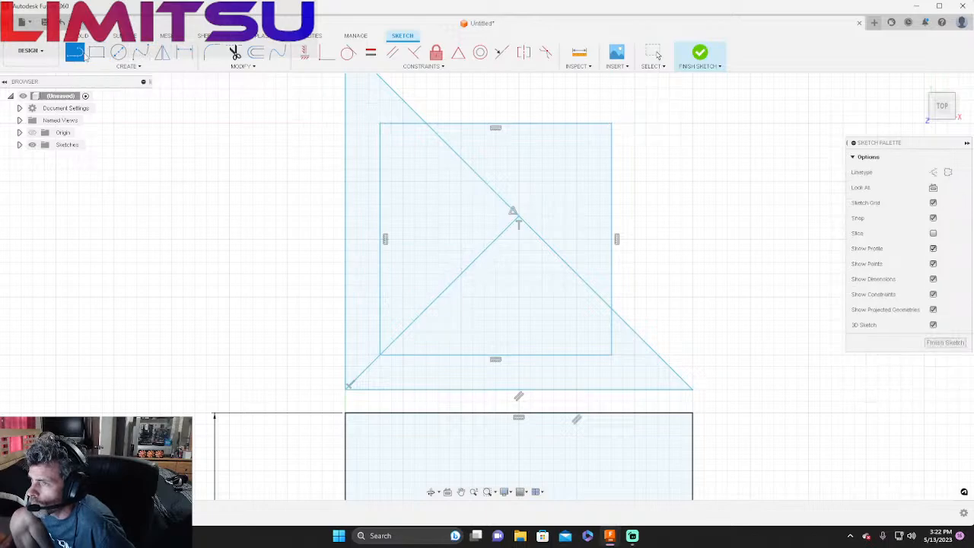
{"action": "left_click", "coordinate": [379, 123]}
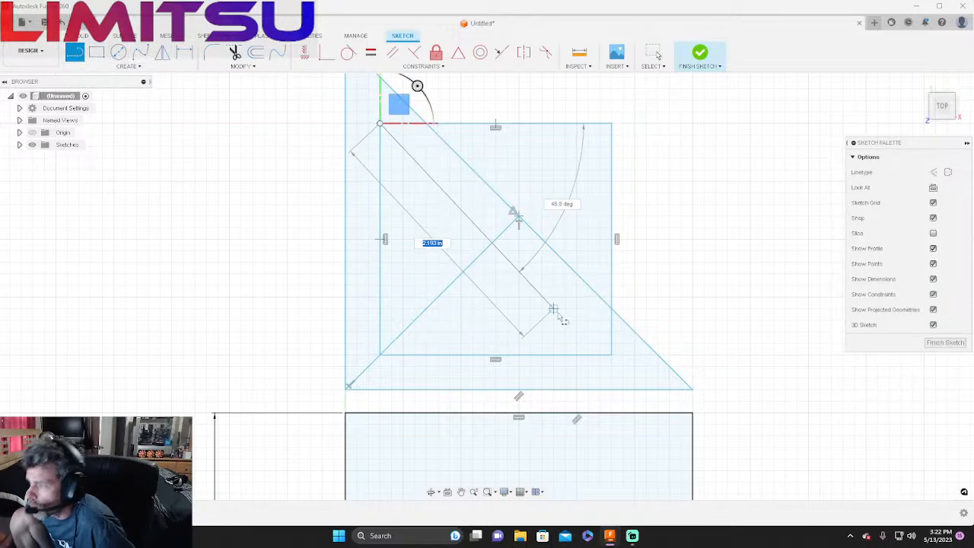
{"action": "left_click", "coordinate": [613, 356]}
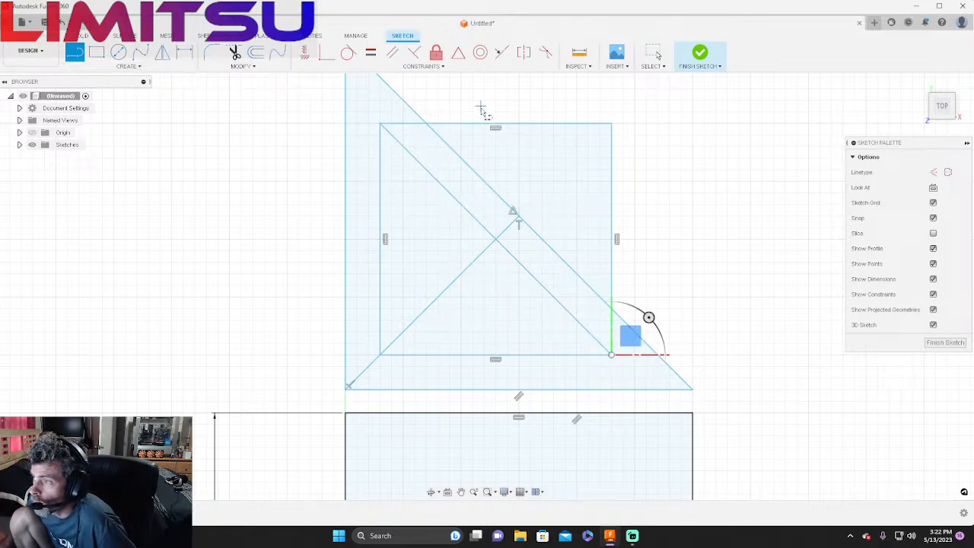
Step: Trim the square's upper and right edges and all of the triangle's diagonal, leaving an inner right triangle
{"action": "left_click", "coordinate": [234, 52]}
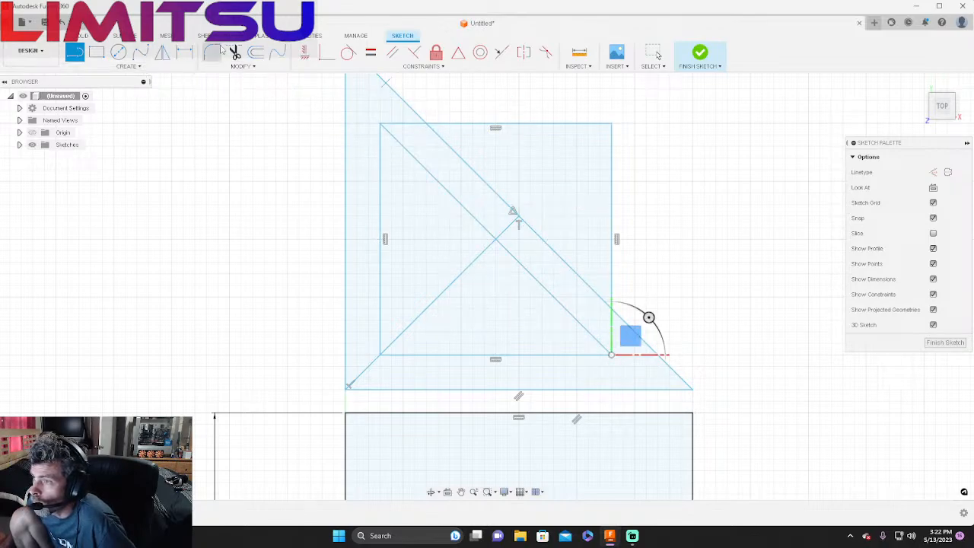
{"action": "left_click", "coordinate": [470, 125]}
{"action": "left_click", "coordinate": [613, 153]}
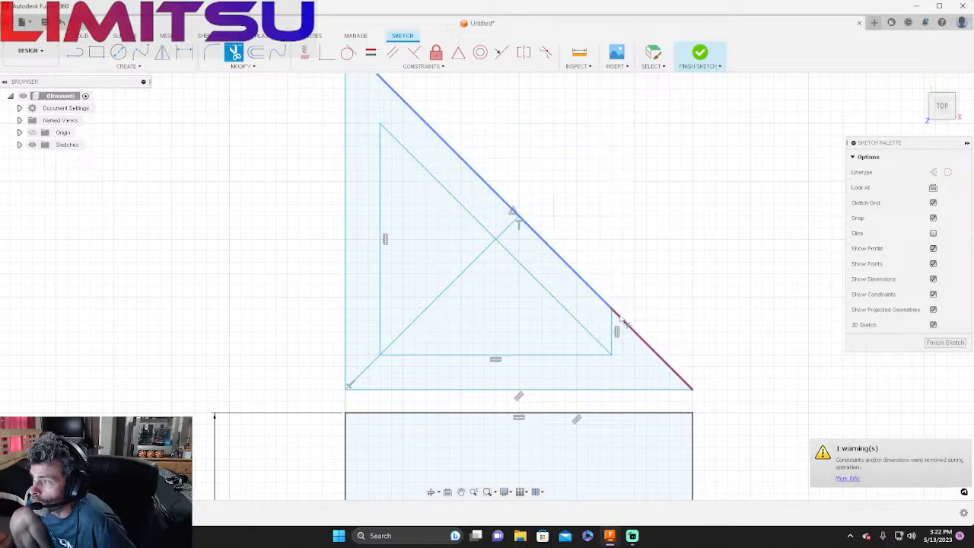
{"action": "left_click", "coordinate": [614, 332]}
{"action": "left_click", "coordinate": [507, 227]}
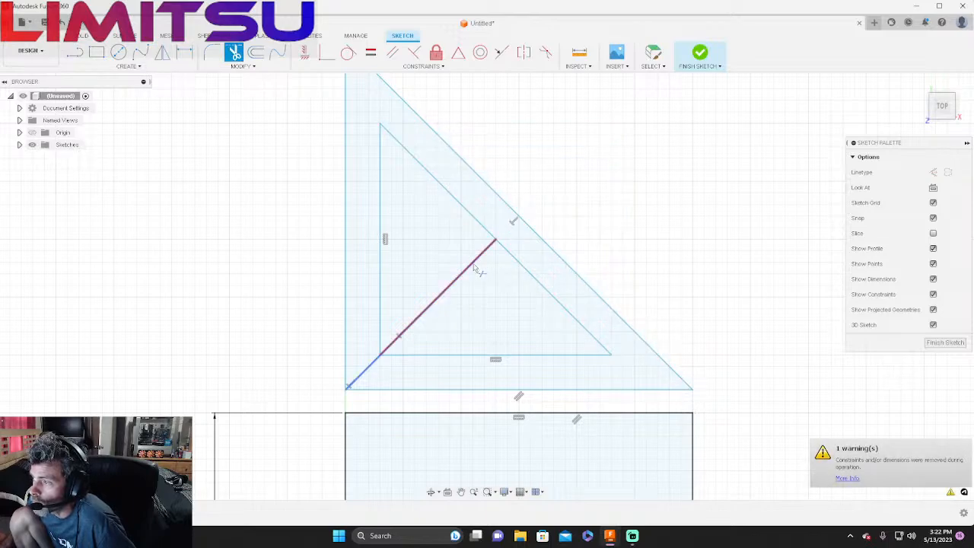
{"action": "left_click", "coordinate": [475, 267]}
{"action": "left_click", "coordinate": [370, 367]}
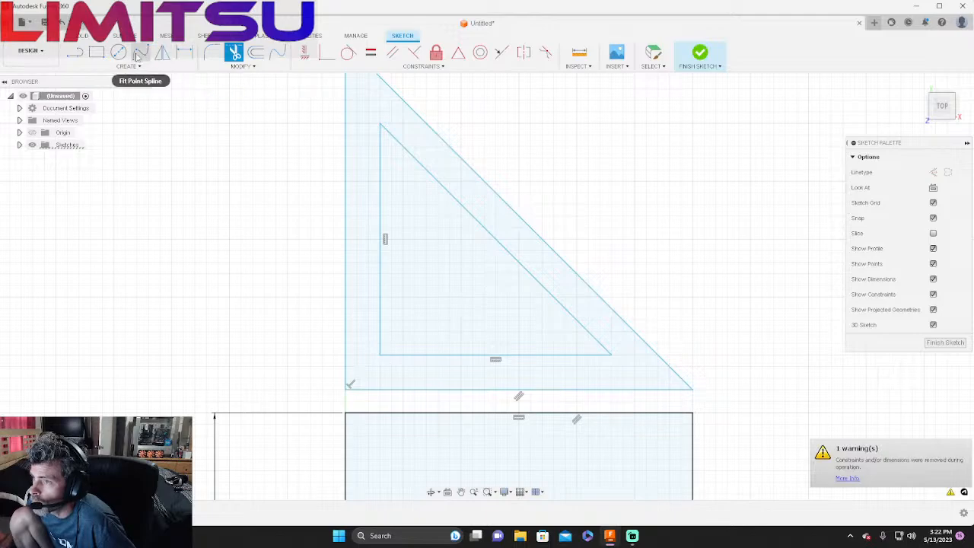
Step: Fillet all three corners of the inner triangle with a 0.15 in radius
{"action": "left_click", "coordinate": [211, 52]}
{"action": "left_click", "coordinate": [387, 130]}
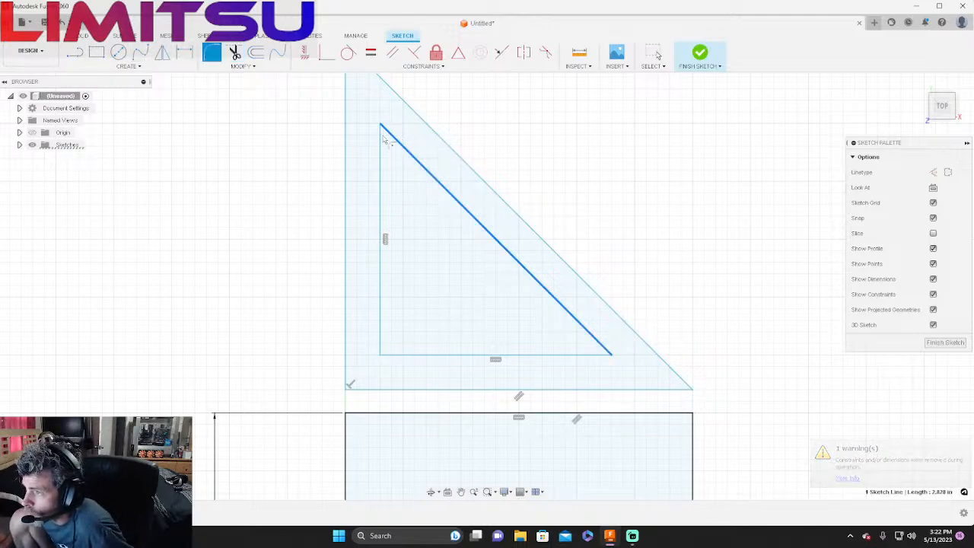
{"action": "left_click", "coordinate": [382, 140]}
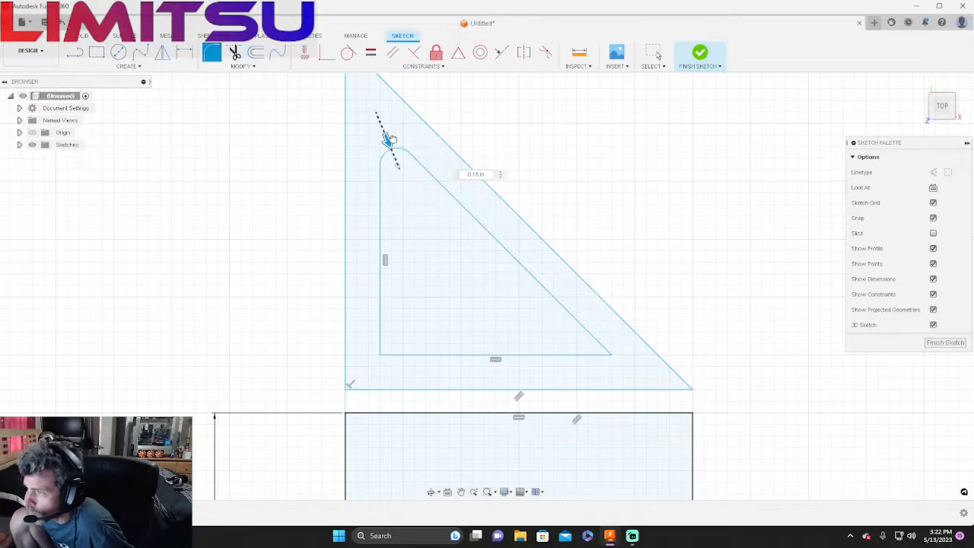
{"action": "left_click", "coordinate": [598, 343]}
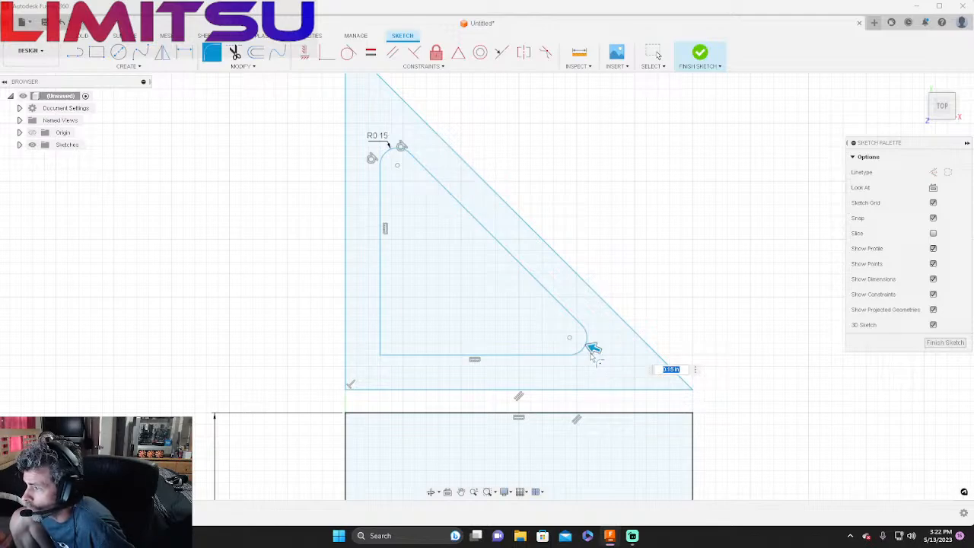
{"action": "left_click", "coordinate": [384, 352]}
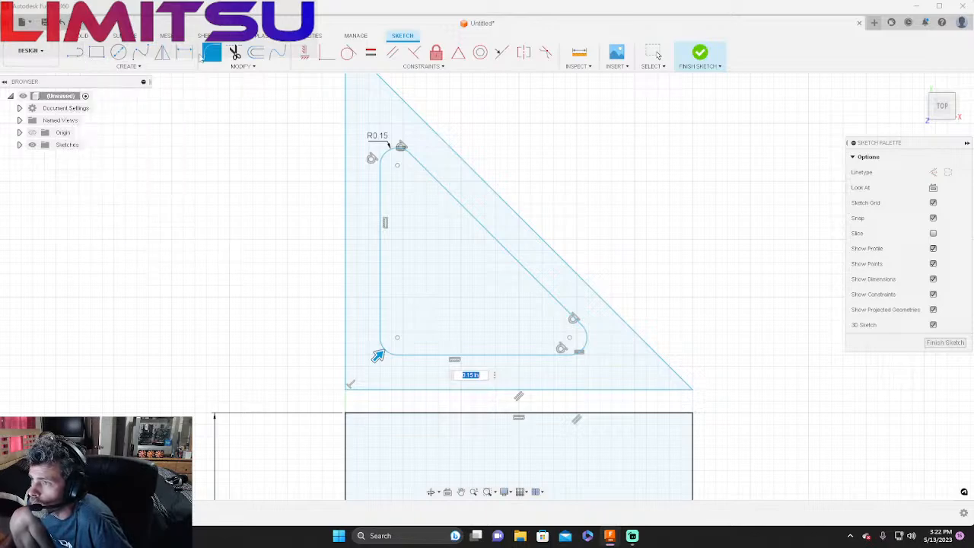
{"action": "left_click", "coordinate": [654, 53]}
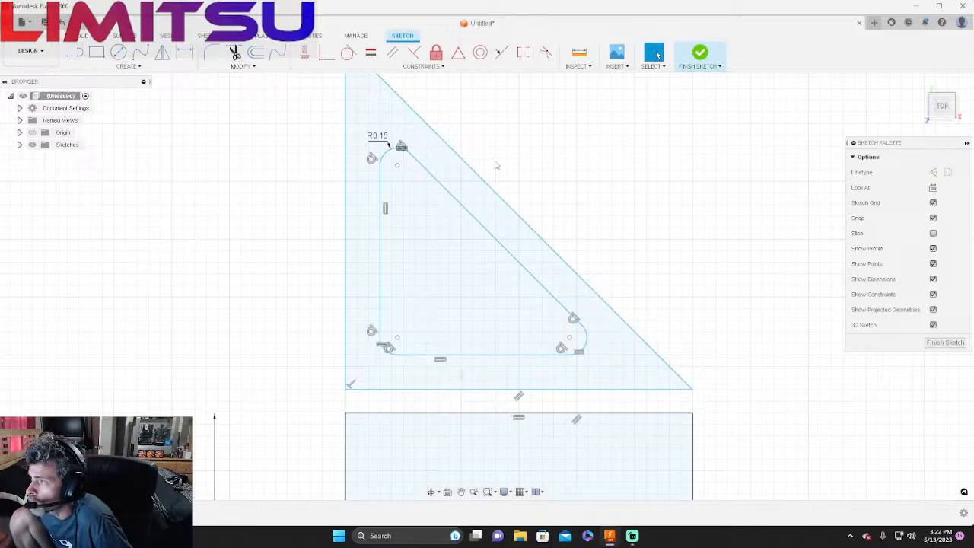
Step: Copy the whole rounded inner triangle outline and paste it with an X distance of -2.40 in, outside the outer triangle
{"action": "left_click", "coordinate": [450, 194]}
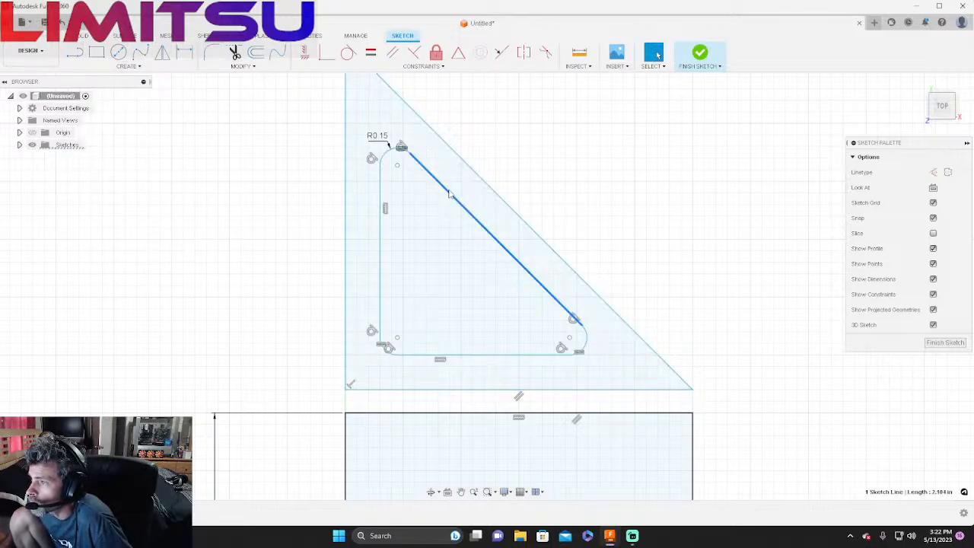
{"action": "left_click", "coordinate": [396, 151], "text": "shift"}
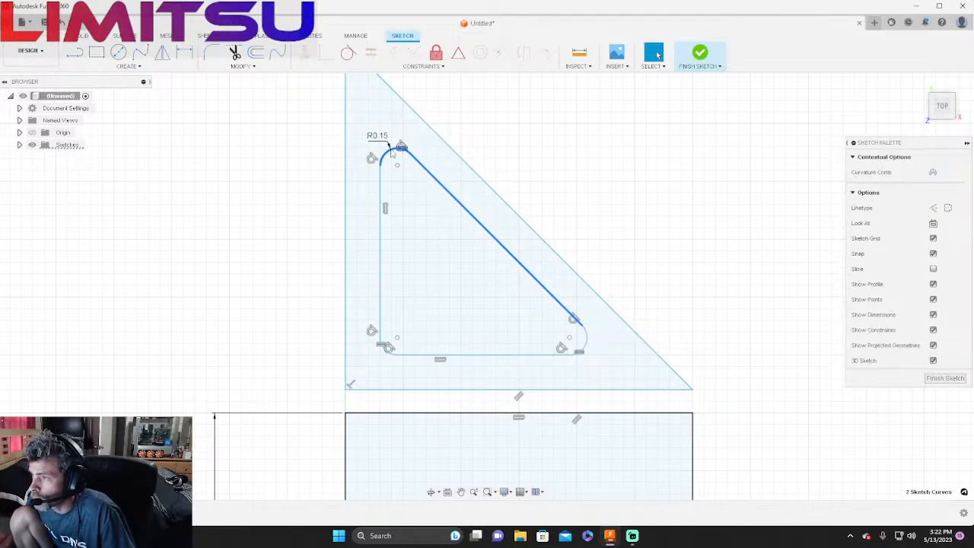
{"action": "left_click", "coordinate": [388, 312], "text": "shift"}
{"action": "left_click", "coordinate": [385, 344], "text": "shift"}
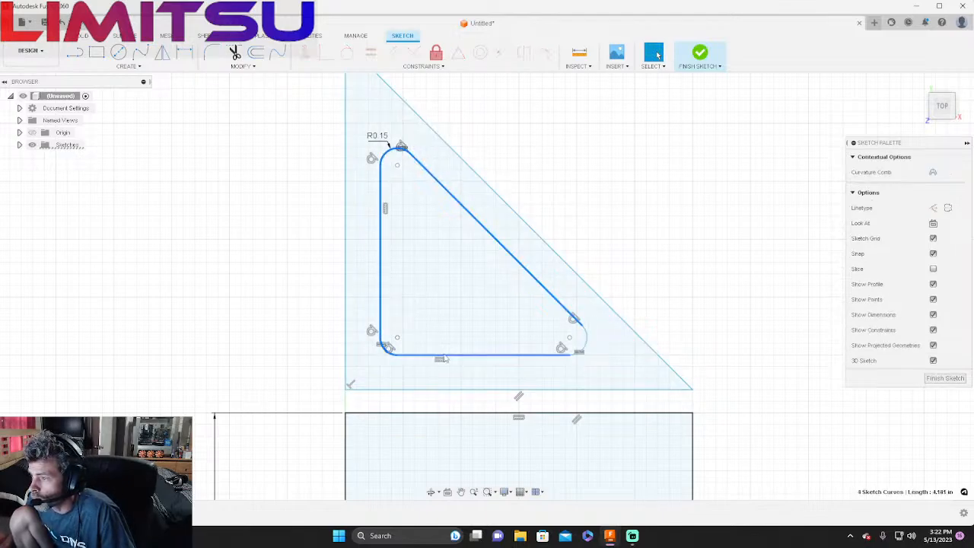
{"action": "left_click", "coordinate": [446, 355], "text": "shift"}
{"action": "key", "text": "ctrl+c"}
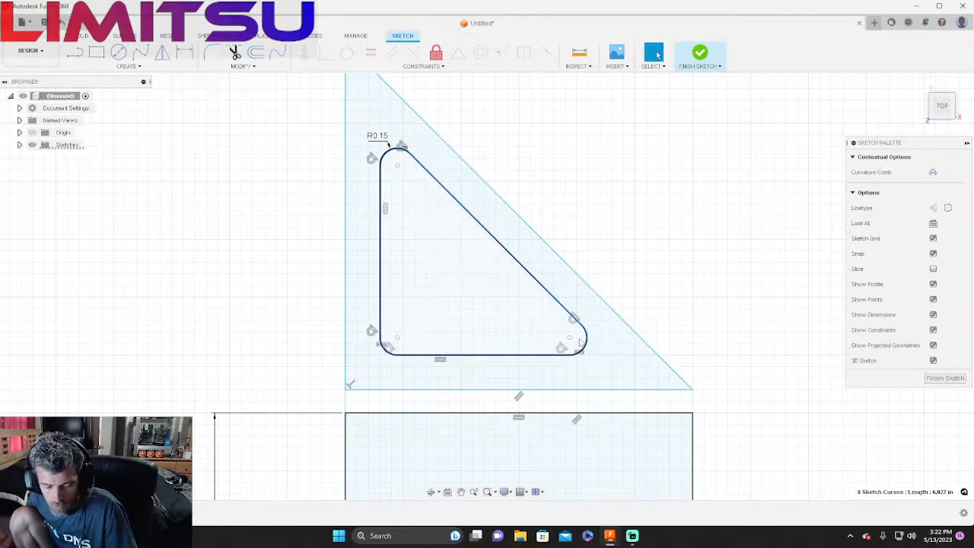
{"action": "key", "text": "ctrl+v"}
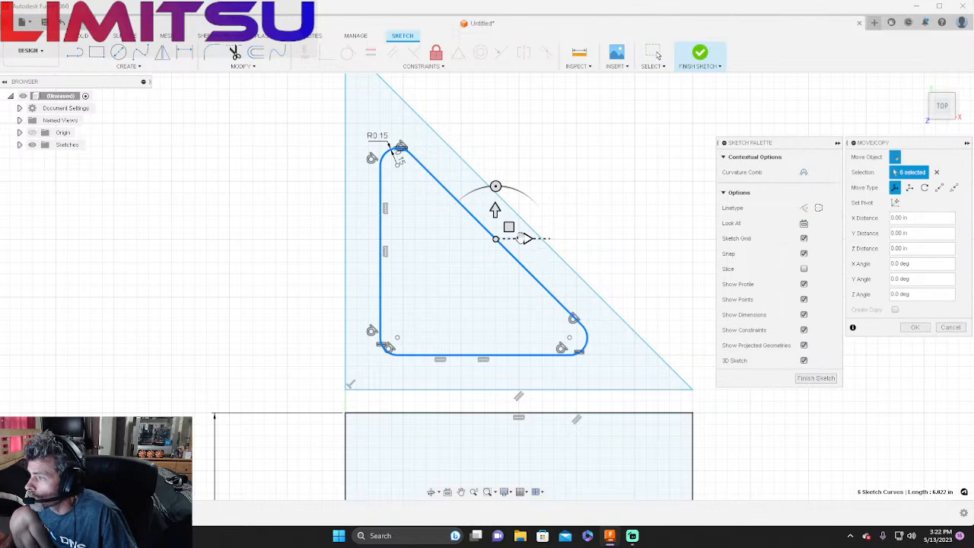
{"action": "left_click_drag", "start_coordinate": [524, 239], "coordinate": [628, 238]}
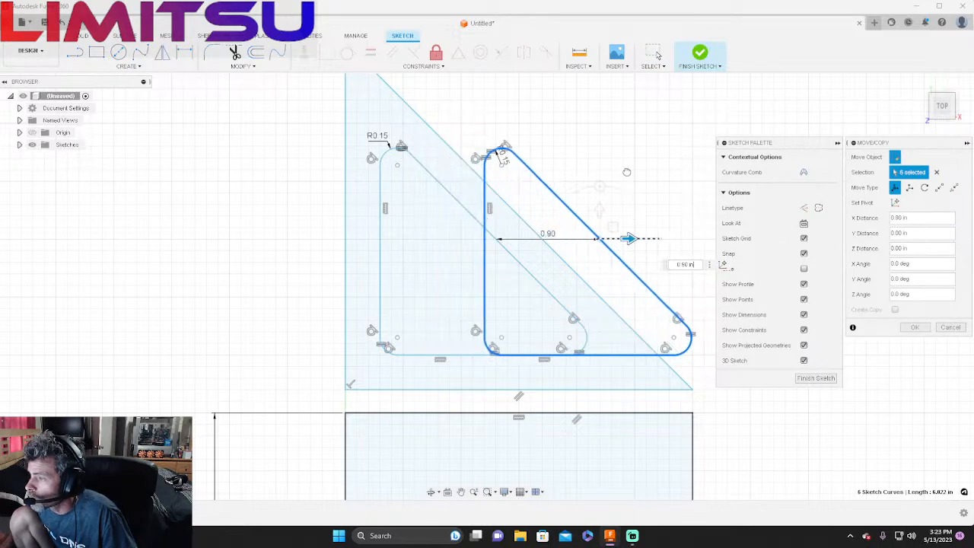
{"action": "left_click_drag", "start_coordinate": [626, 172], "coordinate": [251, 335]}
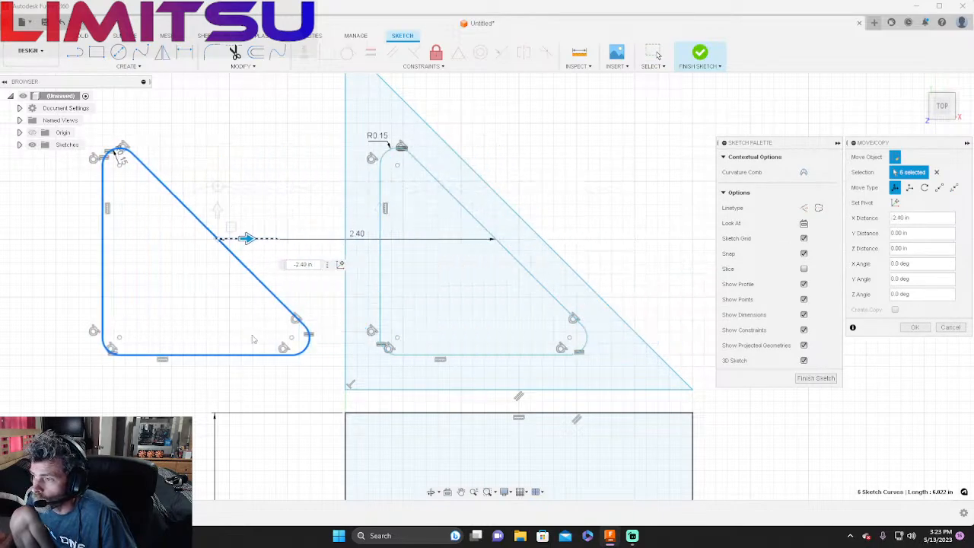
{"action": "left_click", "coordinate": [295, 121]}
{"action": "left_click", "coordinate": [656, 53]}
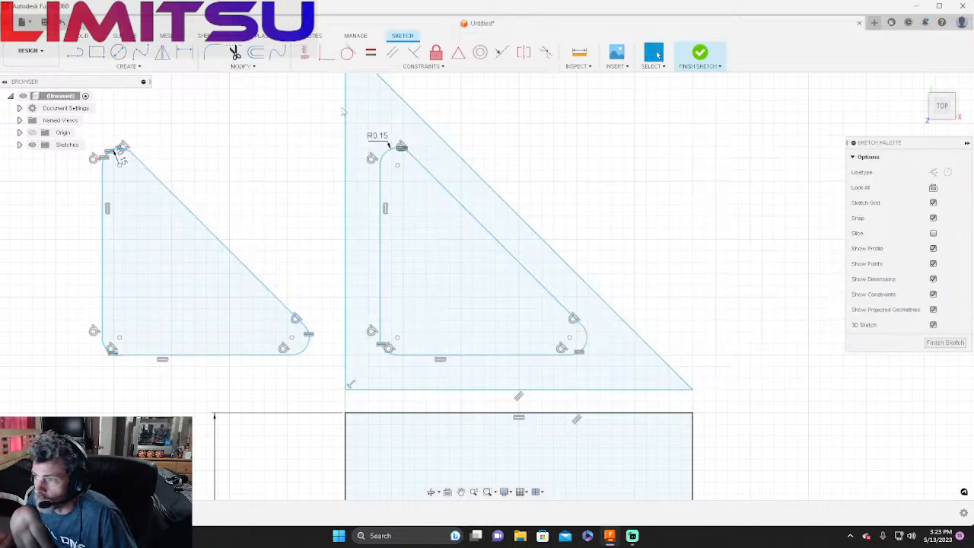
{"action": "left_click_drag", "start_coordinate": [324, 114], "coordinate": [86, 387]}
{"action": "right_click", "coordinate": [130, 224]}
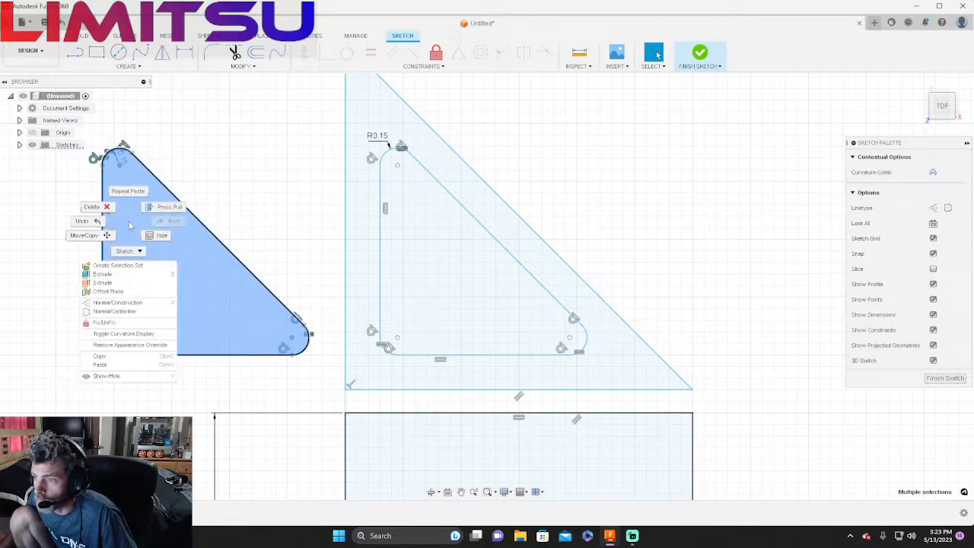
{"action": "left_click", "coordinate": [84, 236]}
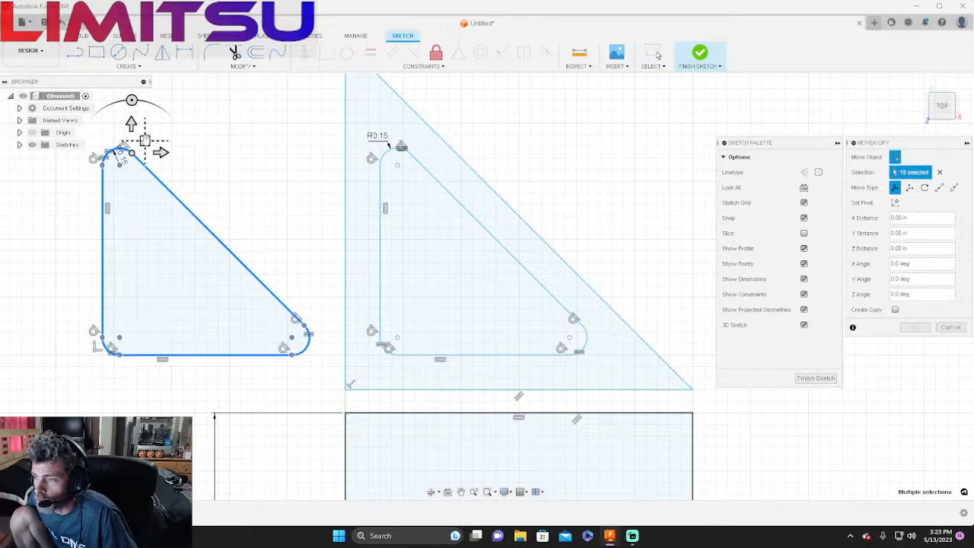
{"action": "right_click", "coordinate": [166, 192]}
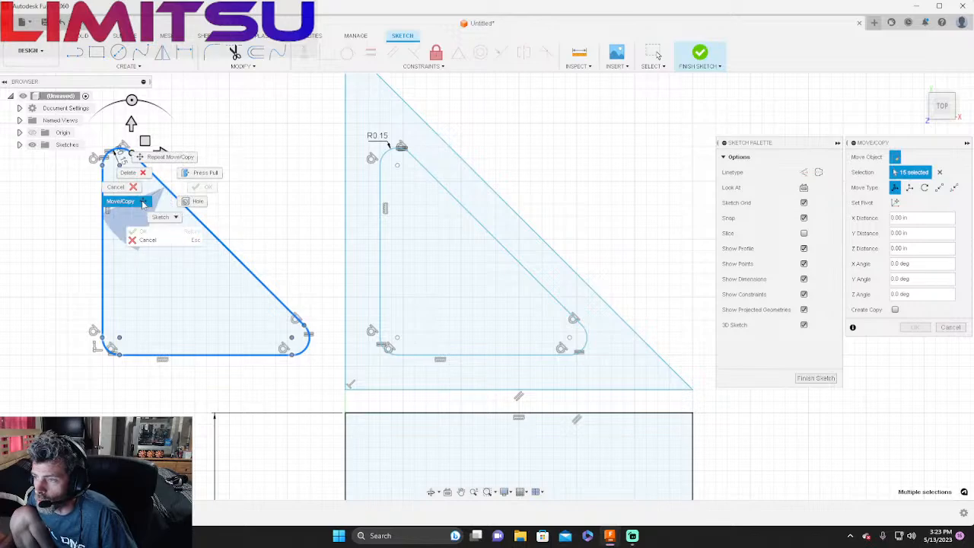
{"action": "left_click", "coordinate": [189, 176]}
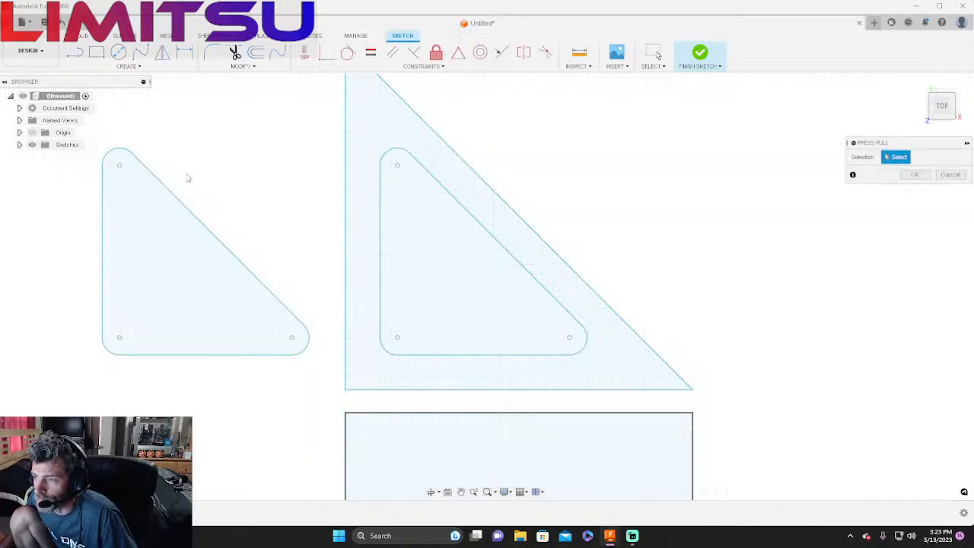
{"action": "left_click", "coordinate": [145, 168]}
{"action": "key", "text": "e"}
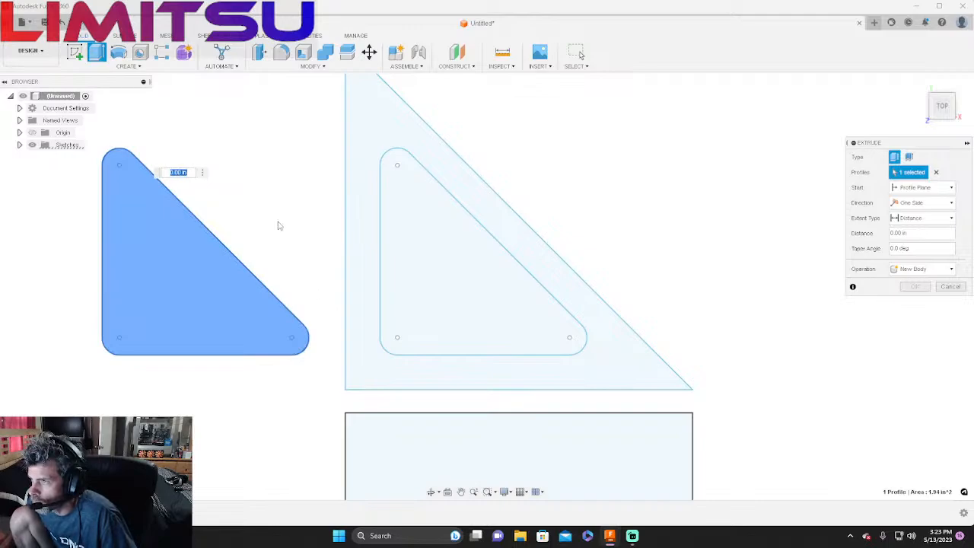
Step: Undo the pasting of the rounded inner triangle copy beside the bracket
{"action": "left_click", "coordinate": [63, 23]}
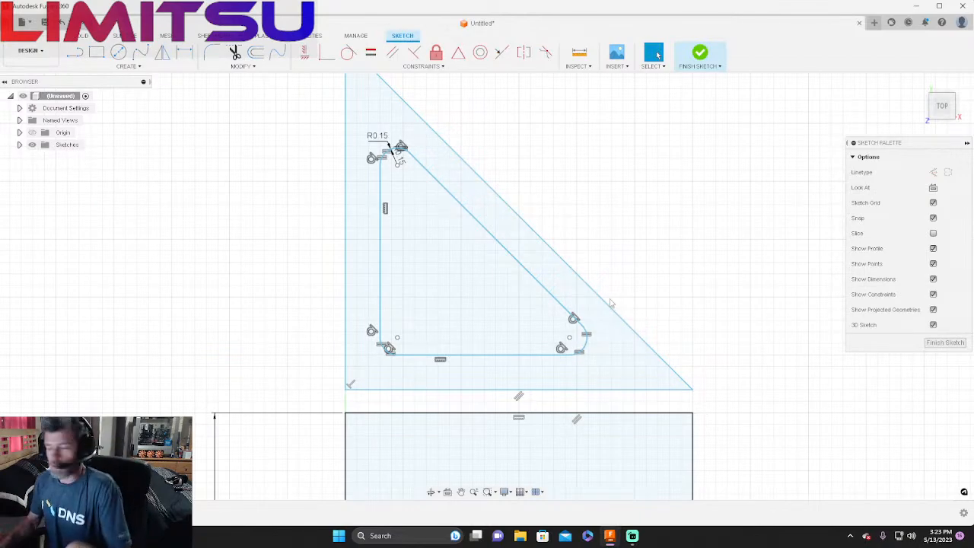
{"action": "scroll", "coordinate": [708, 389], "scroll_direction": "down", "scroll_amount": 3}
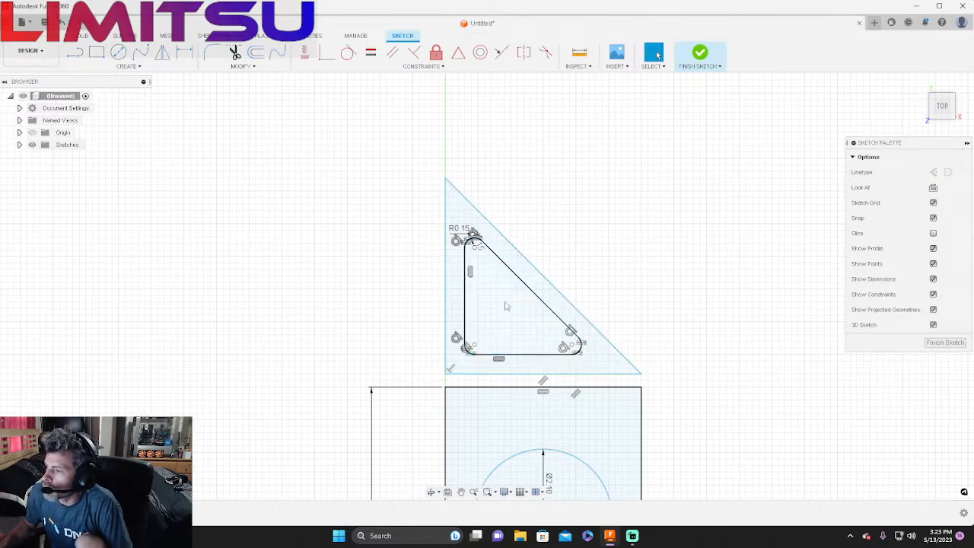
{"action": "scroll", "coordinate": [408, 333], "scroll_direction": "down", "scroll_amount": 4}
{"action": "scroll", "coordinate": [346, 304], "scroll_direction": "down", "scroll_amount": 2}
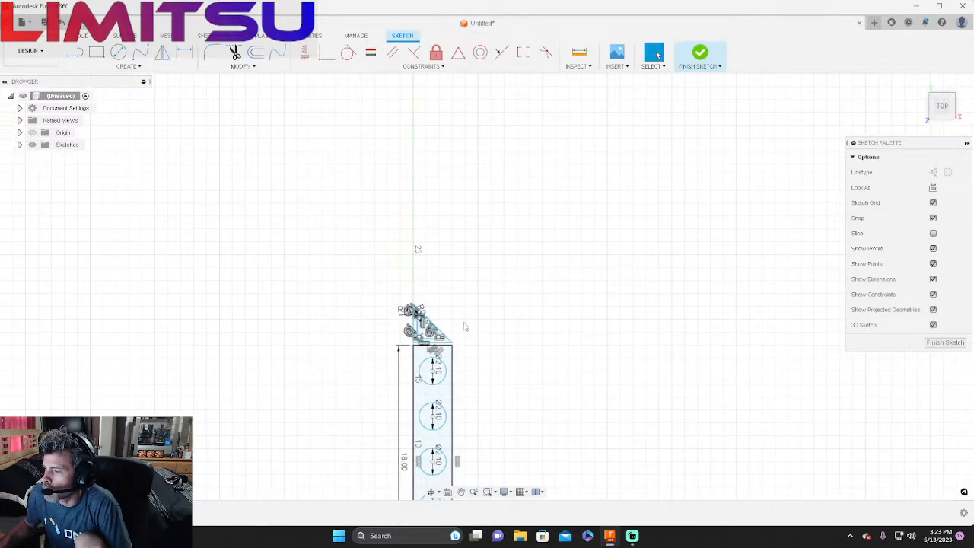
{"action": "scroll", "coordinate": [460, 329], "scroll_direction": "up", "scroll_amount": 5}
{"action": "scroll", "coordinate": [461, 329], "scroll_direction": "up", "scroll_amount": 3}
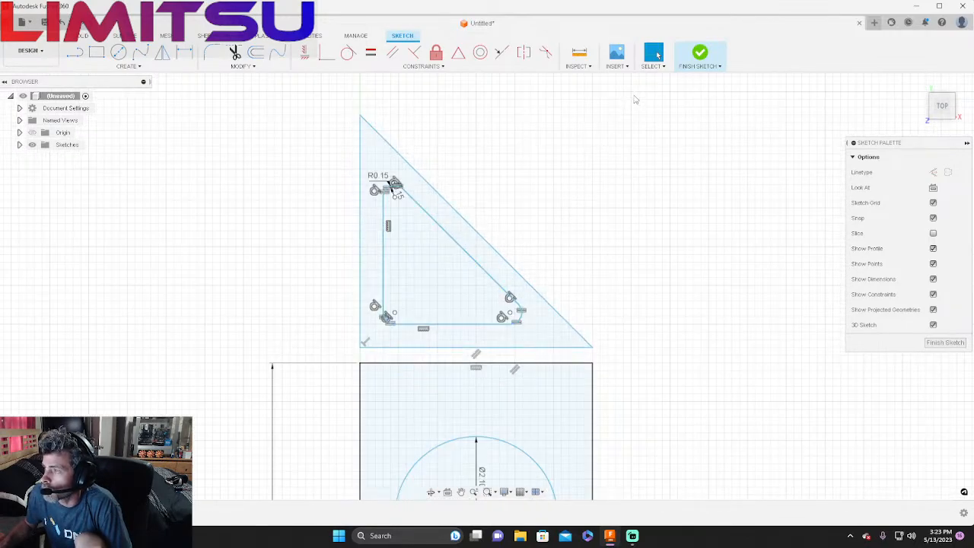
Step: Copy and paste the whole triangular bracket with its rounded cutout, and rotate the pasted copy by -180 degrees about Z
{"action": "mouse_move", "coordinate": [609, 356]}
{"action": "left_mouse_down"}
{"action": "mouse_move", "coordinate": [246, 168]}
{"action": "mouse_move", "coordinate": [327, 97]}
{"action": "left_mouse_up"}
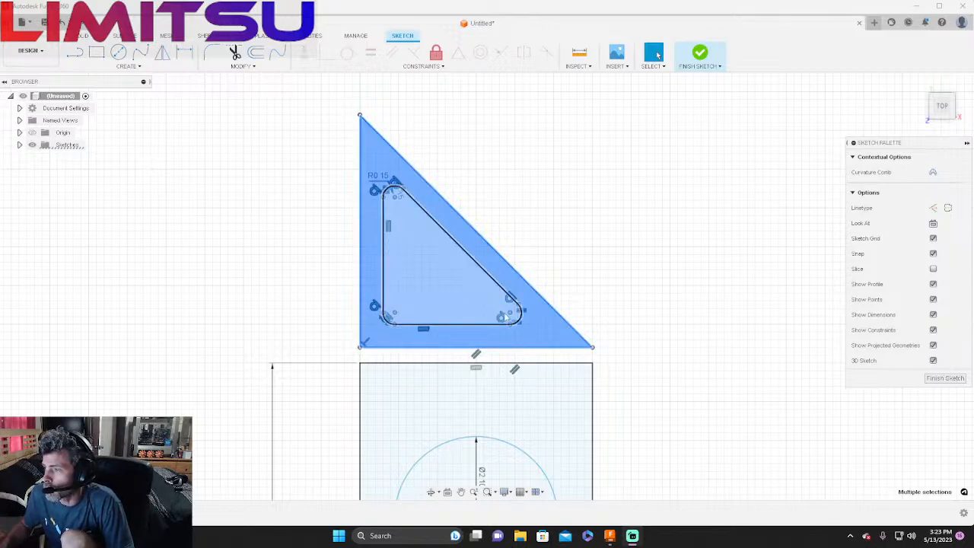
{"action": "scroll", "coordinate": [487, 289], "scroll_direction": "down", "scroll_amount": 5}
{"action": "scroll", "coordinate": [494, 265], "scroll_direction": "up", "scroll_amount": 3}
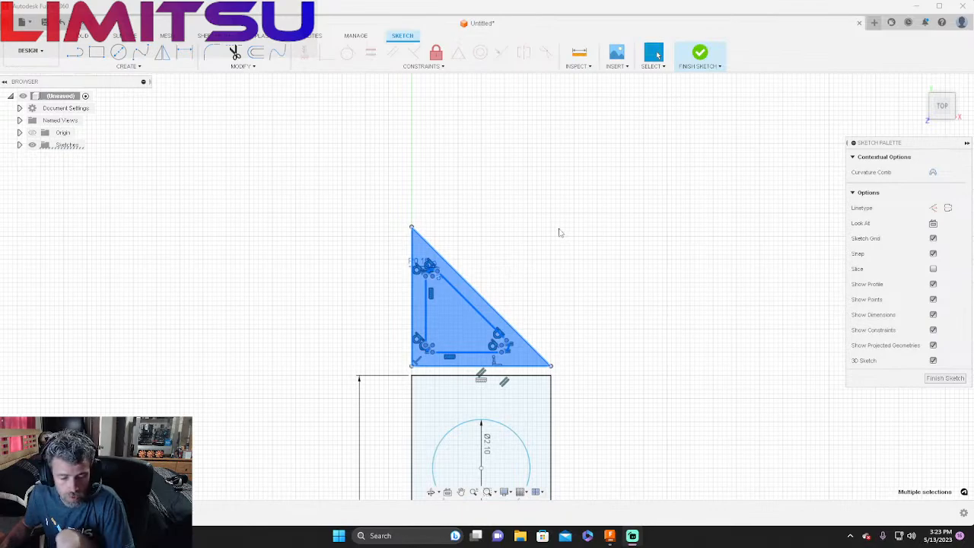
{"action": "left_click", "coordinate": [534, 279]}
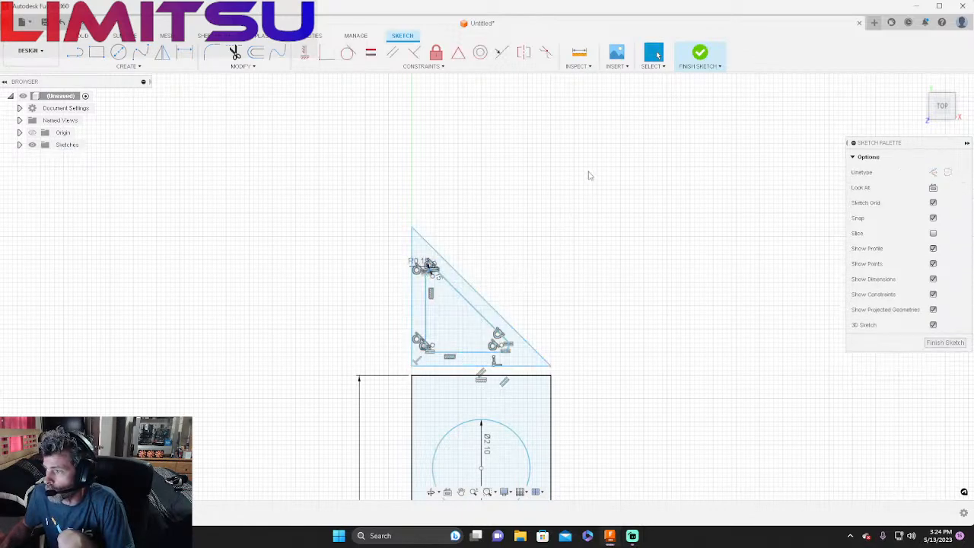
{"action": "left_click_drag", "start_coordinate": [591, 169], "coordinate": [390, 374]}
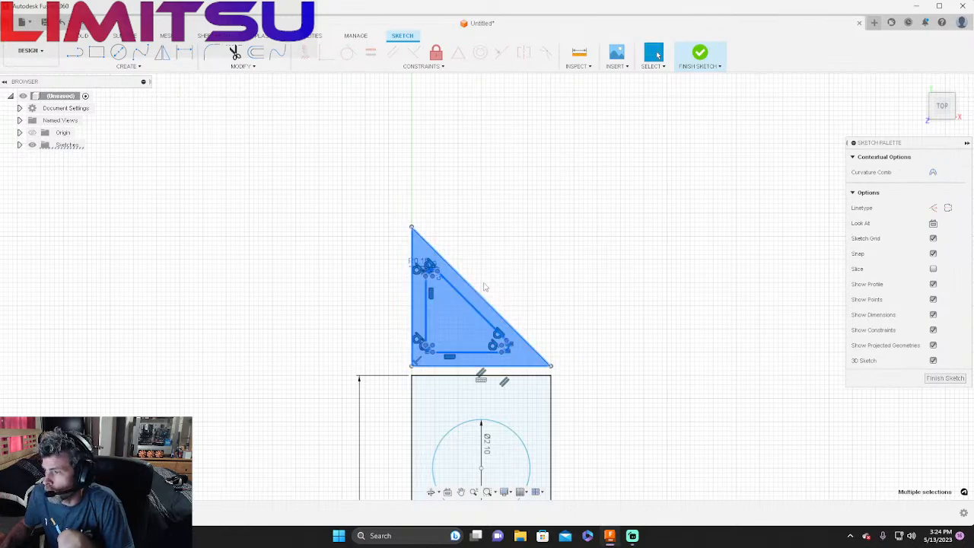
{"action": "key", "text": "m"}
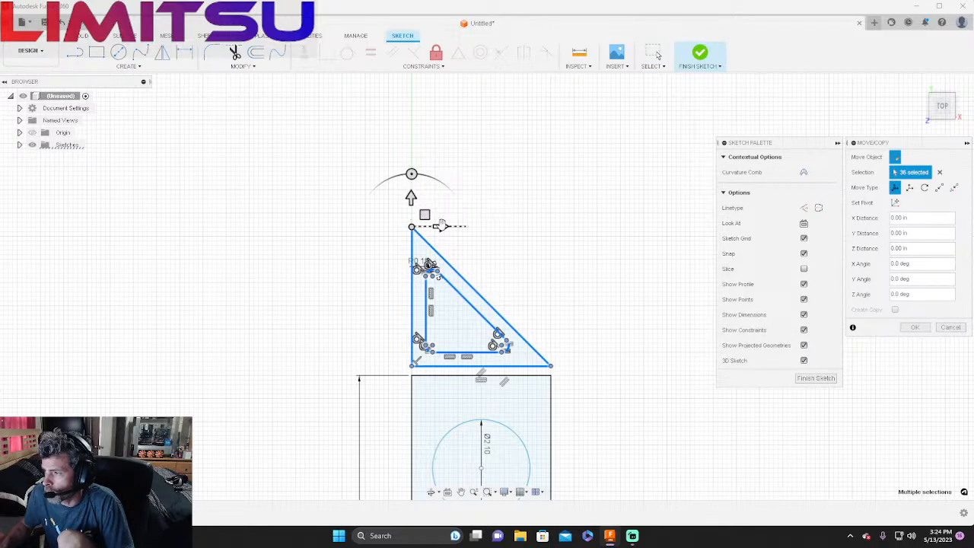
{"action": "left_click_drag", "start_coordinate": [411, 173], "coordinate": [409, 326]}
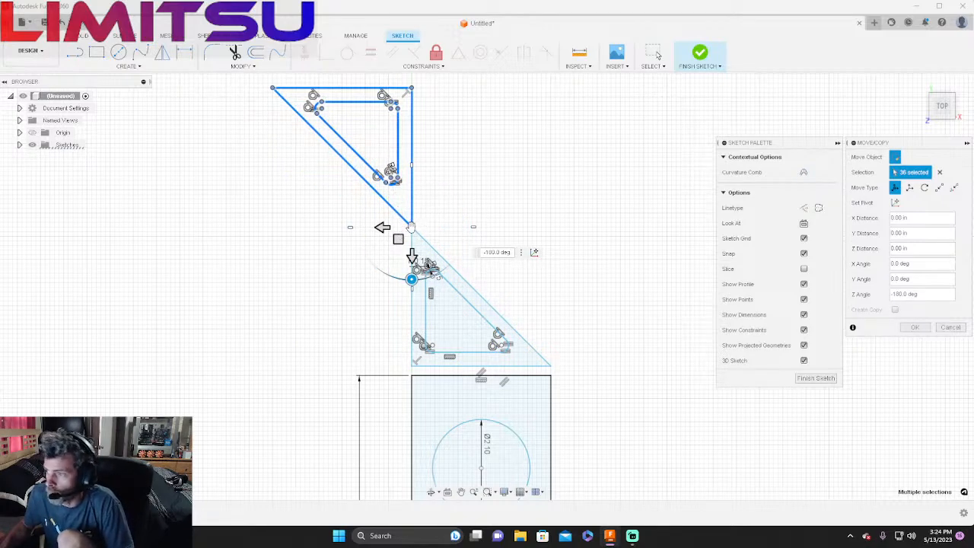
Step: Move the rotated bracket copy to an X distance of -3.006 in and Y distance of 2.60 in, facing the original's hypotenuse
{"action": "left_click_drag", "start_coordinate": [411, 226], "coordinate": [550, 347]}
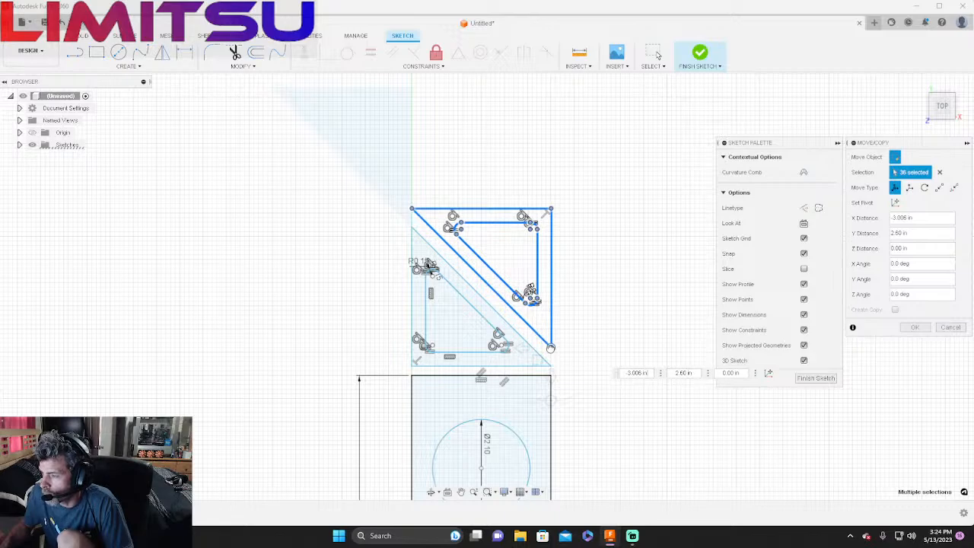
{"action": "left_click_drag", "start_coordinate": [550, 347], "coordinate": [551, 347]}
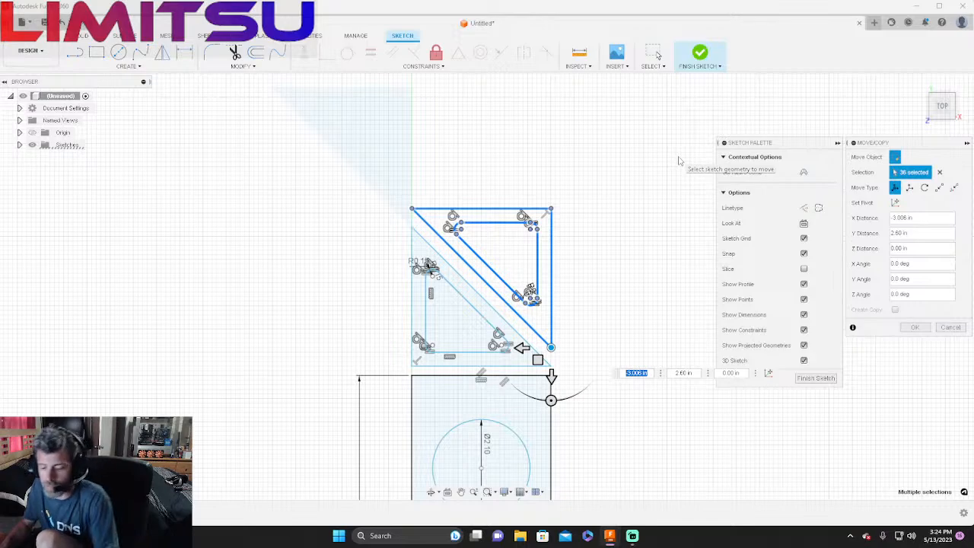
{"action": "key", "text": "Return"}
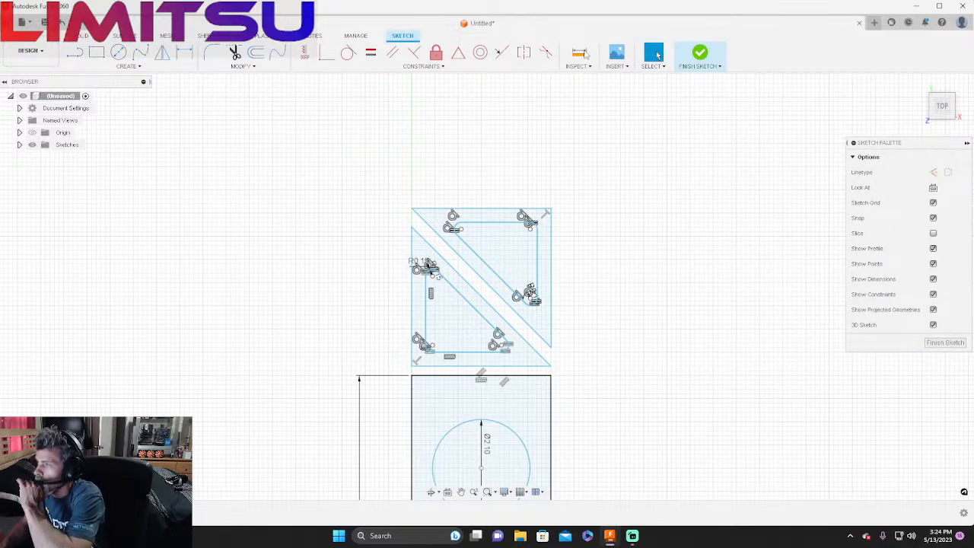
Step: Measure the distance between the bracket copy's upper outer edge and the parallel upper edge of its cutout
{"action": "left_click", "coordinate": [580, 52]}
{"action": "scroll", "coordinate": [527, 199], "scroll_direction": "up", "scroll_amount": 5}
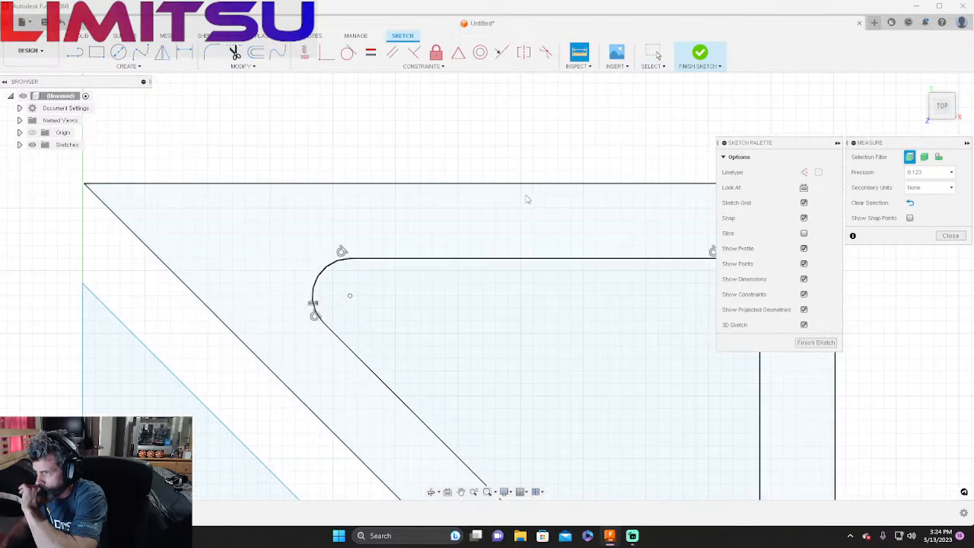
{"action": "left_click", "coordinate": [529, 185]}
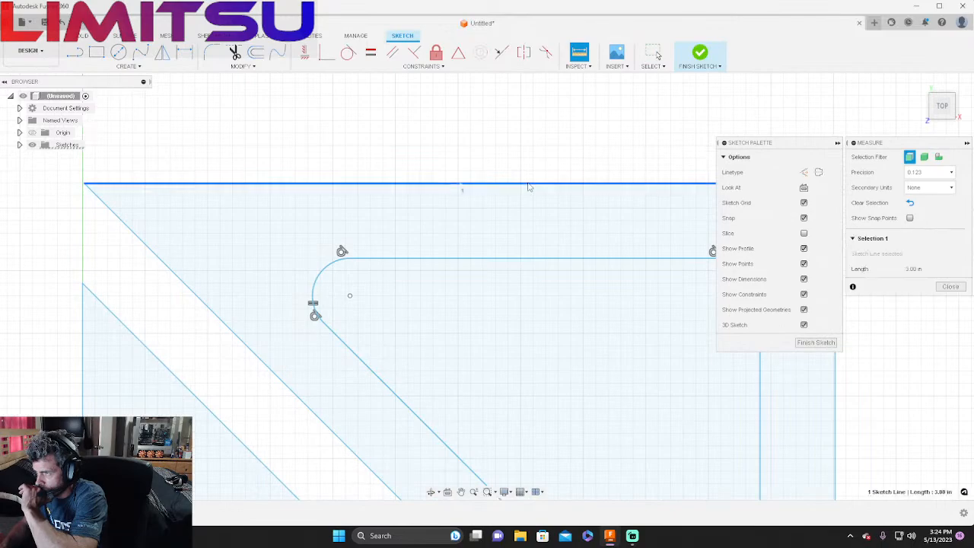
{"action": "left_click", "coordinate": [527, 259]}
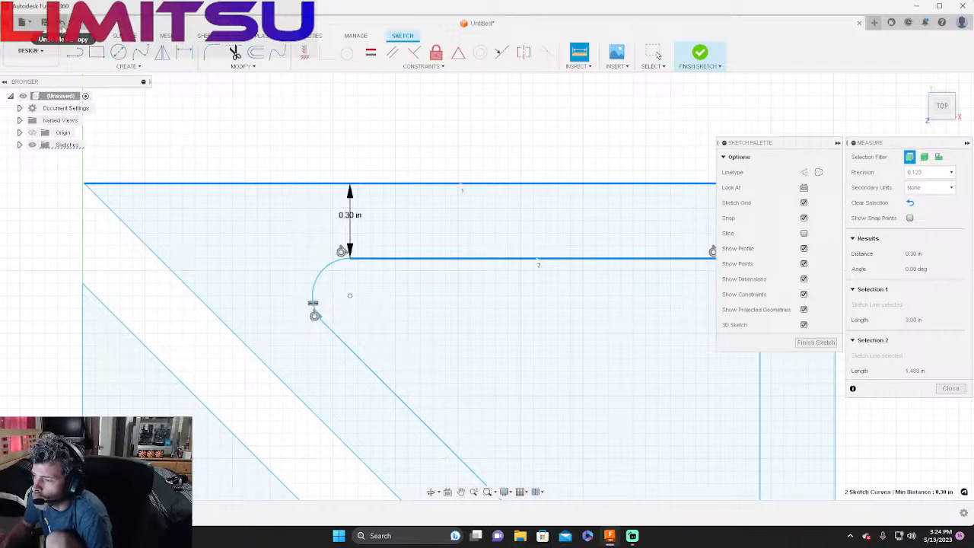
{"action": "left_click", "coordinate": [241, 125]}
Step: Draw an L-shaped pair of connected lines in the empty area beside the strip, a vertical one down and a horizontal one rightward
{"action": "scroll", "coordinate": [508, 116], "scroll_direction": "down", "scroll_amount": 10}
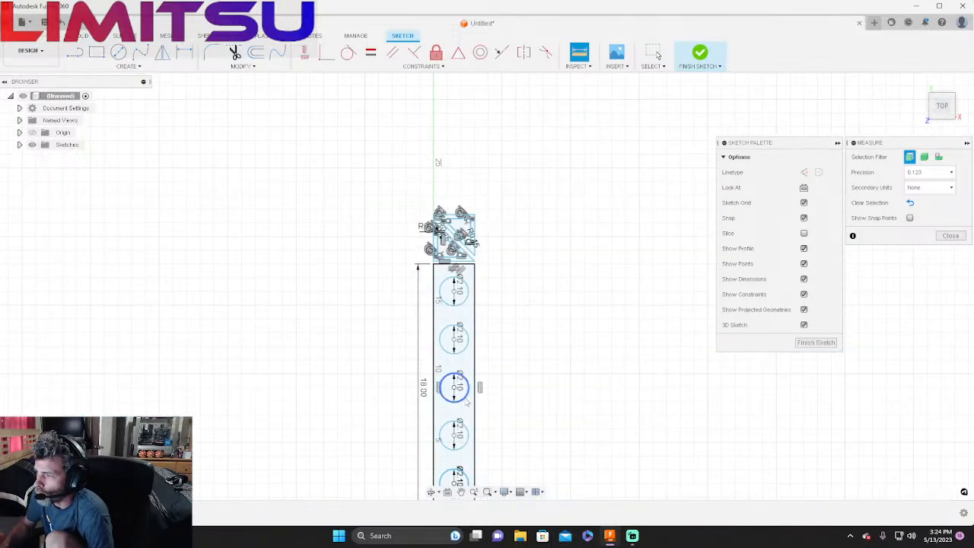
{"action": "scroll", "coordinate": [462, 415], "scroll_direction": "up", "scroll_amount": 3}
{"action": "scroll", "coordinate": [485, 322], "scroll_direction": "down", "scroll_amount": 5}
{"action": "scroll", "coordinate": [483, 372], "scroll_direction": "up", "scroll_amount": 3}
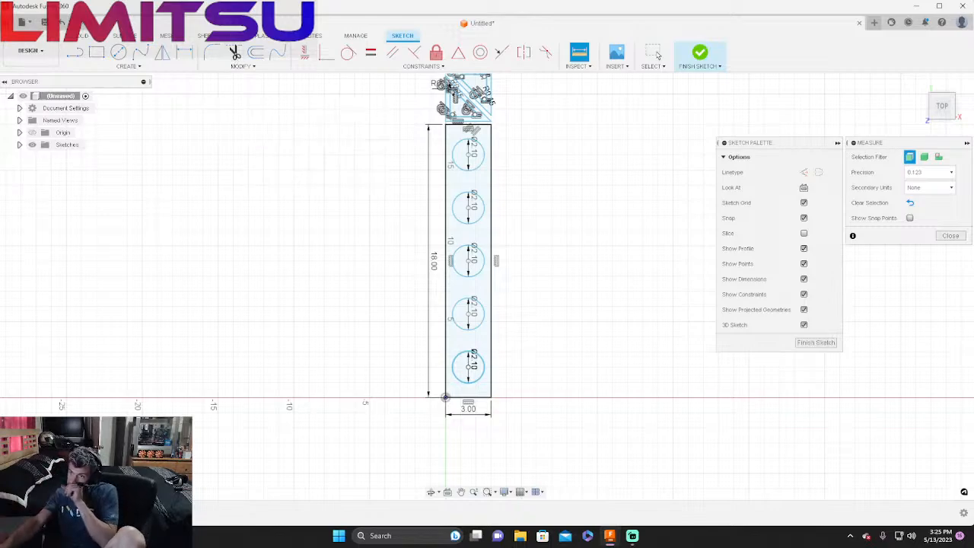
{"action": "key", "text": "l"}
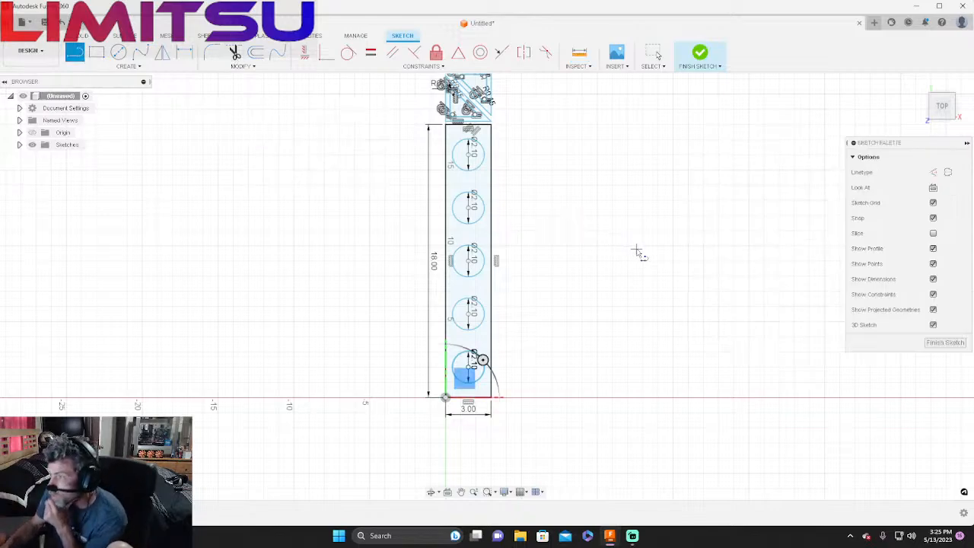
{"action": "left_click", "coordinate": [610, 206]}
{"action": "left_click", "coordinate": [610, 291]}
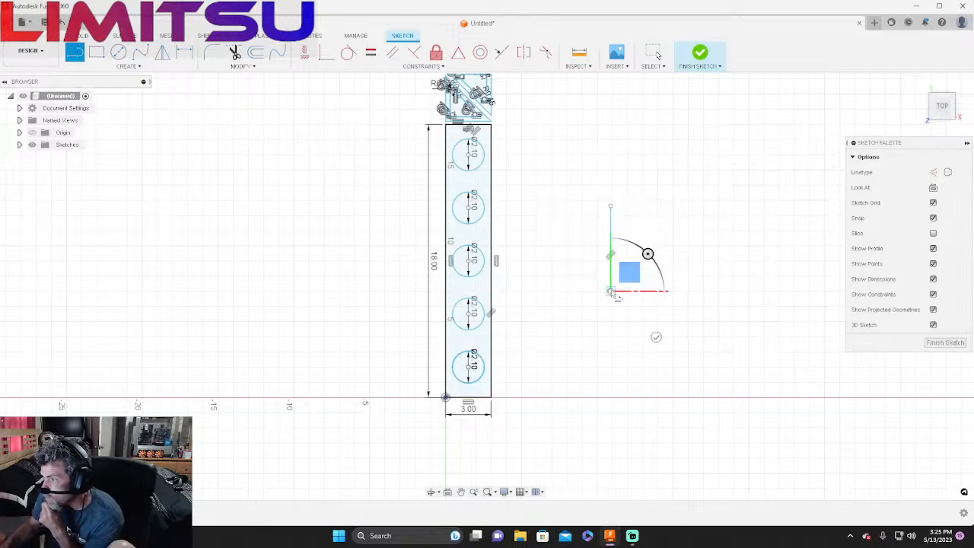
{"action": "left_click", "coordinate": [687, 291]}
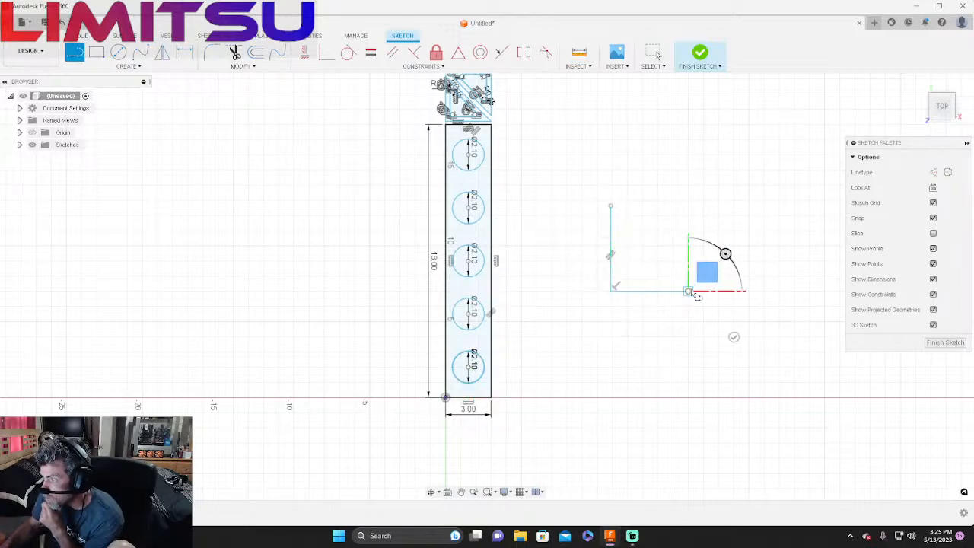
{"action": "right_click", "coordinate": [649, 340]}
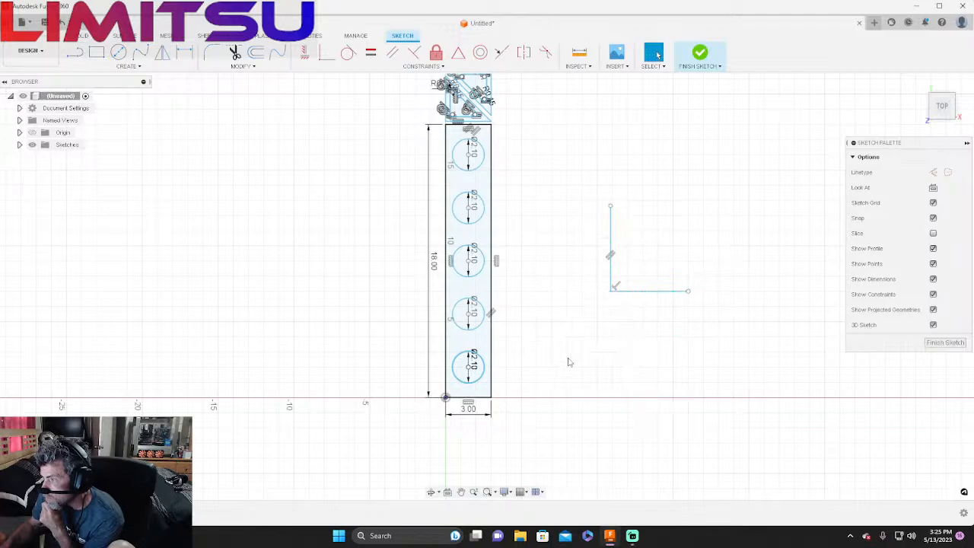
Step: Draw an inverted L just below the first one, with a vertical line up and a horizontal line rightward from its upper end
{"action": "key", "text": "l"}
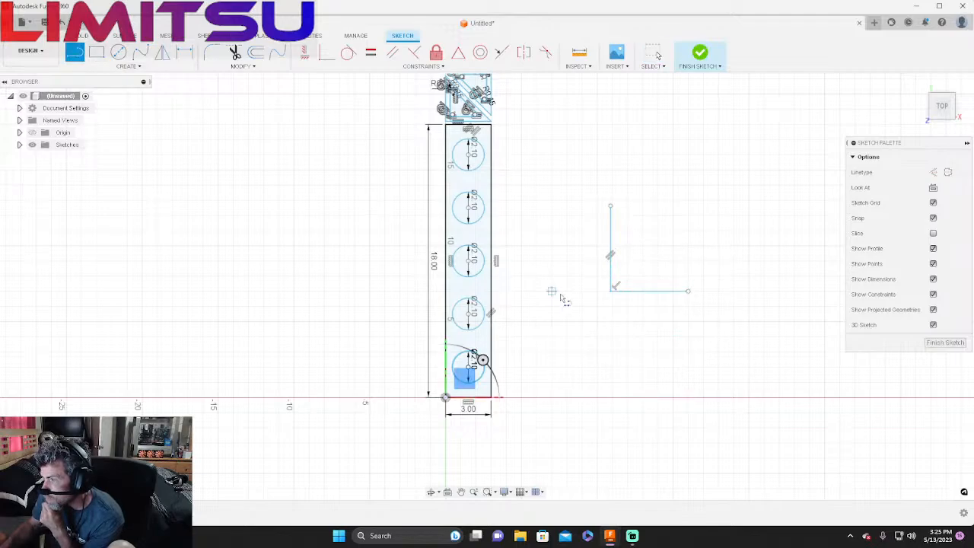
{"action": "left_click", "coordinate": [612, 381]}
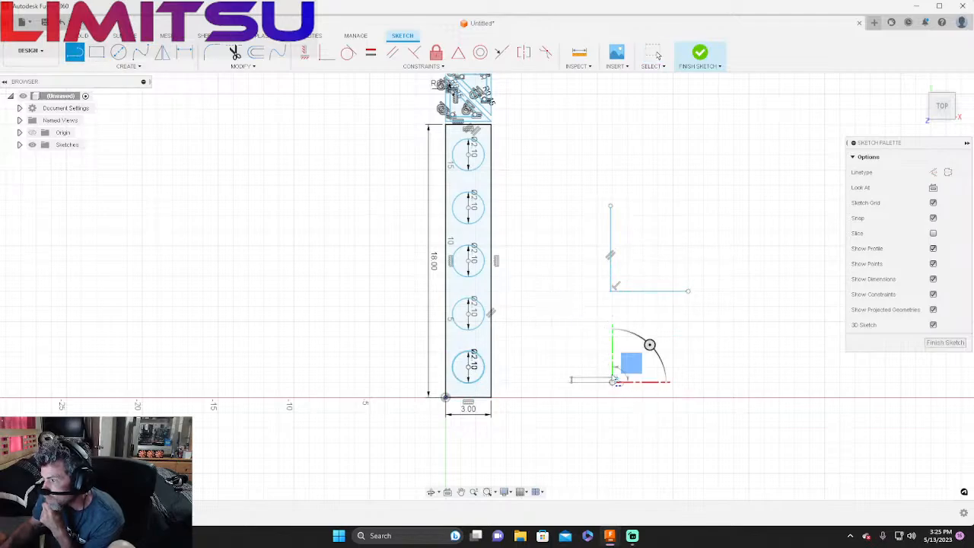
{"action": "left_click", "coordinate": [612, 318]}
{"action": "left_click", "coordinate": [678, 316]}
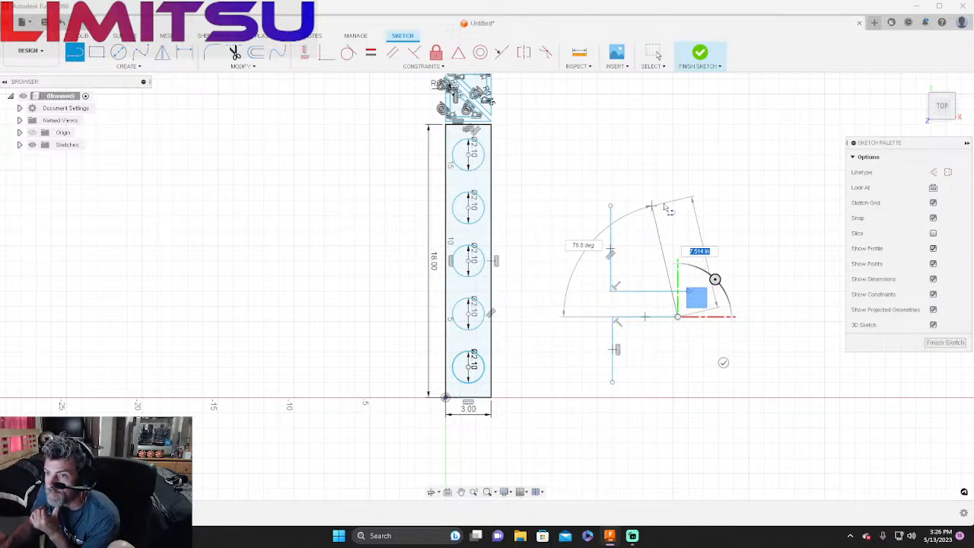
{"action": "right_click", "coordinate": [687, 195]}
{"action": "left_click", "coordinate": [646, 193]}
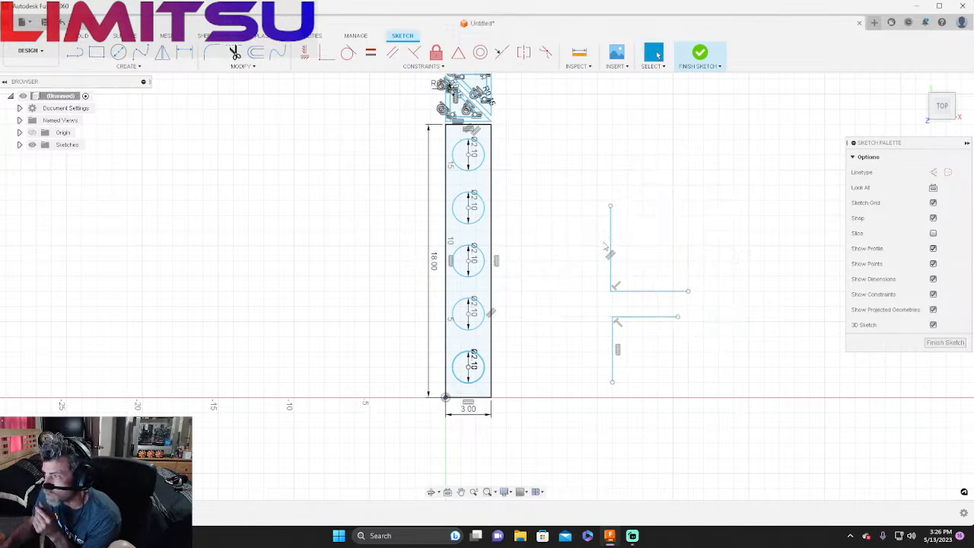
Step: Draw a horizontal line leftward from the upper part of the first L's vertical line
{"action": "left_click", "coordinate": [76, 54]}
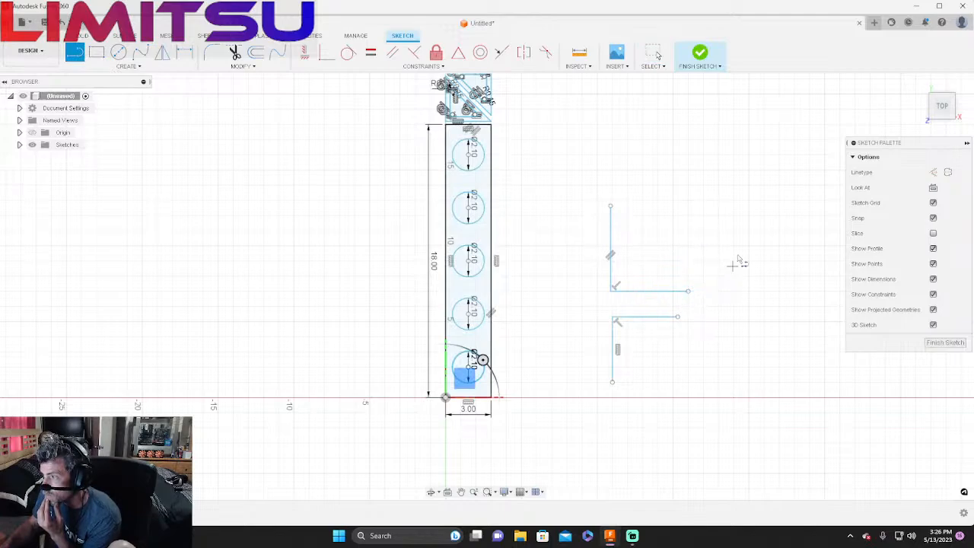
{"action": "left_click", "coordinate": [610, 229]}
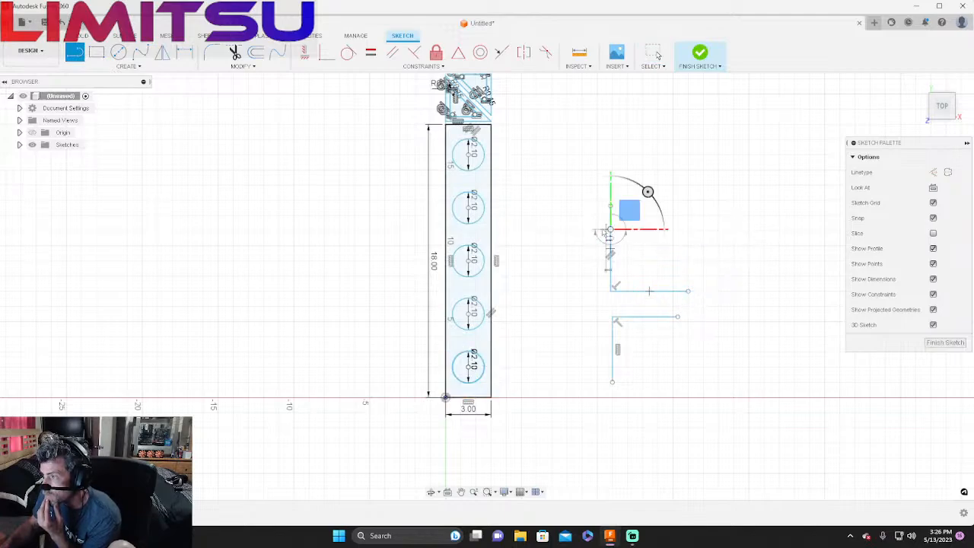
{"action": "left_click", "coordinate": [560, 229]}
{"action": "right_click", "coordinate": [678, 229]}
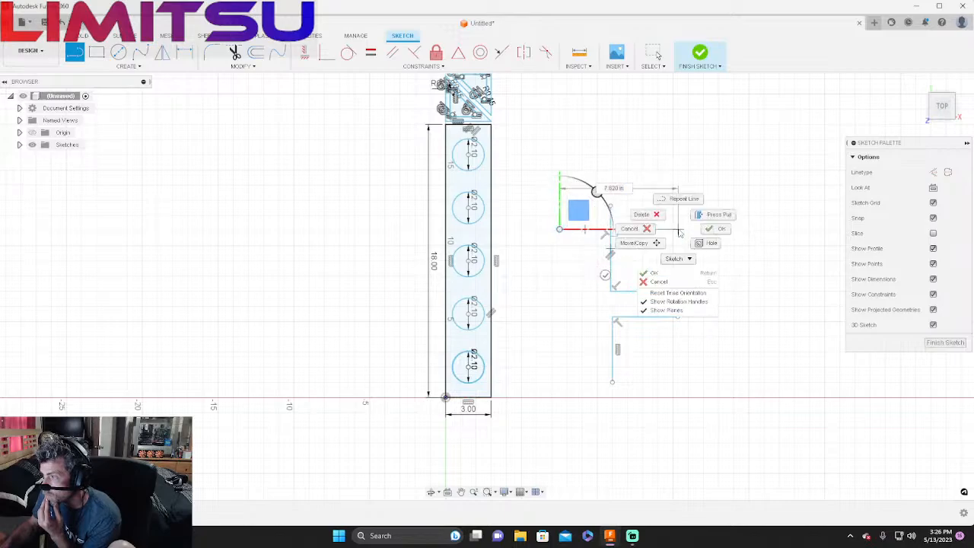
{"action": "left_click", "coordinate": [704, 236]}
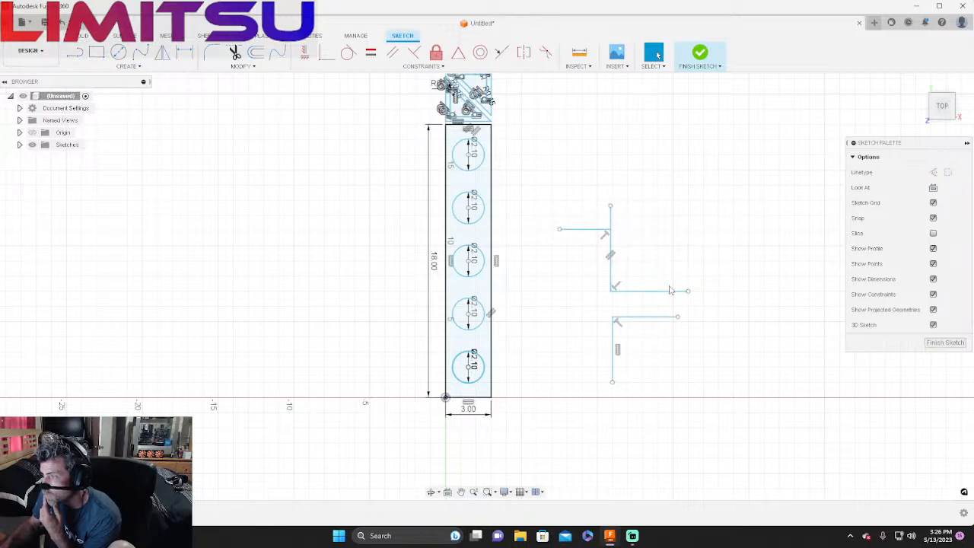
Step: Undo the connected line layout drawn in the empty area beside the strip until all its lines are removed
{"action": "left_click", "coordinate": [615, 349]}
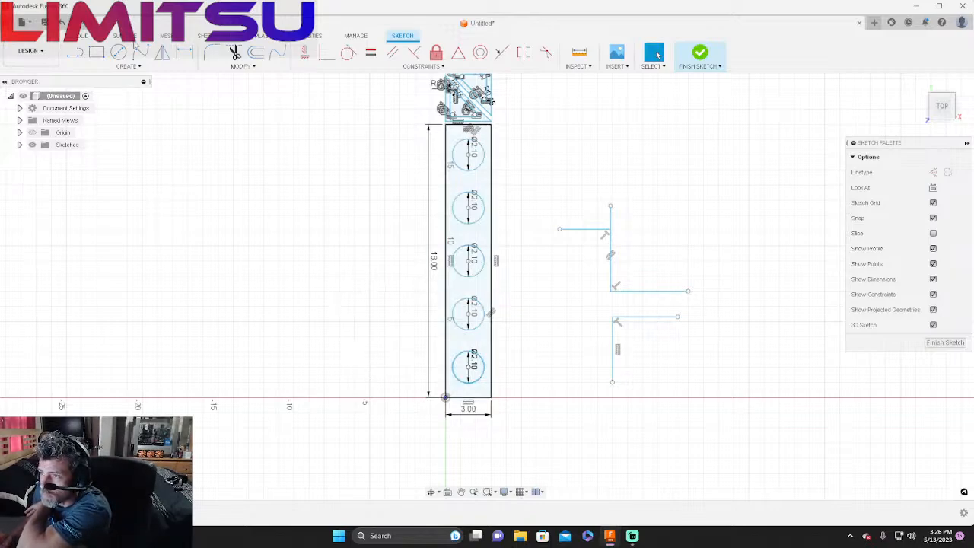
{"action": "left_click", "coordinate": [63, 27]}
{"action": "left_click", "coordinate": [63, 27]}
{"action": "left_click", "coordinate": [63, 27]}
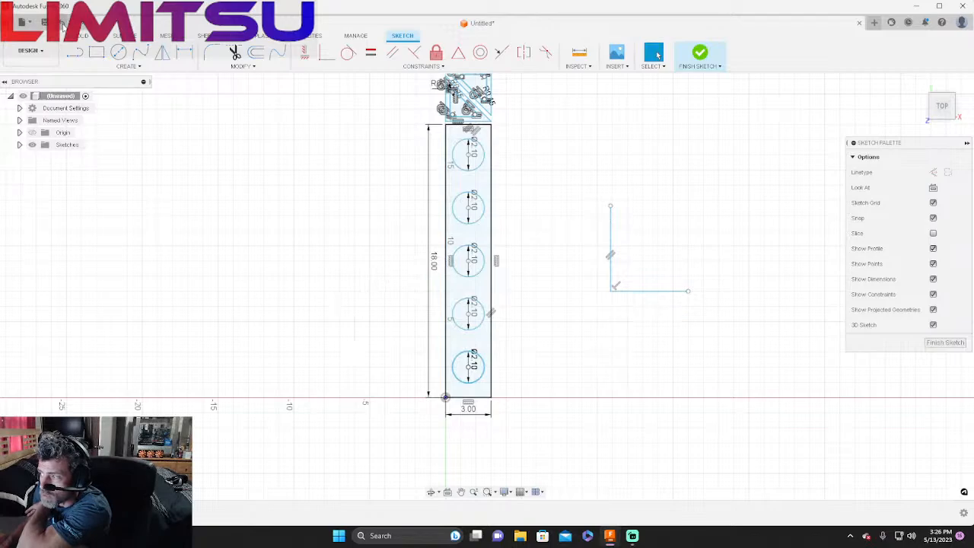
{"action": "left_click", "coordinate": [64, 27]}
{"action": "left_click", "coordinate": [63, 27]}
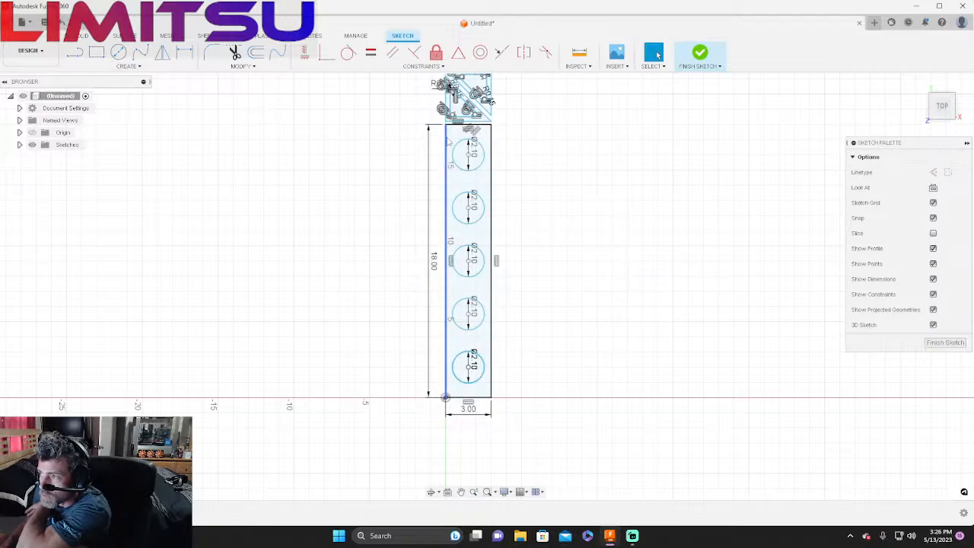
Step: Shift the strip's four rectangle outline lines 3.40 in along X with Move/Copy, leaving the circles unselected
{"action": "left_click", "coordinate": [447, 142]}
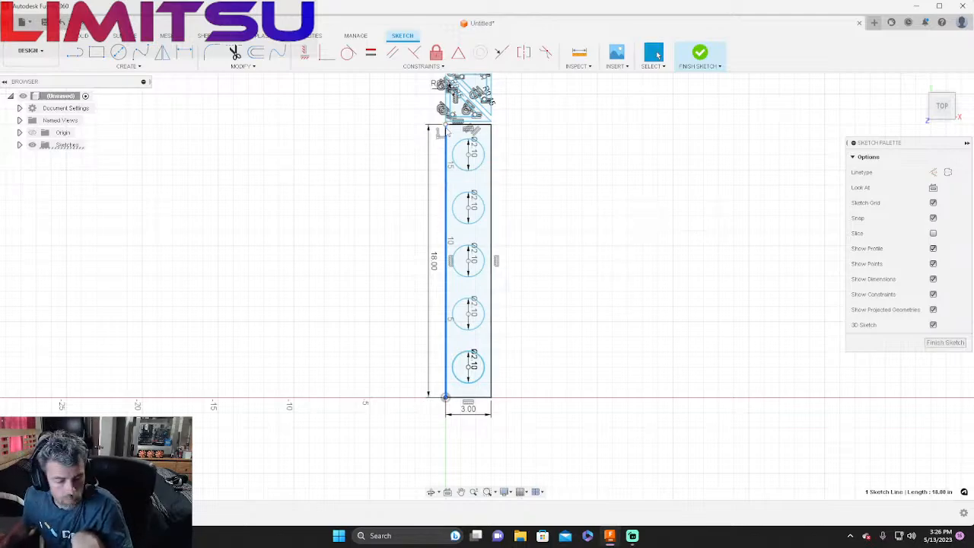
{"action": "left_click", "coordinate": [492, 147], "text": "shift"}
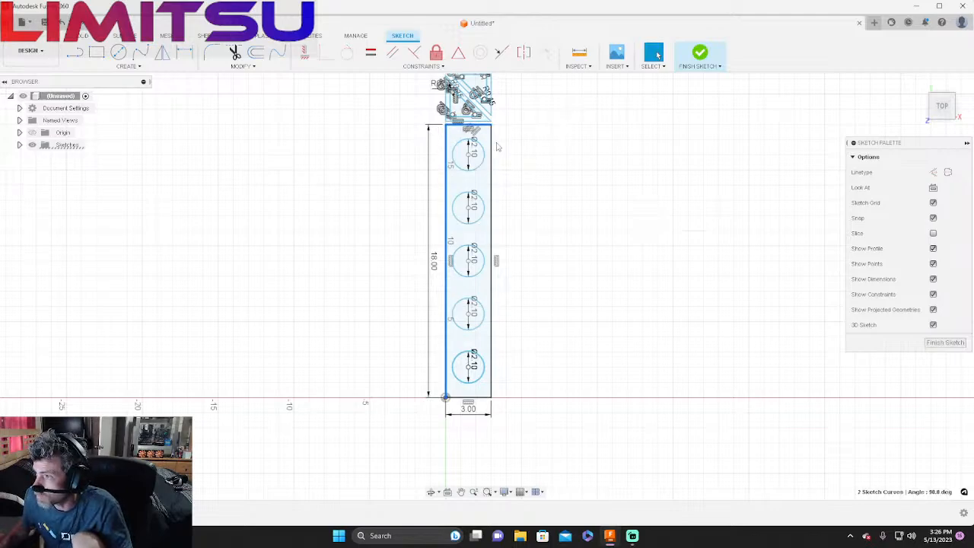
{"action": "left_click", "coordinate": [492, 144], "text": "shift"}
{"action": "left_click", "coordinate": [470, 397], "text": "shift"}
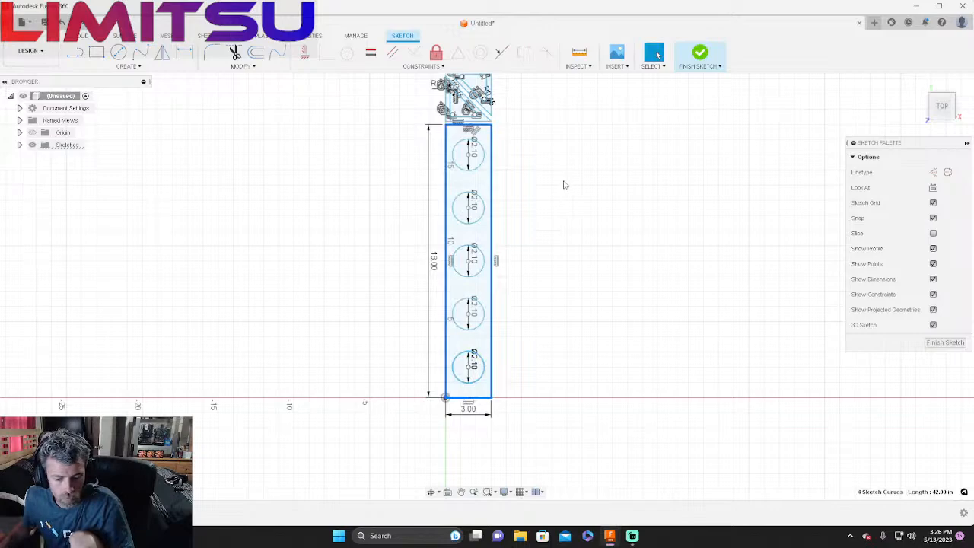
{"action": "key", "text": "m"}
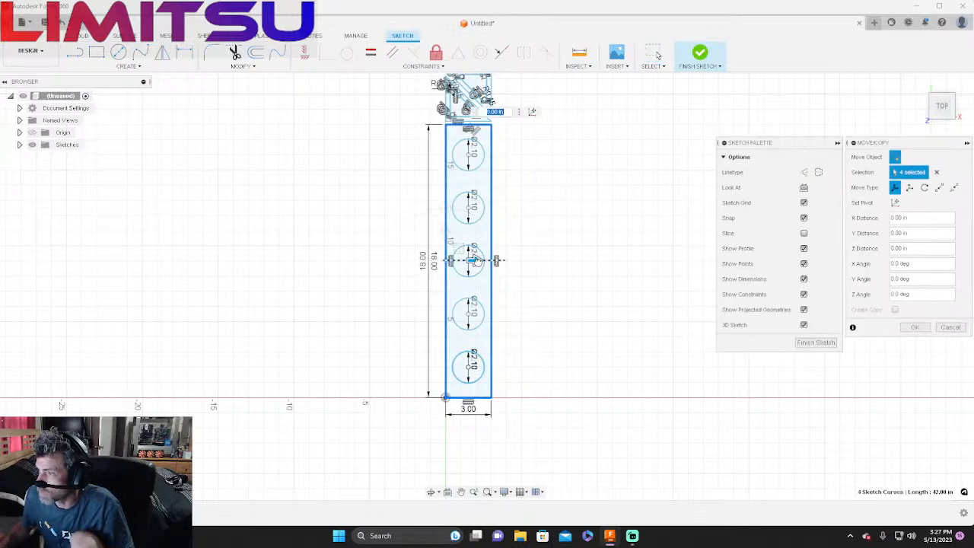
{"action": "mouse_move", "coordinate": [475, 261]}
{"action": "left_mouse_down"}
{"action": "mouse_move", "coordinate": [552, 261]}
{"action": "mouse_move", "coordinate": [506, 261]}
{"action": "left_mouse_up"}
{"action": "scroll", "coordinate": [514, 261], "scroll_direction": "up", "scroll_amount": 5}
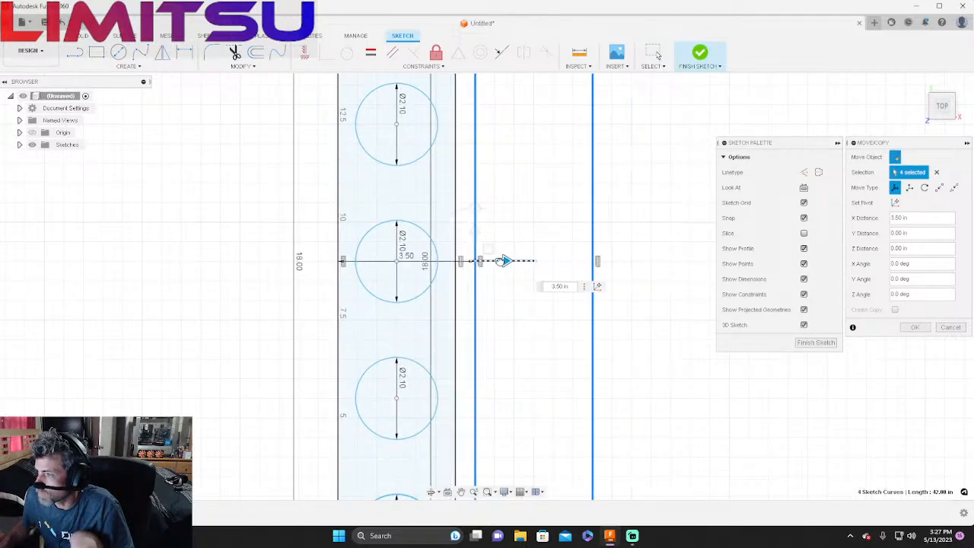
{"action": "scroll", "coordinate": [502, 261], "scroll_direction": "up", "scroll_amount": 3}
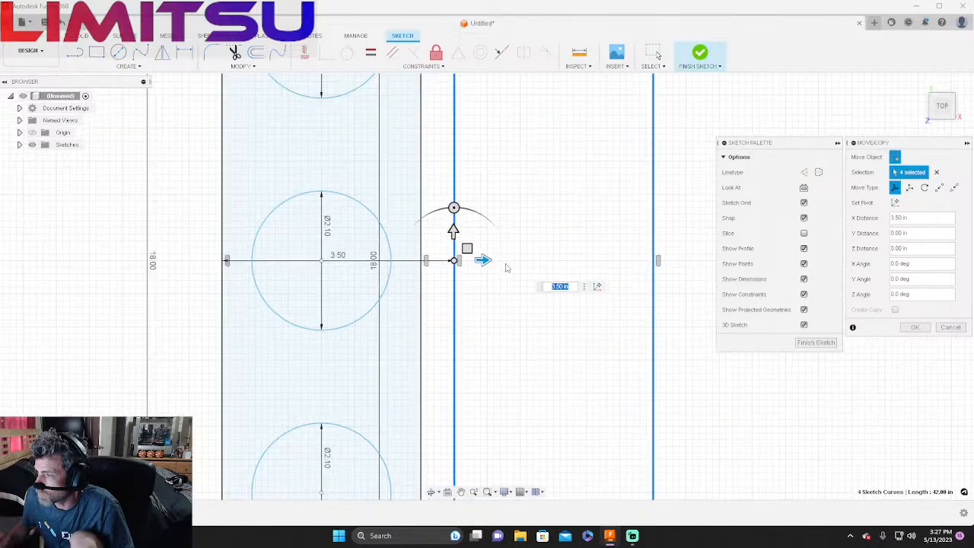
{"action": "left_click_drag", "start_coordinate": [484, 261], "coordinate": [477, 260]}
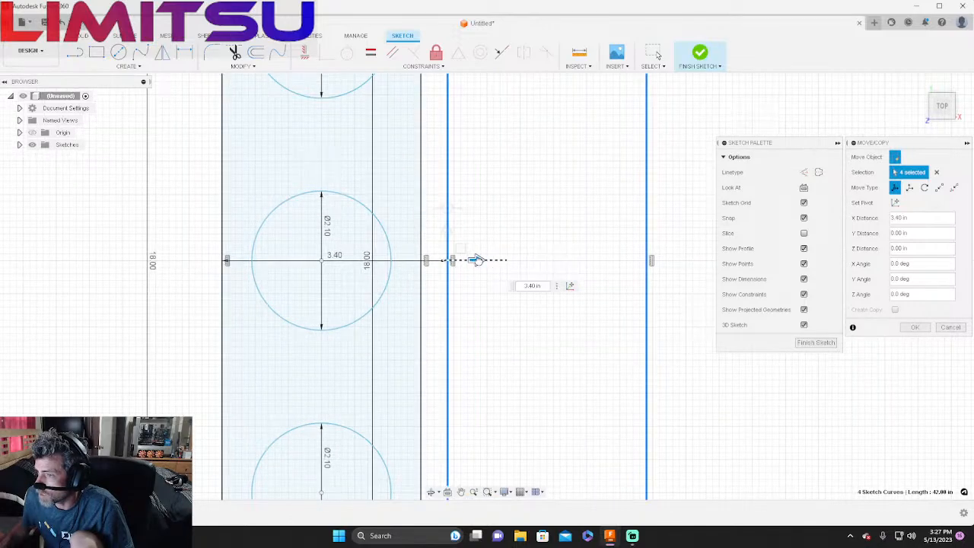
Step: Inspect the lower ends of the strip and the shifted outline, including the gap between them and the area around the origin
{"action": "scroll", "coordinate": [464, 260], "scroll_direction": "down", "scroll_amount": 8}
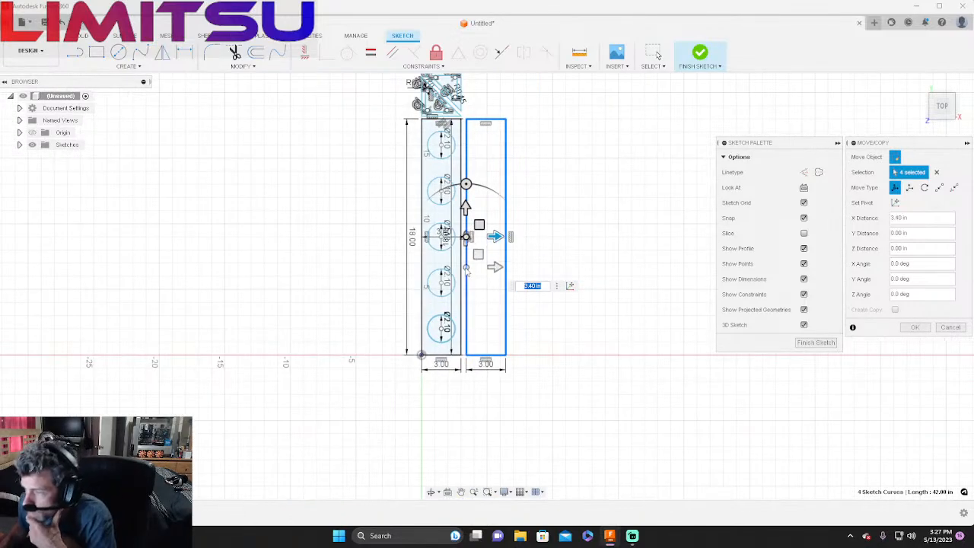
{"action": "scroll", "coordinate": [460, 342], "scroll_direction": "up", "scroll_amount": 8}
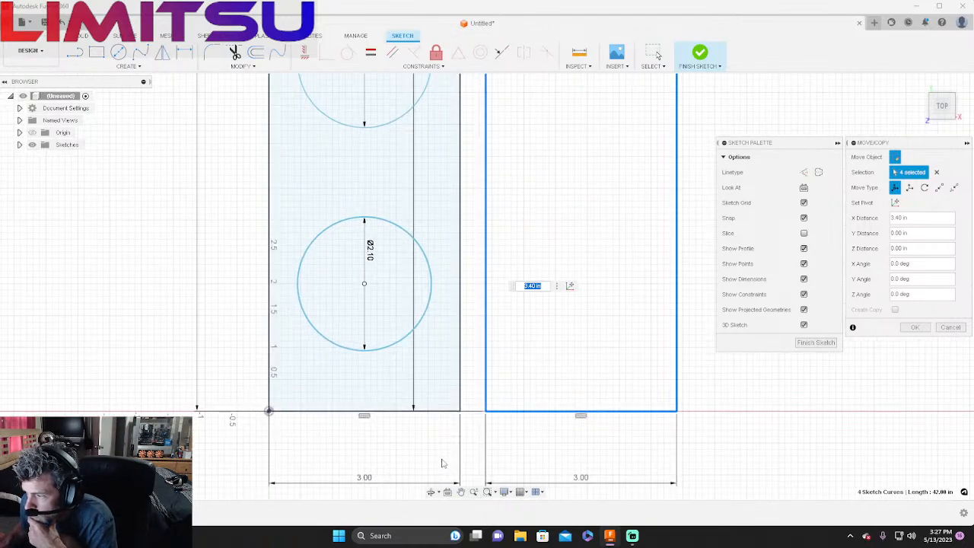
{"action": "scroll", "coordinate": [443, 461], "scroll_direction": "up", "scroll_amount": 3}
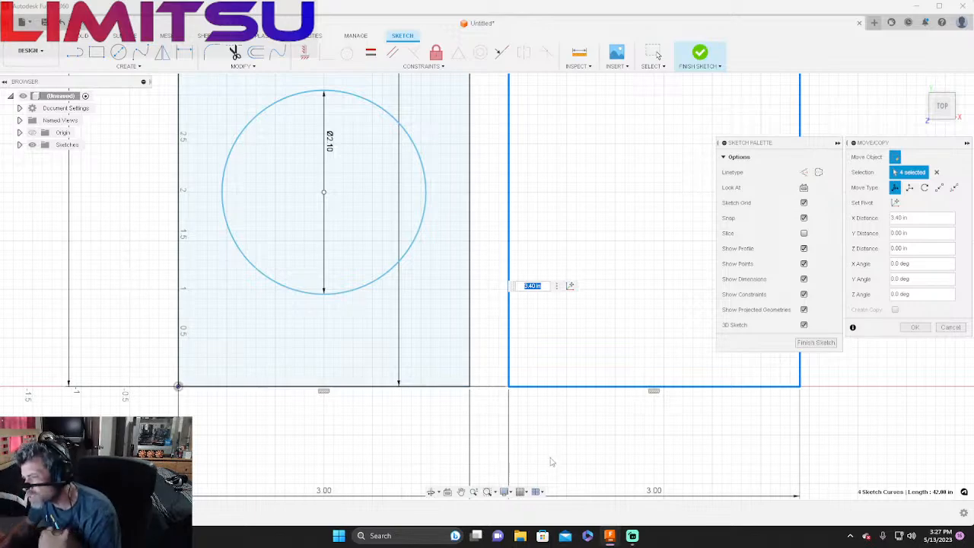
{"action": "scroll", "coordinate": [831, 393], "scroll_direction": "down", "scroll_amount": 6}
{"action": "scroll", "coordinate": [628, 431], "scroll_direction": "up", "scroll_amount": 7}
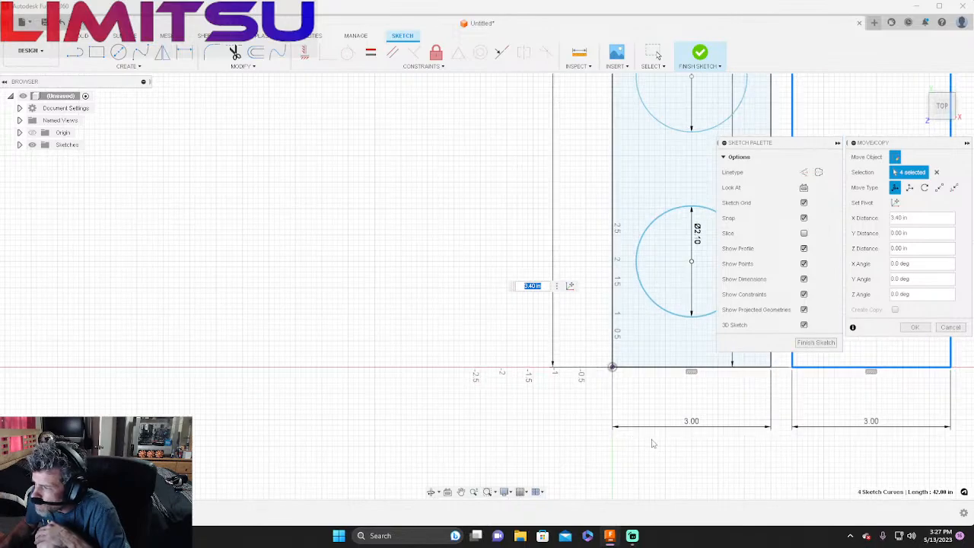
{"action": "scroll", "coordinate": [555, 335], "scroll_direction": "up", "scroll_amount": 4}
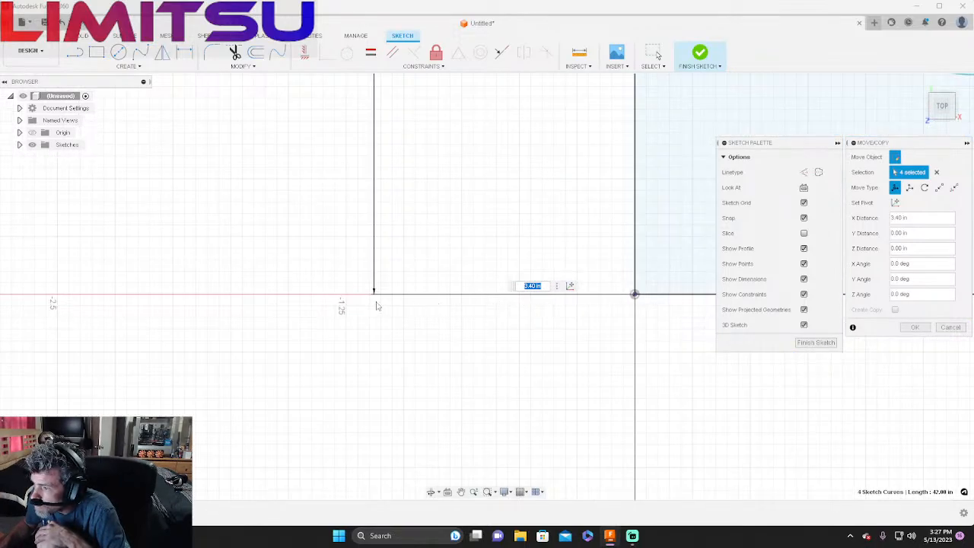
Step: Apply the 3.40 in X move to the selected plain rectangle so it sits beside the strip with circles
{"action": "scroll", "coordinate": [586, 349], "scroll_direction": "down", "scroll_amount": 8}
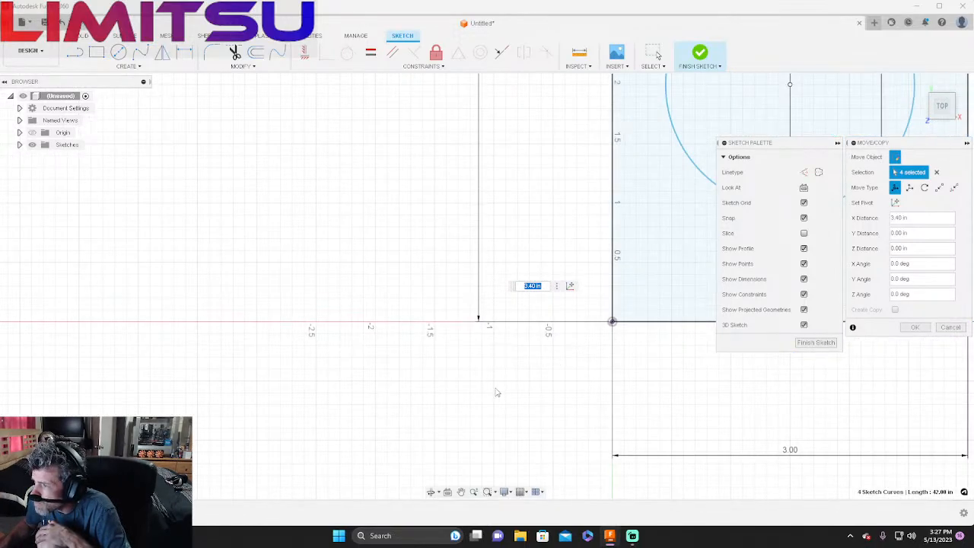
{"action": "scroll", "coordinate": [396, 390], "scroll_direction": "down", "scroll_amount": 2}
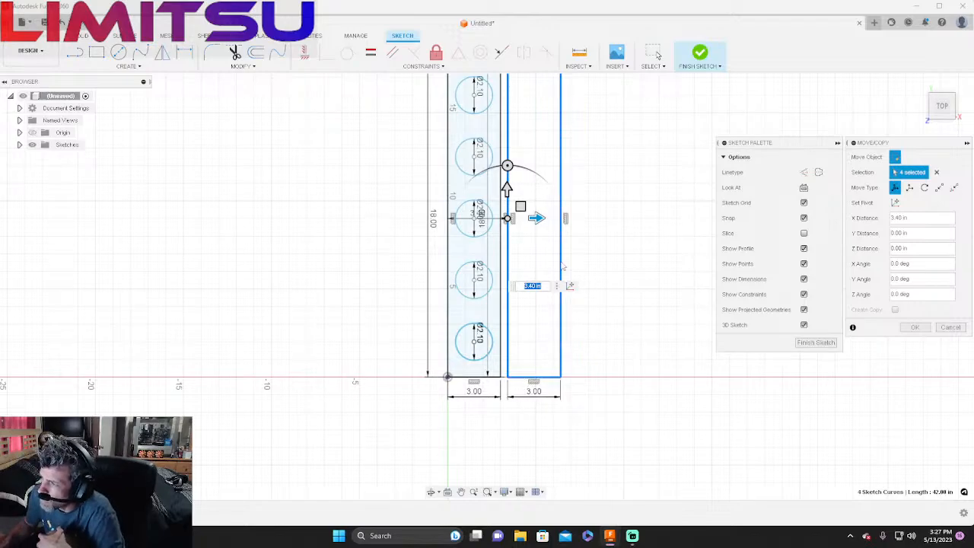
{"action": "scroll", "coordinate": [617, 376], "scroll_direction": "down", "scroll_amount": 4}
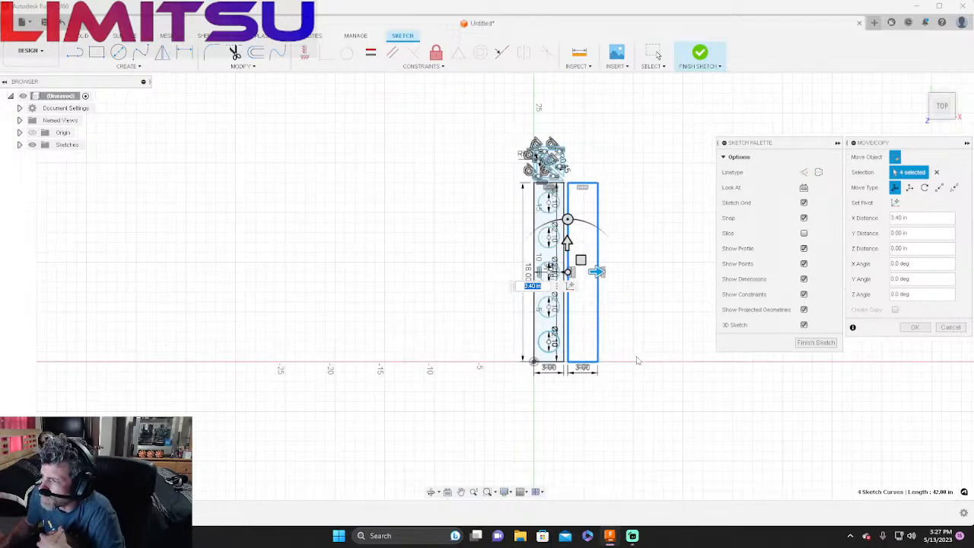
{"action": "scroll", "coordinate": [607, 380], "scroll_direction": "up", "scroll_amount": 5}
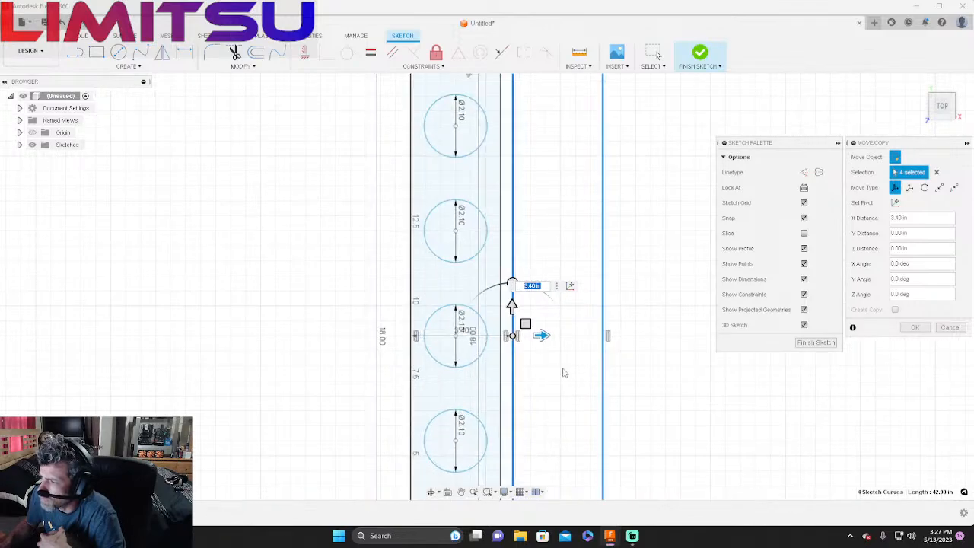
{"action": "scroll", "coordinate": [587, 299], "scroll_direction": "down", "scroll_amount": 2}
{"action": "scroll", "coordinate": [588, 299], "scroll_direction": "down", "scroll_amount": 2}
{"action": "scroll", "coordinate": [539, 322], "scroll_direction": "up", "scroll_amount": 3}
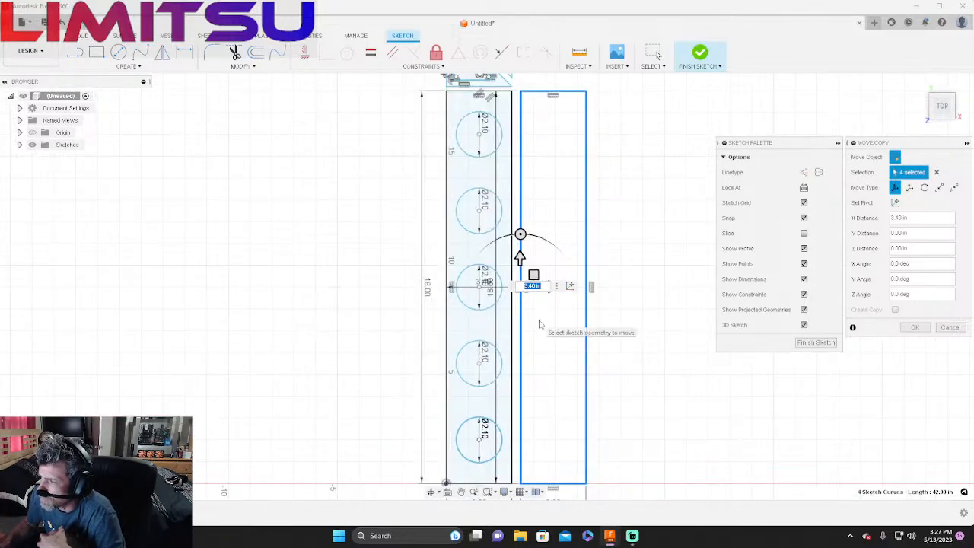
{"action": "key", "text": "Return"}
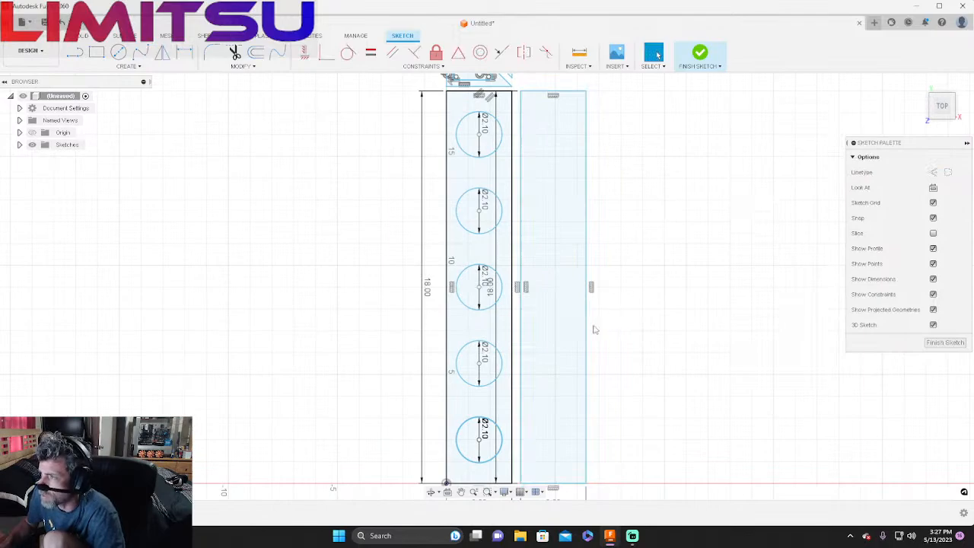
Step: Delete both 18.00 in length dimensions from the strip with circles
{"action": "scroll", "coordinate": [594, 331], "scroll_direction": "down", "scroll_amount": 2}
{"action": "scroll", "coordinate": [486, 173], "scroll_direction": "up", "scroll_amount": 2}
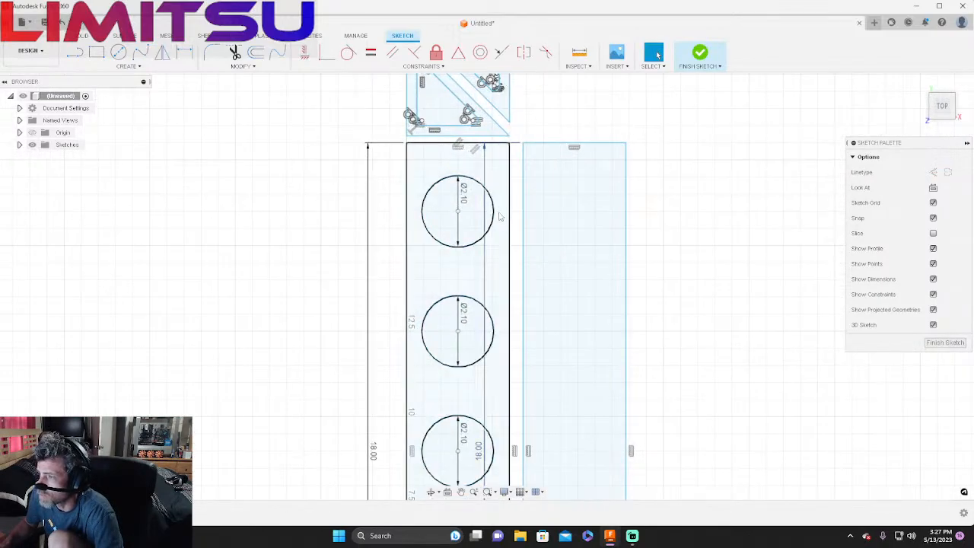
{"action": "left_click", "coordinate": [485, 174]}
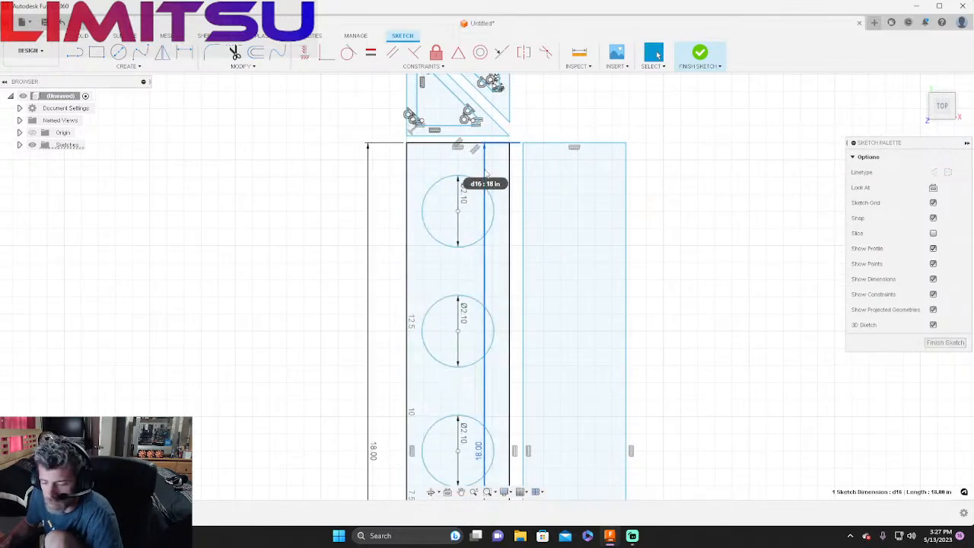
{"action": "key", "text": "Delete"}
{"action": "left_click", "coordinate": [369, 173]}
{"action": "key", "text": "Delete"}
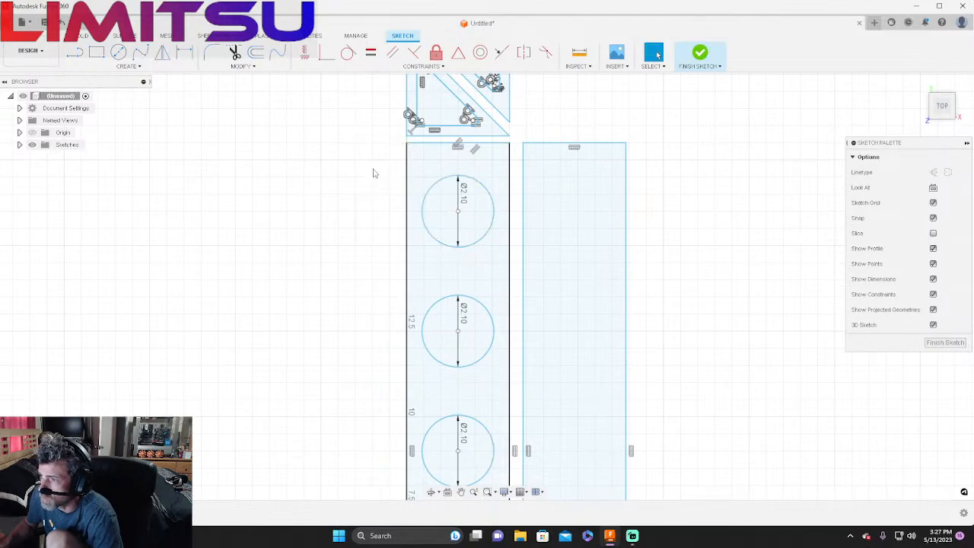
Step: Delete the diameter dimensions of the upper three circles in the strip
{"action": "left_click", "coordinate": [459, 210]}
{"action": "key", "text": "Delete"}
{"action": "left_click", "coordinate": [459, 332]}
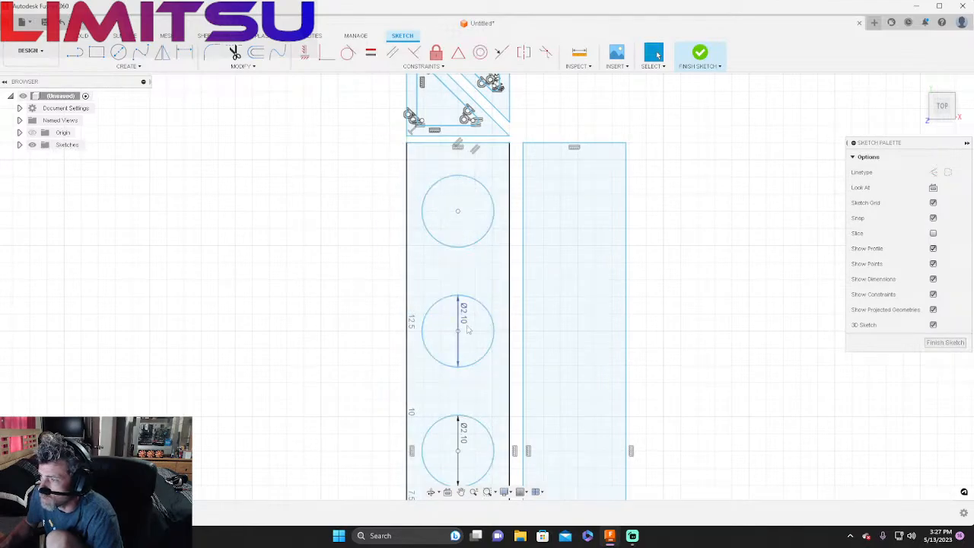
{"action": "key", "text": "Delete"}
{"action": "left_click", "coordinate": [459, 449]}
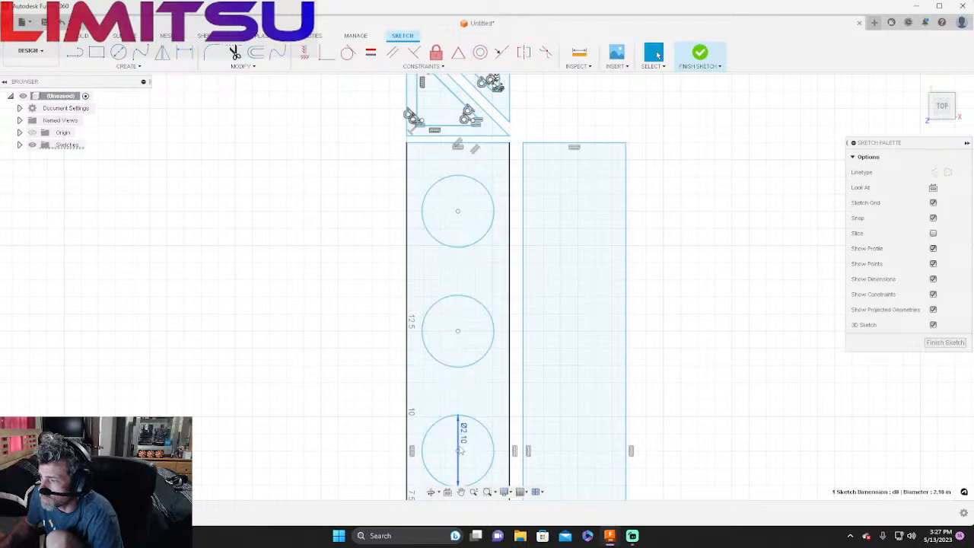
{"action": "key", "text": "Delete"}
{"action": "scroll", "coordinate": [470, 347], "scroll_direction": "down", "scroll_amount": 7}
{"action": "scroll", "coordinate": [472, 400], "scroll_direction": "up", "scroll_amount": 6}
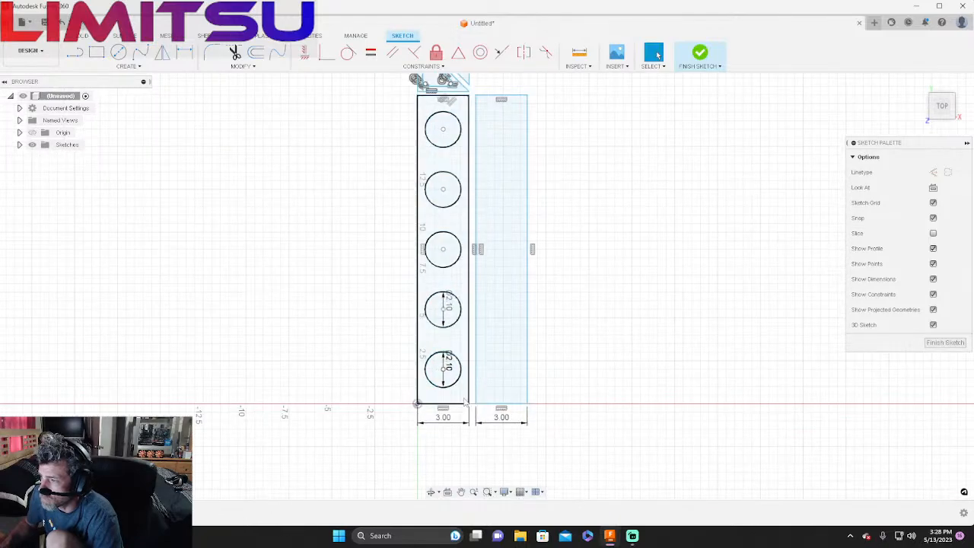
{"action": "left_click", "coordinate": [434, 338]}
{"action": "double_click", "coordinate": [435, 338]}
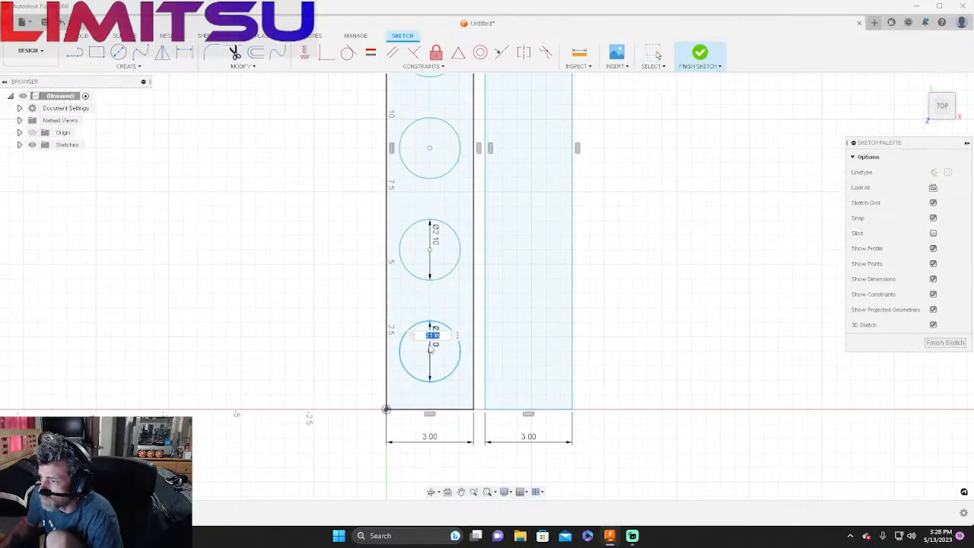
{"action": "left_click", "coordinate": [431, 347]}
{"action": "left_click", "coordinate": [431, 353]}
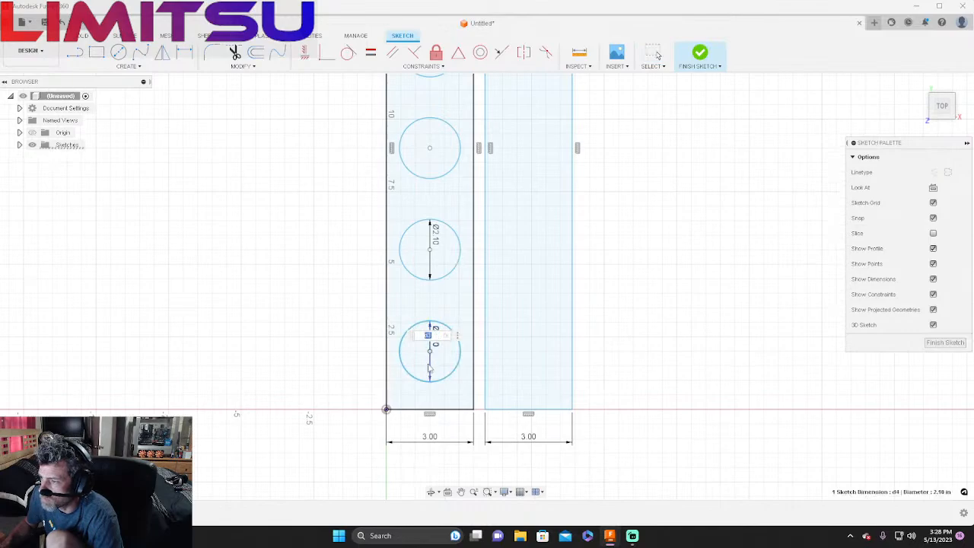
{"action": "left_click", "coordinate": [431, 368]}
{"action": "key", "text": "BackSpace"}
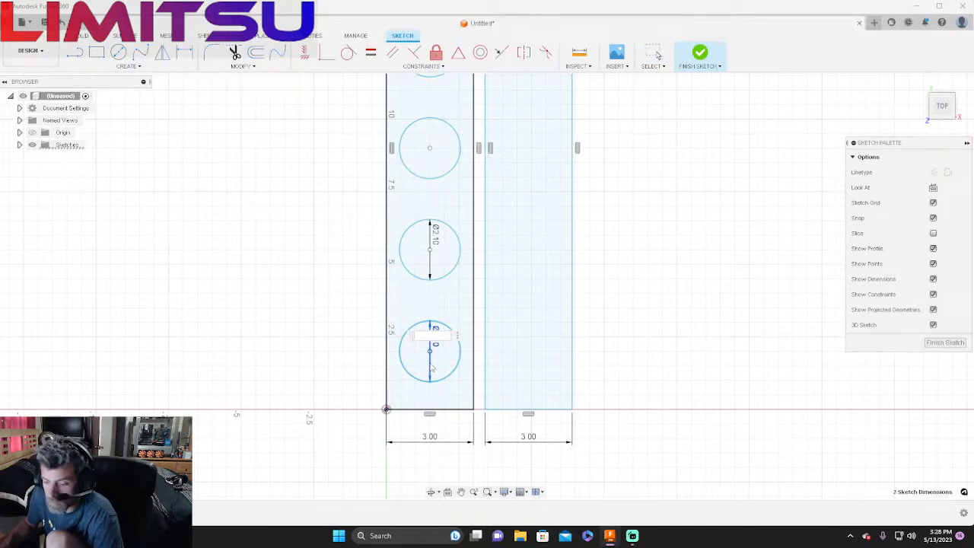
{"action": "key", "text": "Escape"}
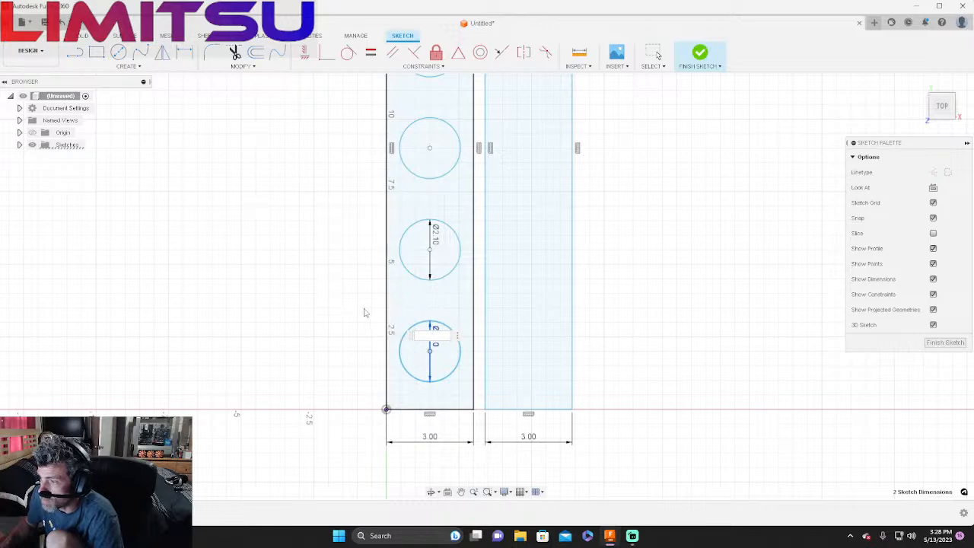
{"action": "key", "text": "Escape"}
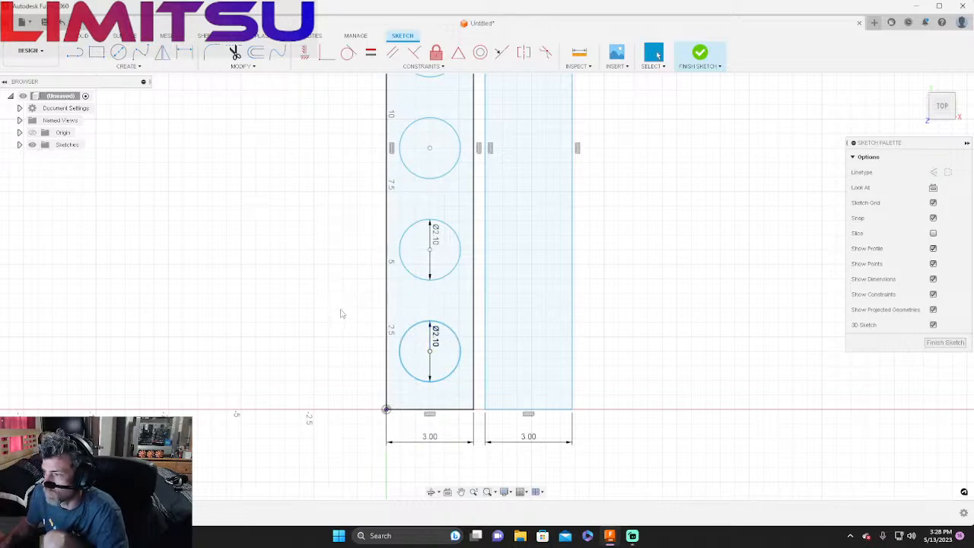
{"action": "left_click", "coordinate": [430, 352]}
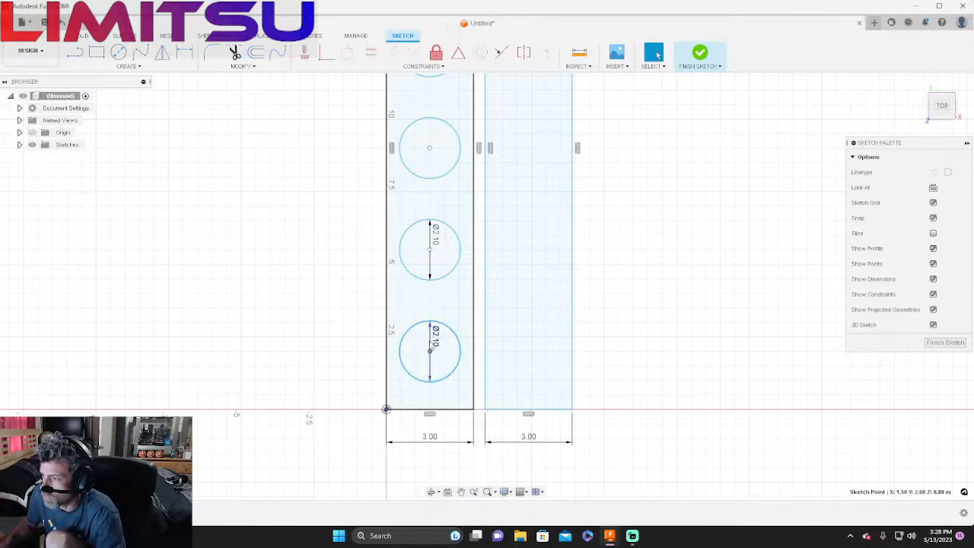
{"action": "left_click", "coordinate": [431, 342]}
{"action": "key", "text": "Escape"}
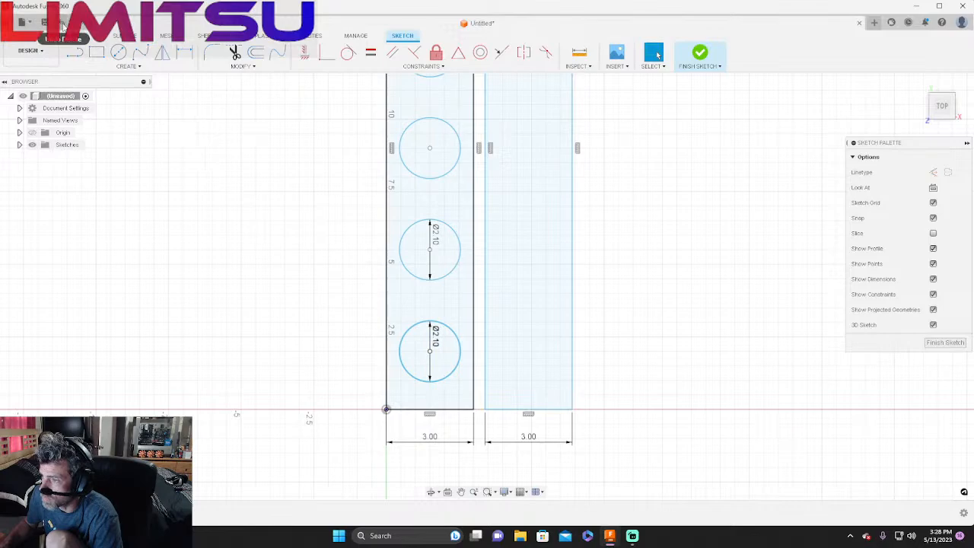
Step: Delete the remaining diameter dimensions from the two lowest circles, including the overlapping ones on the bottom circle
{"action": "left_click", "coordinate": [431, 249]}
{"action": "key", "text": "Delete"}
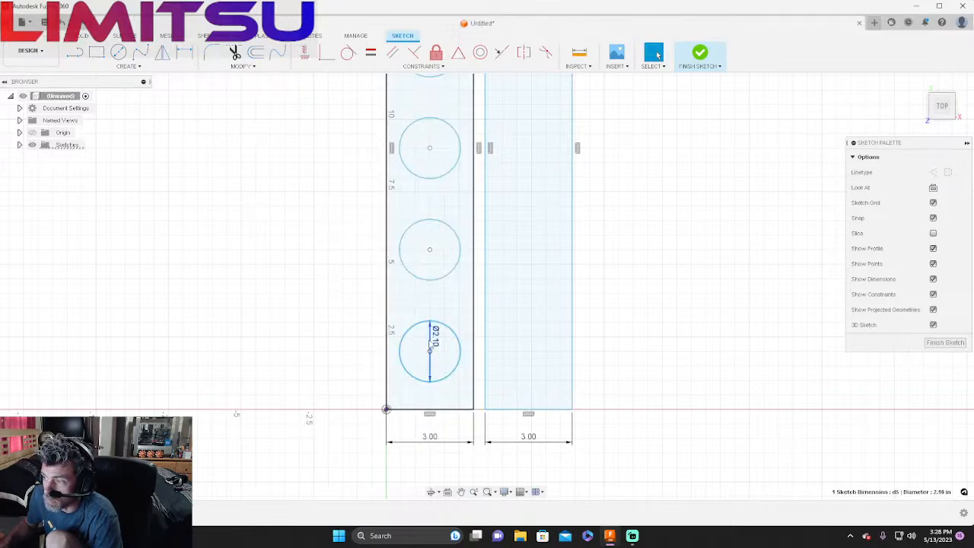
{"action": "left_click", "coordinate": [435, 345]}
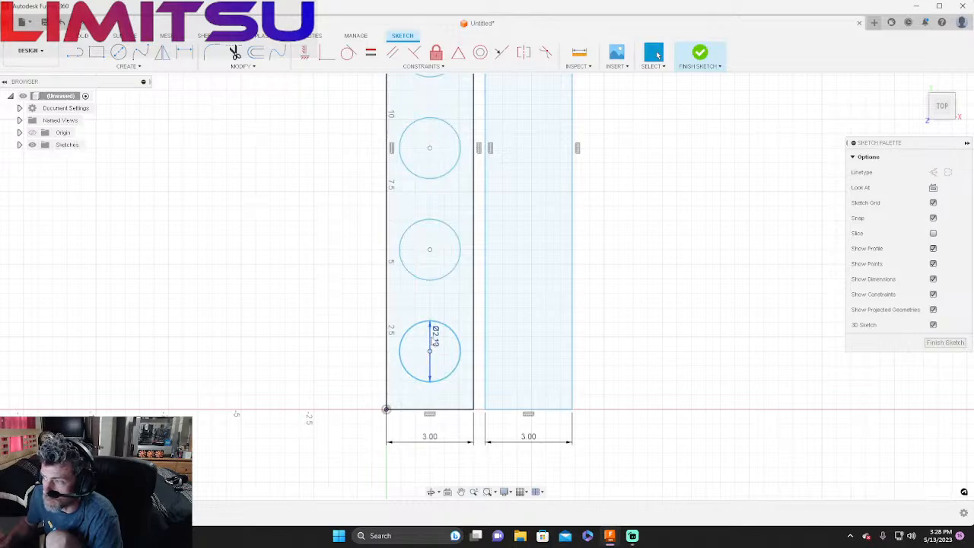
{"action": "left_click", "coordinate": [433, 342]}
{"action": "left_click", "coordinate": [432, 342]}
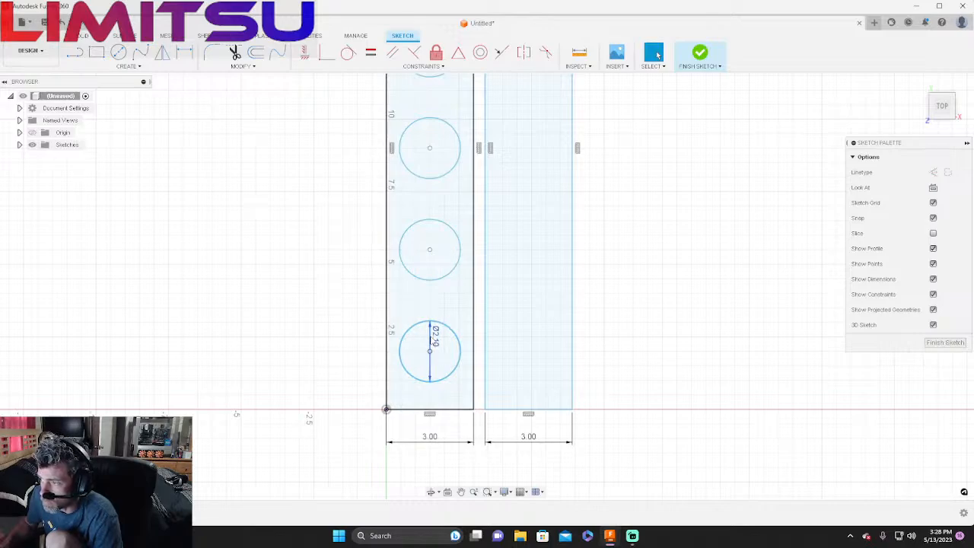
{"action": "left_click", "coordinate": [435, 342]}
{"action": "key", "text": "Delete"}
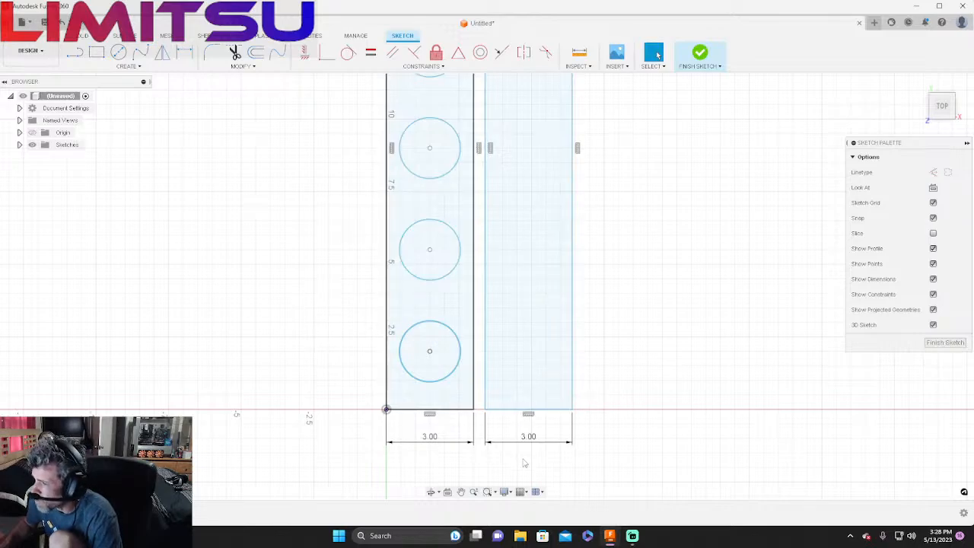
Step: Delete the 3.00 in width dimensions below both rectangles
{"action": "left_click", "coordinate": [438, 440]}
{"action": "key", "text": "Delete"}
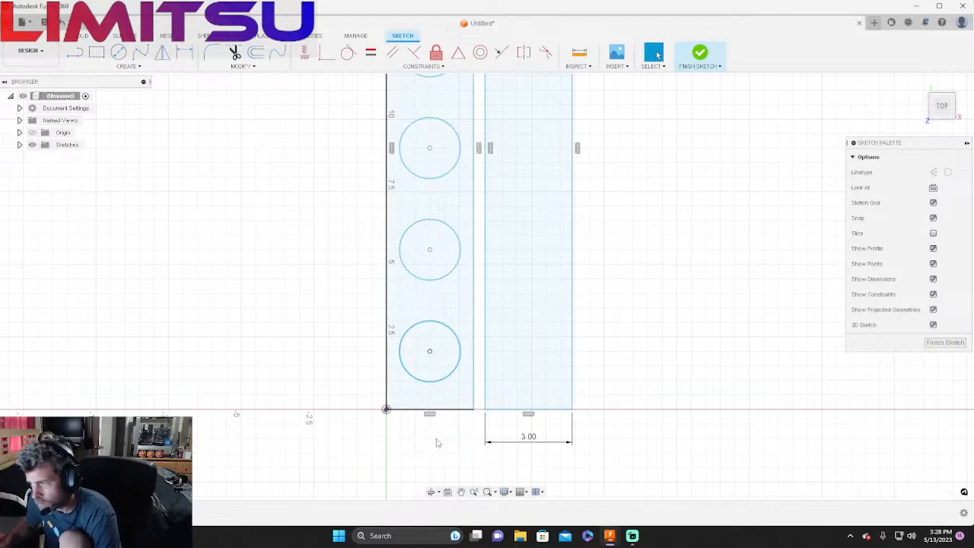
{"action": "left_click", "coordinate": [512, 442]}
{"action": "key", "text": "Delete"}
Step: Move one of the stacked circles at the strip's lower end about -3.125 in along X, outside the strip, and delete it
{"action": "scroll", "coordinate": [430, 356], "scroll_direction": "up", "scroll_amount": 3}
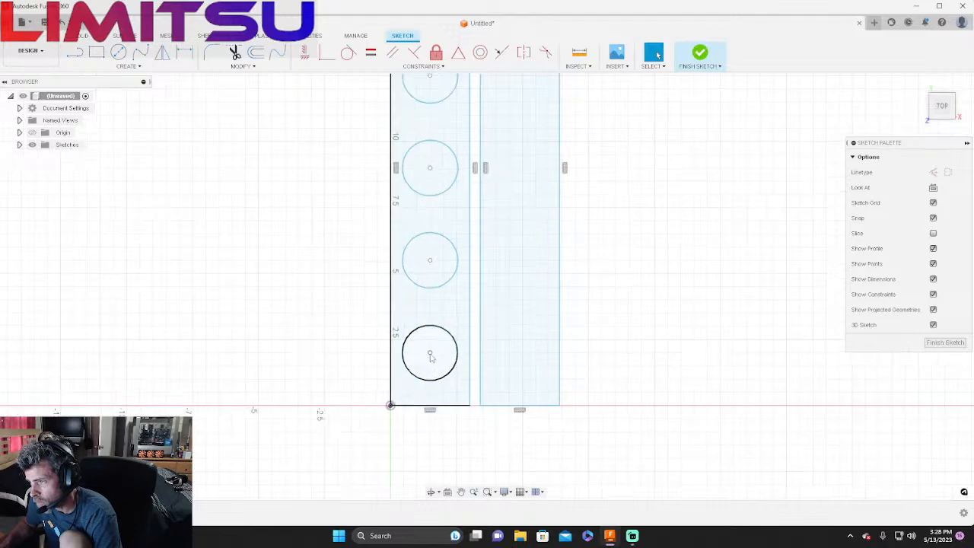
{"action": "scroll", "coordinate": [431, 356], "scroll_direction": "up", "scroll_amount": 4}
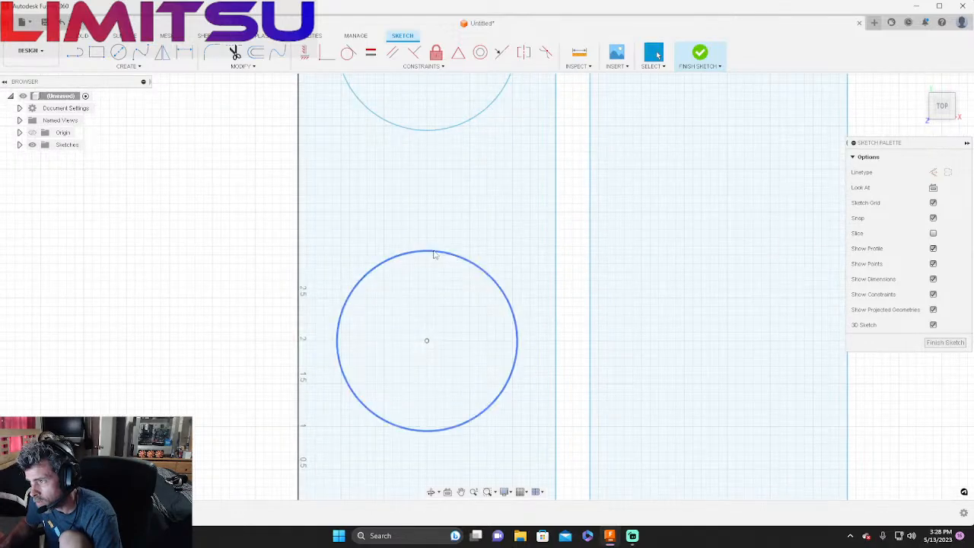
{"action": "left_click", "coordinate": [436, 253]}
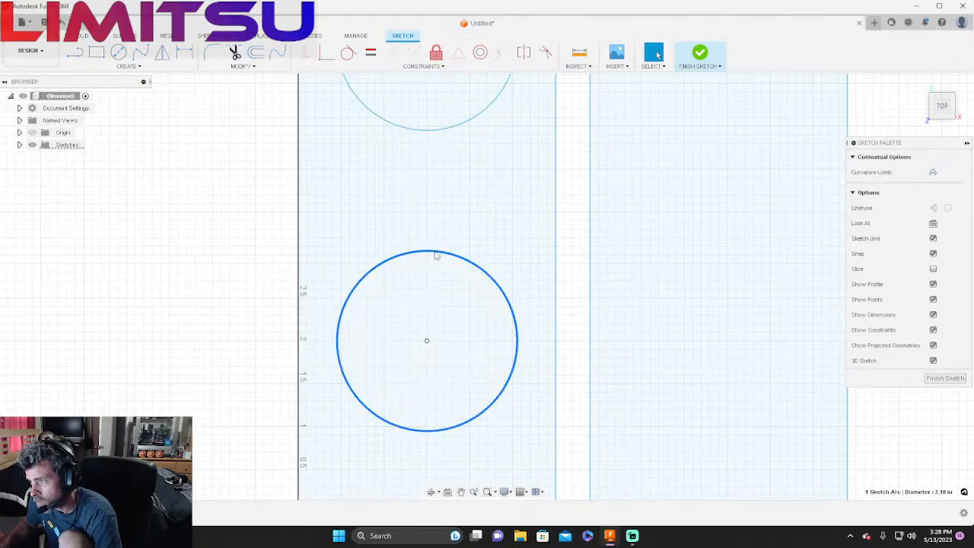
{"action": "right_click", "coordinate": [437, 255]}
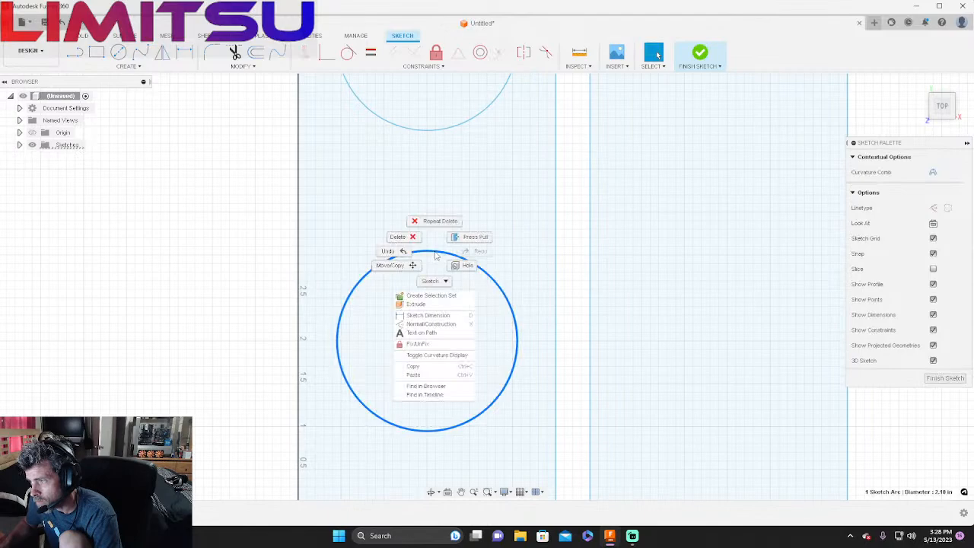
{"action": "left_click", "coordinate": [409, 267]}
{"action": "left_click_drag", "start_coordinate": [441, 329], "coordinate": [172, 326]}
{"action": "key", "text": "BackSpace"}
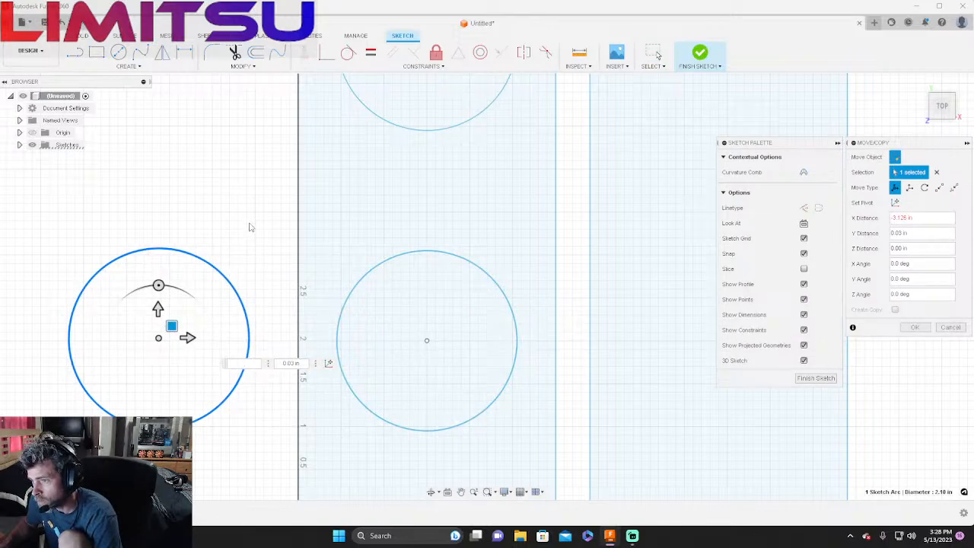
{"action": "key", "text": "Escape"}
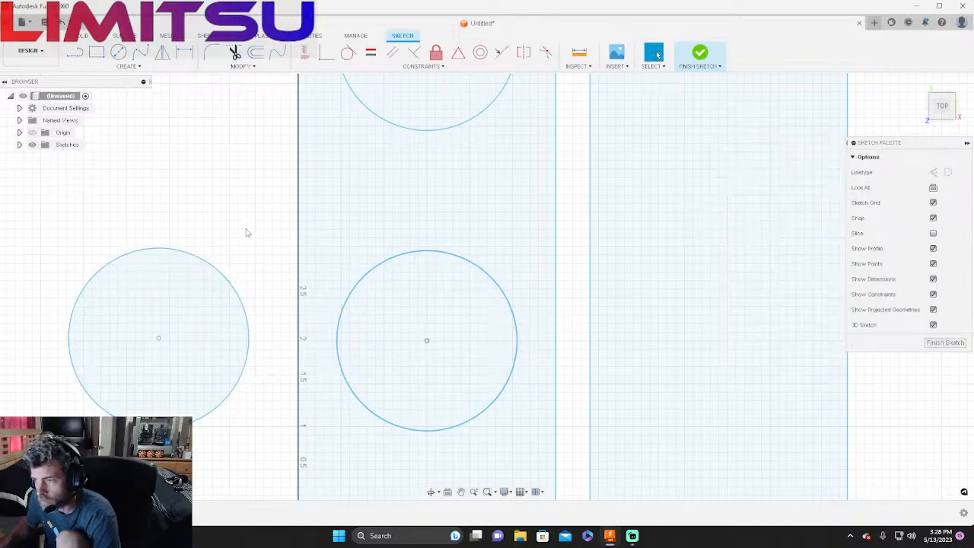
{"action": "left_click", "coordinate": [230, 285]}
{"action": "key", "text": "Delete"}
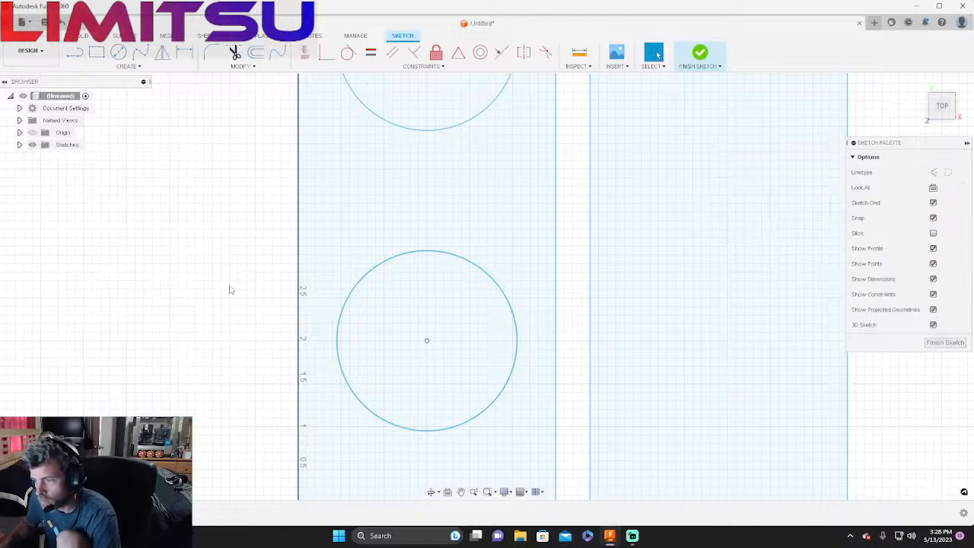
Step: Move another stacked circle from the strip's lowest hole about -2.97 in along X and 0.02 in along Y, outside the strip
{"action": "left_click", "coordinate": [384, 267]}
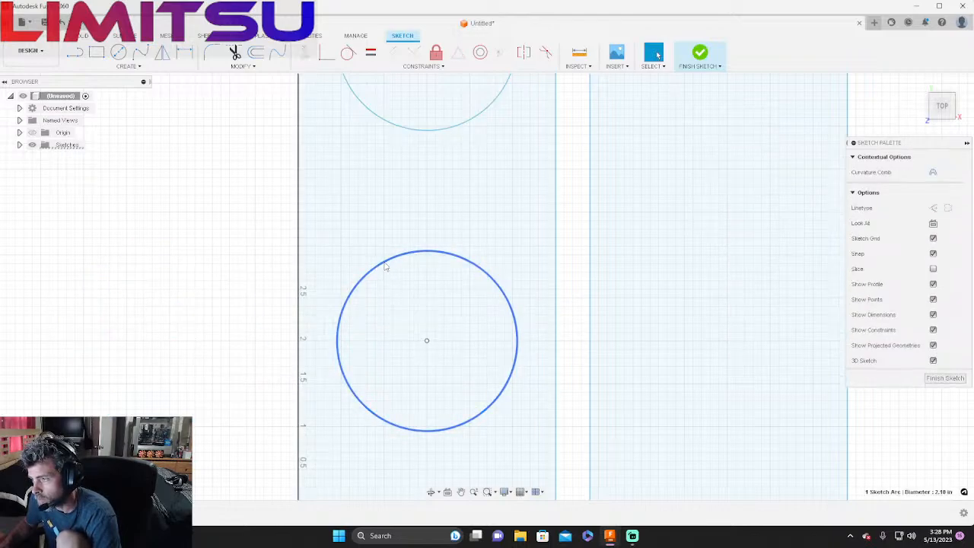
{"action": "right_click", "coordinate": [385, 266]}
{"action": "left_click", "coordinate": [342, 277]}
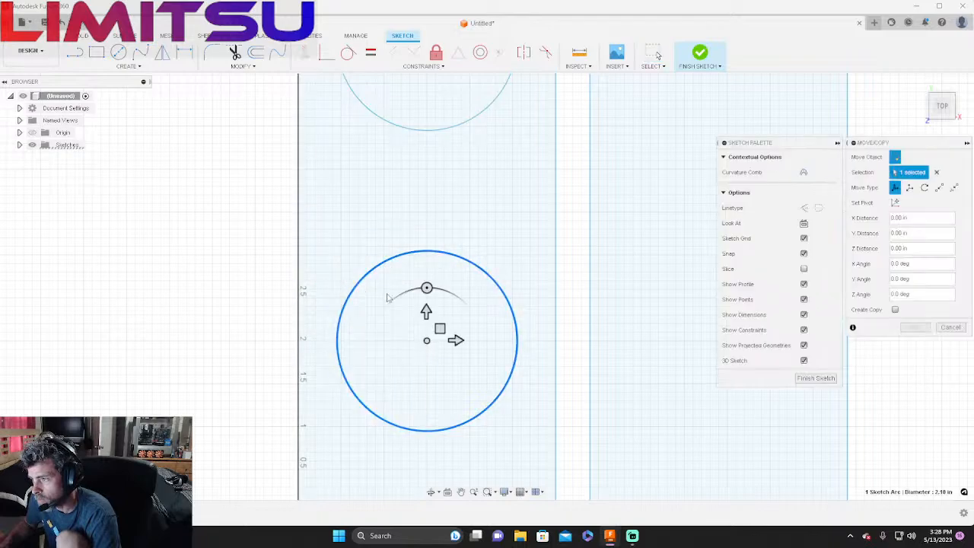
{"action": "left_click_drag", "start_coordinate": [433, 329], "coordinate": [184, 328]}
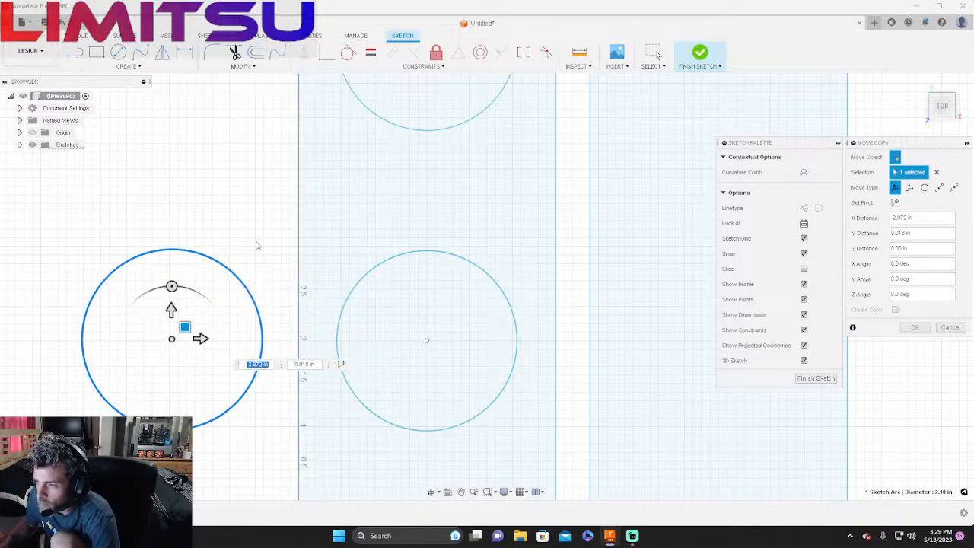
{"action": "key", "text": "Return"}
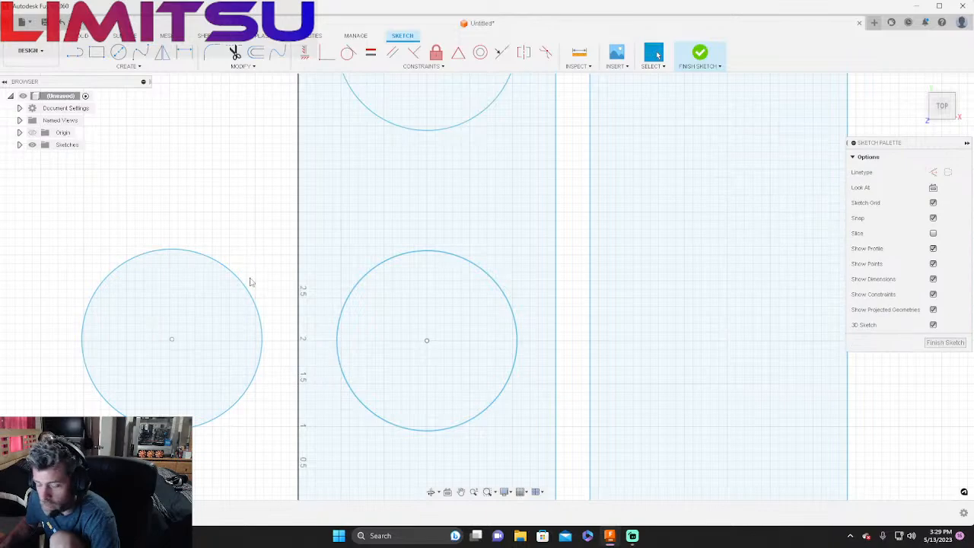
Step: Delete the duplicate circle that was moved outside the strip
{"action": "left_click", "coordinate": [246, 284]}
{"action": "key", "text": "Delete"}
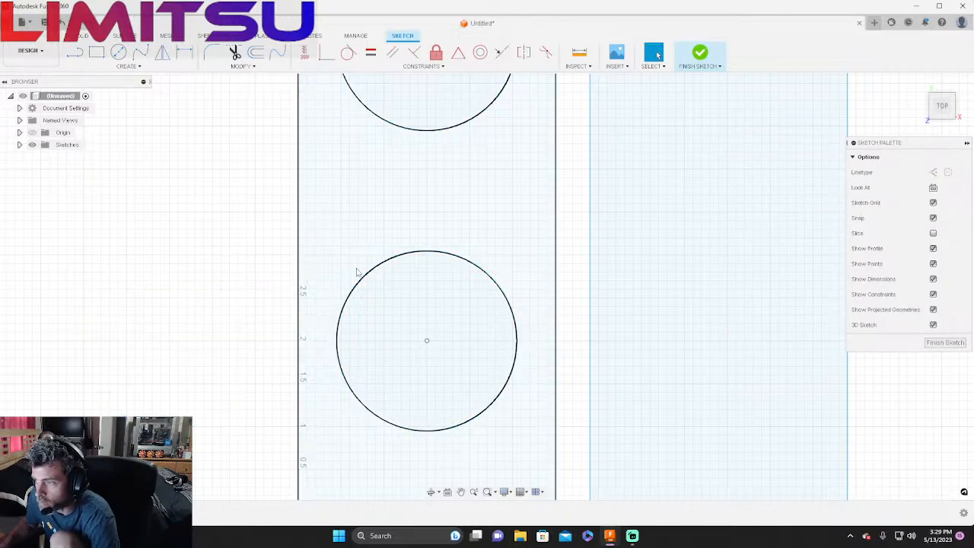
Step: Try deleting the circle still on the strip's lowest hole and undo that deletion
{"action": "left_click", "coordinate": [377, 272]}
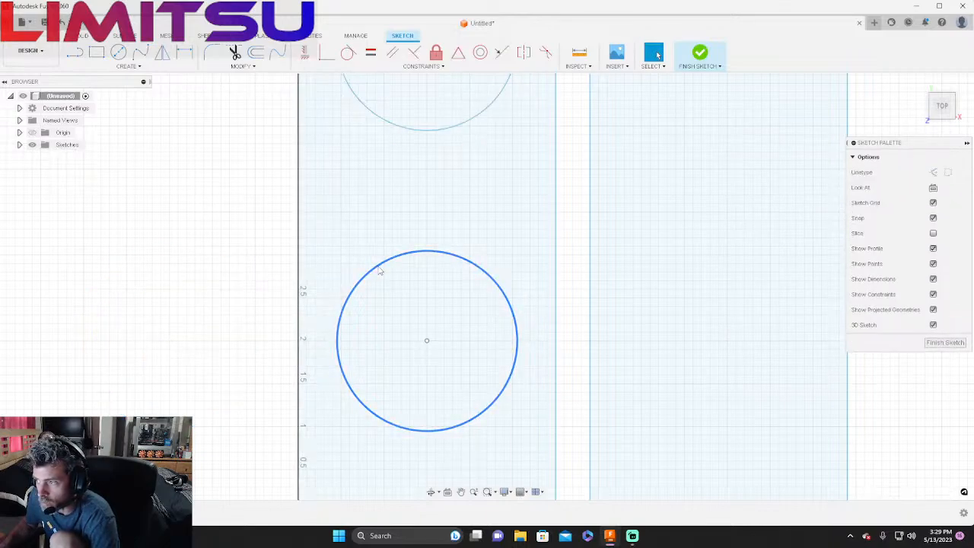
{"action": "key", "text": "Delete"}
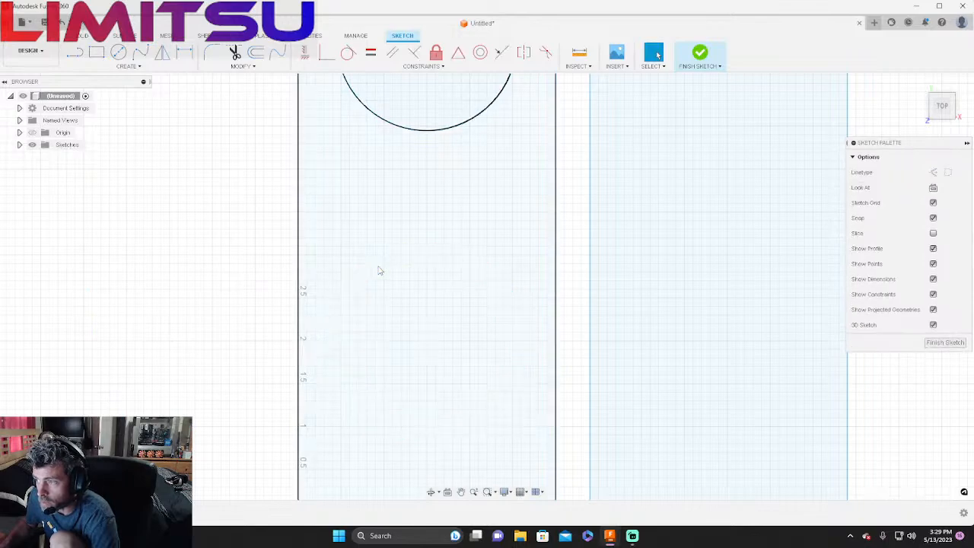
{"action": "key", "text": "ctrl+z"}
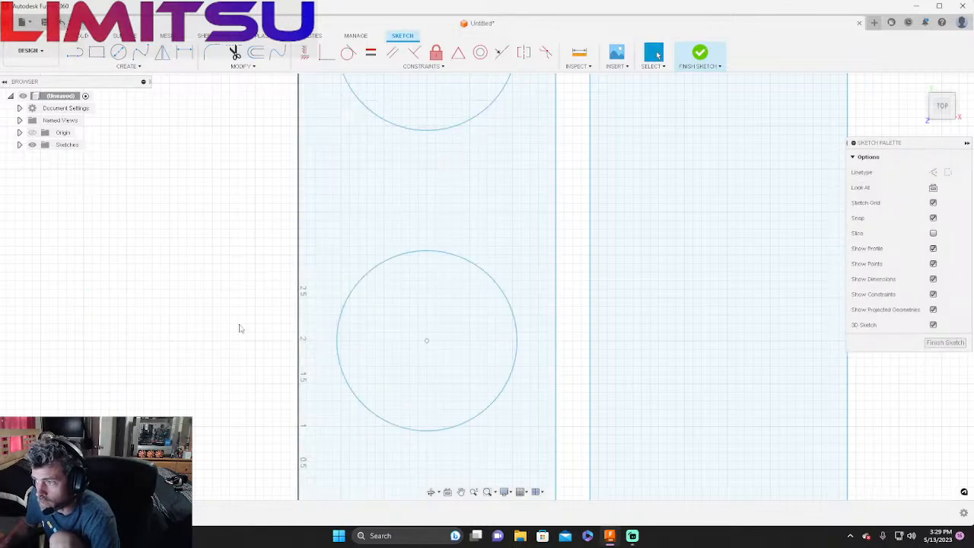
Step: Look over the whole flat-part layout, including the strip's holes, the plain rectangle and the triangular gussets above the strip
{"action": "scroll", "coordinate": [369, 459], "scroll_direction": "down", "scroll_amount": 5}
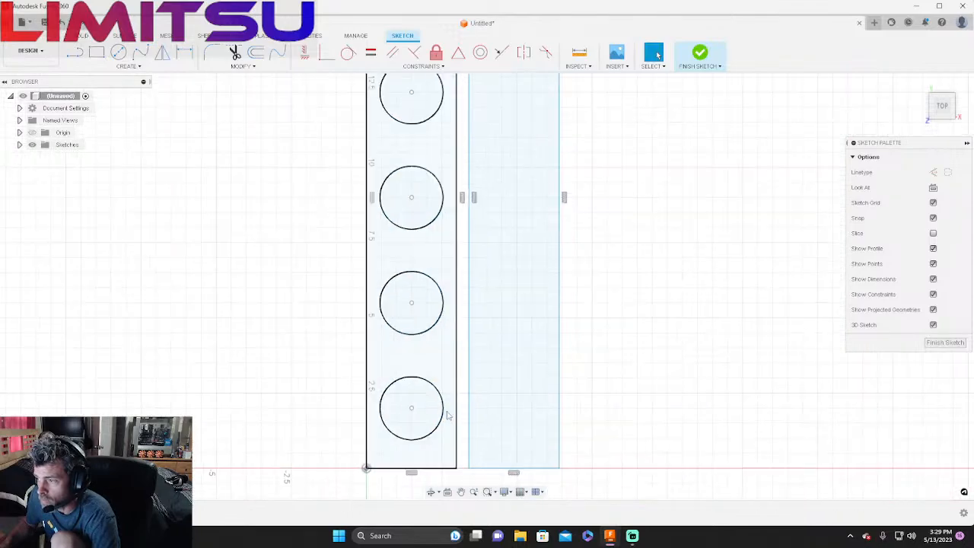
{"action": "scroll", "coordinate": [448, 415], "scroll_direction": "down", "scroll_amount": 2}
{"action": "scroll", "coordinate": [448, 415], "scroll_direction": "down", "scroll_amount": 4}
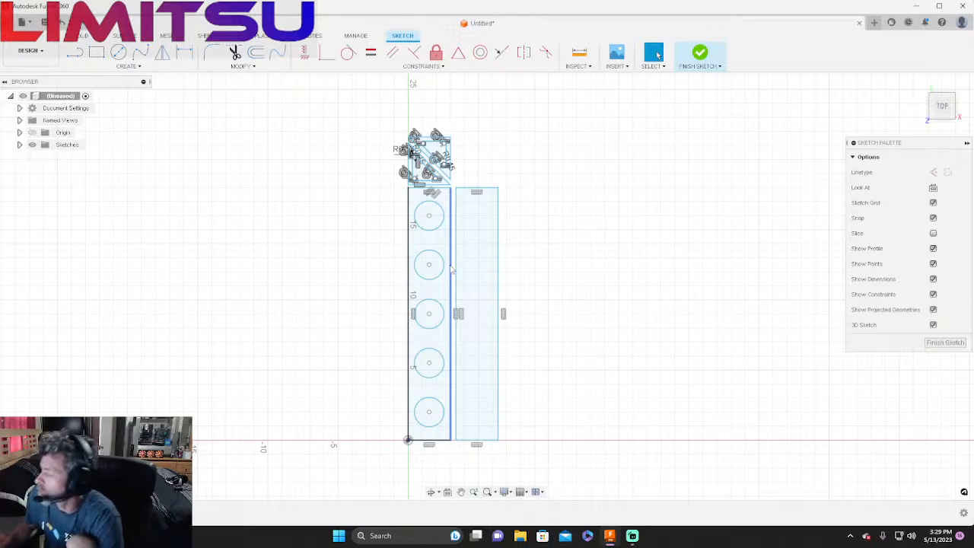
{"action": "left_click", "coordinate": [432, 249]}
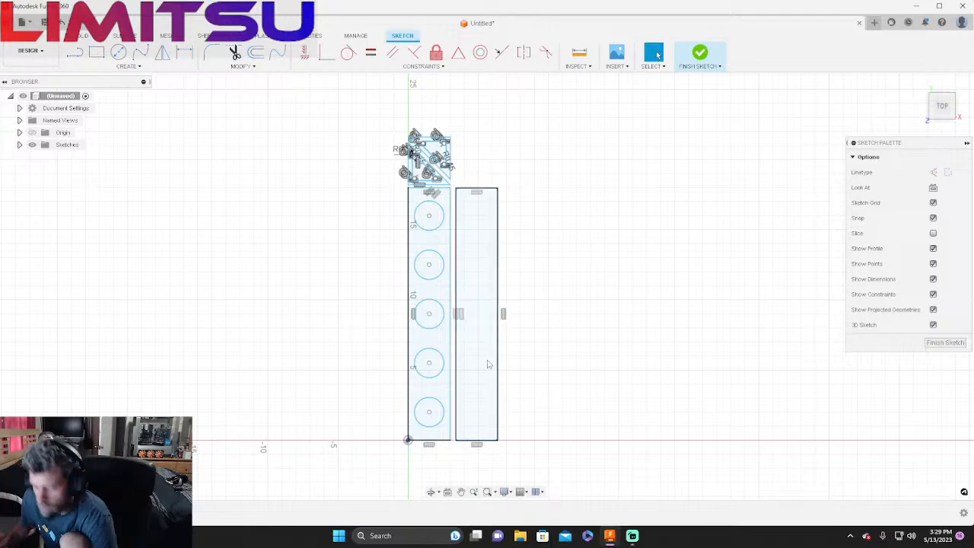
{"action": "scroll", "coordinate": [546, 319], "scroll_direction": "down", "scroll_amount": 2}
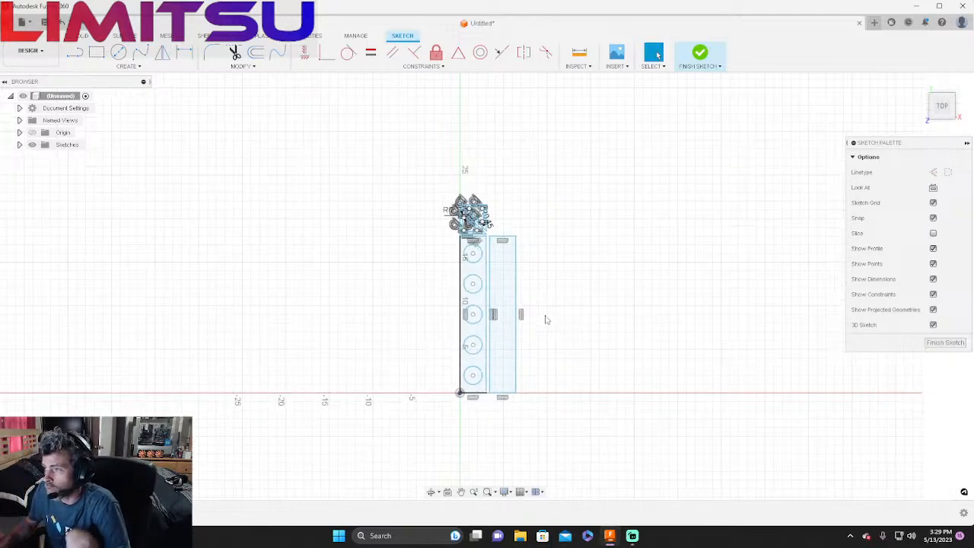
{"action": "scroll", "coordinate": [472, 238], "scroll_direction": "up", "scroll_amount": 6}
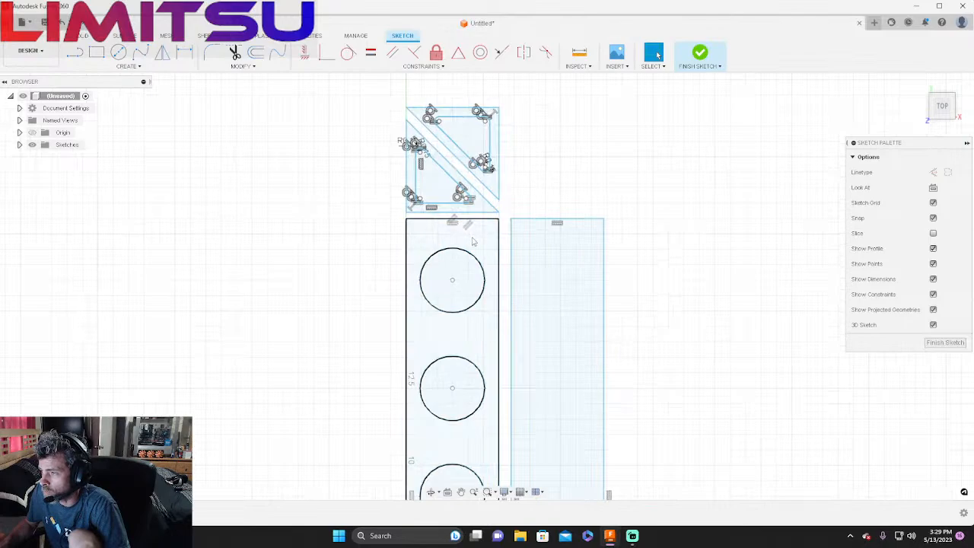
{"action": "scroll", "coordinate": [484, 310], "scroll_direction": "down", "scroll_amount": 3}
{"action": "scroll", "coordinate": [488, 323], "scroll_direction": "down", "scroll_amount": 3}
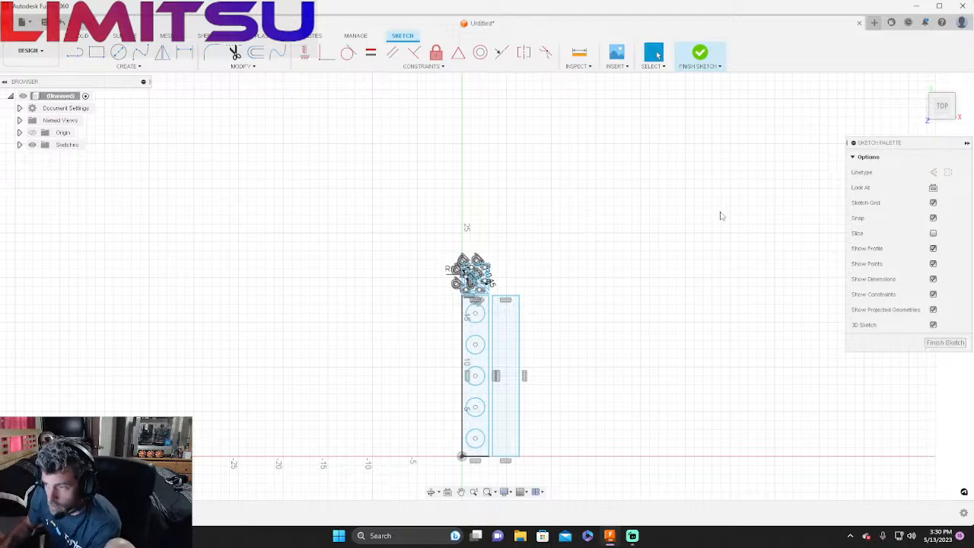
Step: Draw a 3 in wide by 12 in tall rectangle standing on the X axis, a small gap to the right of the plain rectangle
{"action": "left_click", "coordinate": [101, 55]}
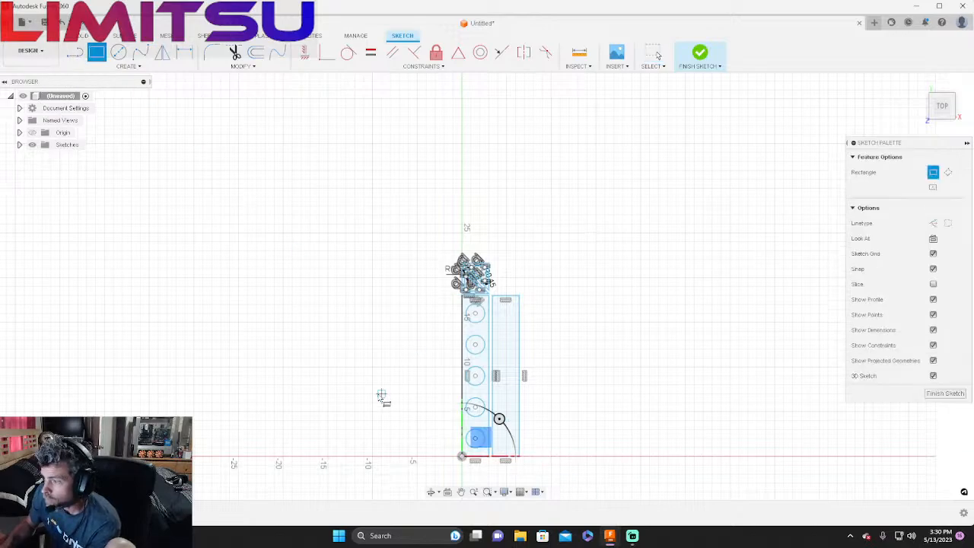
{"action": "scroll", "coordinate": [376, 400], "scroll_direction": "down", "scroll_amount": 5}
{"action": "scroll", "coordinate": [478, 432], "scroll_direction": "up", "scroll_amount": 4}
{"action": "scroll", "coordinate": [478, 432], "scroll_direction": "up", "scroll_amount": 5}
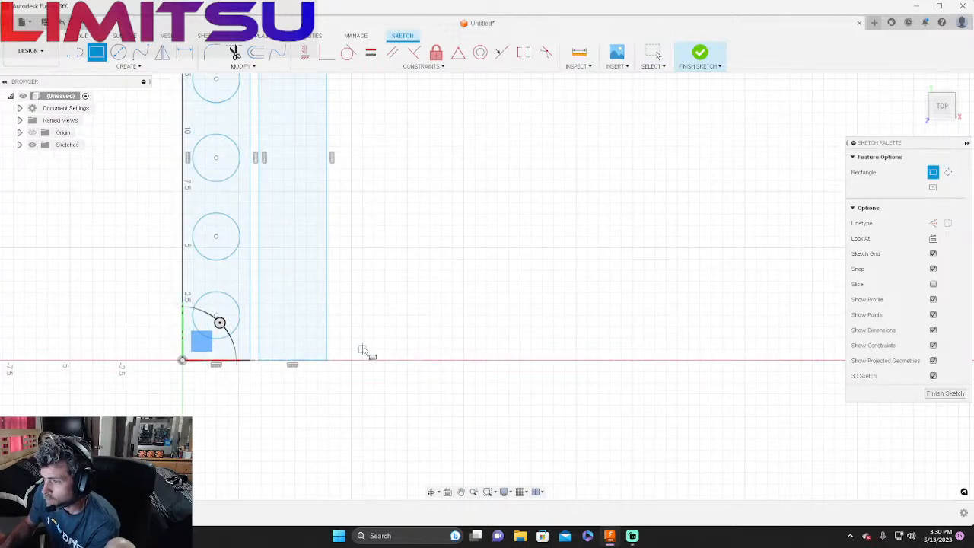
{"action": "scroll", "coordinate": [364, 348], "scroll_direction": "down", "scroll_amount": 2}
{"action": "scroll", "coordinate": [346, 348], "scroll_direction": "up", "scroll_amount": 2}
{"action": "scroll", "coordinate": [346, 349], "scroll_direction": "up", "scroll_amount": 2}
{"action": "scroll", "coordinate": [350, 357], "scroll_direction": "up", "scroll_amount": 1}
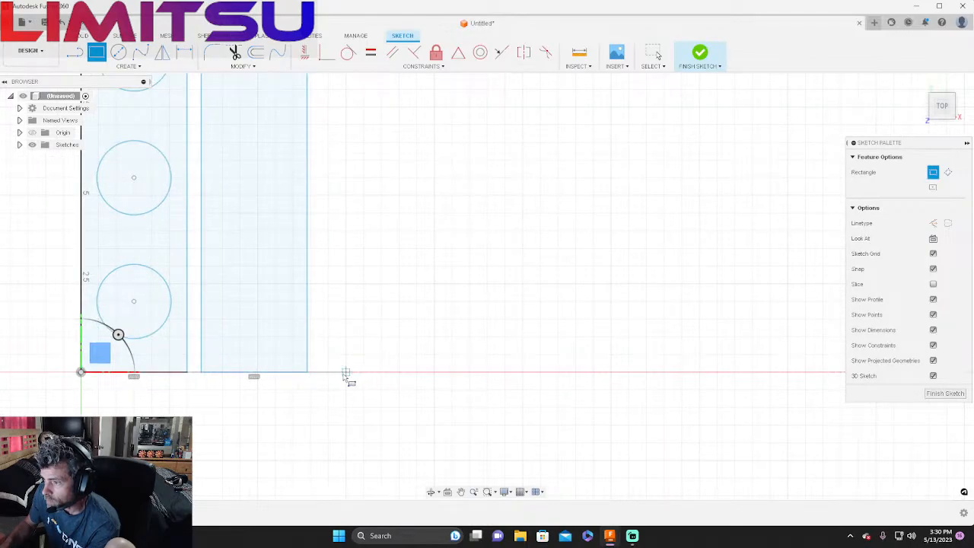
{"action": "scroll", "coordinate": [309, 367], "scroll_direction": "up", "scroll_amount": 3}
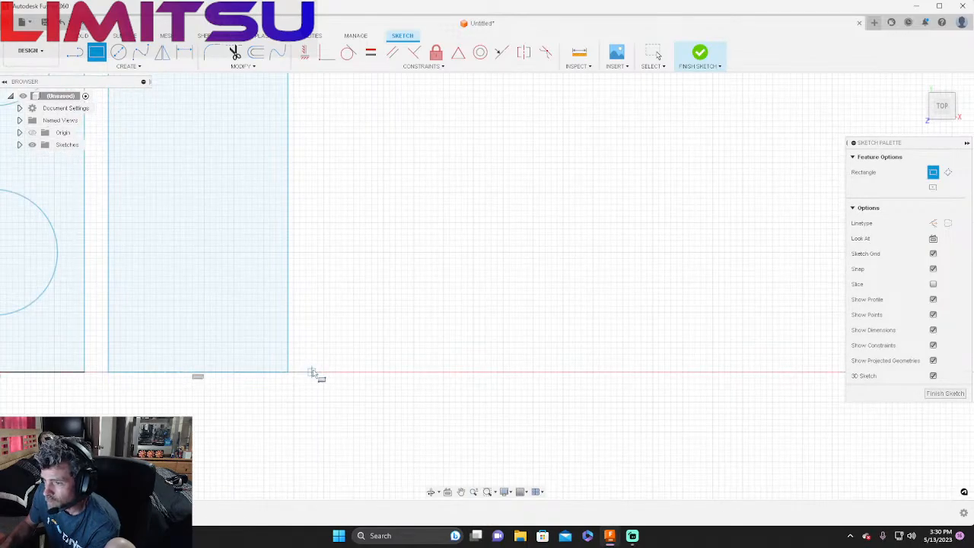
{"action": "scroll", "coordinate": [445, 398], "scroll_direction": "down", "scroll_amount": 2}
{"action": "scroll", "coordinate": [444, 399], "scroll_direction": "down", "scroll_amount": 1}
{"action": "scroll", "coordinate": [221, 373], "scroll_direction": "up", "scroll_amount": 1}
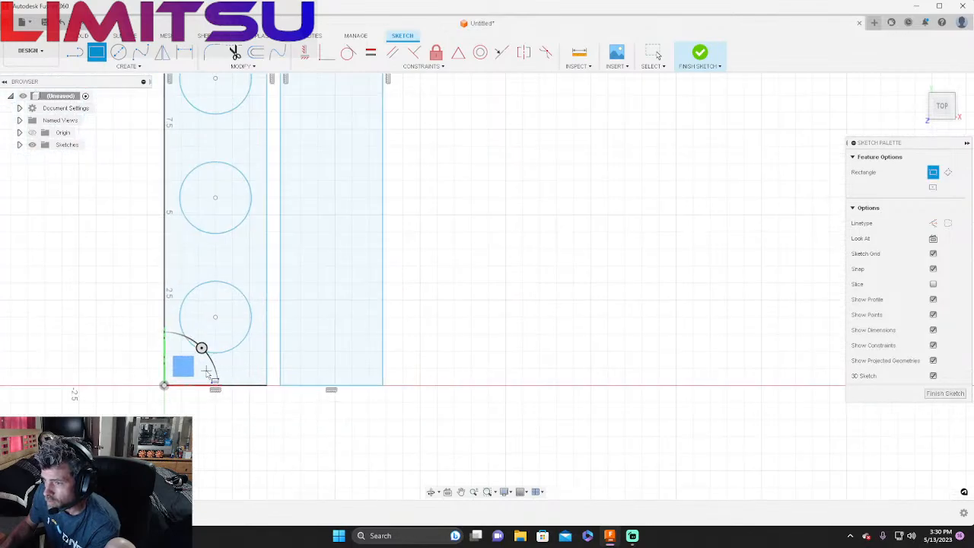
{"action": "scroll", "coordinate": [227, 374], "scroll_direction": "up", "scroll_amount": 1}
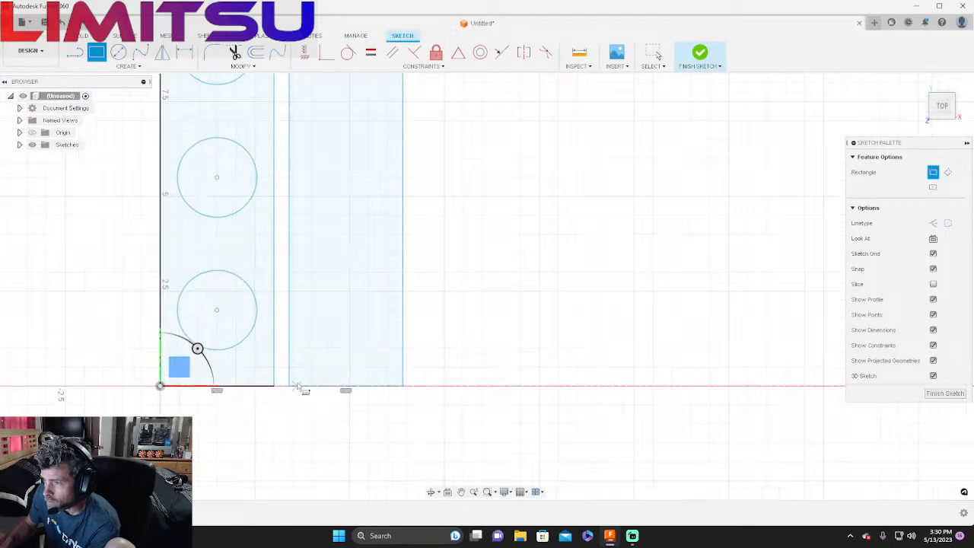
{"action": "scroll", "coordinate": [343, 385], "scroll_direction": "up", "scroll_amount": 1}
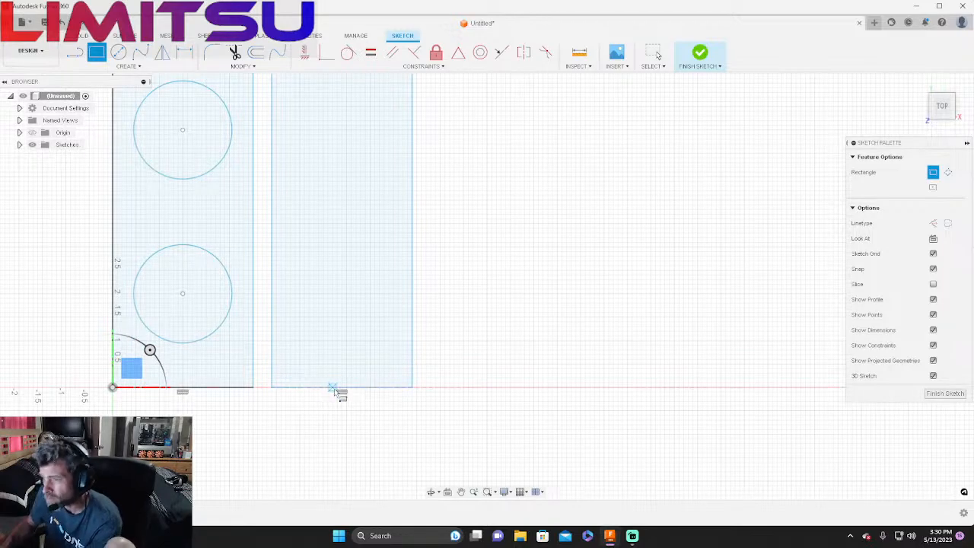
{"action": "scroll", "coordinate": [282, 374], "scroll_direction": "up", "scroll_amount": 1}
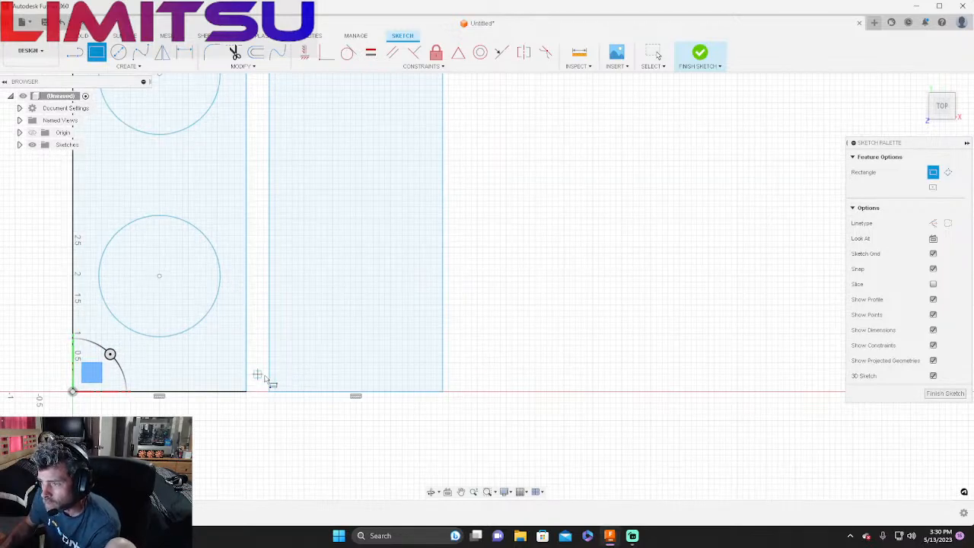
{"action": "scroll", "coordinate": [458, 393], "scroll_direction": "up", "scroll_amount": 1}
{"action": "left_click", "coordinate": [459, 393]}
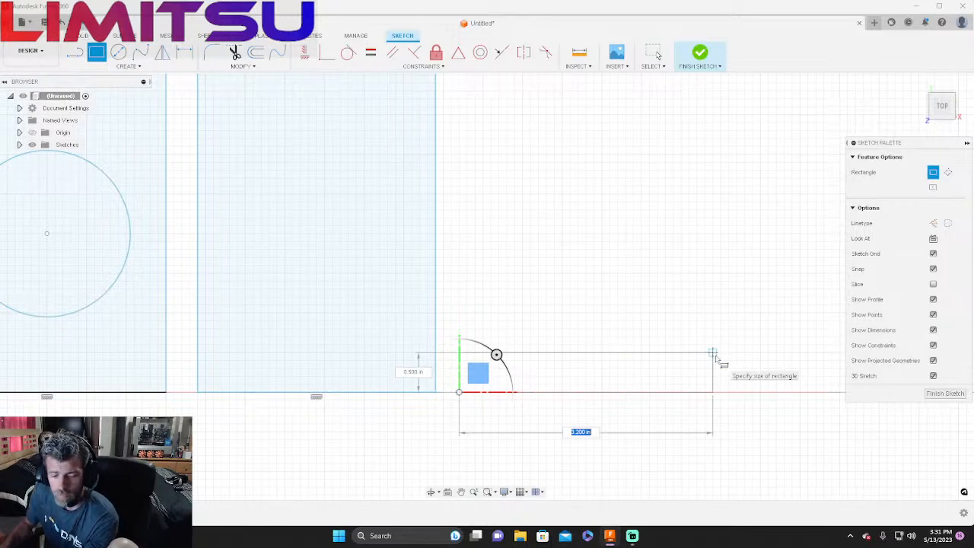
{"action": "type", "text": "3"}
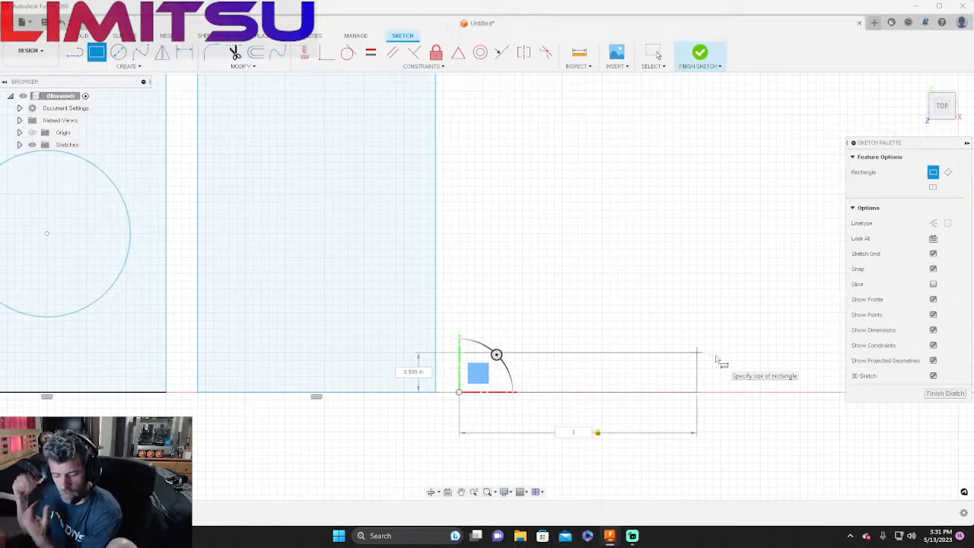
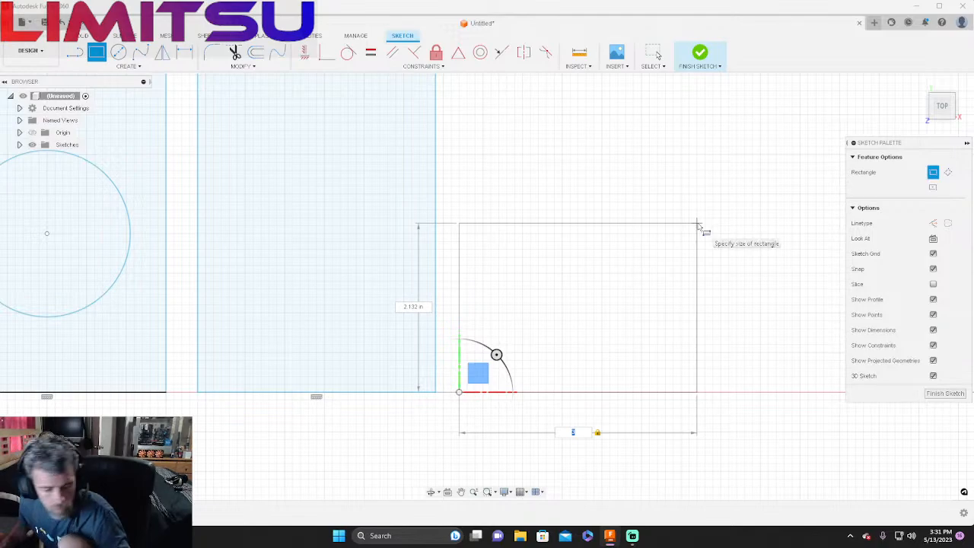
{"action": "key", "text": "Tab"}
{"action": "type", "text": "1"}
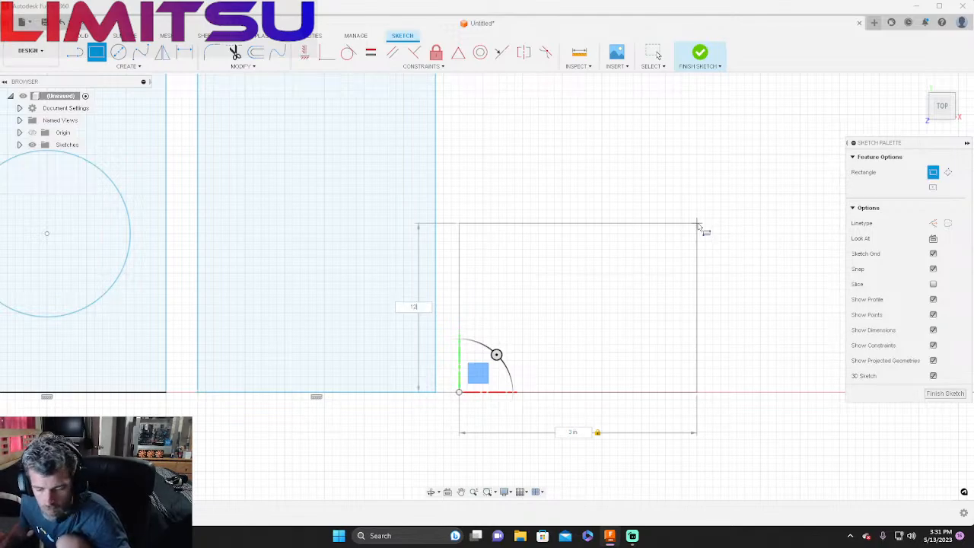
{"action": "type", "text": "2"}
{"action": "key", "text": "Return"}
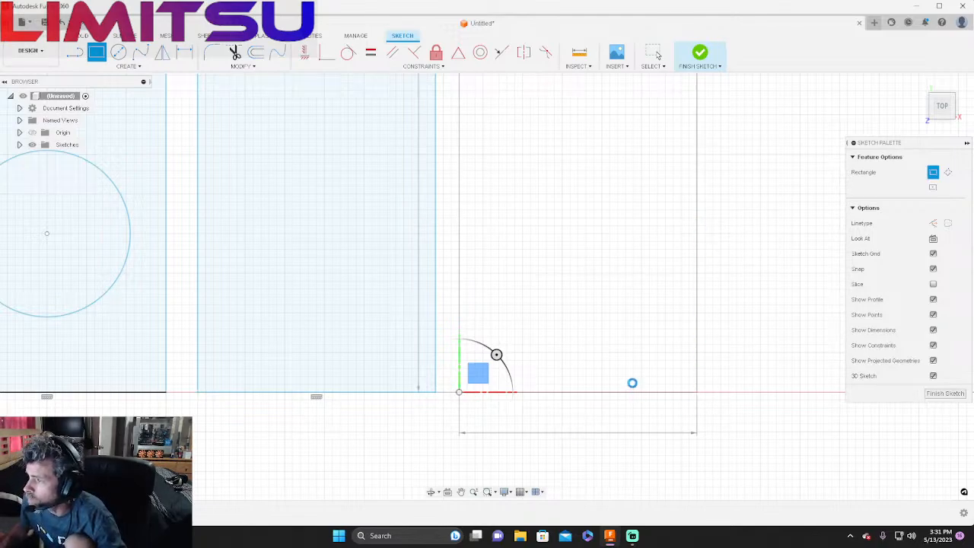
{"action": "key", "text": "Escape"}
Step: Draw a narrow rectangle standing on the X axis just right of the 12 in rectangle, matching its height
{"action": "scroll", "coordinate": [449, 356], "scroll_direction": "down", "scroll_amount": 6}
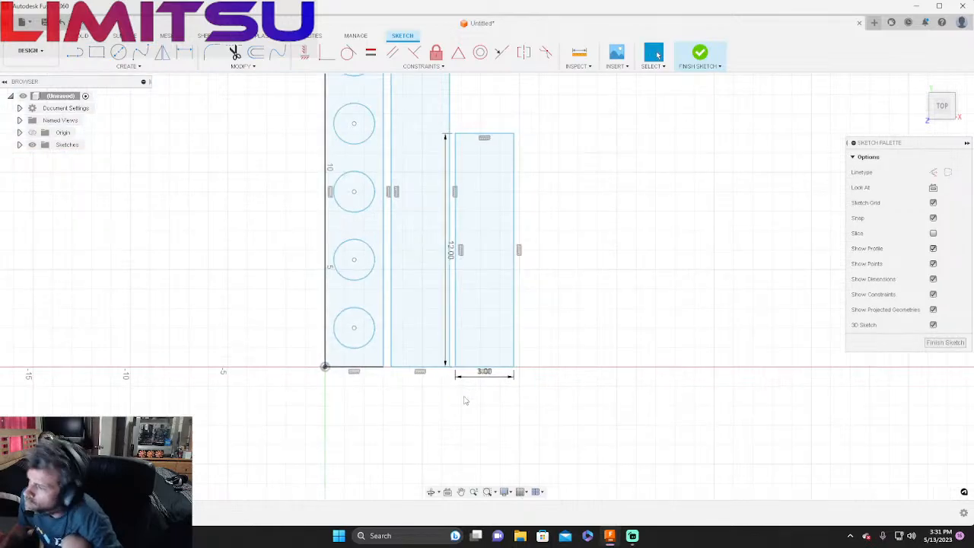
{"action": "scroll", "coordinate": [466, 401], "scroll_direction": "down", "scroll_amount": 3}
{"action": "scroll", "coordinate": [472, 305], "scroll_direction": "up", "scroll_amount": 1}
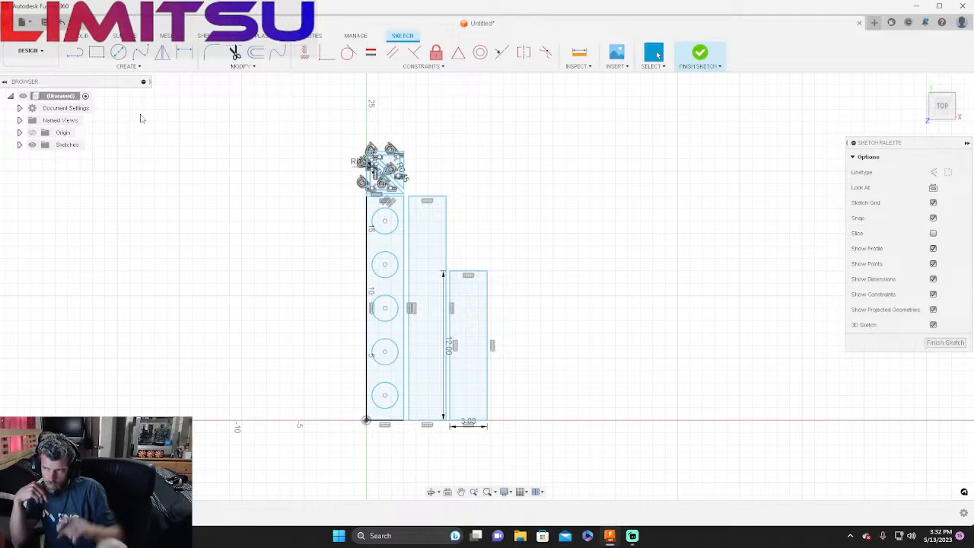
{"action": "key", "text": "r"}
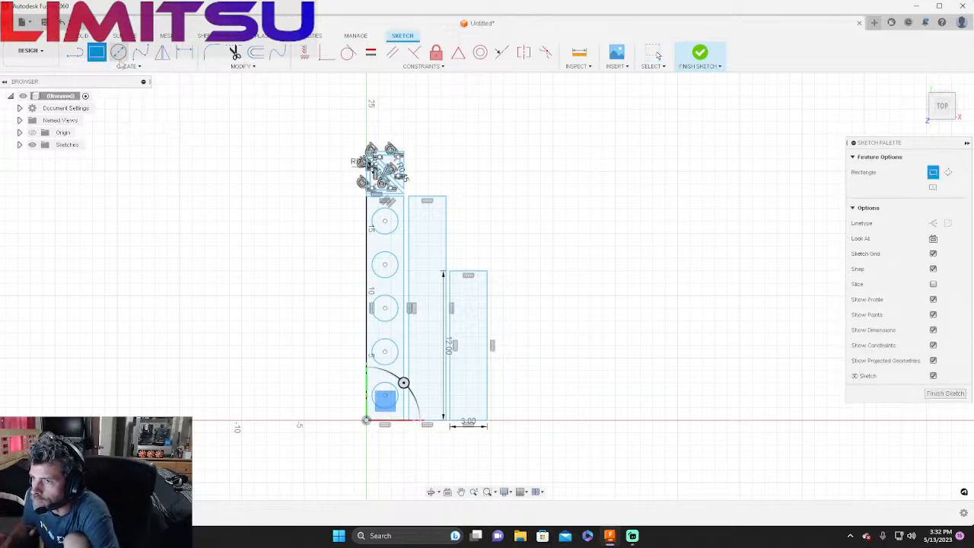
{"action": "scroll", "coordinate": [521, 411], "scroll_direction": "up", "scroll_amount": 2}
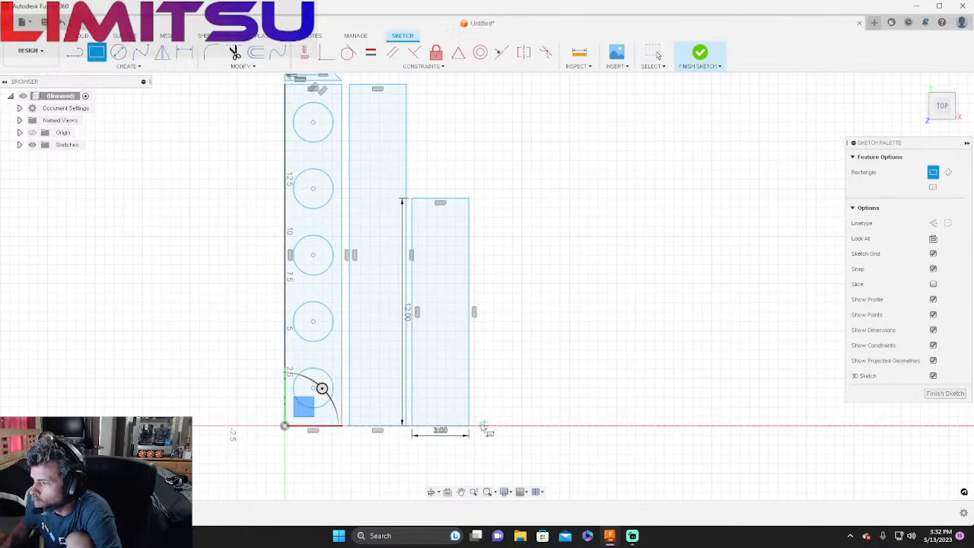
{"action": "scroll", "coordinate": [479, 427], "scroll_direction": "up", "scroll_amount": 2}
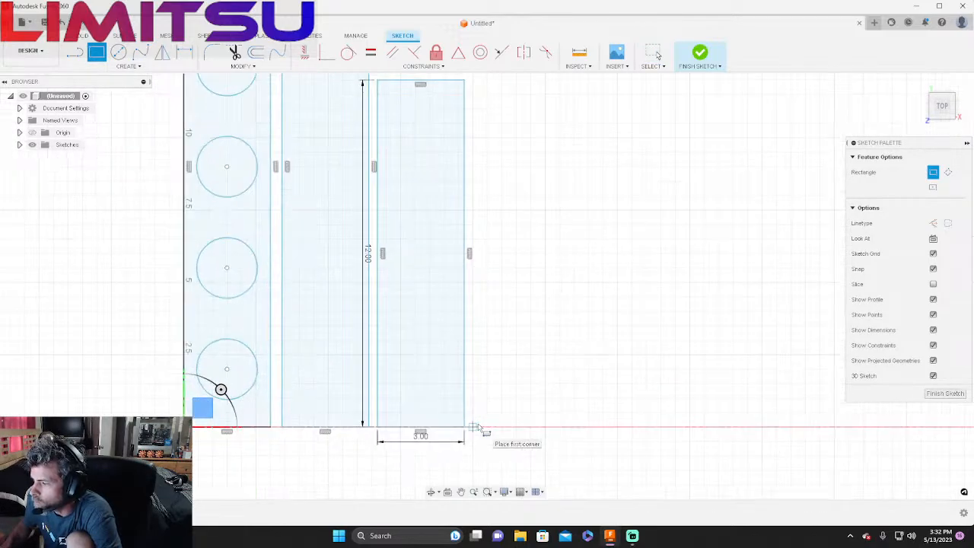
{"action": "left_click", "coordinate": [473, 427]}
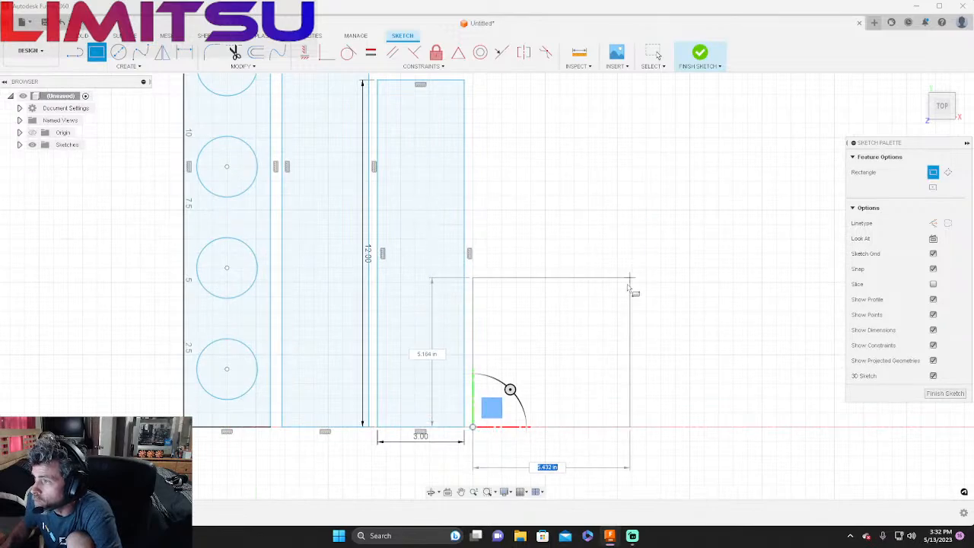
{"action": "scroll", "coordinate": [554, 371], "scroll_direction": "down", "scroll_amount": 2}
{"action": "scroll", "coordinate": [623, 210], "scroll_direction": "up", "scroll_amount": 1}
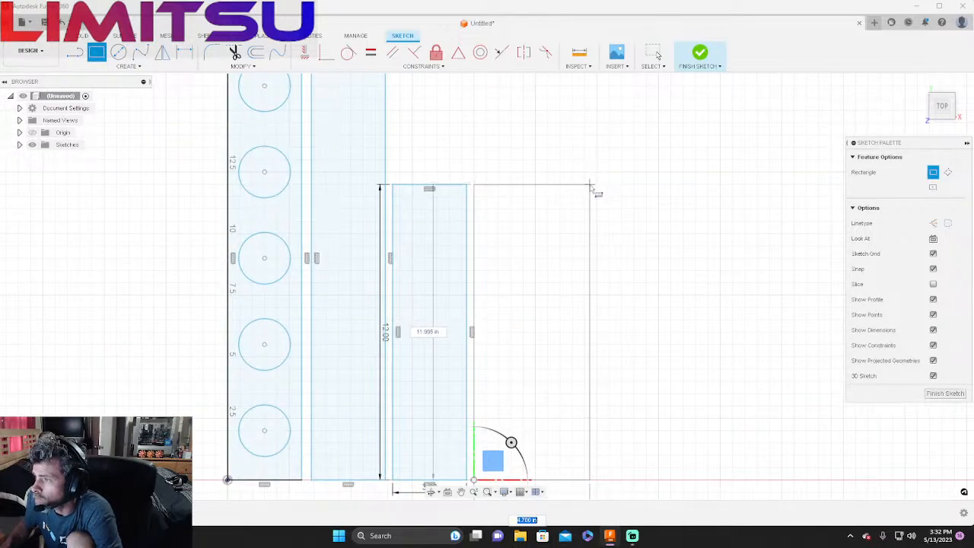
{"action": "left_click", "coordinate": [498, 184]}
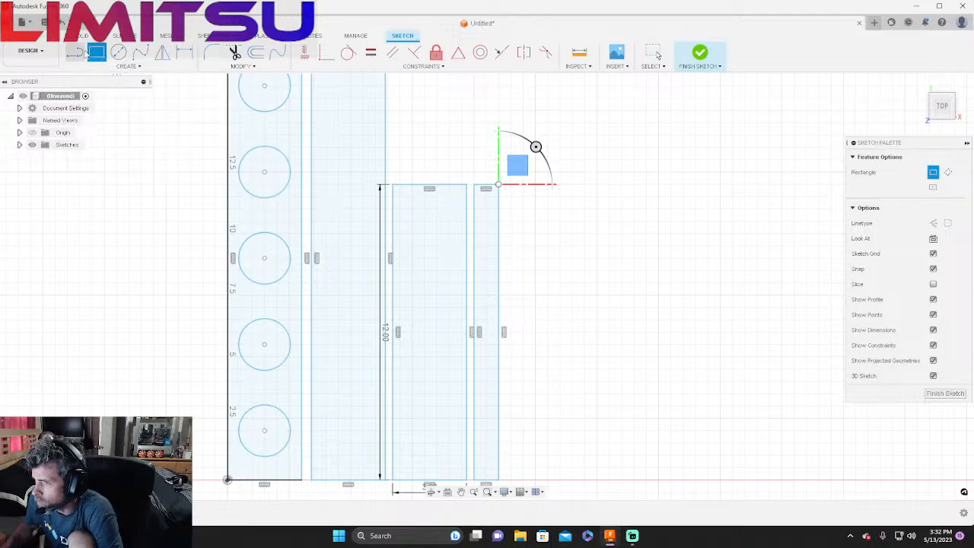
{"action": "left_click", "coordinate": [81, 57]}
{"action": "scroll", "coordinate": [533, 186], "scroll_direction": "down", "scroll_amount": 2}
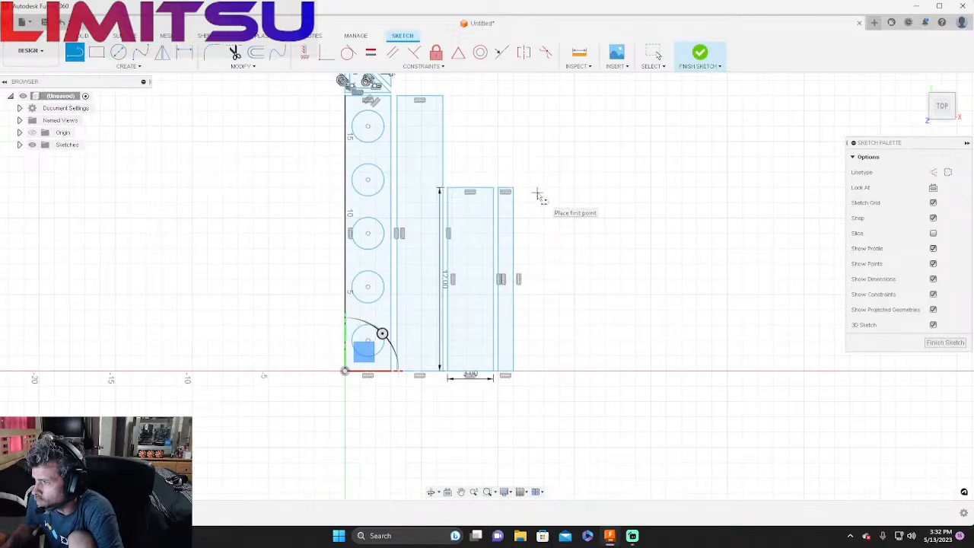
{"action": "scroll", "coordinate": [540, 190], "scroll_direction": "up", "scroll_amount": 6}
{"action": "scroll", "coordinate": [432, 191], "scroll_direction": "up", "scroll_amount": 3}
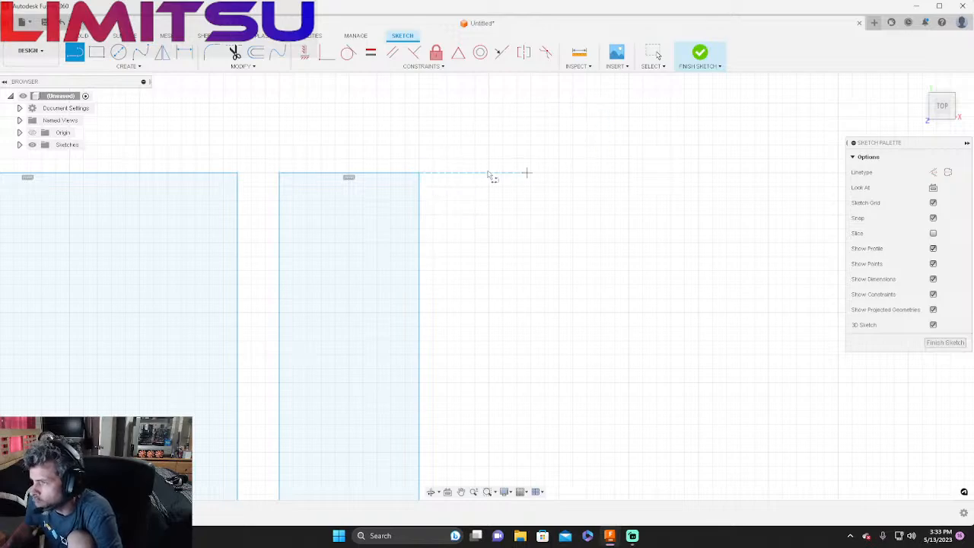
Step: Draw a 1 in wide by 12 in tall rectangle just right of the narrow strip, from its top level down to the X axis
{"action": "left_click", "coordinate": [96, 53]}
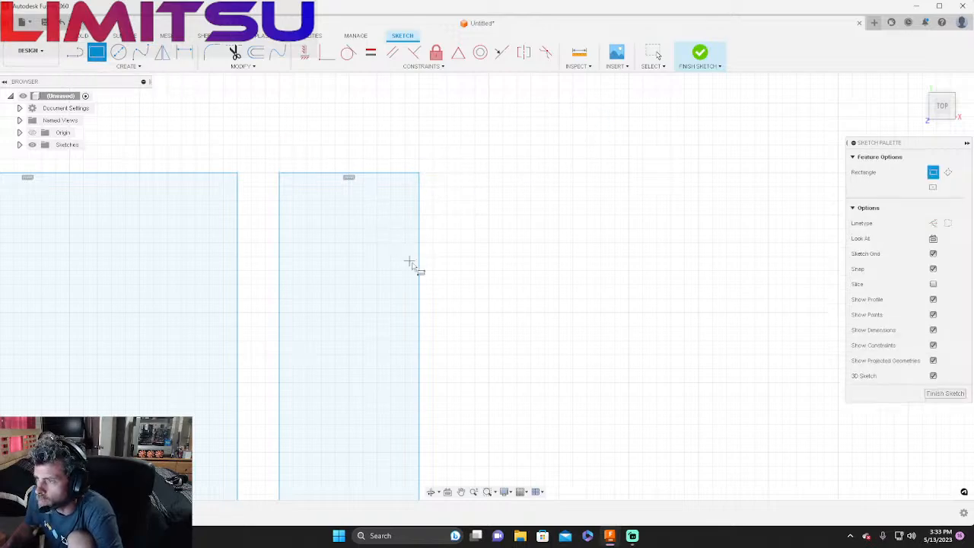
{"action": "scroll", "coordinate": [367, 187], "scroll_direction": "down", "scroll_amount": 5}
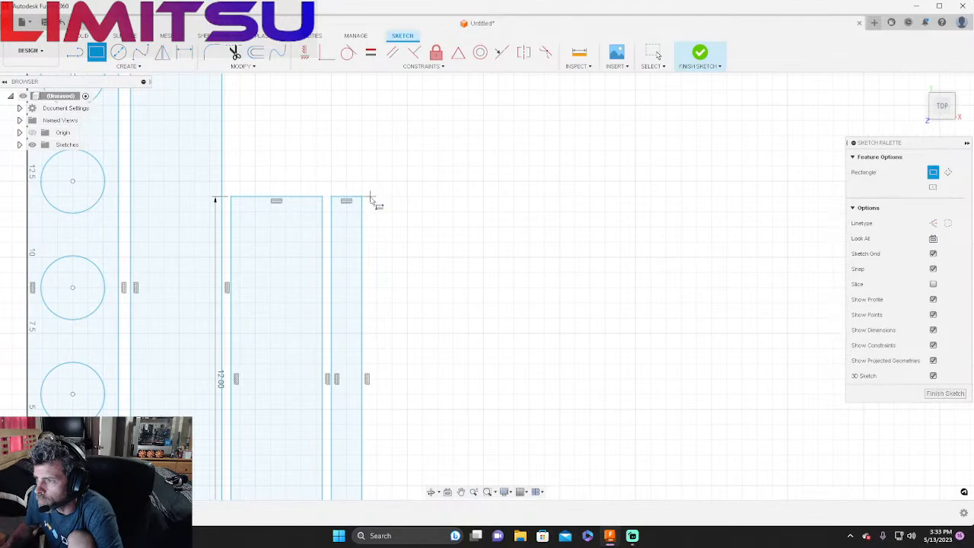
{"action": "scroll", "coordinate": [369, 201], "scroll_direction": "up", "scroll_amount": 4}
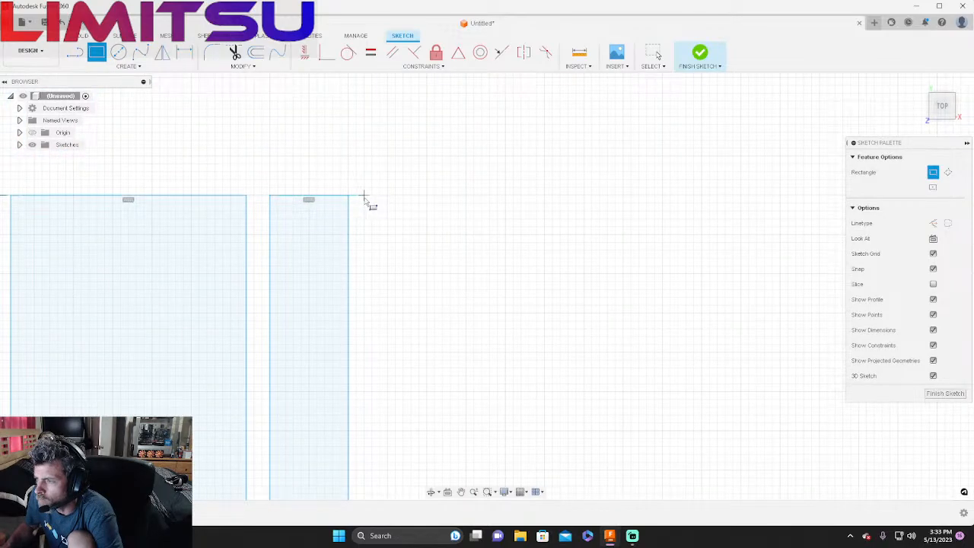
{"action": "left_click", "coordinate": [364, 197]}
{"action": "scroll", "coordinate": [335, 244], "scroll_direction": "down", "scroll_amount": 5}
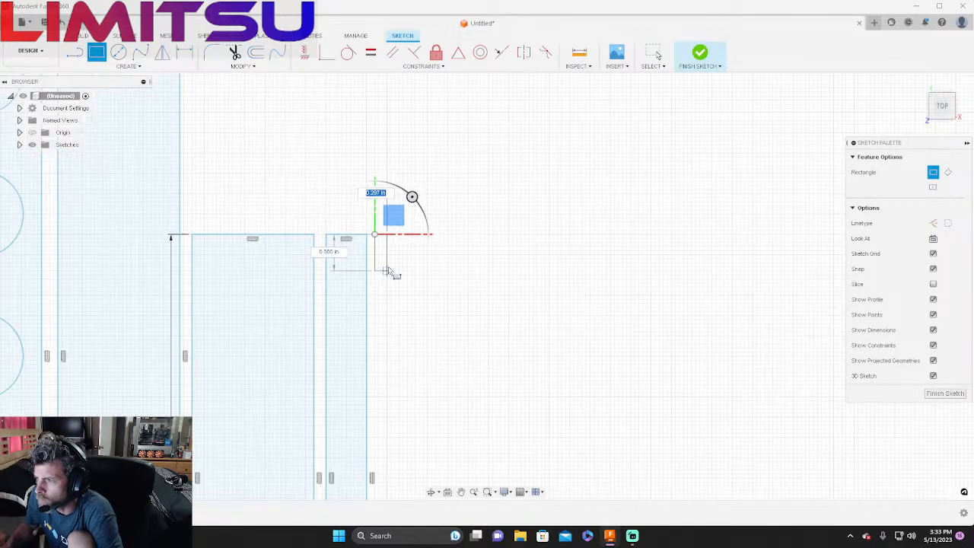
{"action": "scroll", "coordinate": [354, 318], "scroll_direction": "up", "scroll_amount": 5}
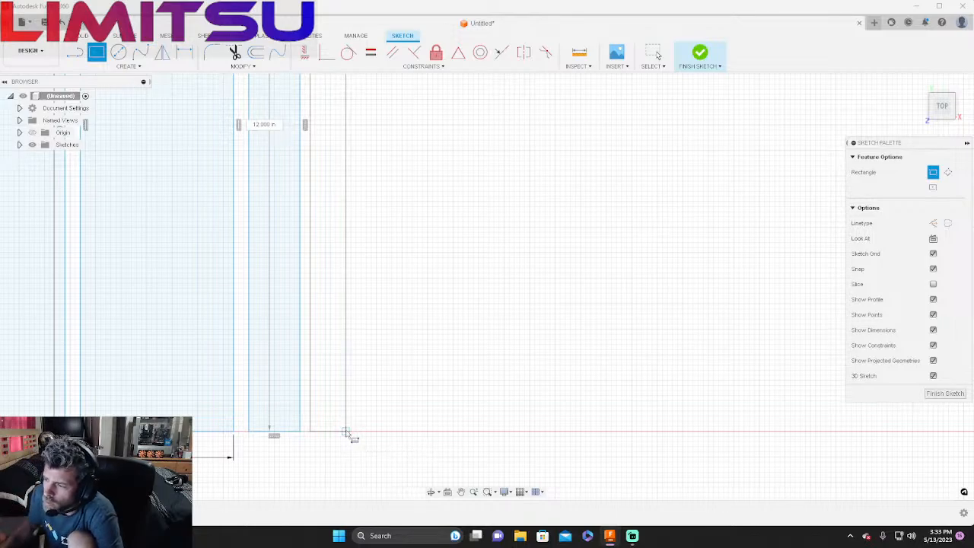
{"action": "scroll", "coordinate": [348, 434], "scroll_direction": "down", "scroll_amount": 5}
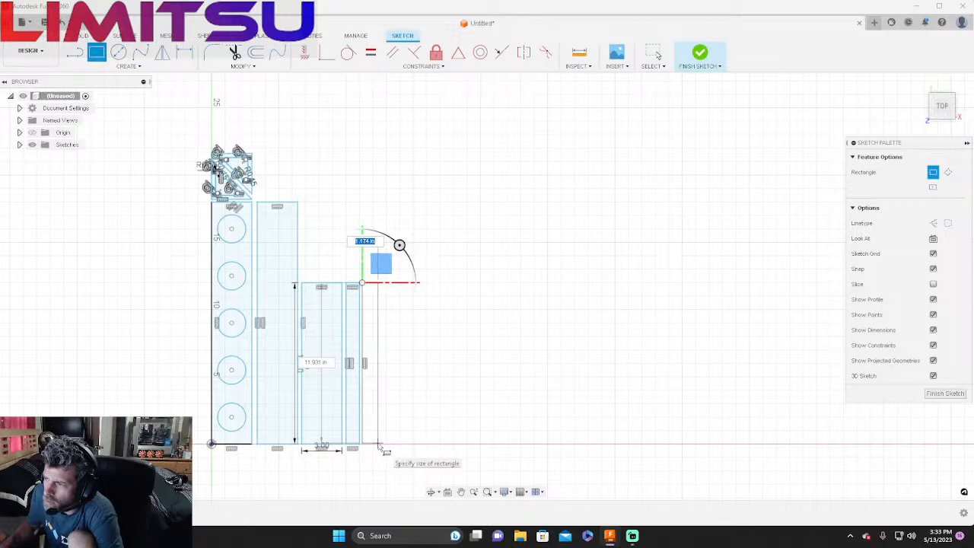
{"action": "scroll", "coordinate": [379, 446], "scroll_direction": "up", "scroll_amount": 2}
{"action": "scroll", "coordinate": [380, 448], "scroll_direction": "down", "scroll_amount": 1}
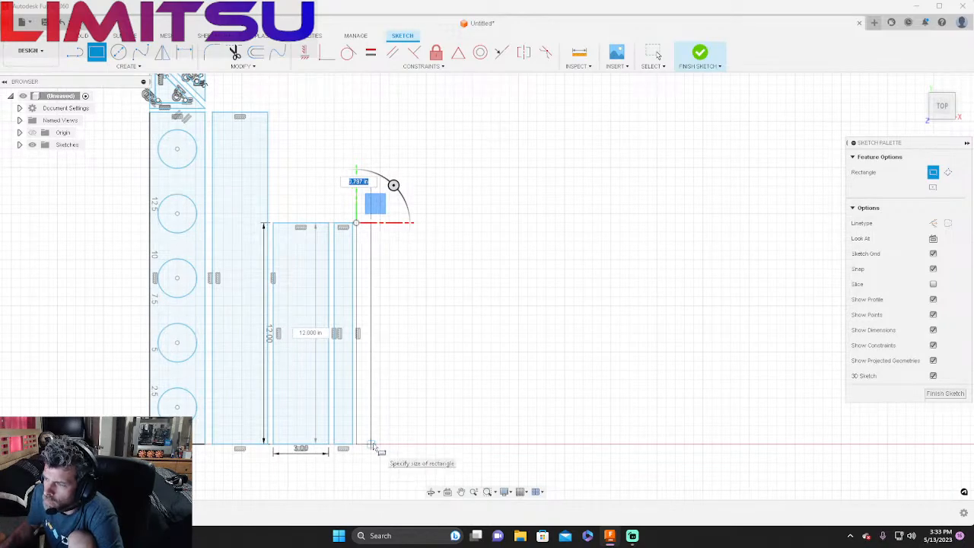
{"action": "scroll", "coordinate": [373, 446], "scroll_direction": "up", "scroll_amount": 2}
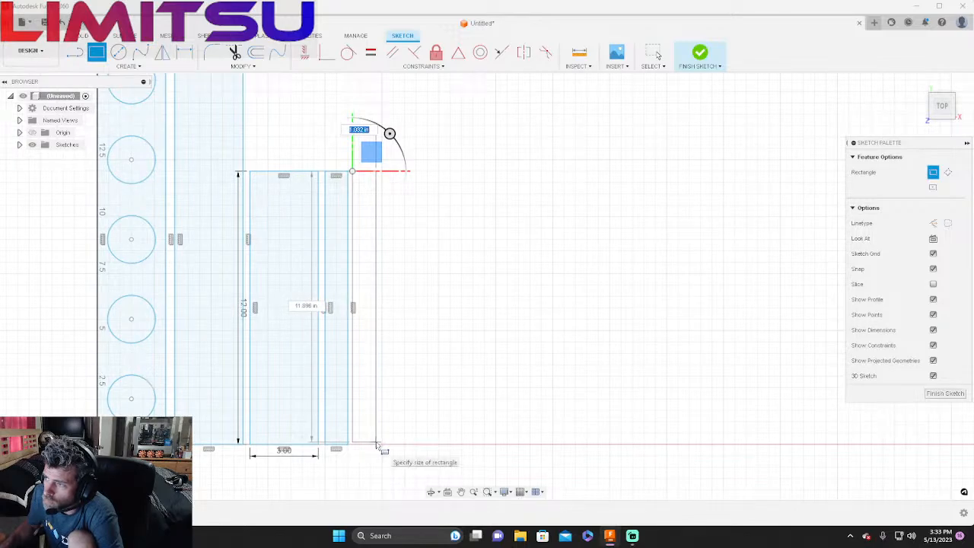
{"action": "scroll", "coordinate": [378, 447], "scroll_direction": "up", "scroll_amount": 1}
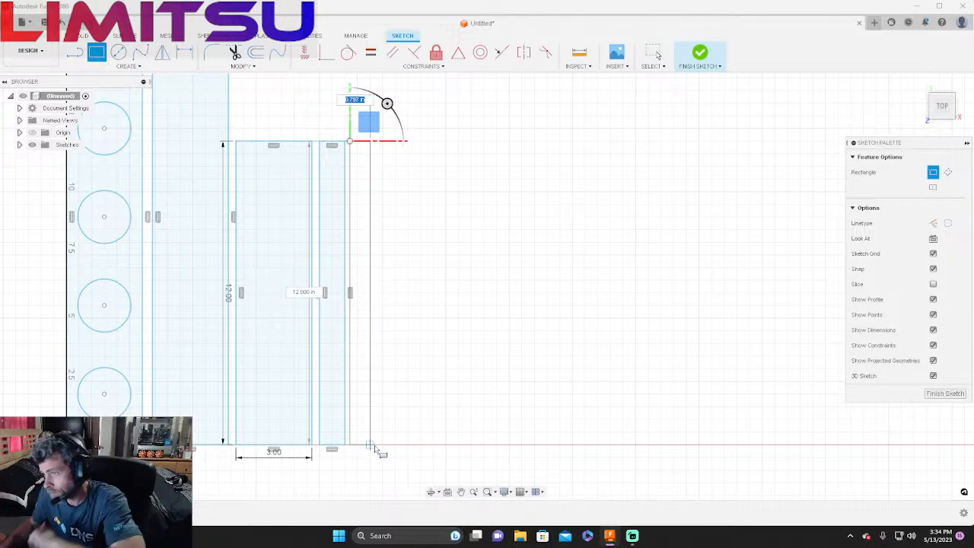
{"action": "scroll", "coordinate": [378, 450], "scroll_direction": "up", "scroll_amount": 1}
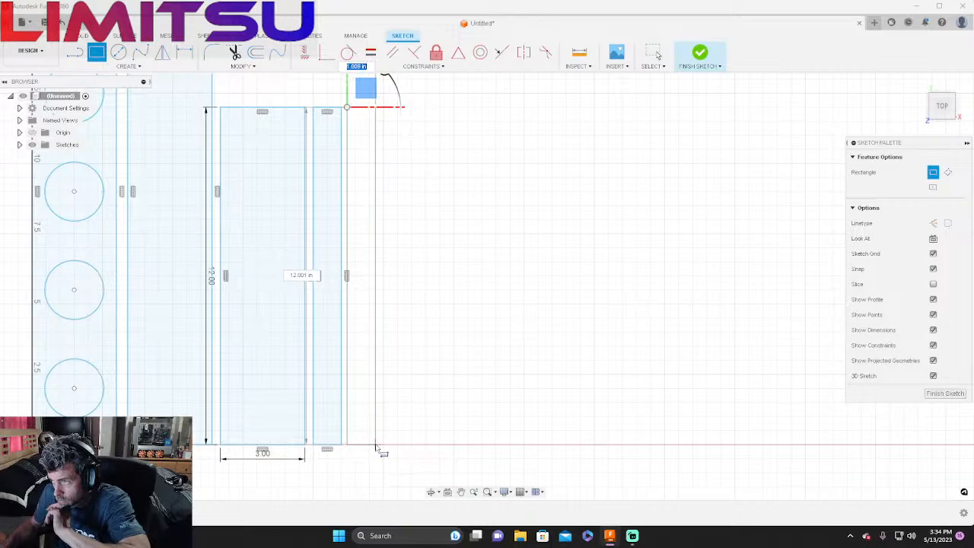
{"action": "type", "text": "1"}
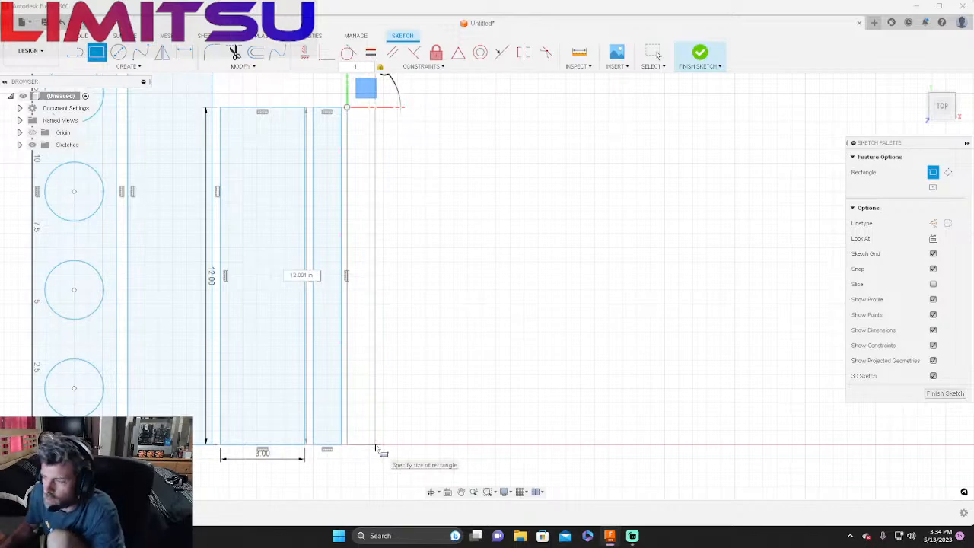
{"action": "left_click", "coordinate": [376, 449]}
{"action": "key", "text": "Escape"}
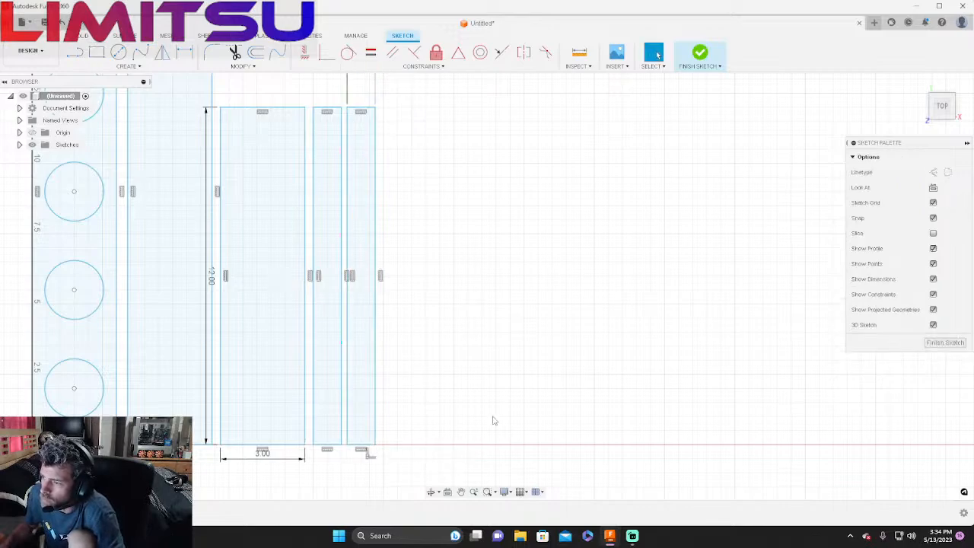
Step: Check the new 1 in wide strip against the other parts of the layout
{"action": "scroll", "coordinate": [426, 444], "scroll_direction": "down", "scroll_amount": 2}
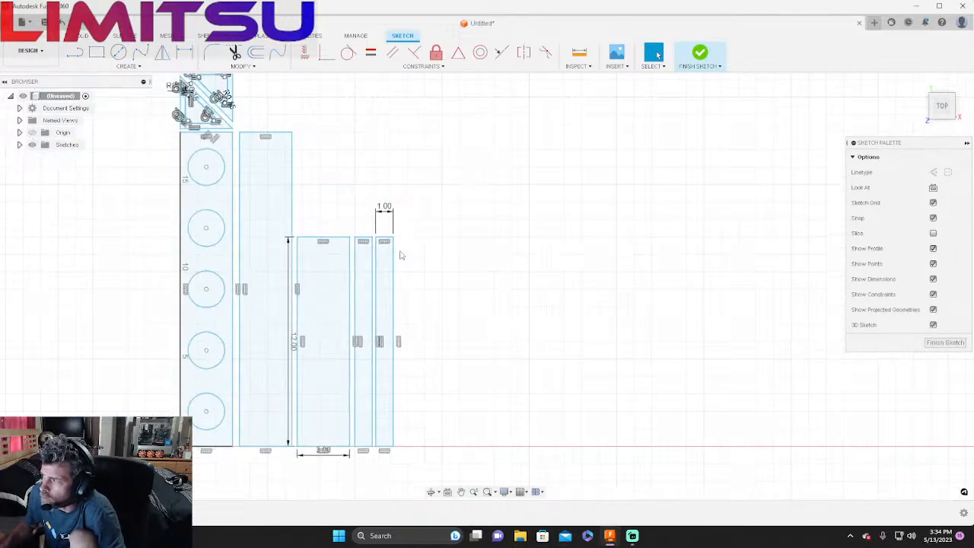
{"action": "scroll", "coordinate": [408, 225], "scroll_direction": "up", "scroll_amount": 1}
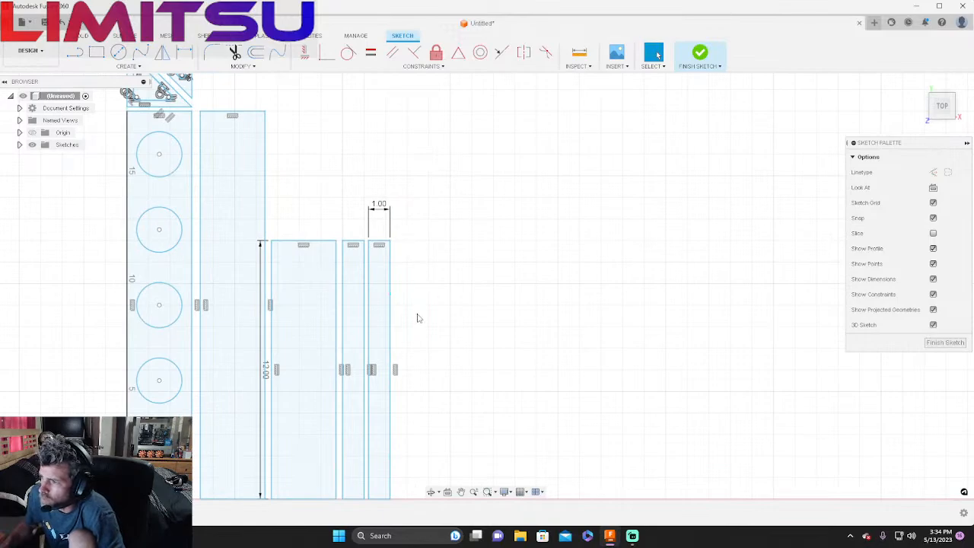
{"action": "scroll", "coordinate": [408, 256], "scroll_direction": "down", "scroll_amount": 2}
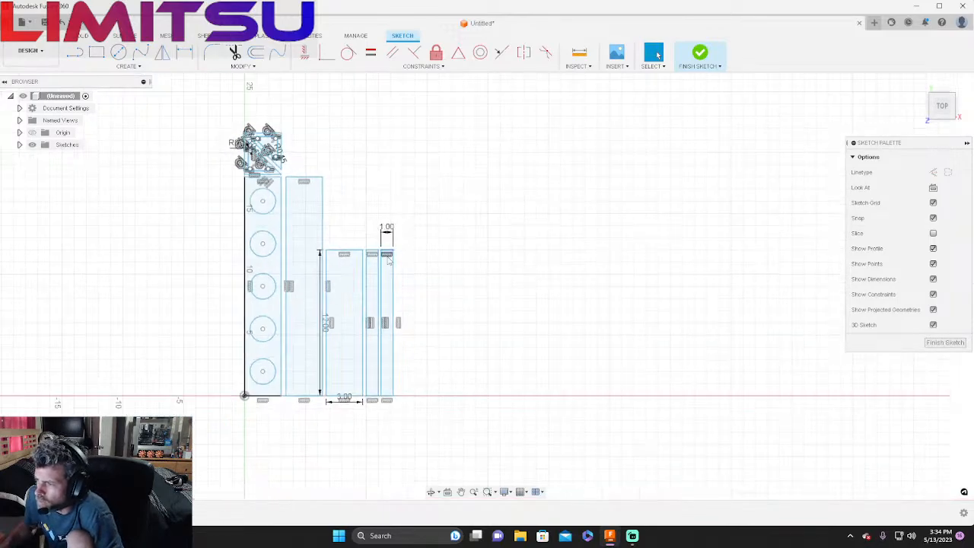
{"action": "scroll", "coordinate": [396, 370], "scroll_direction": "up", "scroll_amount": 3}
{"action": "scroll", "coordinate": [428, 363], "scroll_direction": "down", "scroll_amount": 1}
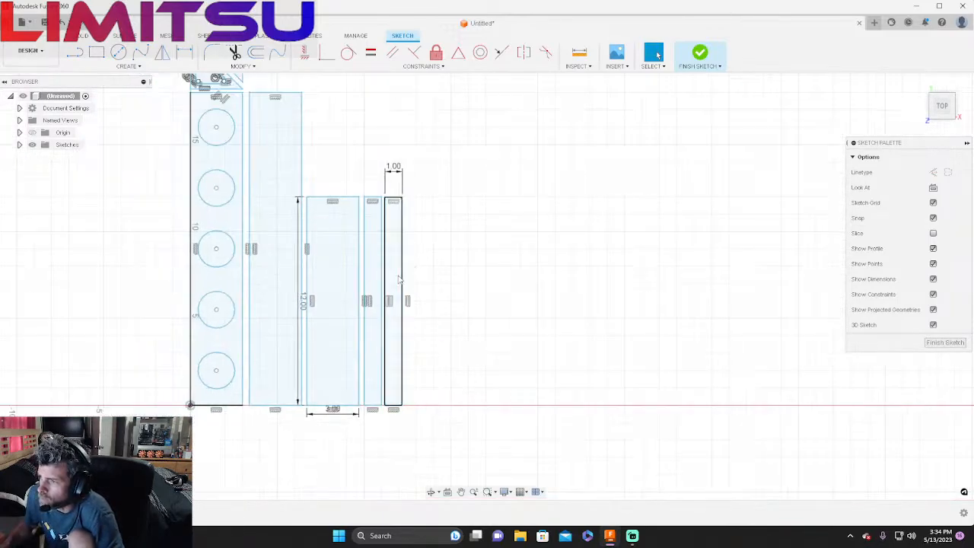
{"action": "scroll", "coordinate": [424, 252], "scroll_direction": "down", "scroll_amount": 2}
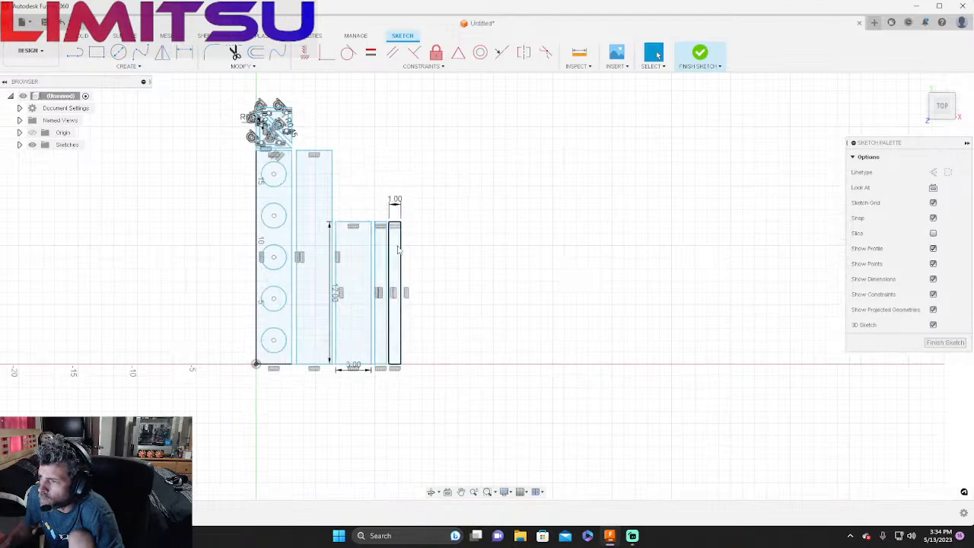
{"action": "left_click", "coordinate": [361, 251]}
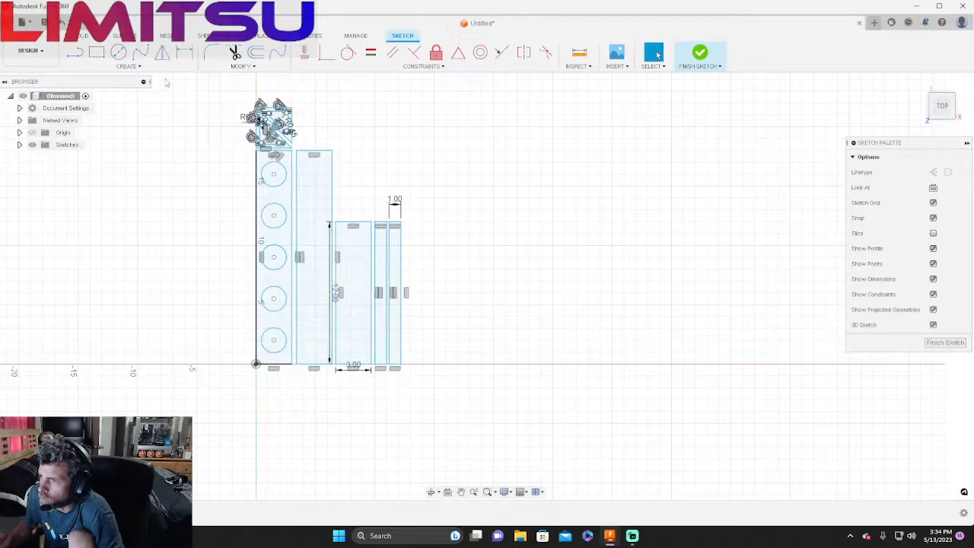
Step: Draw a 3 in wide by 1 in tall rectangle a small gap above the 3 by 12 in rectangle, aligned with its sides
{"action": "left_click", "coordinate": [96, 51]}
{"action": "scroll", "coordinate": [328, 188], "scroll_direction": "up", "scroll_amount": 2}
{"action": "scroll", "coordinate": [371, 234], "scroll_direction": "up", "scroll_amount": 2}
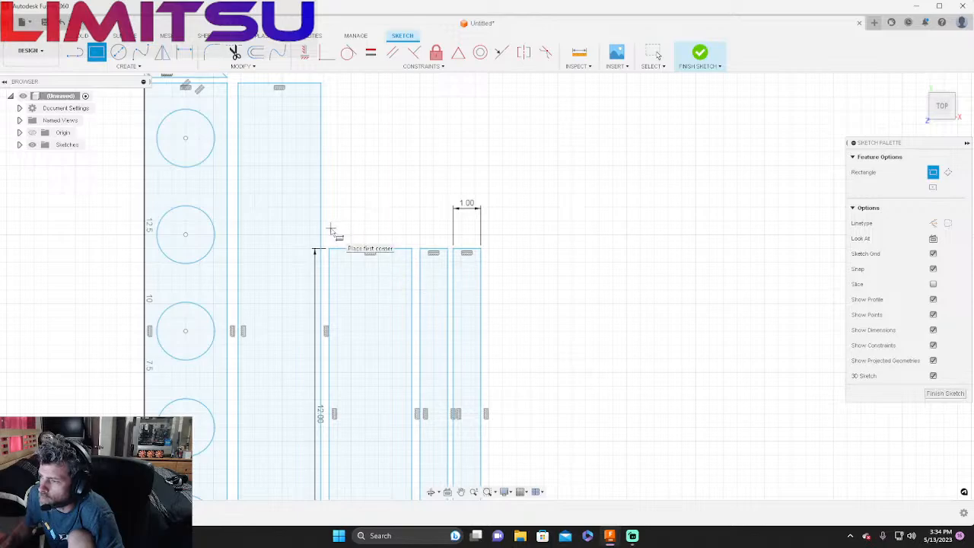
{"action": "scroll", "coordinate": [327, 242], "scroll_direction": "up", "scroll_amount": 3}
{"action": "scroll", "coordinate": [329, 242], "scroll_direction": "up", "scroll_amount": 3}
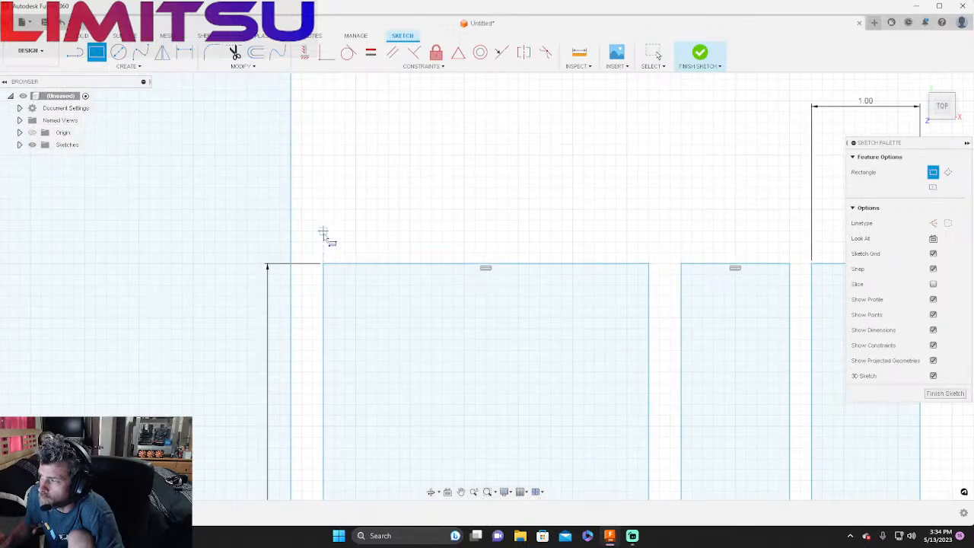
{"action": "left_click", "coordinate": [323, 230]}
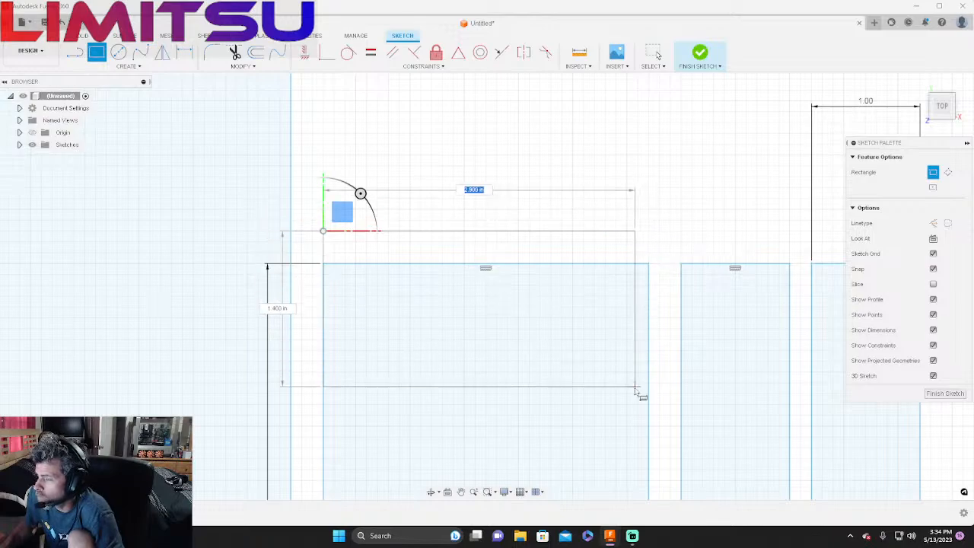
{"action": "scroll", "coordinate": [652, 411], "scroll_direction": "down", "scroll_amount": 2}
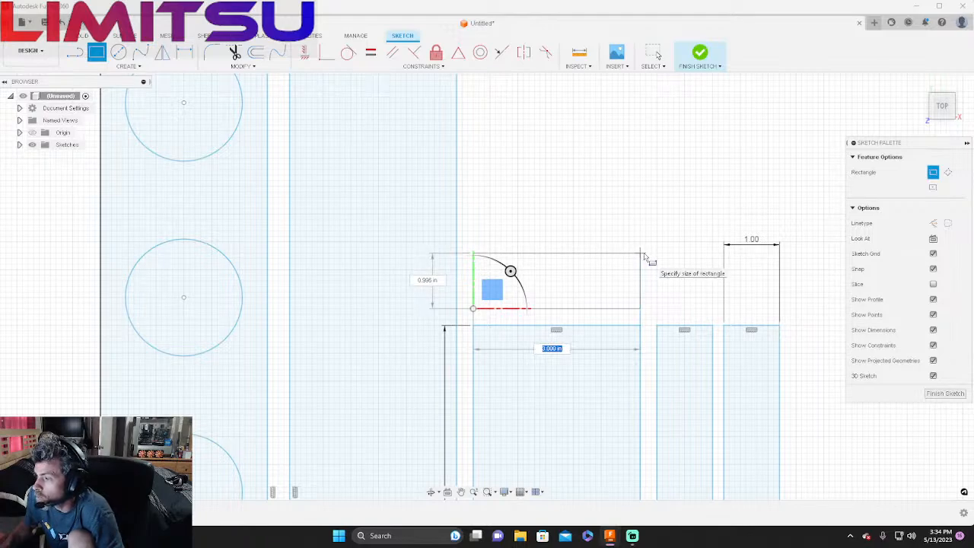
{"action": "key", "text": "Tab"}
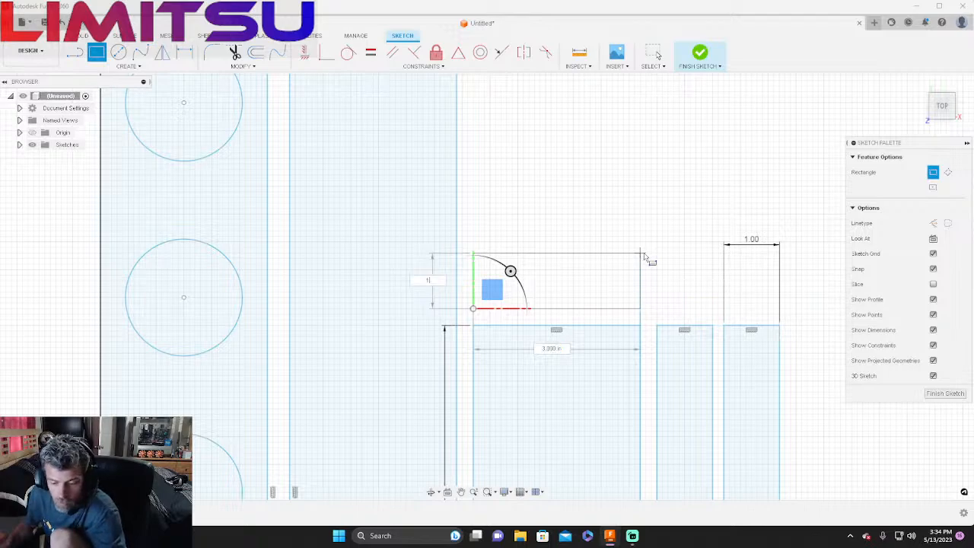
{"action": "type", "text": "1"}
{"action": "key", "text": "Return"}
{"action": "key", "text": "Escape"}
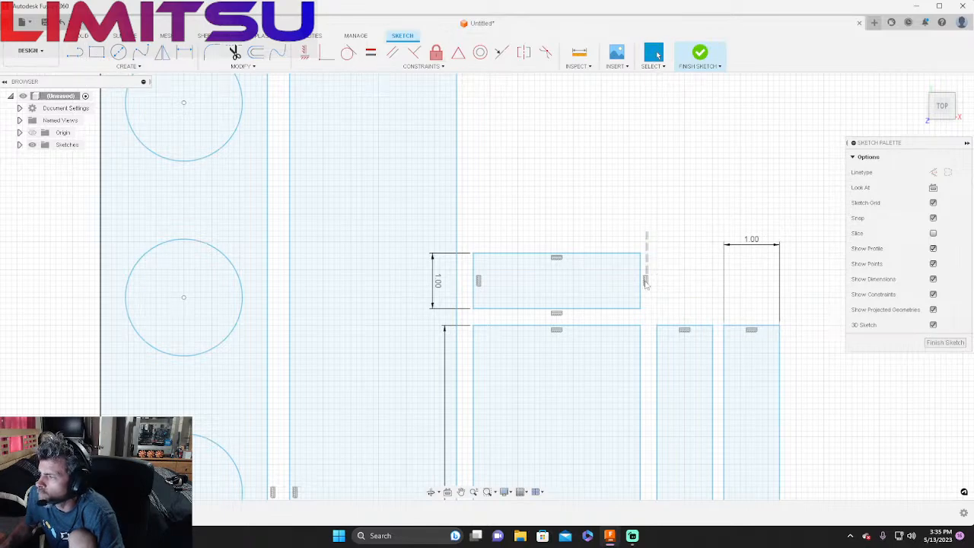
Step: Copy the 3 by 1 in rectangle and place the copy about 1.24 in above the original
{"action": "left_click_drag", "start_coordinate": [645, 231], "coordinate": [470, 323]}
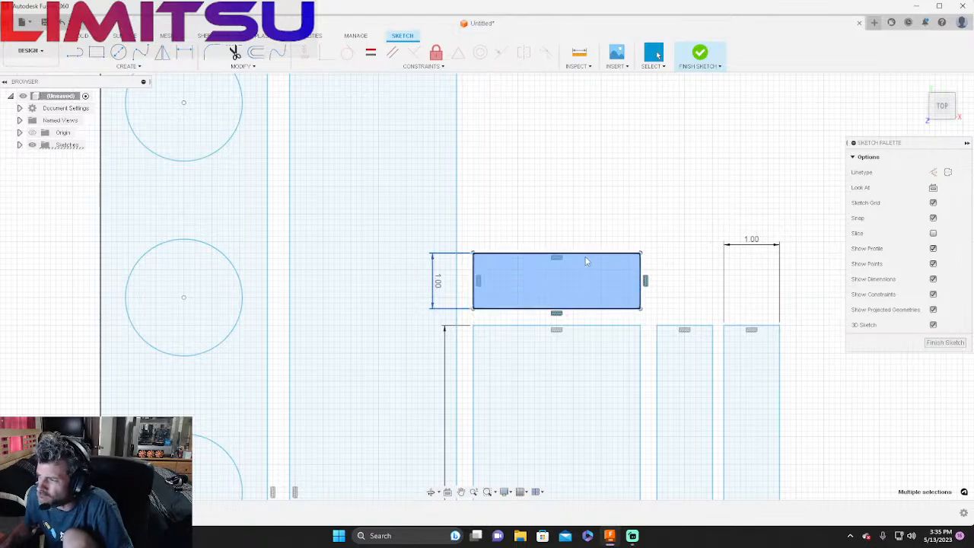
{"action": "key", "text": "m"}
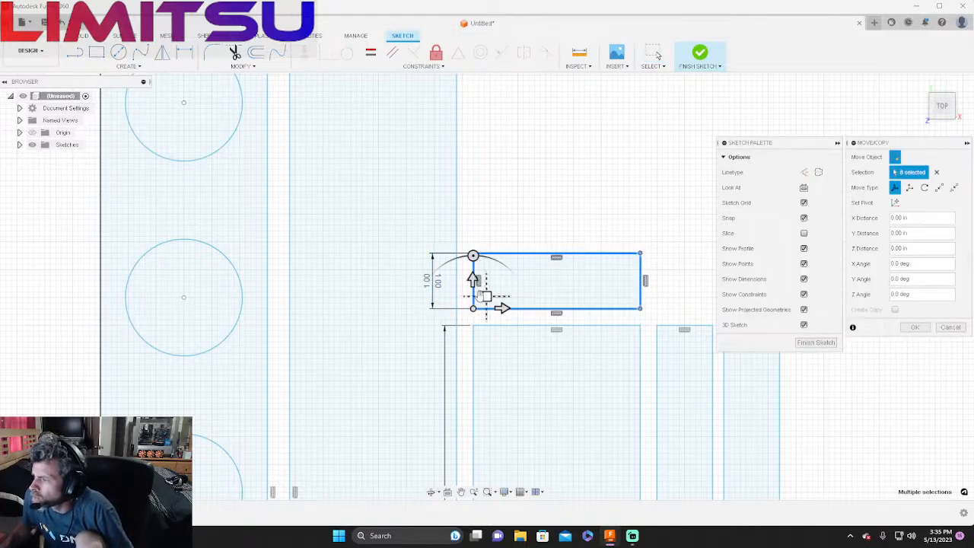
{"action": "left_click_drag", "start_coordinate": [486, 297], "coordinate": [485, 227]}
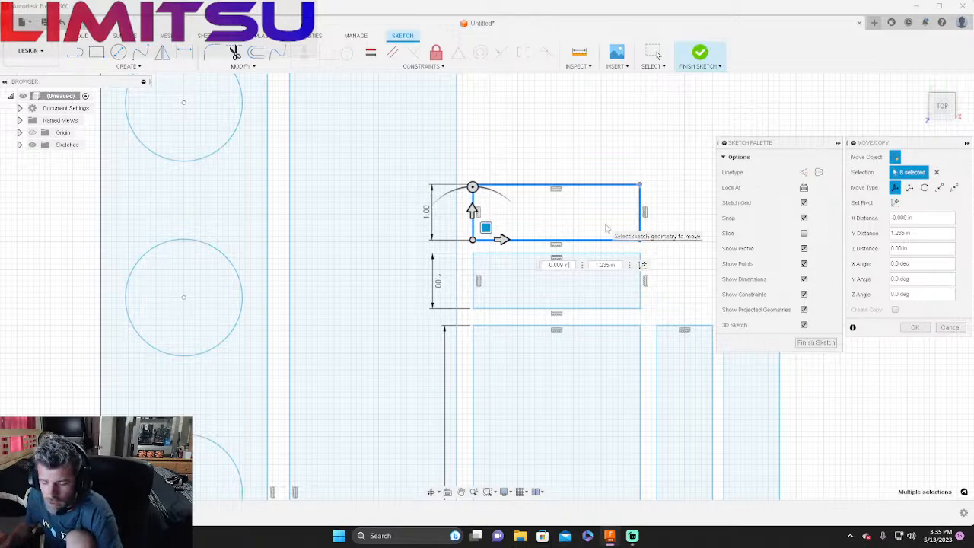
{"action": "key", "text": "Return"}
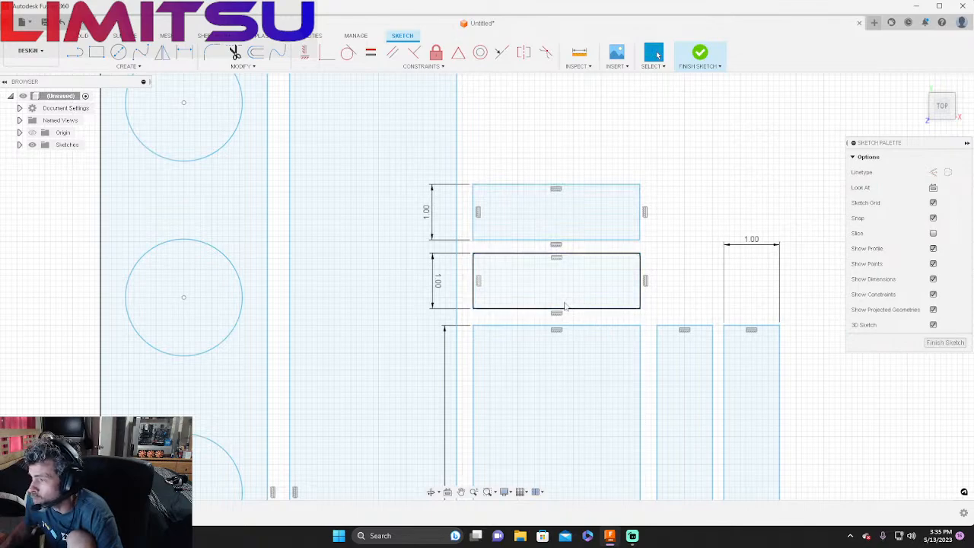
Step: Look over the whole flat-part layout, including the two small rectangles, the narrow strips, the holes and the triangular gussets
{"action": "scroll", "coordinate": [646, 327], "scroll_direction": "down", "scroll_amount": 10}
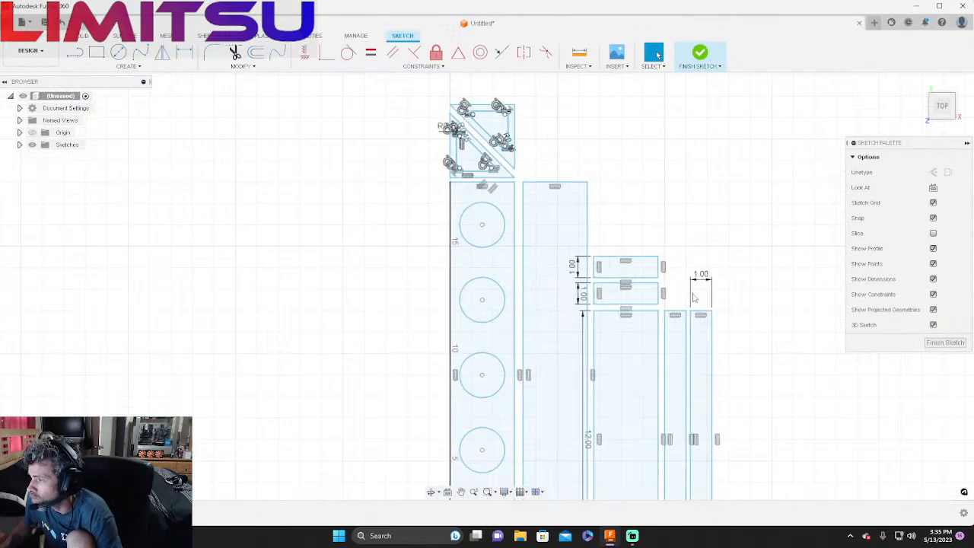
{"action": "scroll", "coordinate": [447, 282], "scroll_direction": "up", "scroll_amount": 1}
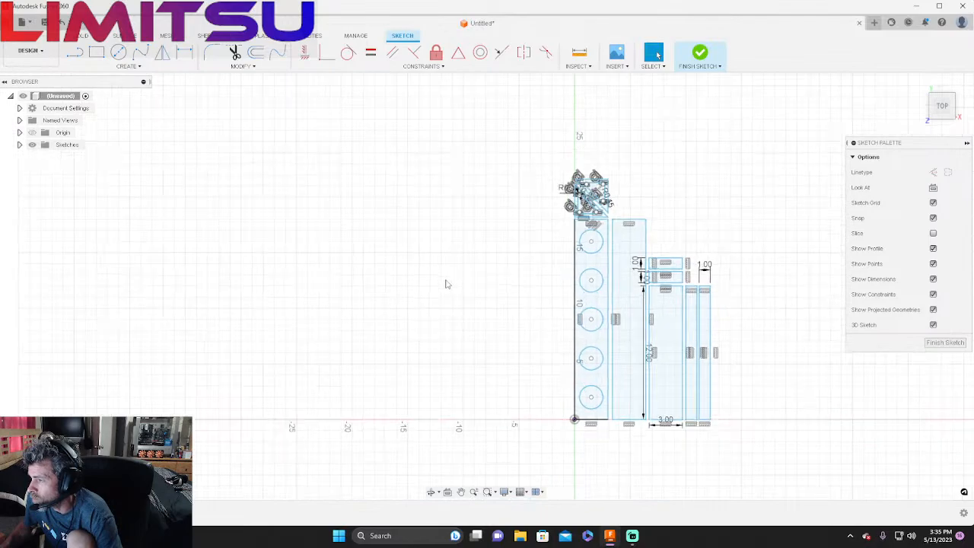
{"action": "scroll", "coordinate": [441, 306], "scroll_direction": "down", "scroll_amount": 6}
{"action": "scroll", "coordinate": [603, 352], "scroll_direction": "up", "scroll_amount": 5}
{"action": "scroll", "coordinate": [565, 357], "scroll_direction": "up", "scroll_amount": 2}
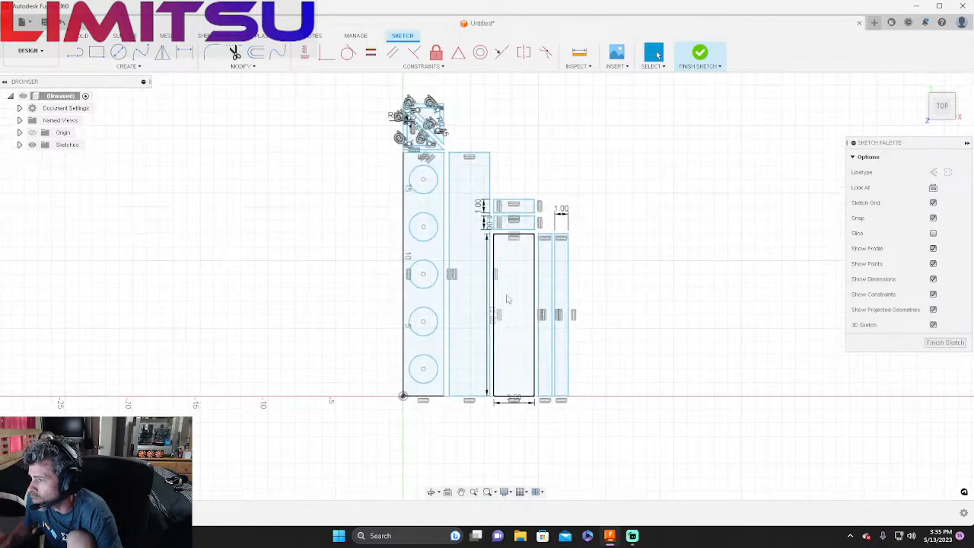
{"action": "scroll", "coordinate": [579, 358], "scroll_direction": "down", "scroll_amount": 3}
{"action": "scroll", "coordinate": [511, 254], "scroll_direction": "up", "scroll_amount": 8}
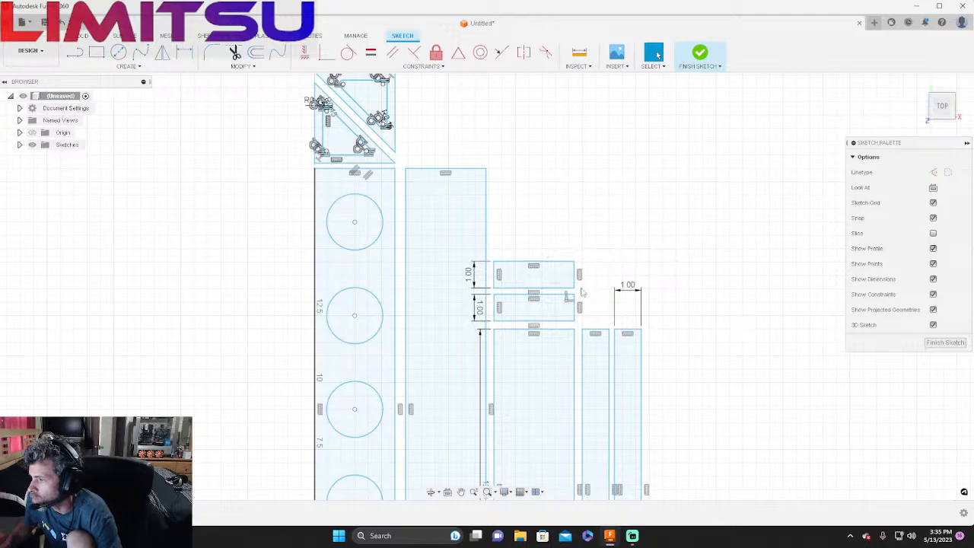
{"action": "scroll", "coordinate": [585, 262], "scroll_direction": "down", "scroll_amount": 2}
{"action": "scroll", "coordinate": [586, 259], "scroll_direction": "down", "scroll_amount": 1}
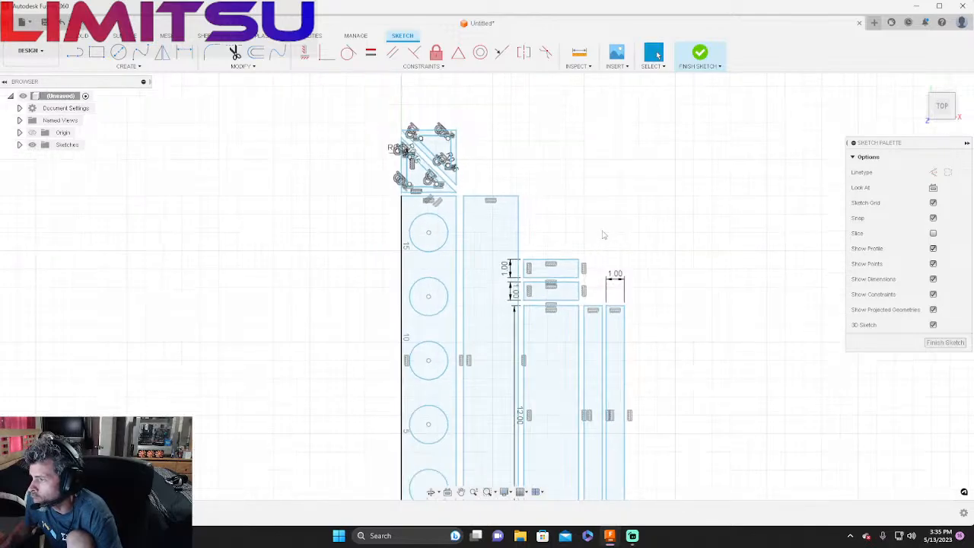
{"action": "scroll", "coordinate": [568, 220], "scroll_direction": "up", "scroll_amount": 3}
{"action": "scroll", "coordinate": [576, 250], "scroll_direction": "up", "scroll_amount": 1}
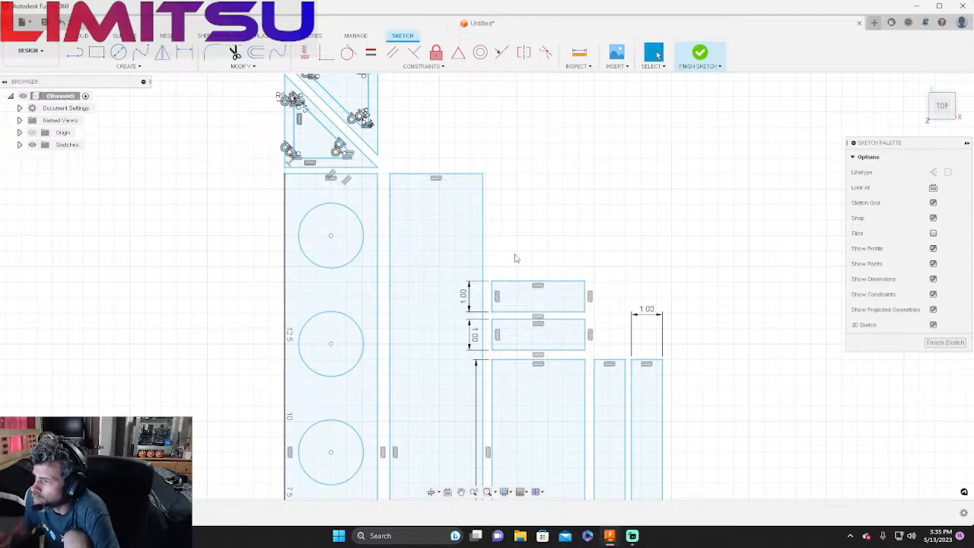
{"action": "scroll", "coordinate": [515, 259], "scroll_direction": "down", "scroll_amount": 1}
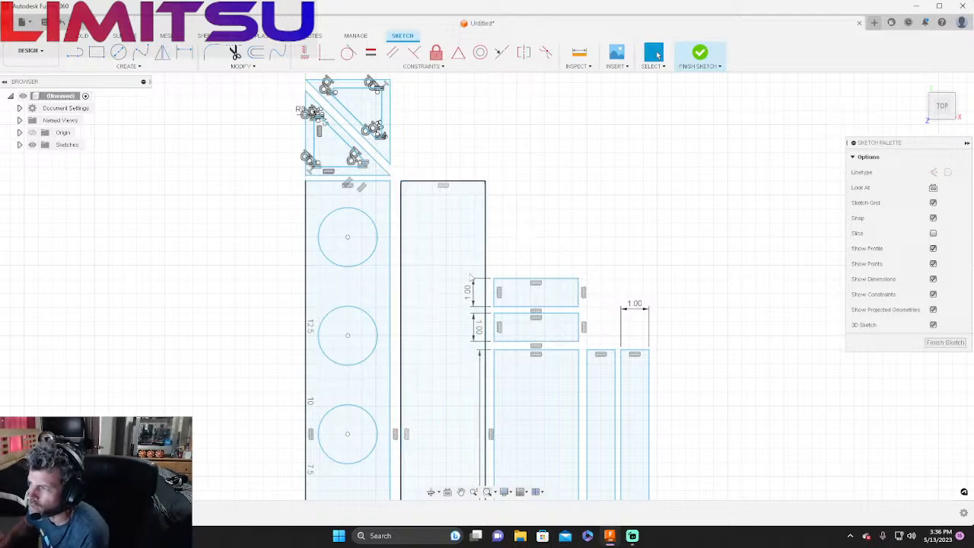
{"action": "scroll", "coordinate": [587, 291], "scroll_direction": "down", "scroll_amount": 1}
{"action": "scroll", "coordinate": [588, 291], "scroll_direction": "down", "scroll_amount": 5}
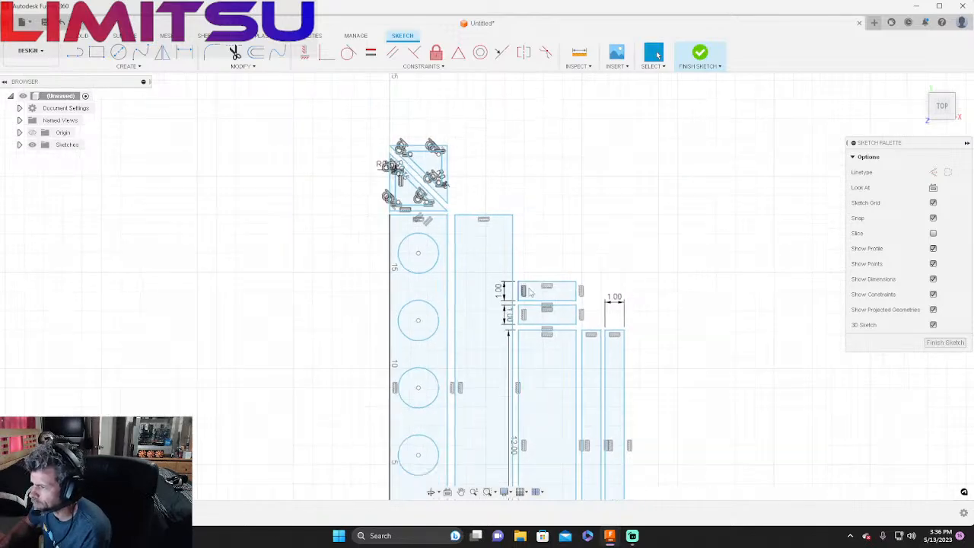
{"action": "scroll", "coordinate": [579, 358], "scroll_direction": "up", "scroll_amount": 2}
{"action": "scroll", "coordinate": [577, 375], "scroll_direction": "up", "scroll_amount": 1}
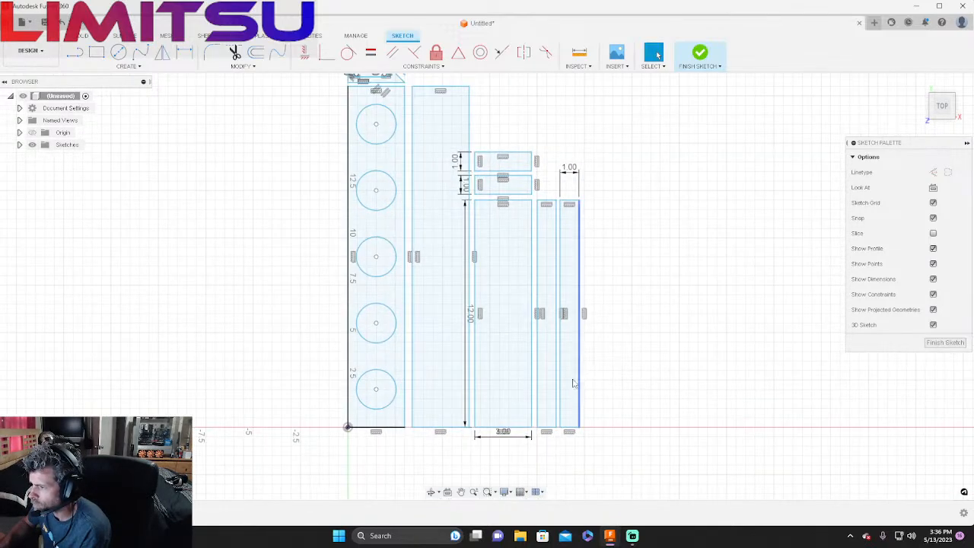
{"action": "scroll", "coordinate": [505, 417], "scroll_direction": "up", "scroll_amount": 2}
{"action": "scroll", "coordinate": [506, 416], "scroll_direction": "up", "scroll_amount": 1}
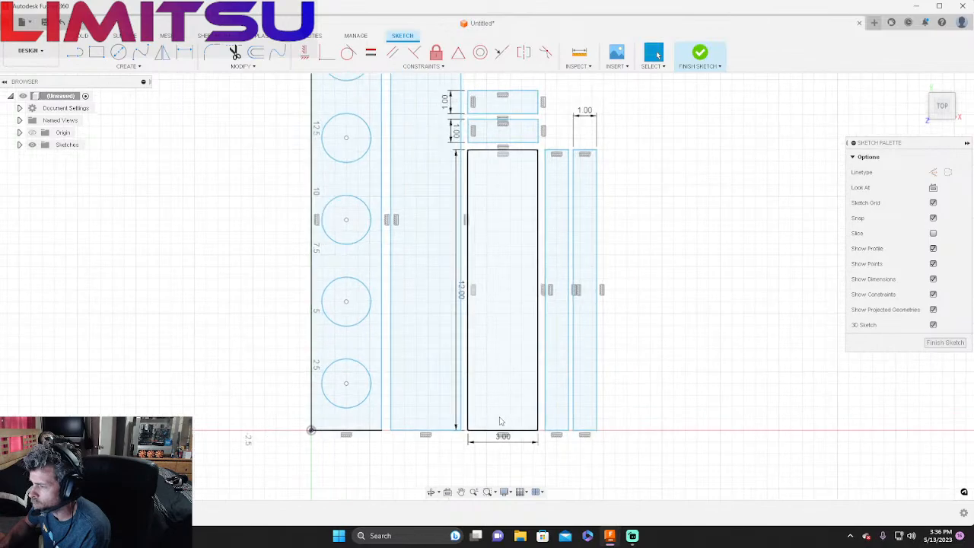
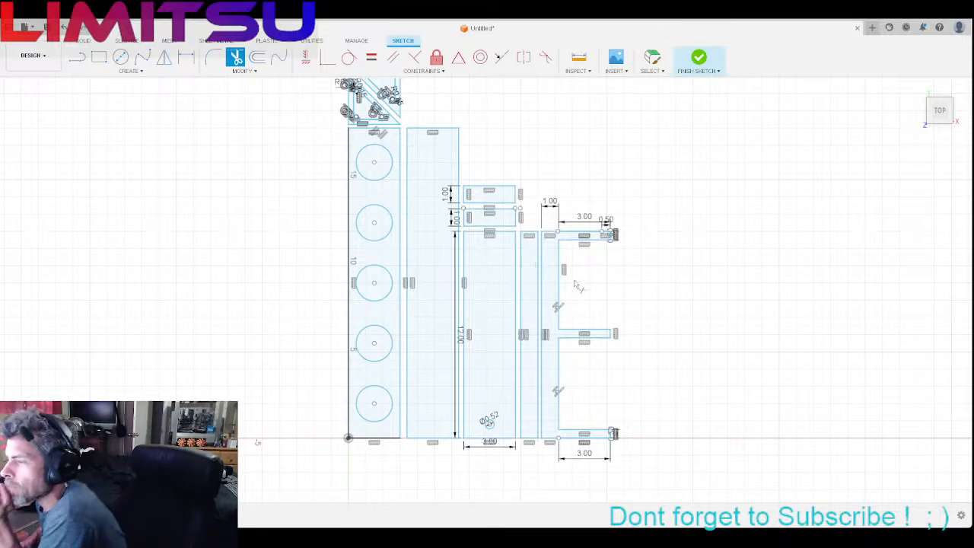
Step: Move the two triangular gussets together from above the strip with the five holes to just above the small 3 by 1 in rectangles
{"action": "scroll", "coordinate": [602, 382], "scroll_direction": "down", "scroll_amount": 4}
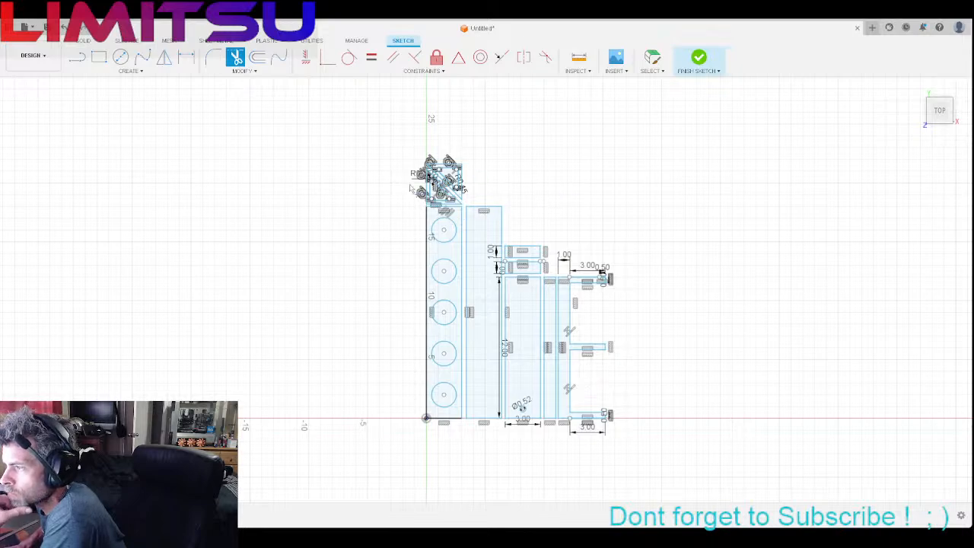
{"action": "scroll", "coordinate": [413, 190], "scroll_direction": "down", "scroll_amount": 2}
{"action": "scroll", "coordinate": [415, 189], "scroll_direction": "up", "scroll_amount": 5}
{"action": "scroll", "coordinate": [428, 185], "scroll_direction": "up", "scroll_amount": 2}
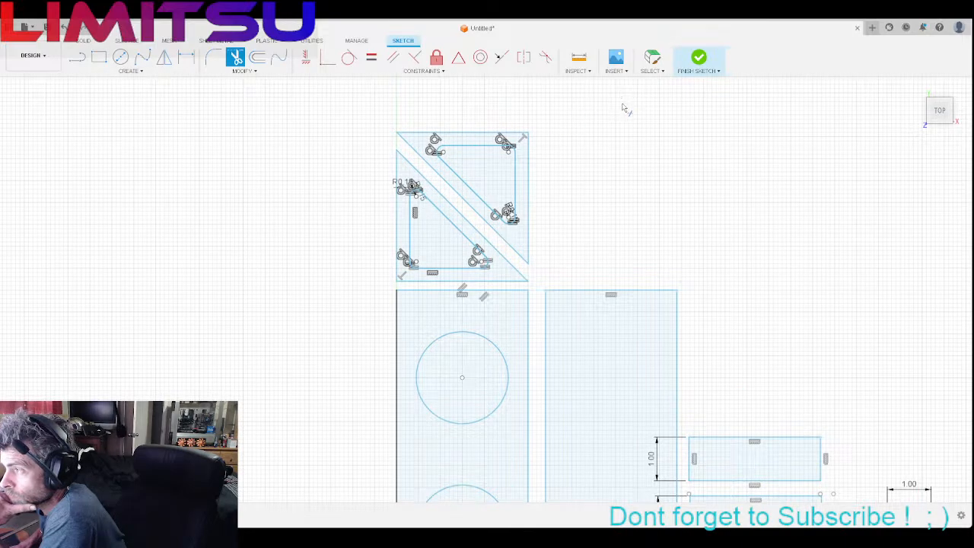
{"action": "key", "text": "Escape"}
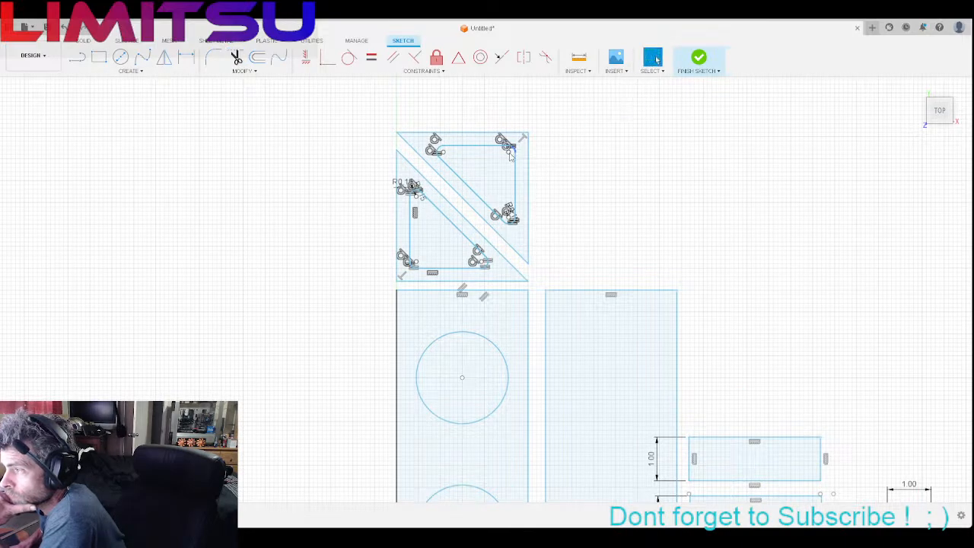
{"action": "mouse_move", "coordinate": [564, 107]}
{"action": "left_mouse_down"}
{"action": "mouse_move", "coordinate": [415, 163]}
{"action": "mouse_move", "coordinate": [368, 196]}
{"action": "mouse_move", "coordinate": [342, 288]}
{"action": "left_mouse_up"}
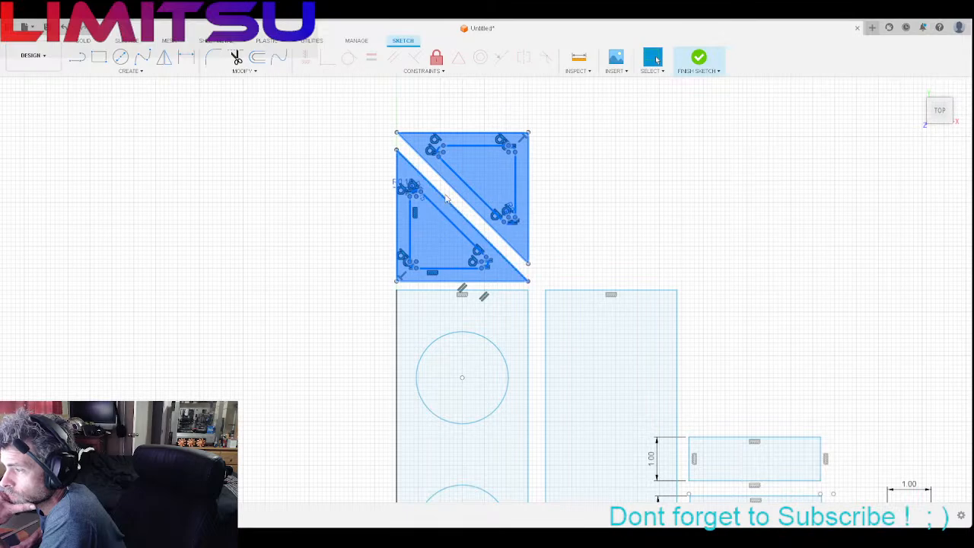
{"action": "key", "text": "m"}
{"action": "mouse_move", "coordinate": [463, 210]}
{"action": "left_mouse_down"}
{"action": "mouse_move", "coordinate": [640, 211]}
{"action": "mouse_move", "coordinate": [480, 287]}
{"action": "mouse_move", "coordinate": [731, 344]}
{"action": "mouse_move", "coordinate": [778, 342]}
{"action": "mouse_move", "coordinate": [768, 348]}
{"action": "left_mouse_up"}
{"action": "scroll", "coordinate": [266, 327], "scroll_direction": "down", "scroll_amount": 6}
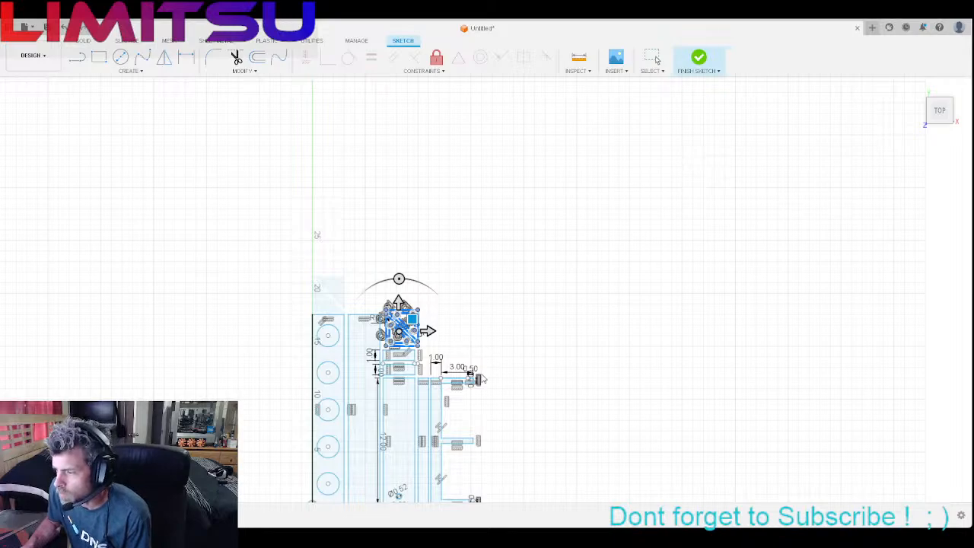
{"action": "scroll", "coordinate": [477, 426], "scroll_direction": "up", "scroll_amount": 5}
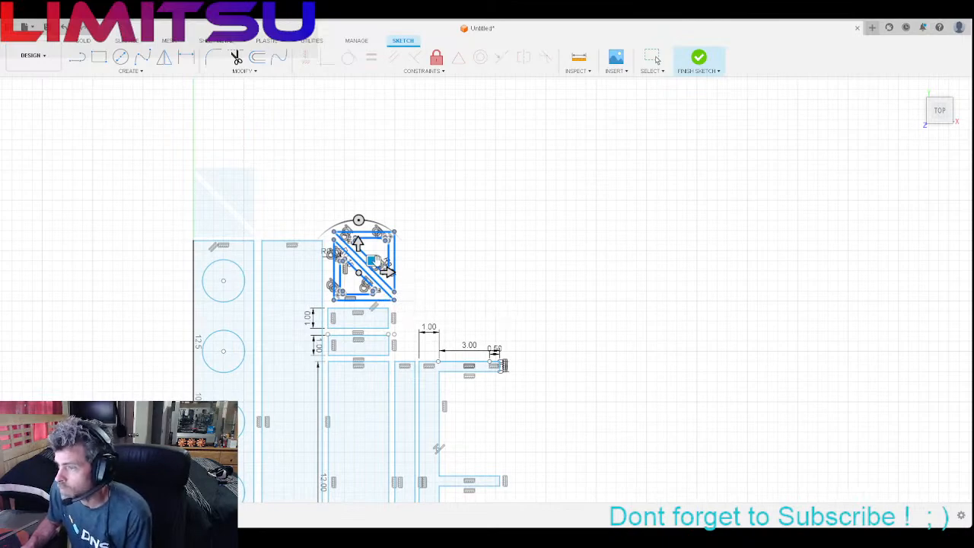
Step: Try the gusset pair in the free space above the three-armed part
{"action": "mouse_move", "coordinate": [372, 261]}
{"action": "left_mouse_down"}
{"action": "mouse_move", "coordinate": [468, 277]}
{"action": "mouse_move", "coordinate": [454, 298]}
{"action": "left_mouse_up"}
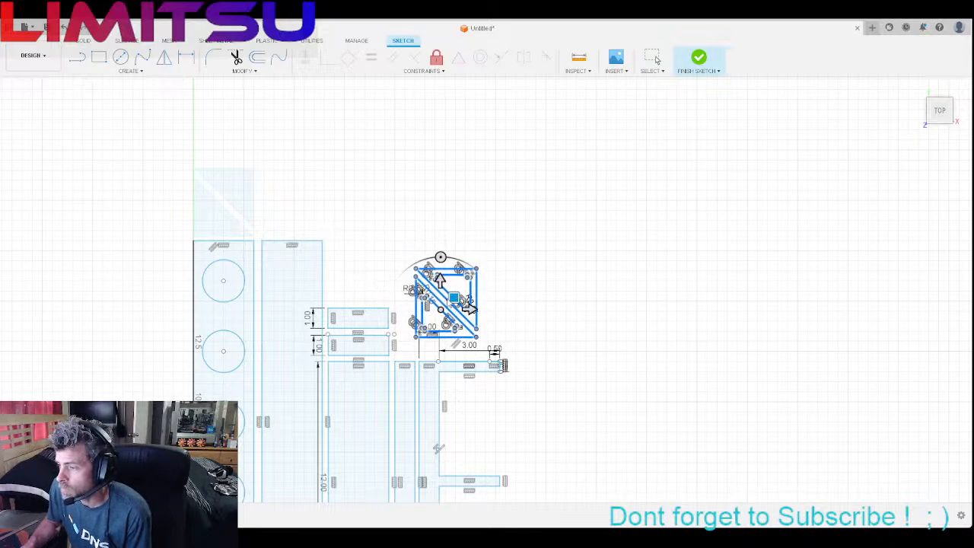
{"action": "scroll", "coordinate": [525, 320], "scroll_direction": "down", "scroll_amount": 5}
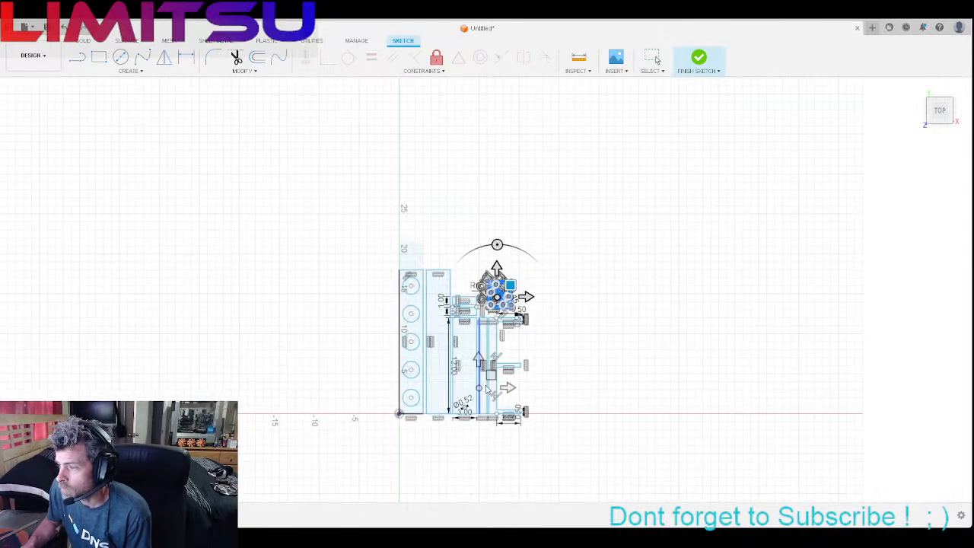
{"action": "scroll", "coordinate": [486, 388], "scroll_direction": "up", "scroll_amount": 2}
{"action": "scroll", "coordinate": [517, 343], "scroll_direction": "up", "scroll_amount": 2}
{"action": "scroll", "coordinate": [536, 350], "scroll_direction": "down", "scroll_amount": 1}
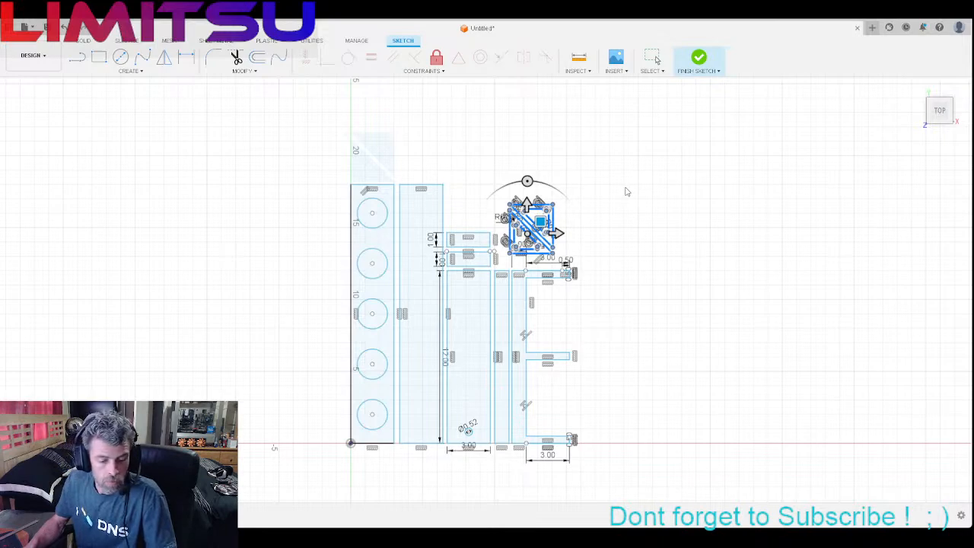
{"action": "scroll", "coordinate": [544, 217], "scroll_direction": "down", "scroll_amount": 2}
{"action": "scroll", "coordinate": [544, 217], "scroll_direction": "up", "scroll_amount": 6}
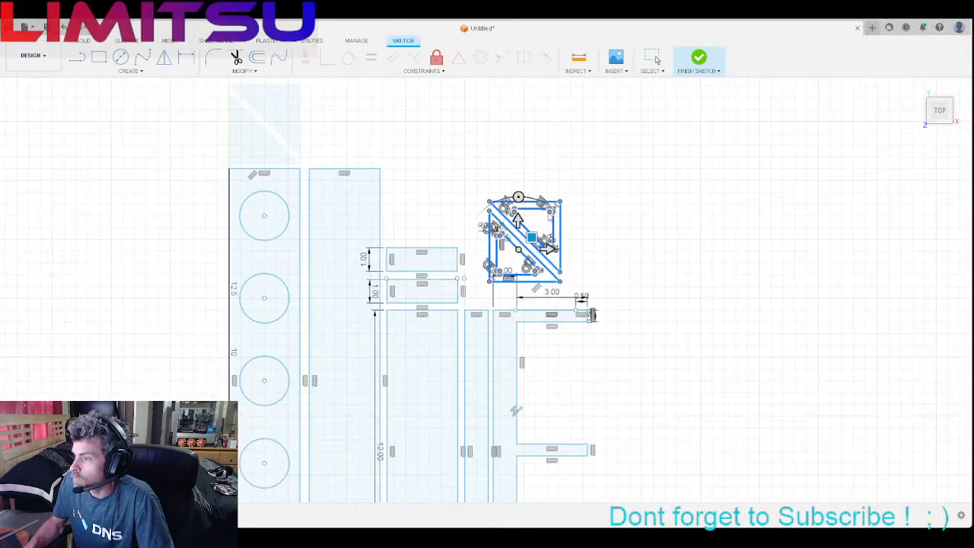
Step: Place the gusset pair above the small rectangles, rotated 90° clockwise and level with the tops of the wide strips
{"action": "mouse_move", "coordinate": [525, 243]}
{"action": "left_mouse_down"}
{"action": "mouse_move", "coordinate": [399, 200]}
{"action": "mouse_move", "coordinate": [404, 190]}
{"action": "left_mouse_up"}
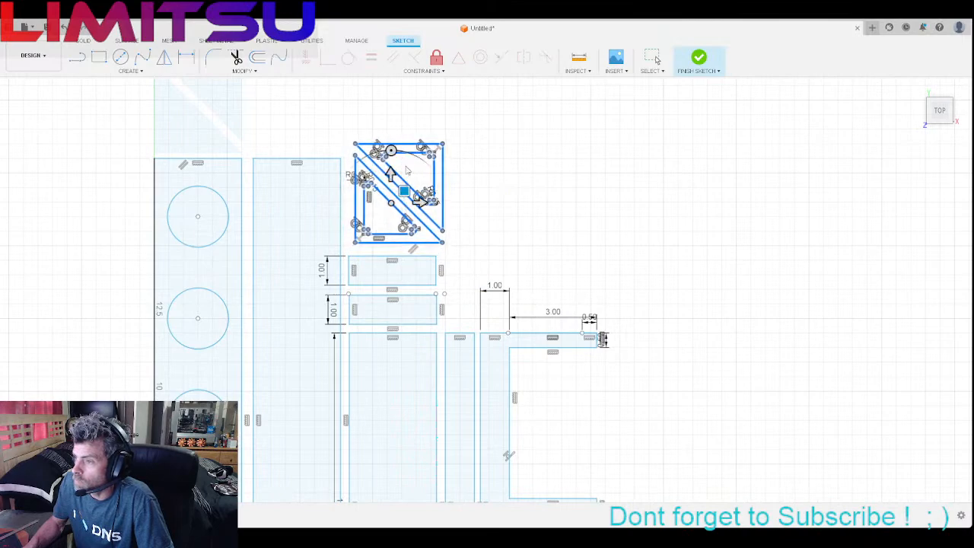
{"action": "mouse_move", "coordinate": [391, 151]}
{"action": "left_mouse_down"}
{"action": "mouse_move", "coordinate": [490, 182]}
{"action": "mouse_move", "coordinate": [492, 203]}
{"action": "left_mouse_up"}
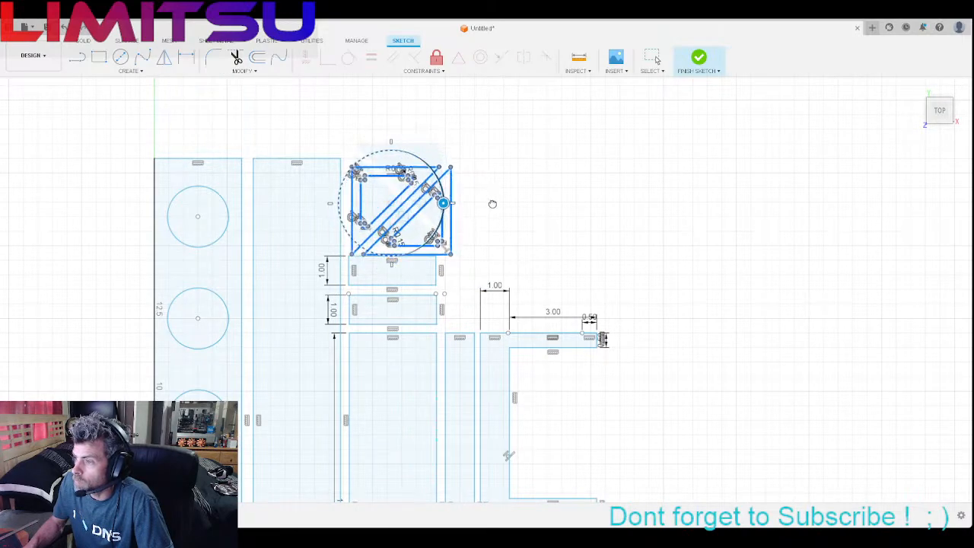
{"action": "left_click_drag", "start_coordinate": [403, 216], "coordinate": [402, 209]}
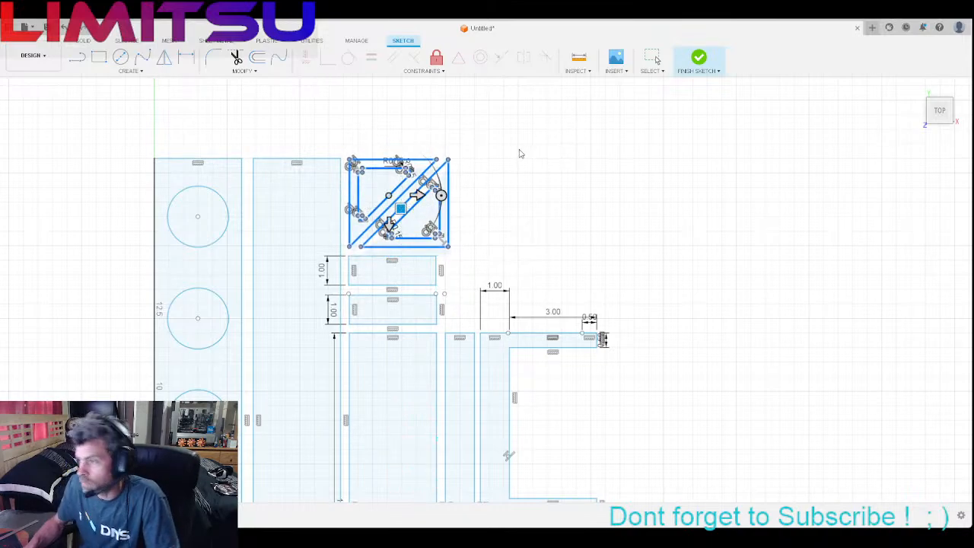
{"action": "key", "text": "Escape"}
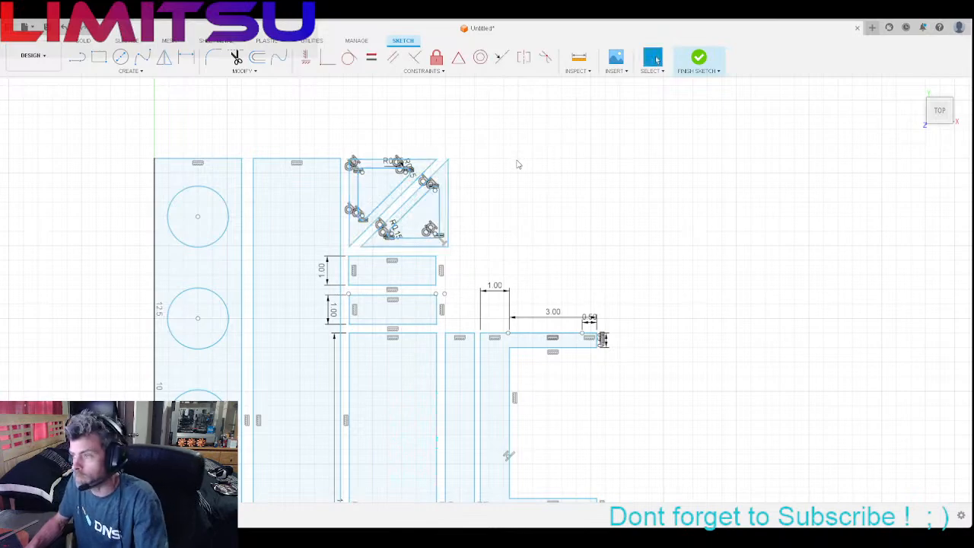
Step: Copy the rotated gusset pair and offset the copy 5.50 in horizontally from the original
{"action": "mouse_move", "coordinate": [464, 141]}
{"action": "left_mouse_down"}
{"action": "mouse_move", "coordinate": [378, 251]}
{"action": "mouse_move", "coordinate": [342, 244]}
{"action": "mouse_move", "coordinate": [346, 256]}
{"action": "left_mouse_up"}
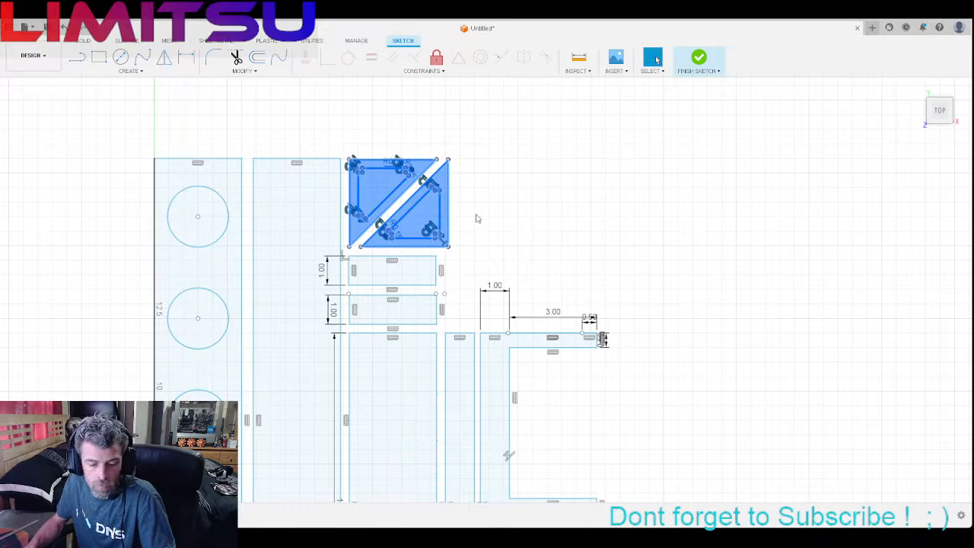
{"action": "key", "text": "m"}
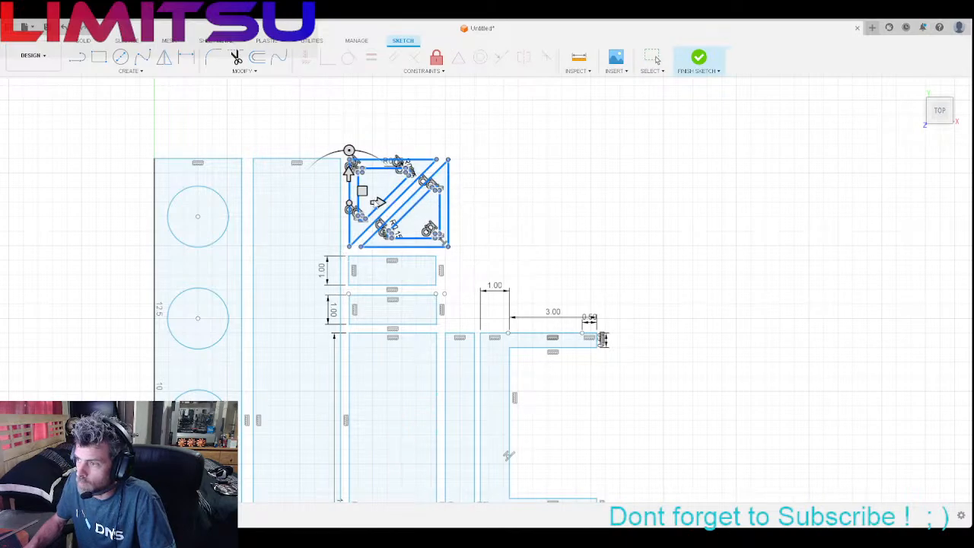
{"action": "left_click_drag", "start_coordinate": [377, 202], "coordinate": [535, 202]}
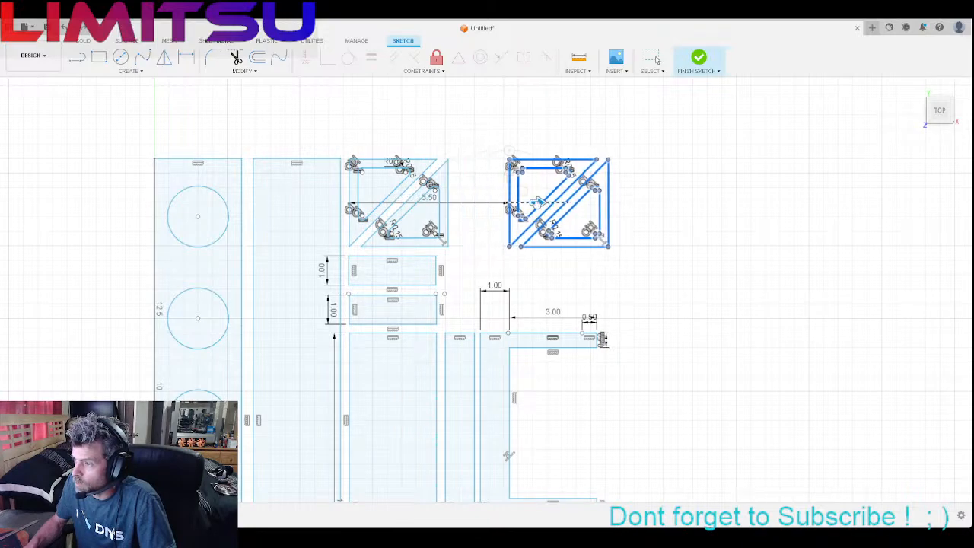
Step: Rotate the copied gusset pair 90° and set it a small gap above the narrow strip and the three-armed part, beside the small rectangles
{"action": "scroll", "coordinate": [532, 266], "scroll_direction": "down", "scroll_amount": 6}
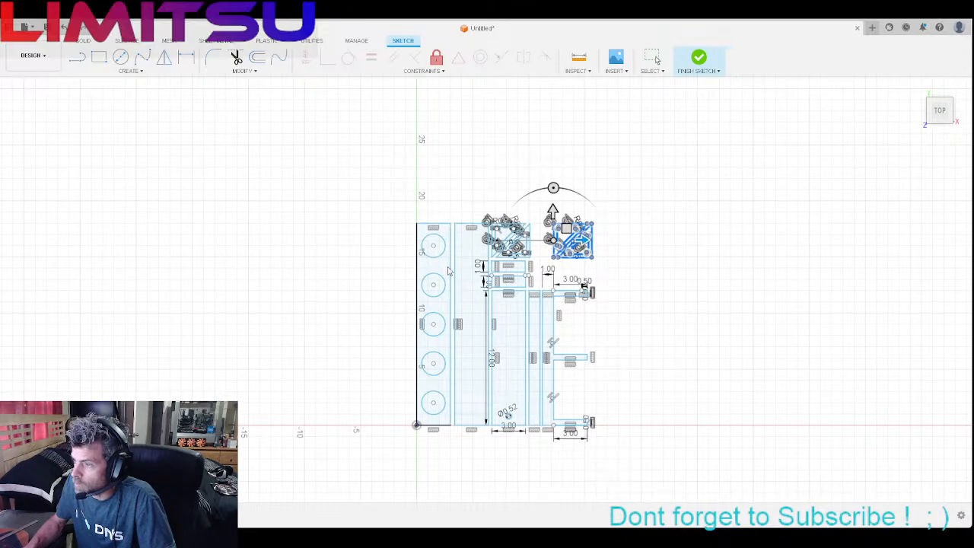
{"action": "left_click", "coordinate": [449, 340]}
{"action": "scroll", "coordinate": [615, 207], "scroll_direction": "down", "scroll_amount": 1}
{"action": "scroll", "coordinate": [637, 216], "scroll_direction": "down", "scroll_amount": 1}
{"action": "scroll", "coordinate": [615, 284], "scroll_direction": "up", "scroll_amount": 6}
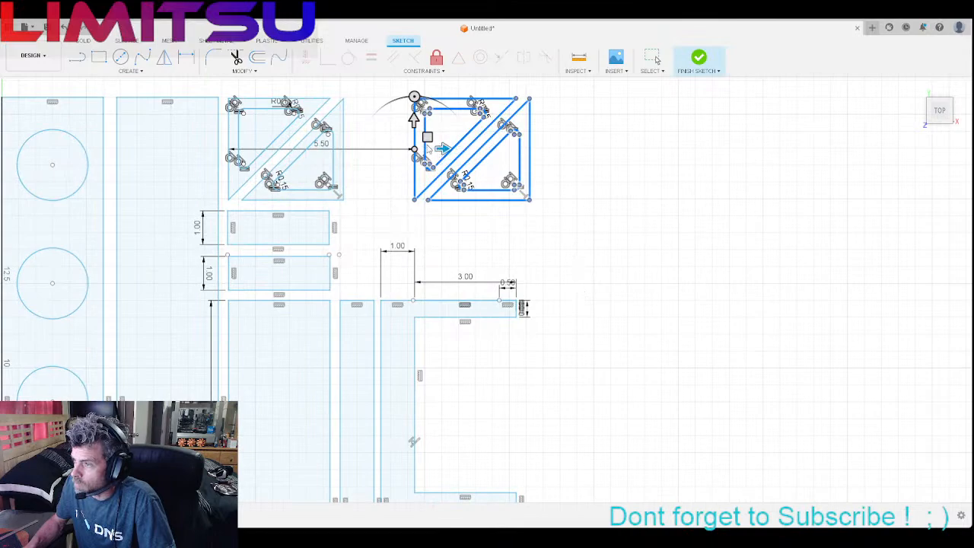
{"action": "left_click_drag", "start_coordinate": [414, 96], "coordinate": [389, 275]}
{"action": "key", "text": "Return"}
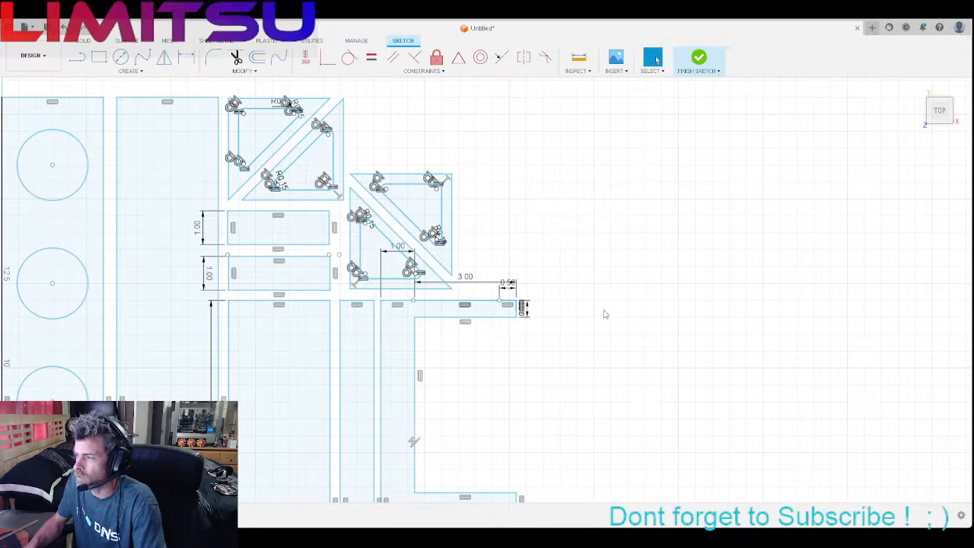
Step: Check how both gusset pairs fit around the small rectangles, the narrow strips and the three-armed part
{"action": "scroll", "coordinate": [605, 314], "scroll_direction": "down", "scroll_amount": 2}
{"action": "scroll", "coordinate": [603, 293], "scroll_direction": "down", "scroll_amount": 1}
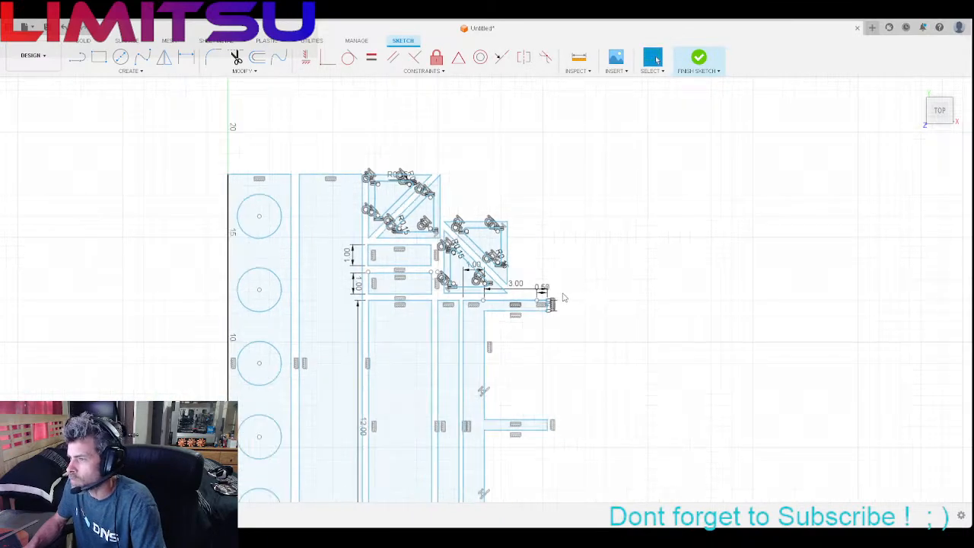
{"action": "scroll", "coordinate": [564, 298], "scroll_direction": "down", "scroll_amount": 1}
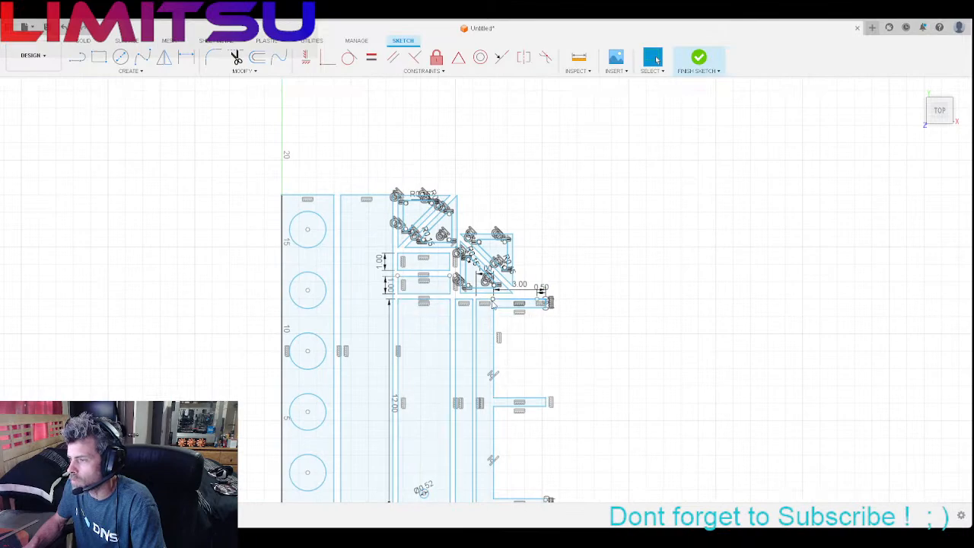
{"action": "scroll", "coordinate": [552, 286], "scroll_direction": "down", "scroll_amount": 2}
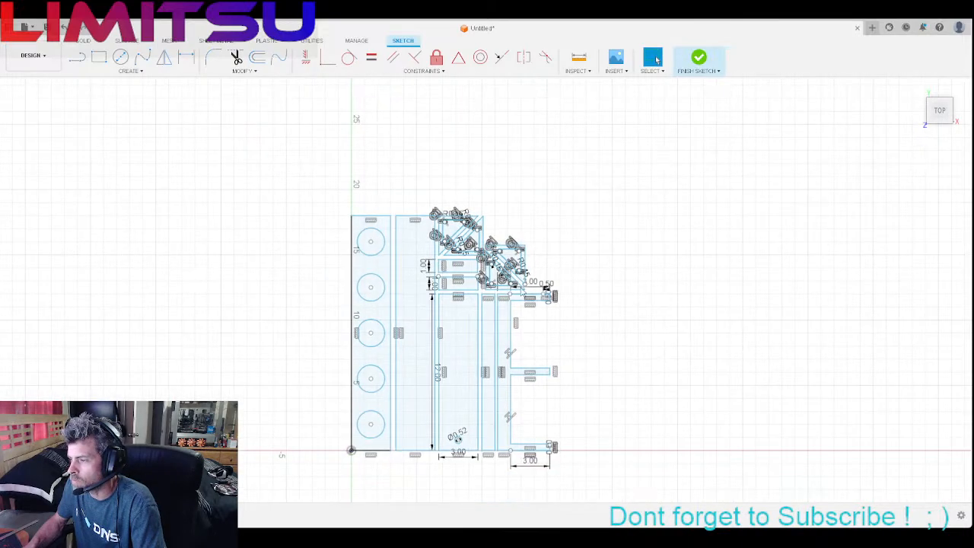
{"action": "scroll", "coordinate": [458, 310], "scroll_direction": "up", "scroll_amount": 3}
{"action": "scroll", "coordinate": [570, 303], "scroll_direction": "up", "scroll_amount": 3}
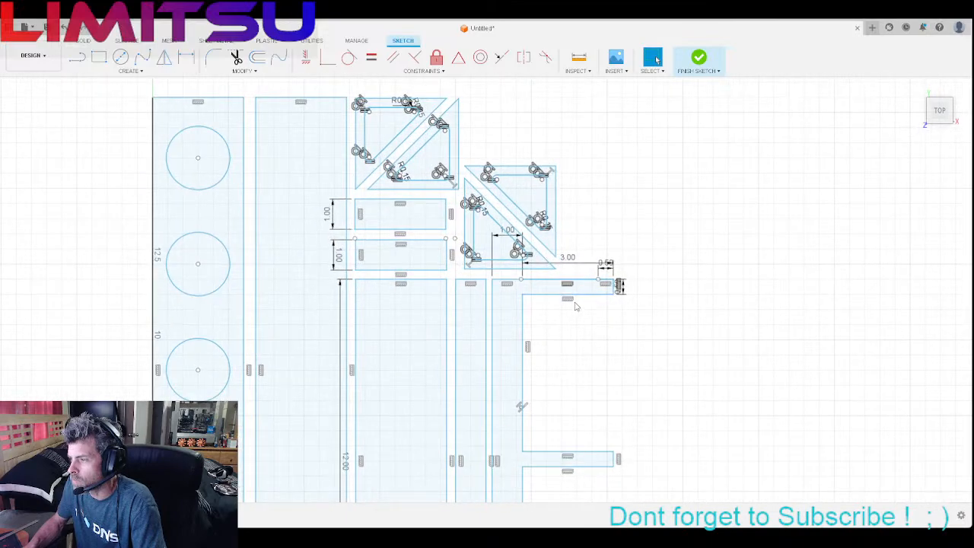
{"action": "scroll", "coordinate": [571, 308], "scroll_direction": "down", "scroll_amount": 2}
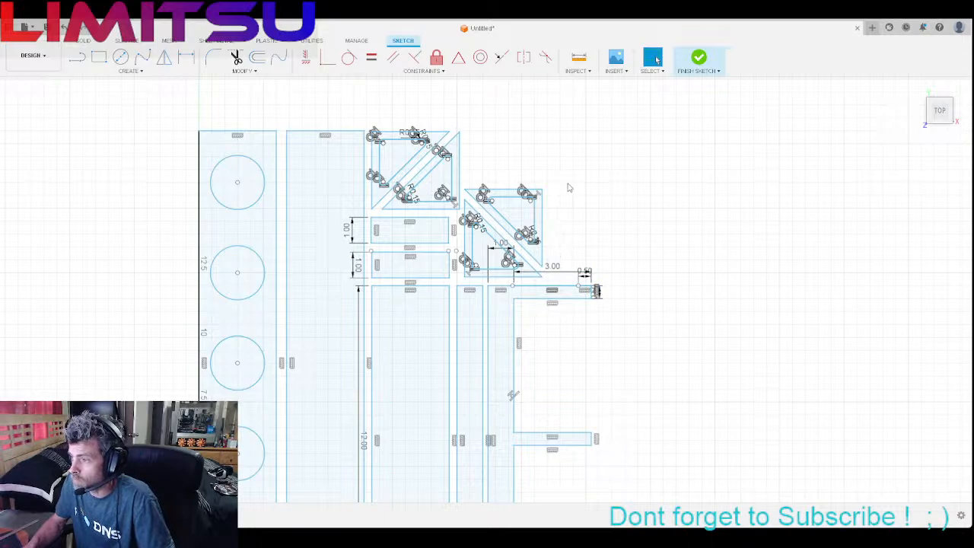
{"action": "mouse_move", "coordinate": [577, 158]}
{"action": "left_mouse_down"}
{"action": "mouse_move", "coordinate": [524, 196]}
{"action": "mouse_move", "coordinate": [505, 228]}
{"action": "left_mouse_up"}
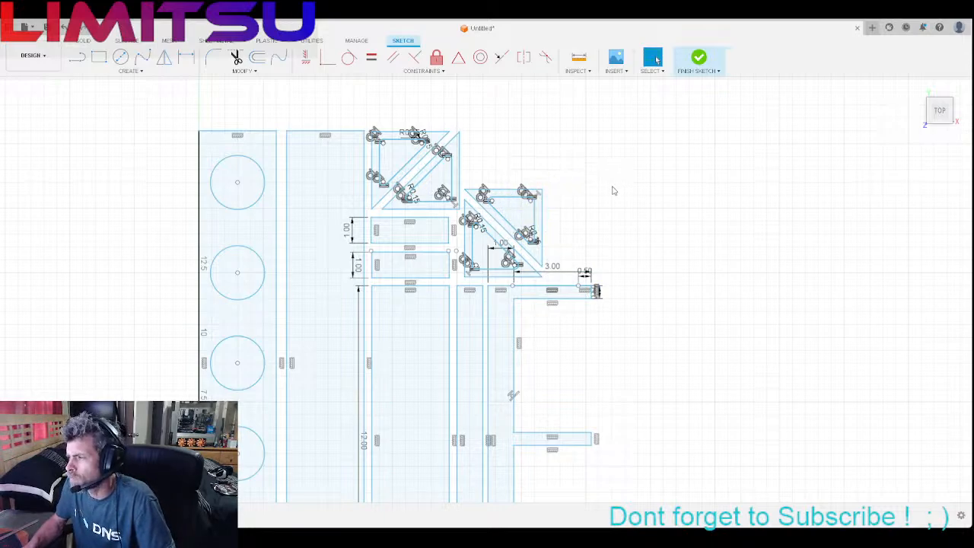
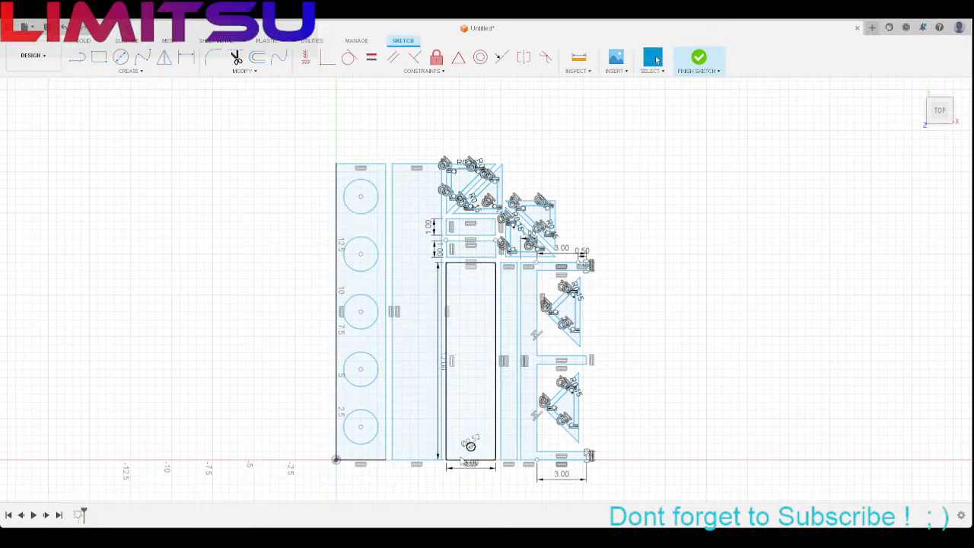
{"action": "scroll", "coordinate": [432, 403], "scroll_direction": "down", "scroll_amount": 2}
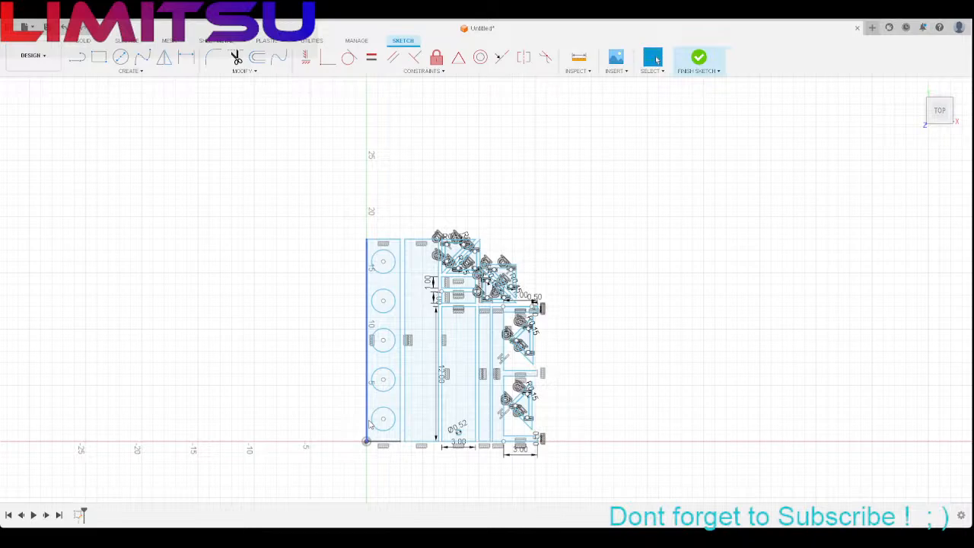
{"action": "scroll", "coordinate": [608, 399], "scroll_direction": "down", "scroll_amount": 3}
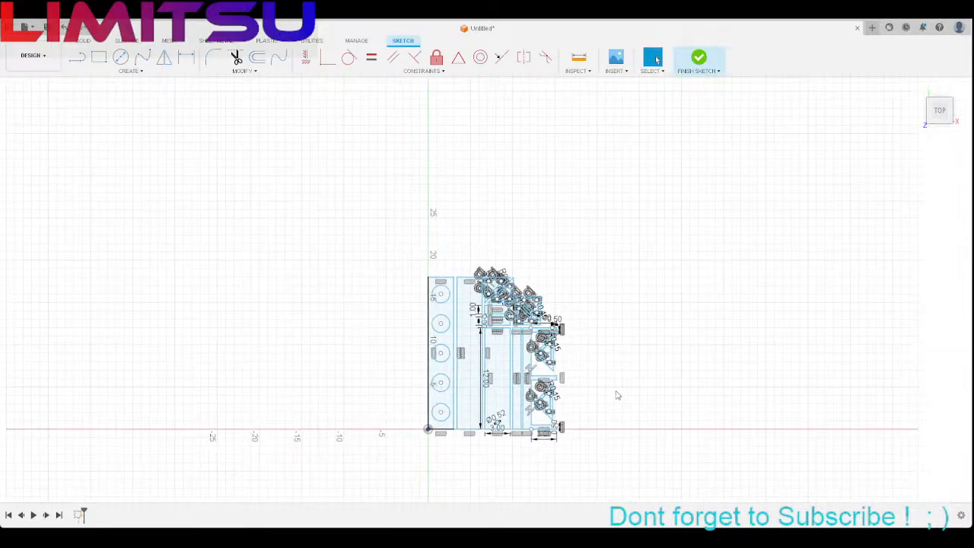
{"action": "scroll", "coordinate": [613, 397], "scroll_direction": "up", "scroll_amount": 6}
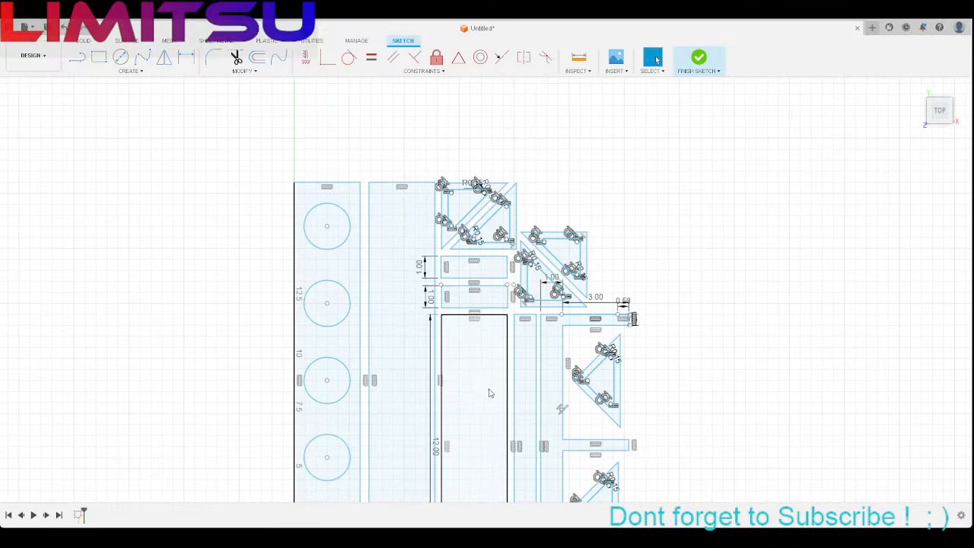
{"action": "scroll", "coordinate": [492, 393], "scroll_direction": "down", "scroll_amount": 5}
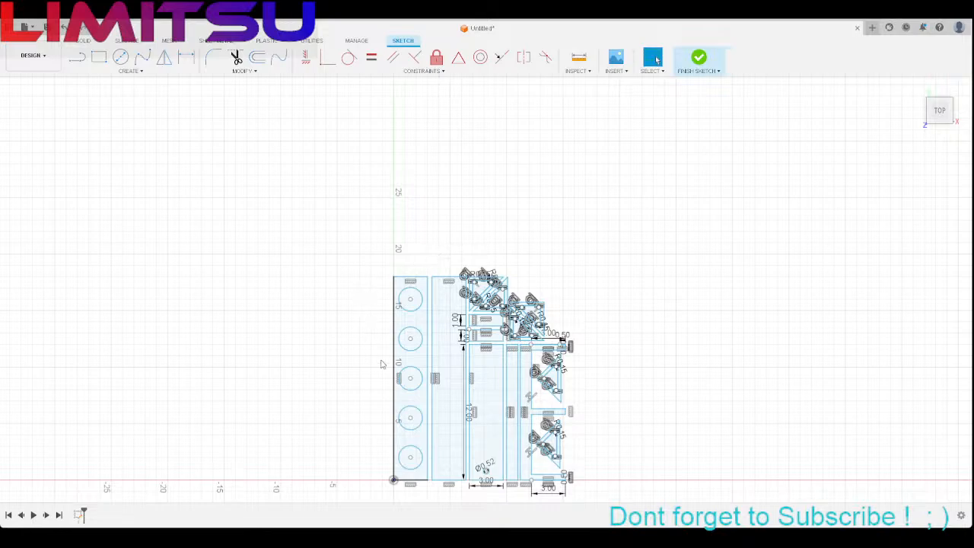
Step: Examine the complete nested layout of strips, small rectangles, three-armed part and gussets for compactness
{"action": "scroll", "coordinate": [385, 408], "scroll_direction": "down", "scroll_amount": 3}
{"action": "scroll", "coordinate": [386, 408], "scroll_direction": "up", "scroll_amount": 5}
{"action": "scroll", "coordinate": [478, 286], "scroll_direction": "down", "scroll_amount": 4}
{"action": "scroll", "coordinate": [478, 297], "scroll_direction": "down", "scroll_amount": 2}
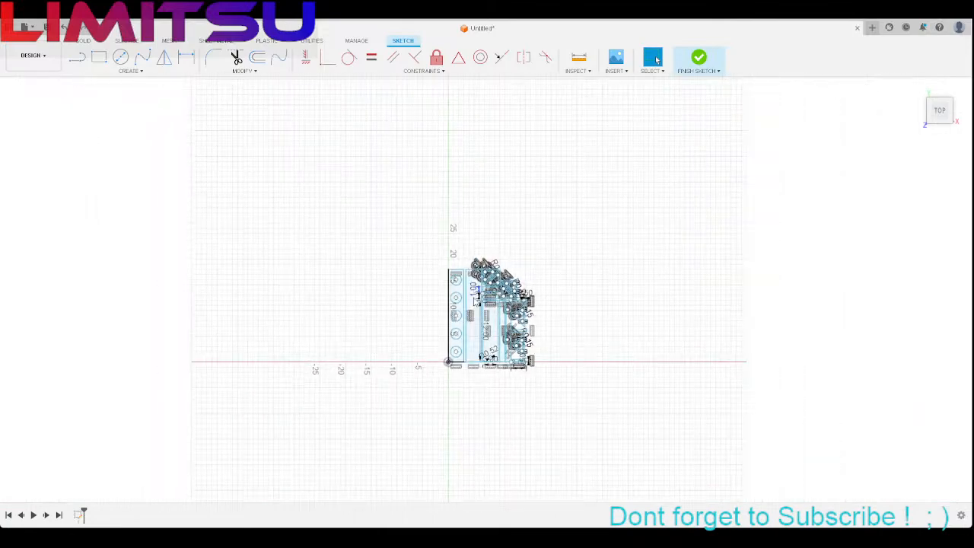
{"action": "scroll", "coordinate": [468, 381], "scroll_direction": "up", "scroll_amount": 6}
{"action": "scroll", "coordinate": [466, 372], "scroll_direction": "down", "scroll_amount": 3}
{"action": "scroll", "coordinate": [472, 373], "scroll_direction": "down", "scroll_amount": 2}
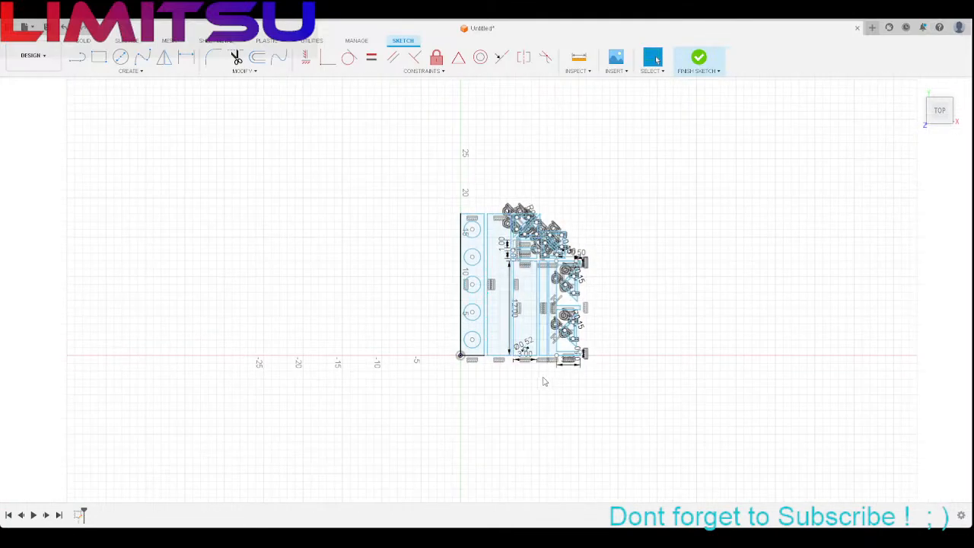
{"action": "scroll", "coordinate": [543, 381], "scroll_direction": "down", "scroll_amount": 1}
{"action": "scroll", "coordinate": [526, 187], "scroll_direction": "up", "scroll_amount": 2}
{"action": "scroll", "coordinate": [523, 373], "scroll_direction": "down", "scroll_amount": 2}
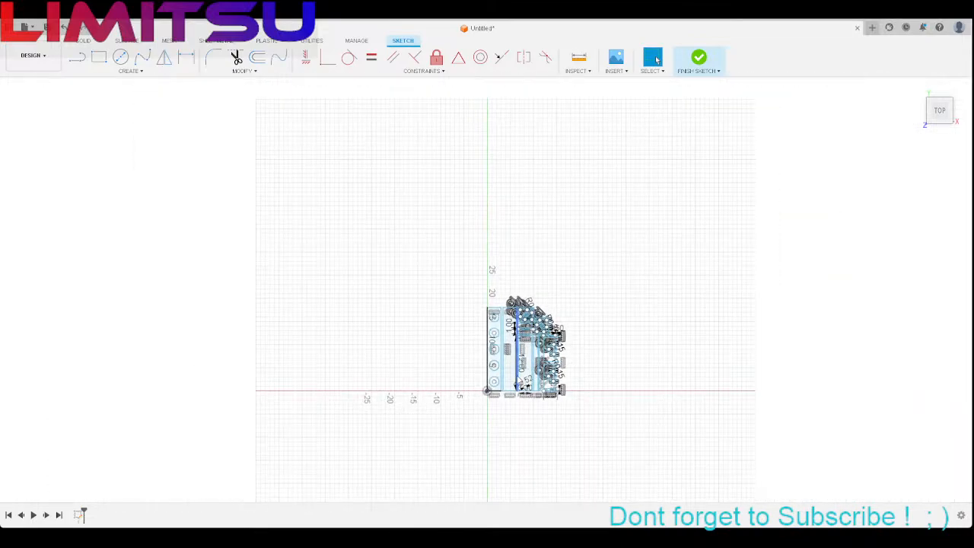
{"action": "scroll", "coordinate": [542, 193], "scroll_direction": "up", "scroll_amount": 2}
{"action": "scroll", "coordinate": [512, 260], "scroll_direction": "down", "scroll_amount": 2}
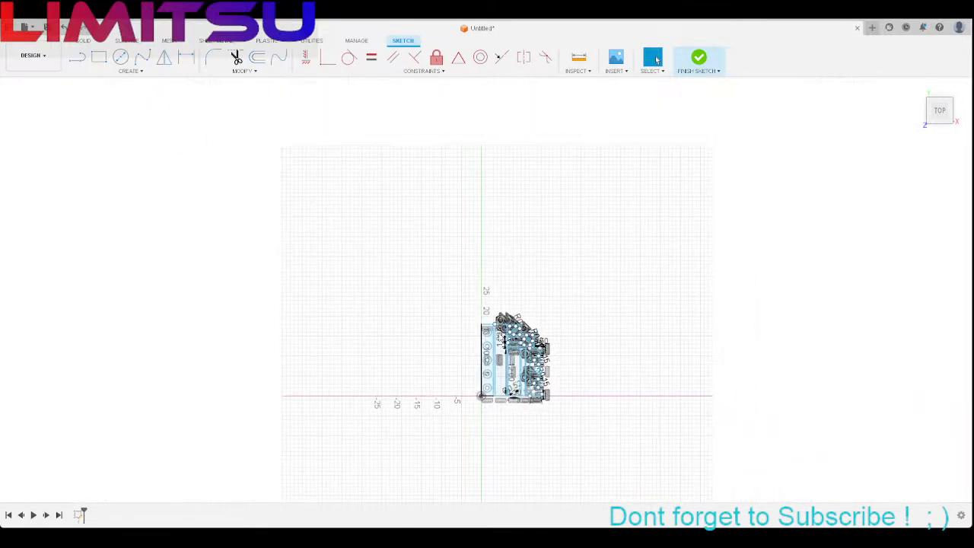
{"action": "scroll", "coordinate": [510, 373], "scroll_direction": "up", "scroll_amount": 5}
{"action": "scroll", "coordinate": [538, 370], "scroll_direction": "up", "scroll_amount": 2}
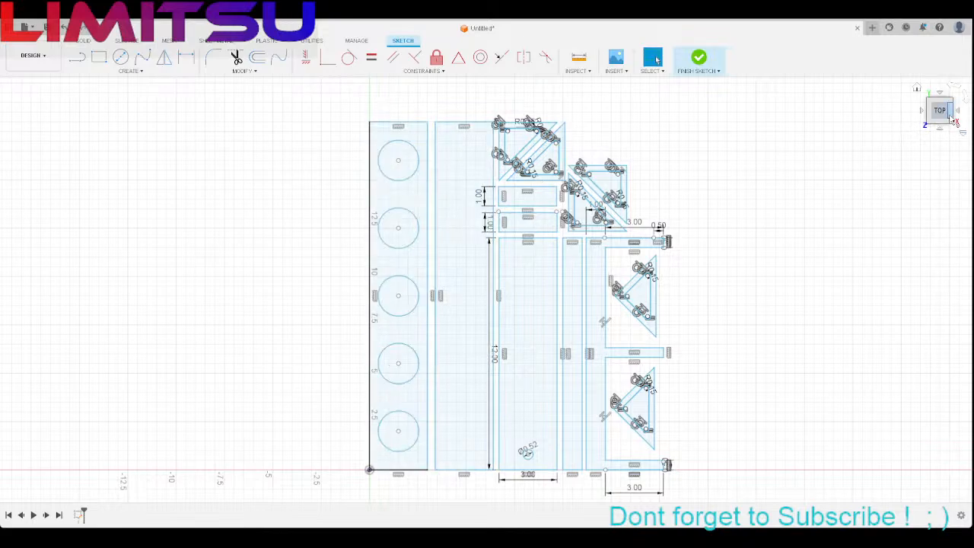
Step: Try to extrude the circle at the far end of the five-hole strip downward
{"action": "left_click_drag", "start_coordinate": [951, 123], "coordinate": [971, 85]}
{"action": "left_click", "coordinate": [351, 307]}
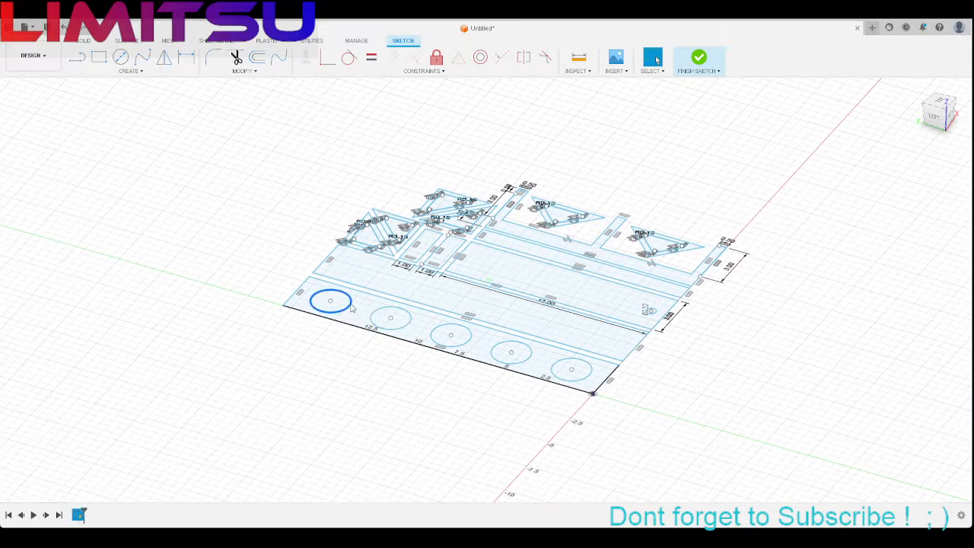
{"action": "key", "text": "e"}
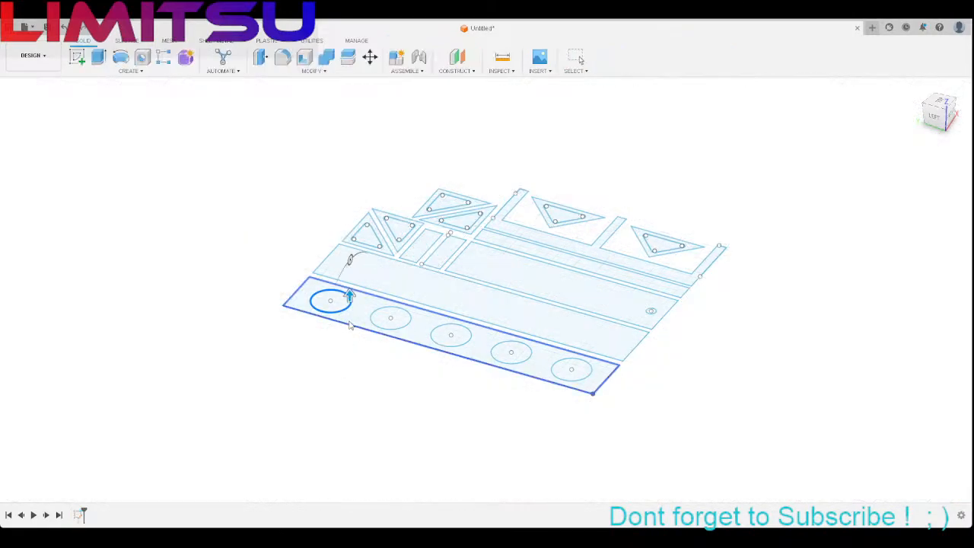
{"action": "left_click_drag", "start_coordinate": [349, 297], "coordinate": [350, 326]}
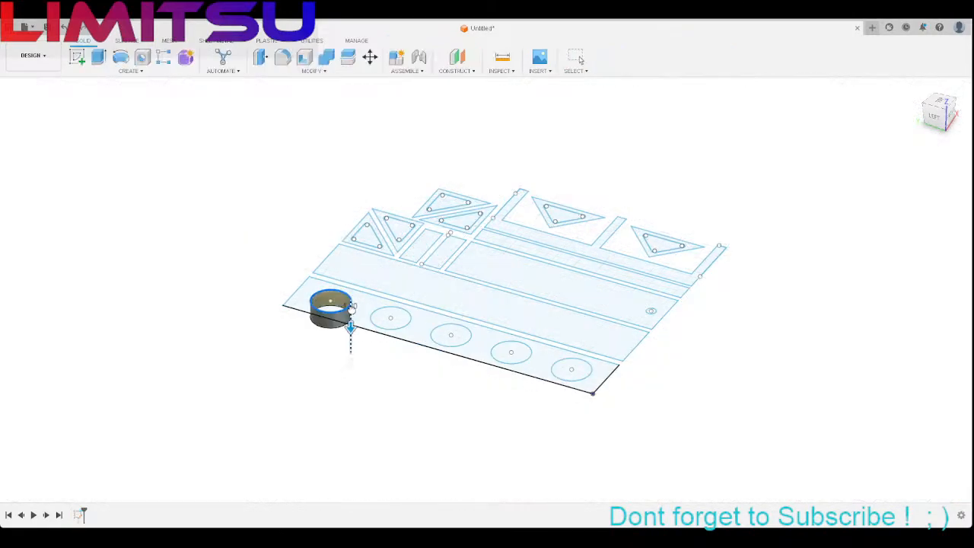
{"action": "scroll", "coordinate": [274, 289], "scroll_direction": "down", "scroll_amount": 1}
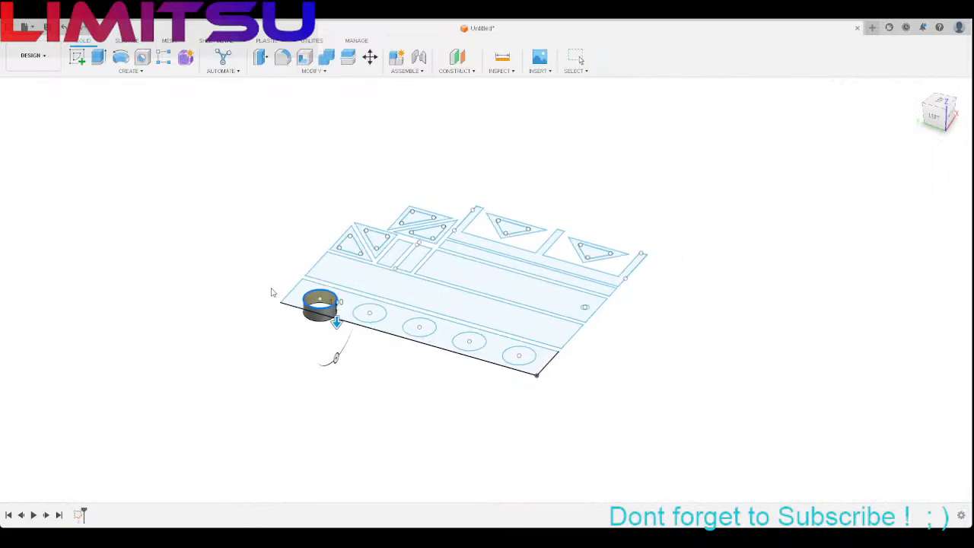
{"action": "scroll", "coordinate": [268, 287], "scroll_direction": "up", "scroll_amount": 3}
{"action": "scroll", "coordinate": [282, 288], "scroll_direction": "up", "scroll_amount": 1}
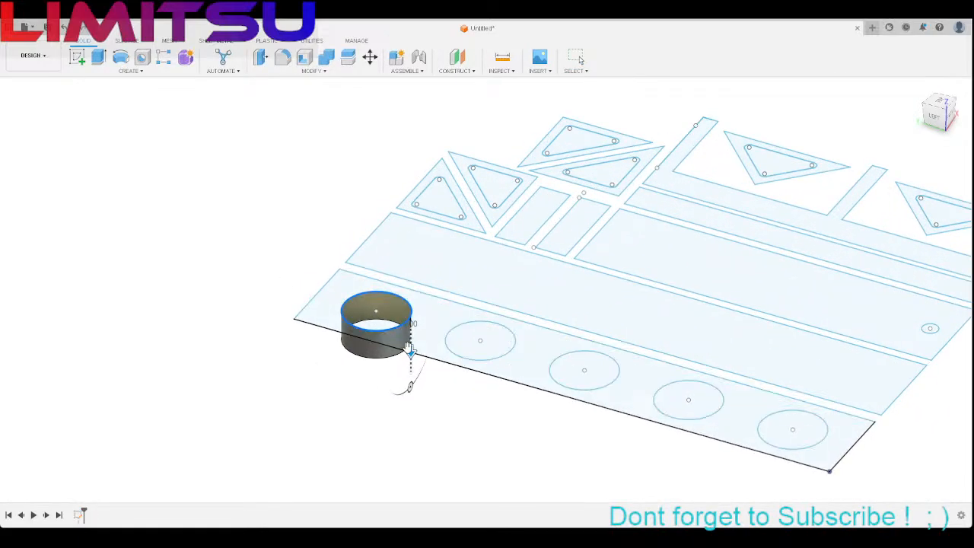
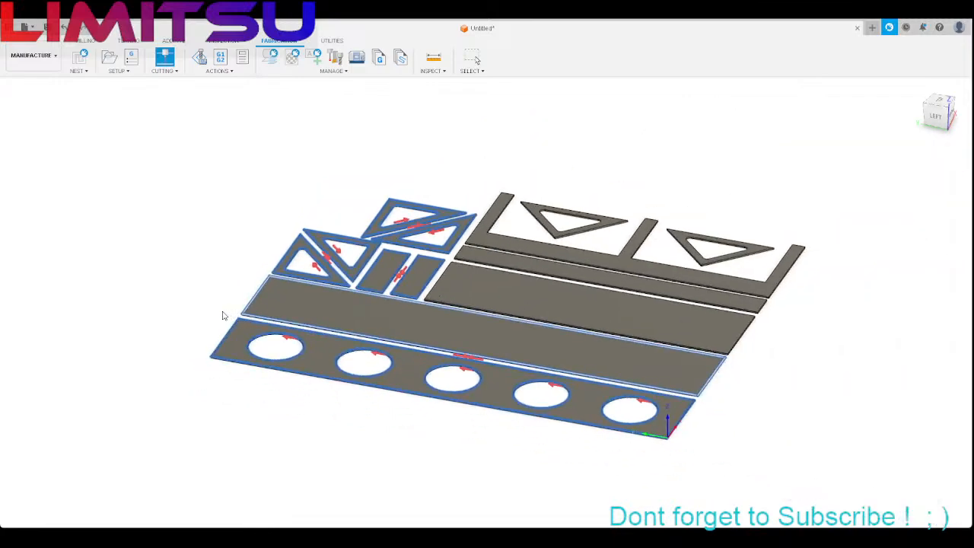
Step: Add the outlines of the unselected wide rectangle and narrow strip, plus one nested gusset's inner and outer contours, to the cutting operation
{"action": "scroll", "coordinate": [424, 365], "scroll_direction": "up", "scroll_amount": 8}
{"action": "left_click", "coordinate": [455, 334]}
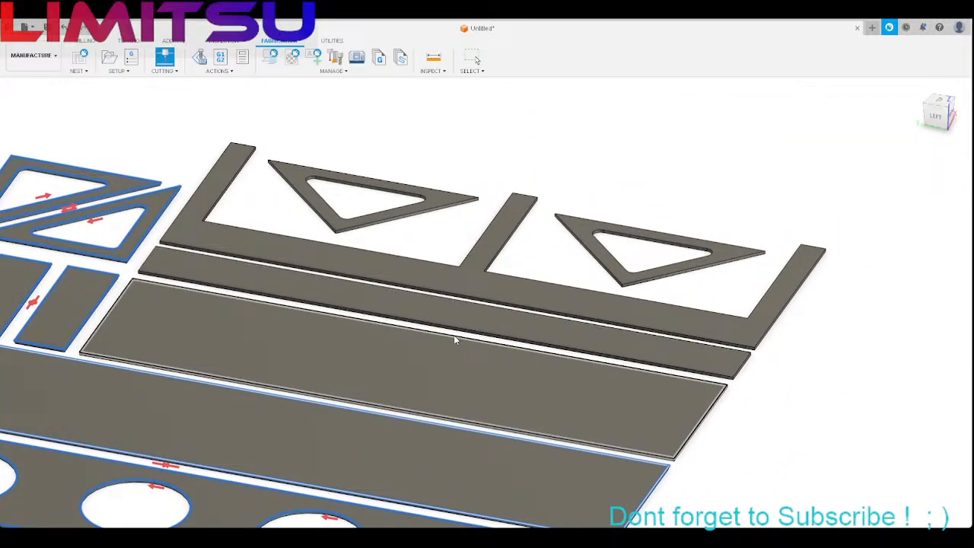
{"action": "left_click", "coordinate": [459, 331]}
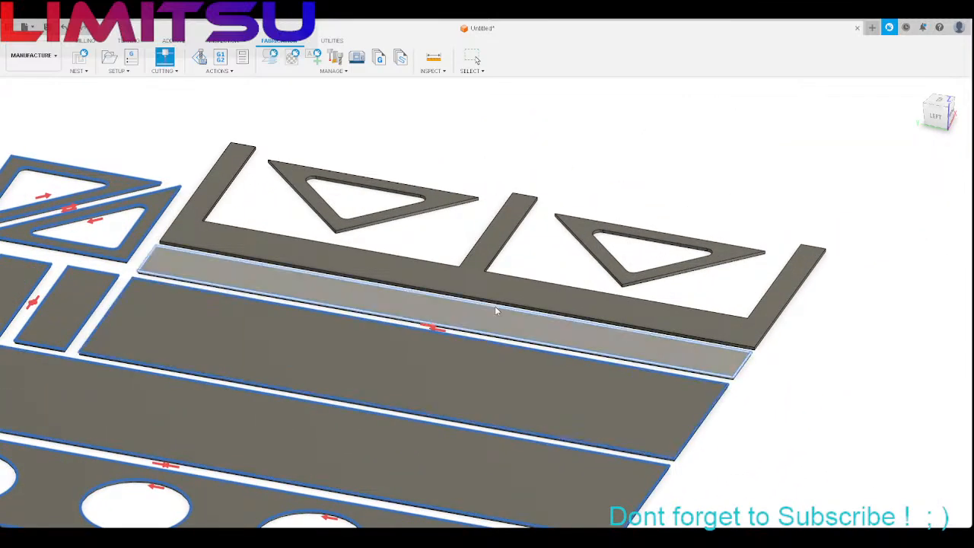
{"action": "left_click", "coordinate": [601, 236]}
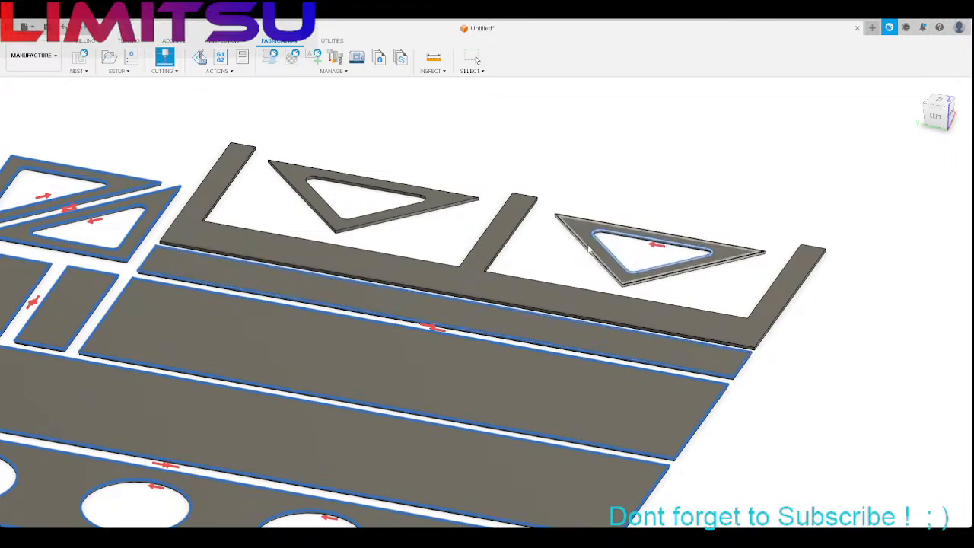
{"action": "left_click", "coordinate": [589, 248]}
Step: Add the remaining gusset's inner and outer contours and the three-armed part's outline to the cut, and generate the toolpath
{"action": "scroll", "coordinate": [306, 221], "scroll_direction": "down", "scroll_amount": 4}
{"action": "scroll", "coordinate": [306, 220], "scroll_direction": "up", "scroll_amount": 4}
{"action": "scroll", "coordinate": [335, 218], "scroll_direction": "up", "scroll_amount": 3}
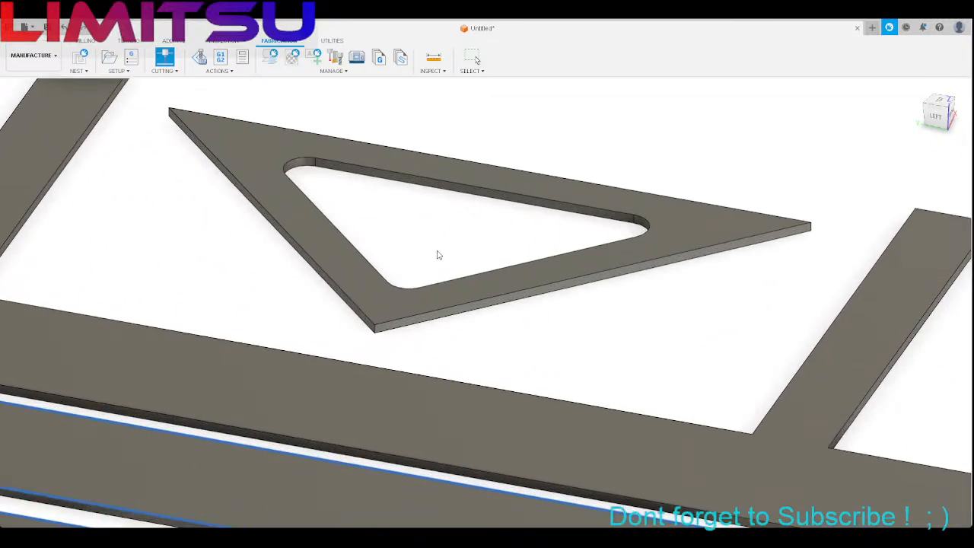
{"action": "left_click", "coordinate": [456, 281]}
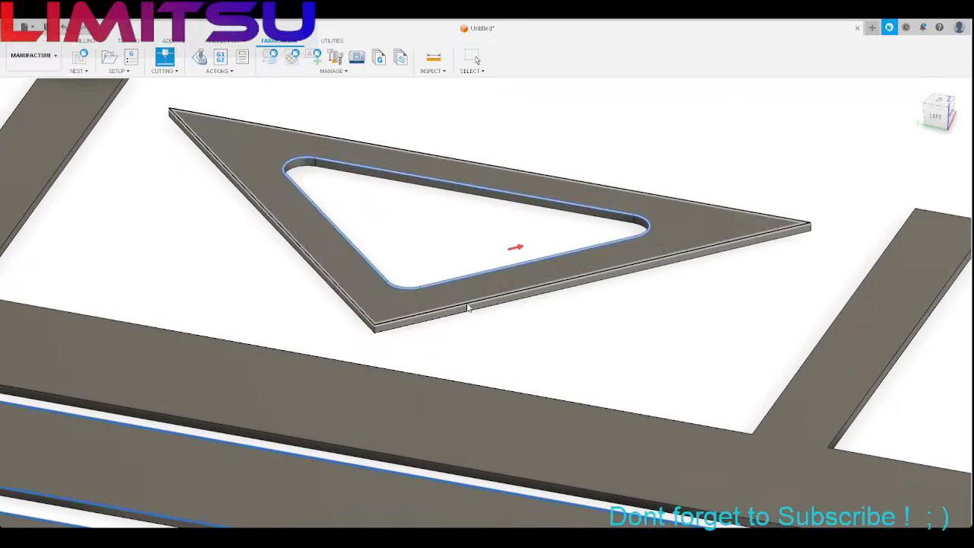
{"action": "left_click", "coordinate": [468, 308]}
{"action": "left_click", "coordinate": [461, 384]}
{"action": "scroll", "coordinate": [305, 299], "scroll_direction": "down", "scroll_amount": 3}
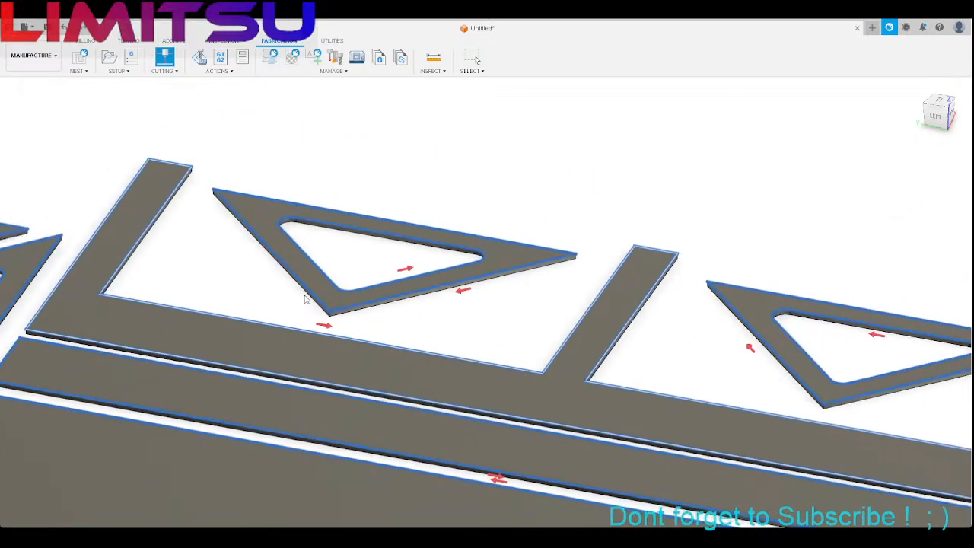
{"action": "scroll", "coordinate": [304, 299], "scroll_direction": "down", "scroll_amount": 5}
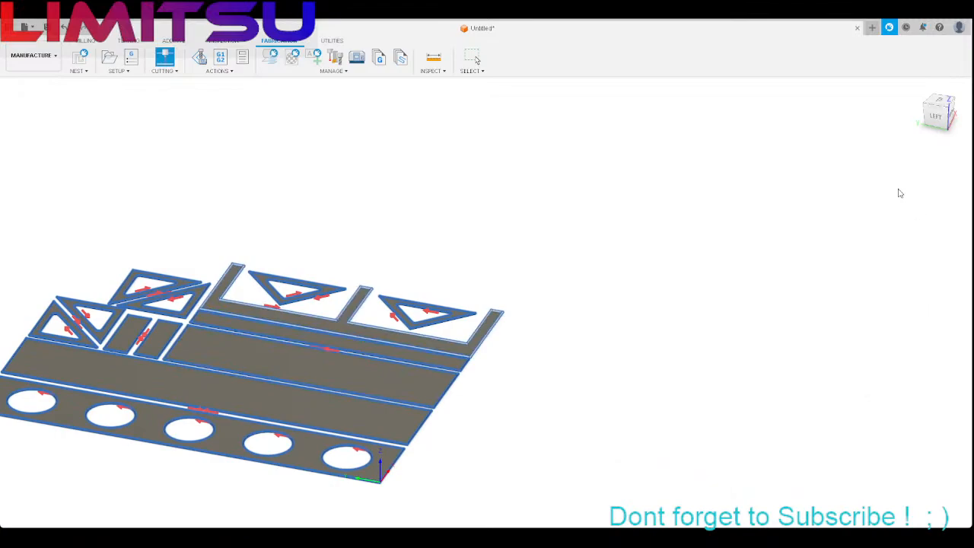
{"action": "left_click", "coordinate": [897, 163]}
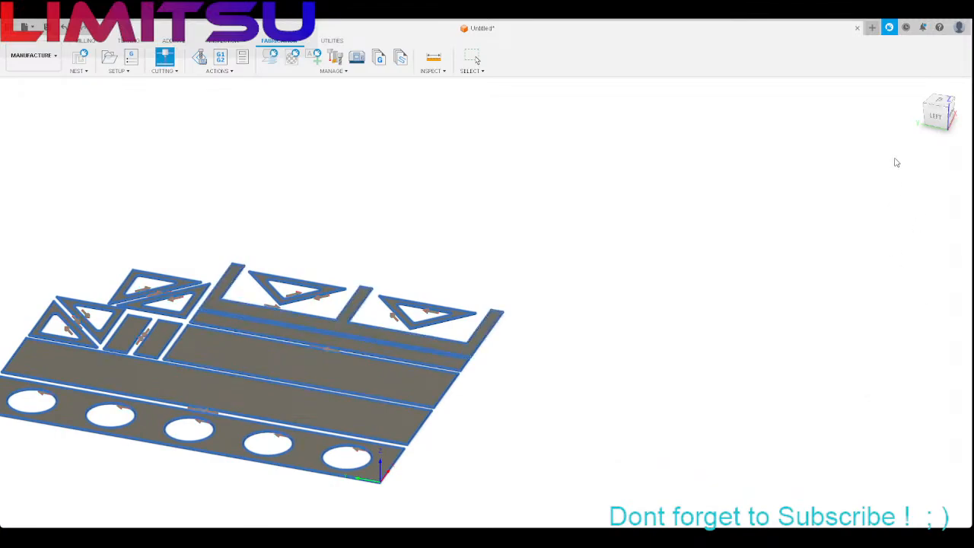
{"action": "left_click", "coordinate": [911, 164]}
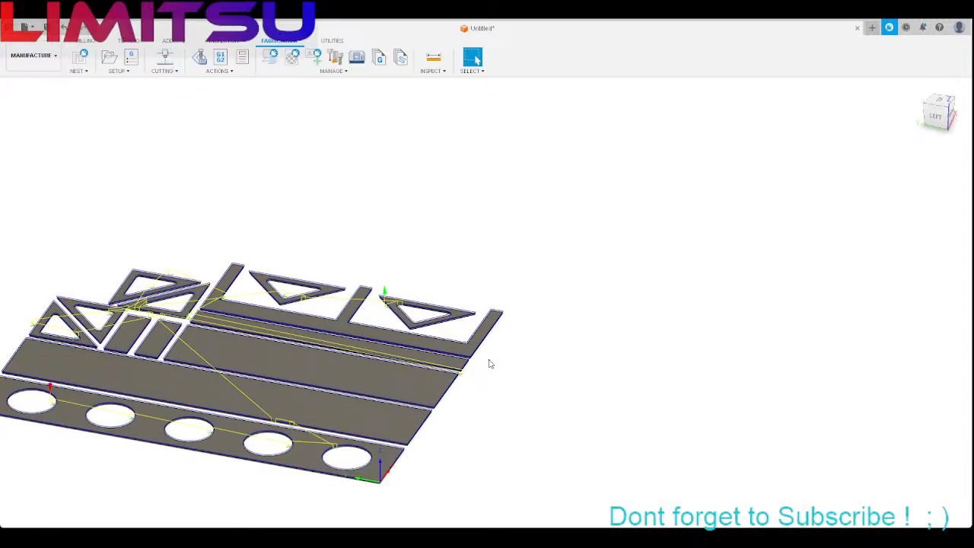
Step: Examine the generated cutting toolpath across the whole stock, including the rapid moves between parts
{"action": "scroll", "coordinate": [566, 414], "scroll_direction": "down", "scroll_amount": 5}
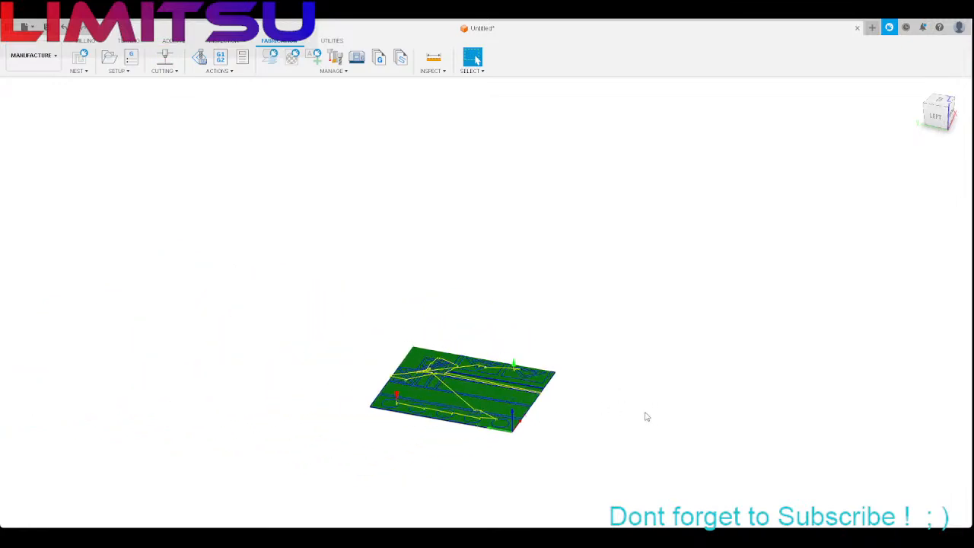
{"action": "scroll", "coordinate": [378, 418], "scroll_direction": "up", "scroll_amount": 5}
{"action": "scroll", "coordinate": [500, 218], "scroll_direction": "down", "scroll_amount": 3}
{"action": "scroll", "coordinate": [548, 365], "scroll_direction": "up", "scroll_amount": 8}
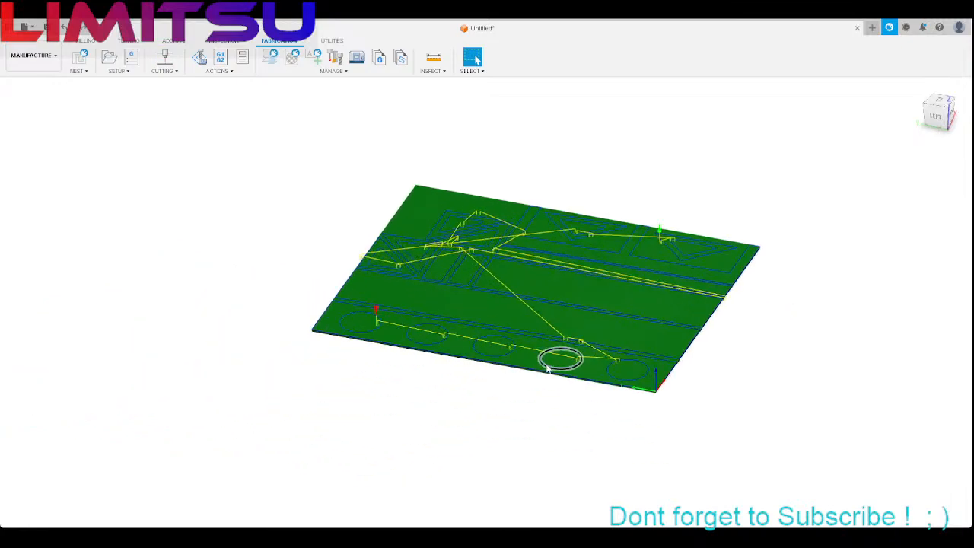
{"action": "scroll", "coordinate": [533, 304], "scroll_direction": "up", "scroll_amount": 2}
{"action": "scroll", "coordinate": [538, 355], "scroll_direction": "down", "scroll_amount": 4}
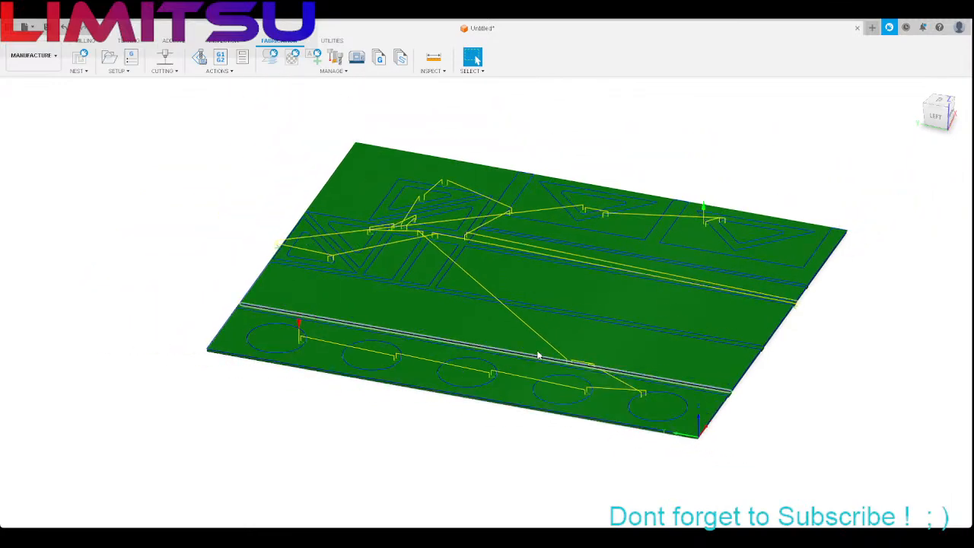
{"action": "scroll", "coordinate": [533, 224], "scroll_direction": "up", "scroll_amount": 3}
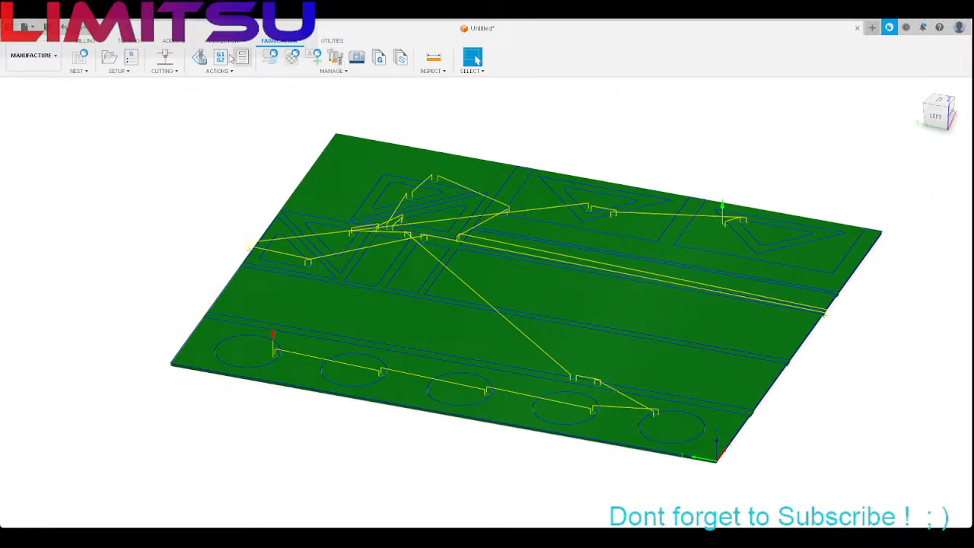
Step: Simulate the cutting toolpath and inspect the lead-ins around the wide strips, small rectangles and paired gussets
{"action": "left_click", "coordinate": [199, 58]}
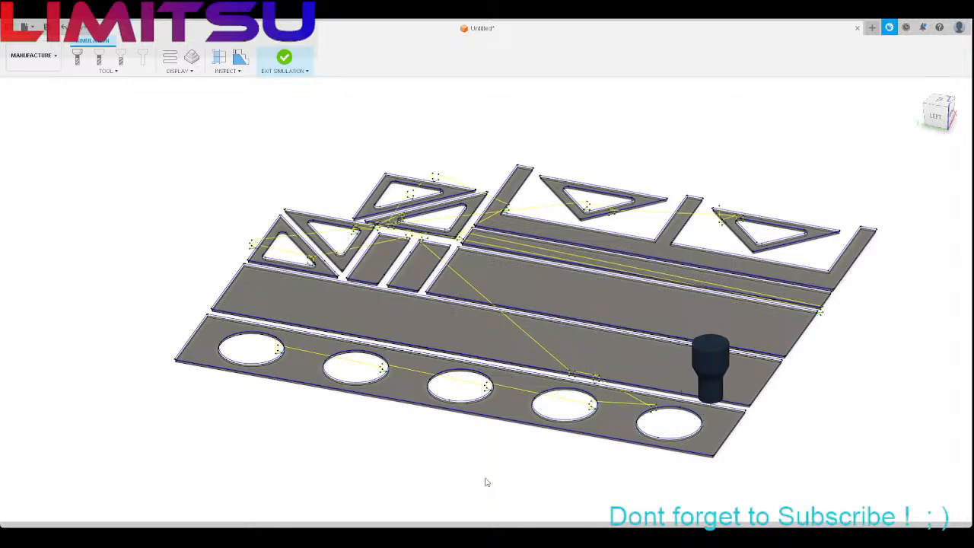
{"action": "scroll", "coordinate": [578, 453], "scroll_direction": "down", "scroll_amount": 1}
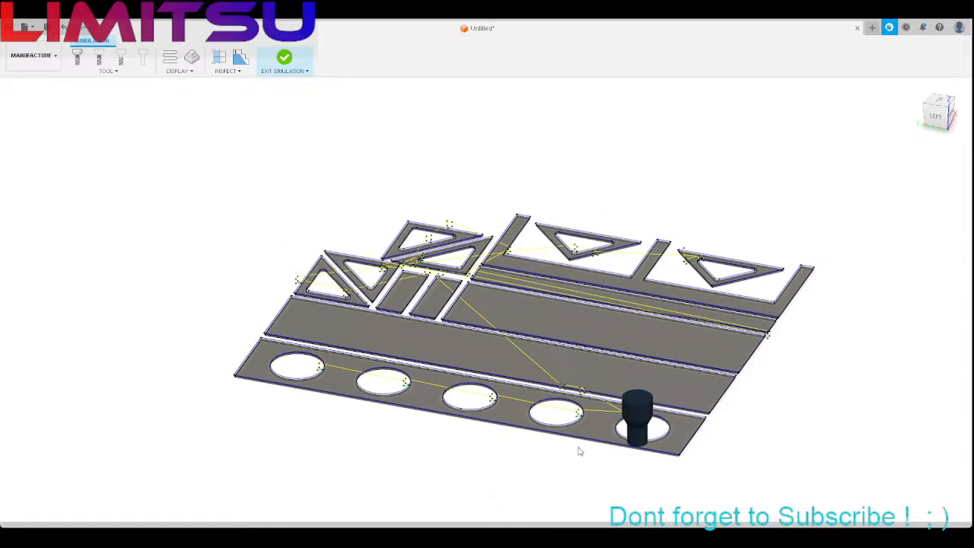
{"action": "scroll", "coordinate": [513, 300], "scroll_direction": "up", "scroll_amount": 5}
{"action": "scroll", "coordinate": [589, 383], "scroll_direction": "up", "scroll_amount": 3}
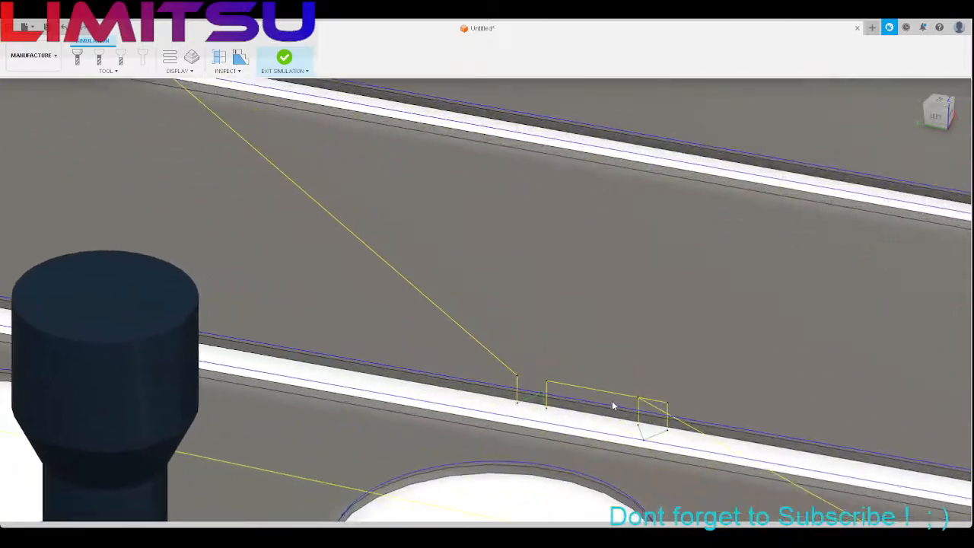
{"action": "scroll", "coordinate": [612, 400], "scroll_direction": "down", "scroll_amount": 8}
{"action": "scroll", "coordinate": [397, 273], "scroll_direction": "up", "scroll_amount": 8}
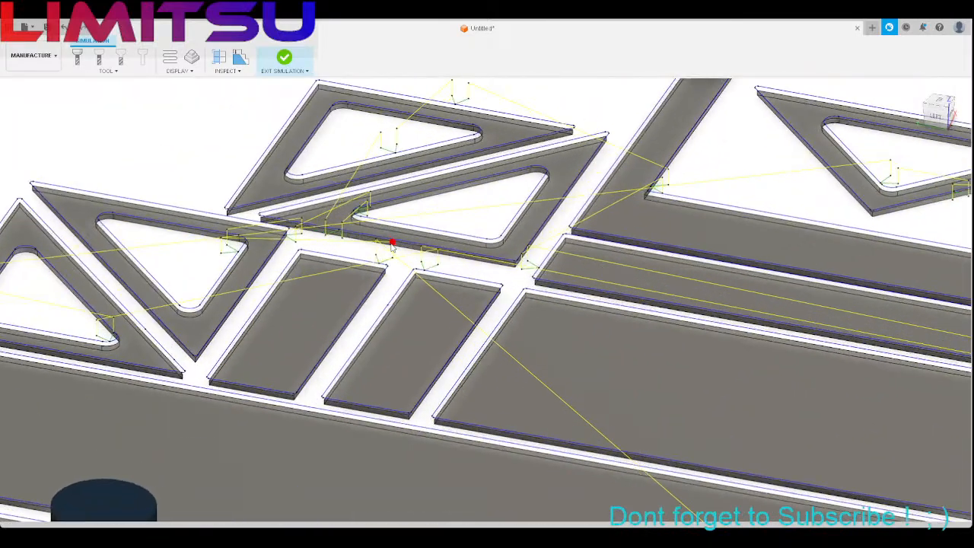
{"action": "scroll", "coordinate": [475, 293], "scroll_direction": "down", "scroll_amount": 8}
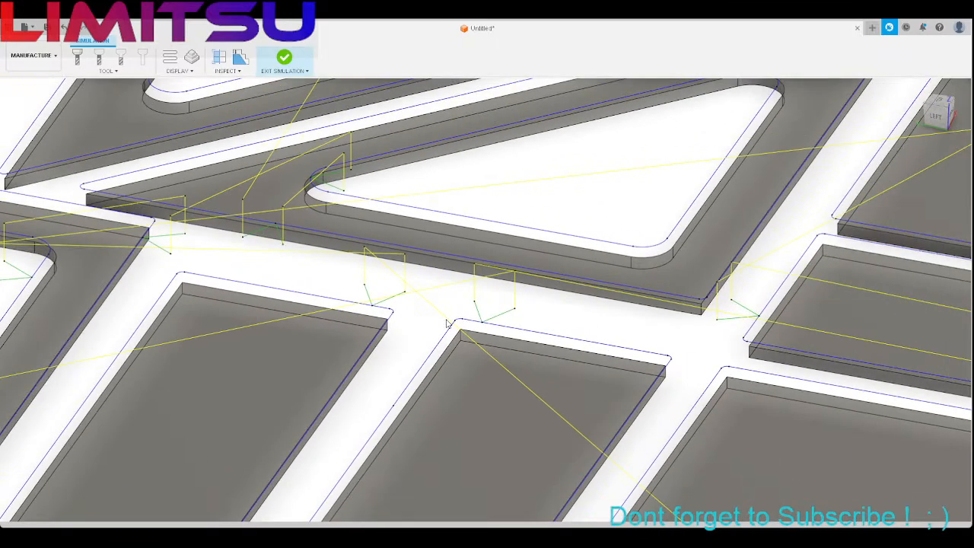
{"action": "scroll", "coordinate": [671, 299], "scroll_direction": "up", "scroll_amount": 5}
{"action": "scroll", "coordinate": [643, 301], "scroll_direction": "up", "scroll_amount": 4}
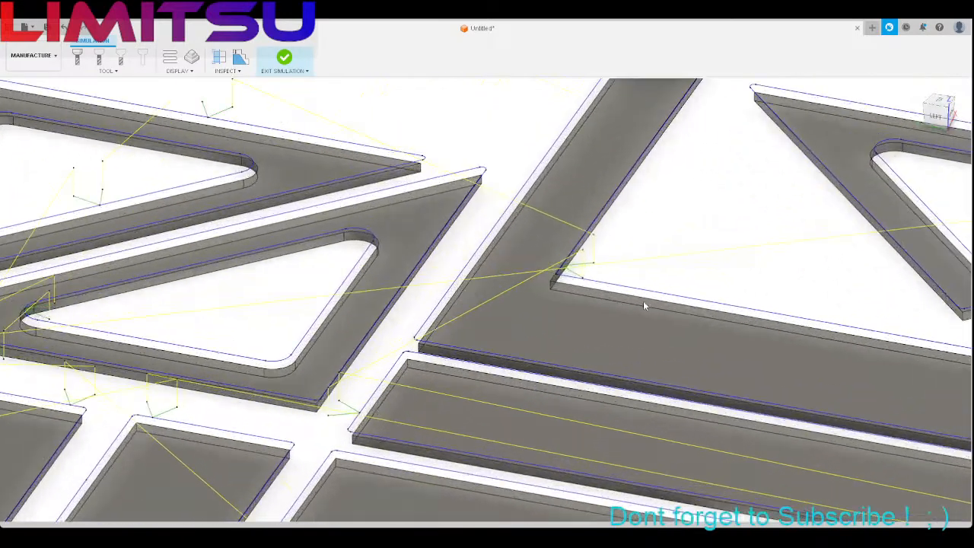
Step: Check the simulated cutting paths around the three-armed part and its nested gussets, following the tool over the whole layout
{"action": "scroll", "coordinate": [403, 357], "scroll_direction": "down", "scroll_amount": 10}
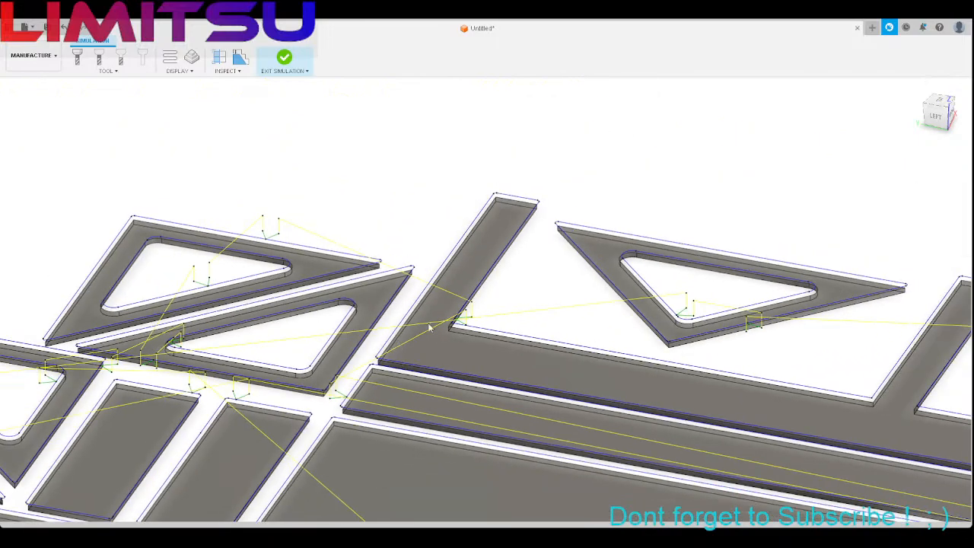
{"action": "scroll", "coordinate": [412, 349], "scroll_direction": "down", "scroll_amount": 2}
{"action": "scroll", "coordinate": [418, 363], "scroll_direction": "up", "scroll_amount": 8}
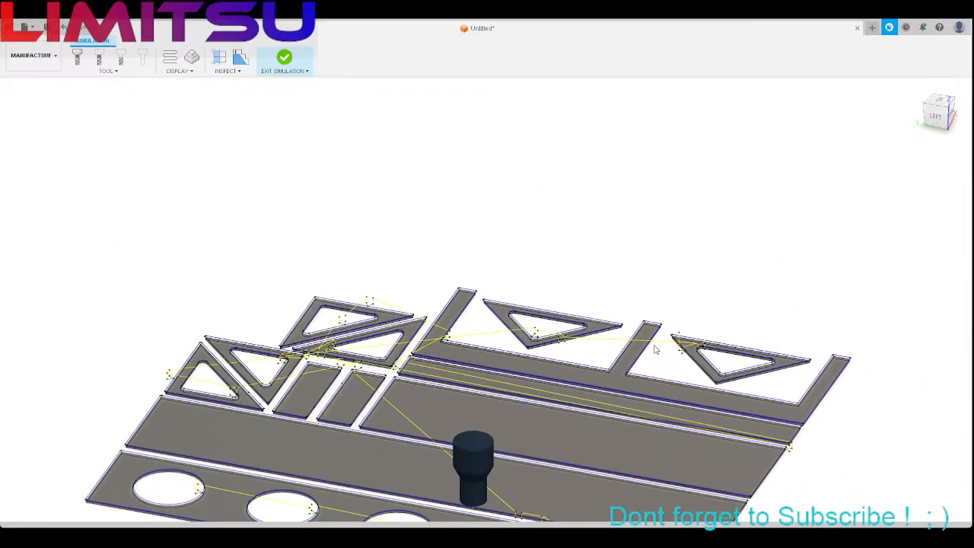
{"action": "scroll", "coordinate": [426, 354], "scroll_direction": "down", "scroll_amount": 2}
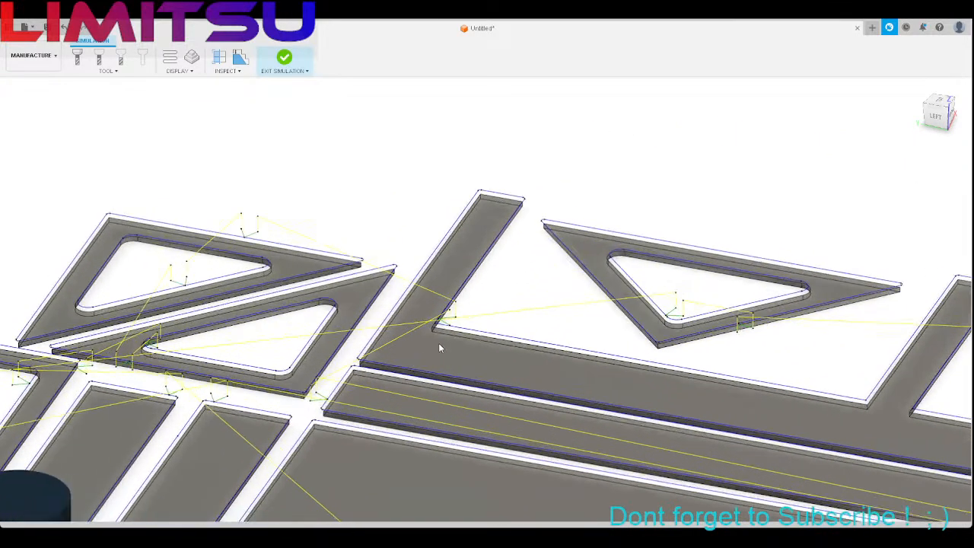
{"action": "scroll", "coordinate": [457, 347], "scroll_direction": "down", "scroll_amount": 5}
{"action": "scroll", "coordinate": [513, 376], "scroll_direction": "down", "scroll_amount": 3}
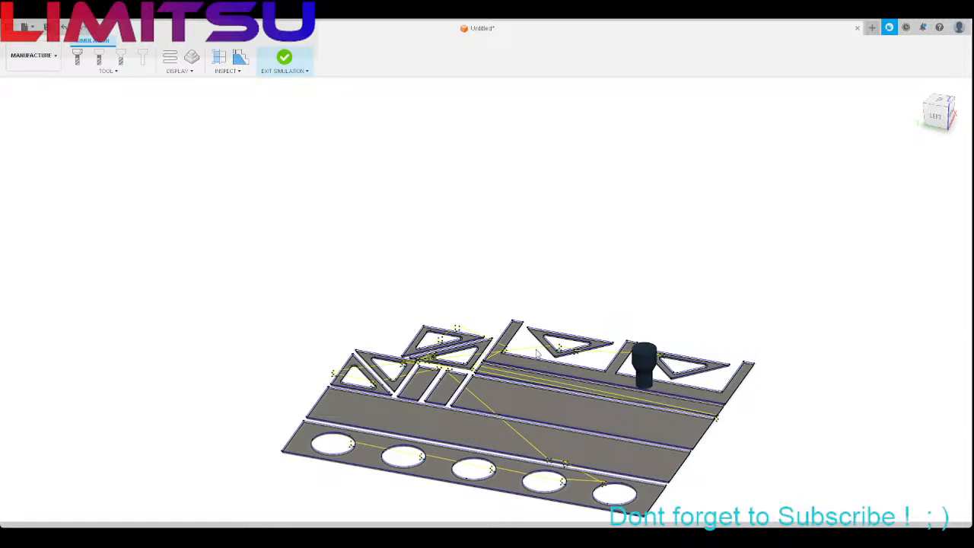
{"action": "scroll", "coordinate": [580, 324], "scroll_direction": "down", "scroll_amount": 2}
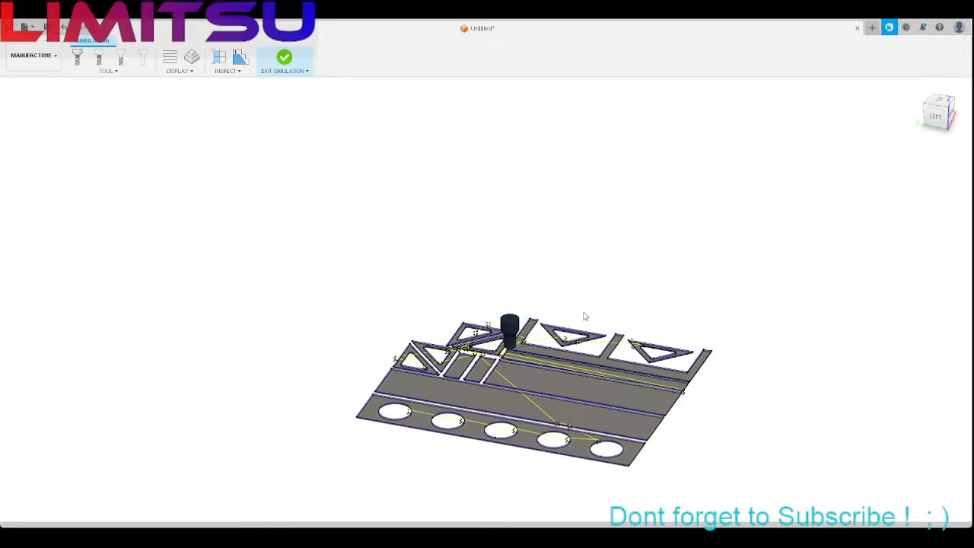
Step: Follow the simulated tool over the complete nested layout from closer and farther views, and close the simulation
{"action": "scroll", "coordinate": [583, 315], "scroll_direction": "up", "scroll_amount": 2}
{"action": "scroll", "coordinate": [590, 301], "scroll_direction": "down", "scroll_amount": 4}
{"action": "scroll", "coordinate": [588, 363], "scroll_direction": "up", "scroll_amount": 5}
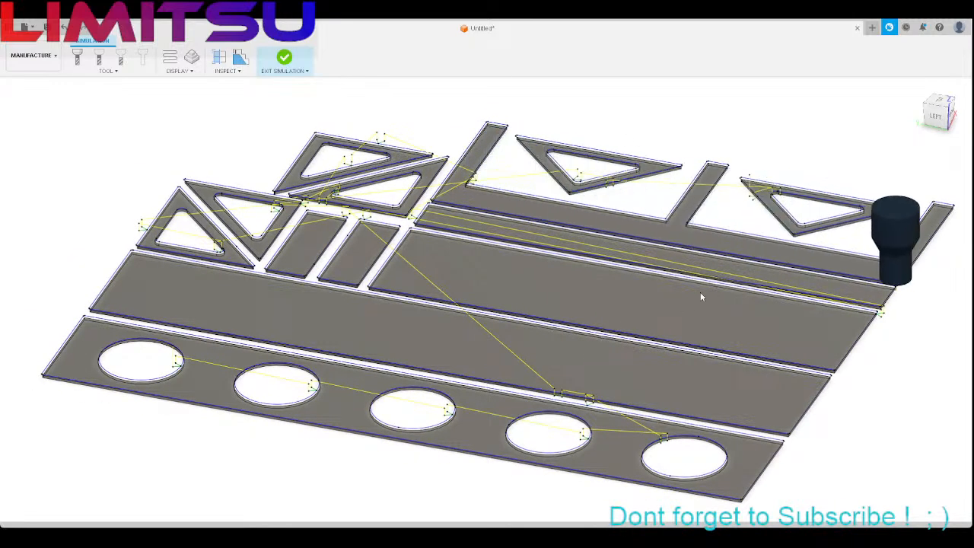
{"action": "scroll", "coordinate": [478, 342], "scroll_direction": "down", "scroll_amount": 3}
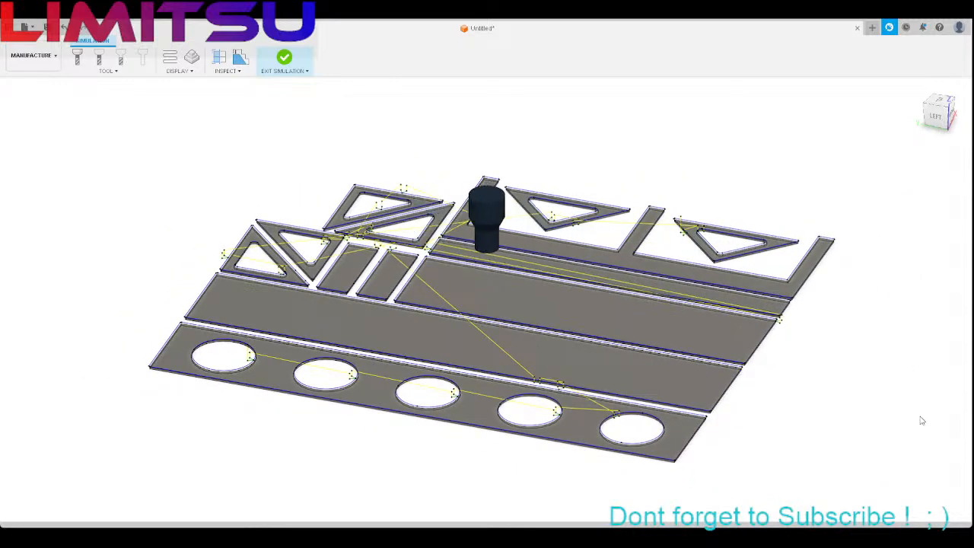
{"action": "left_click", "coordinate": [930, 438]}
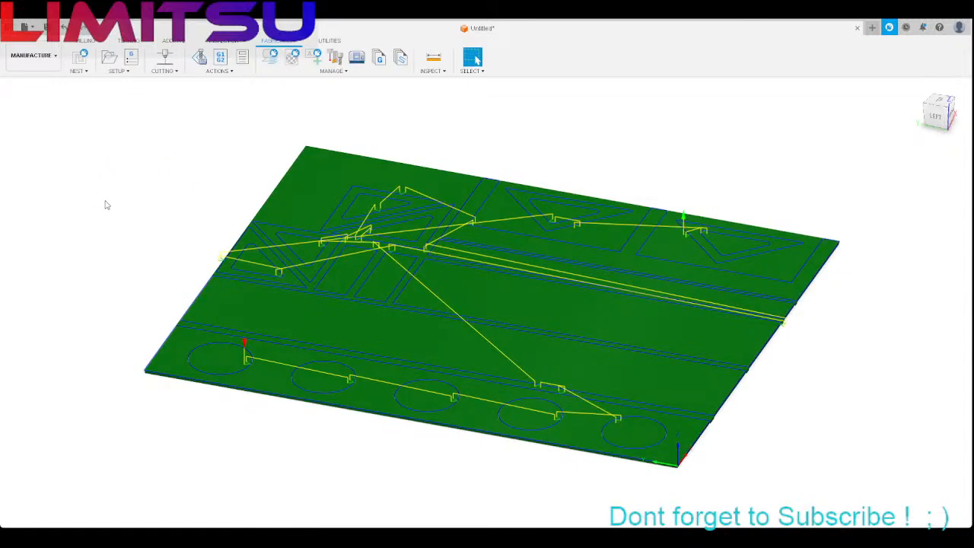
Step: Edit the cutting operation's settings with all part contours selected, and regenerate the toolpath
{"action": "left_click", "coordinate": [113, 210]}
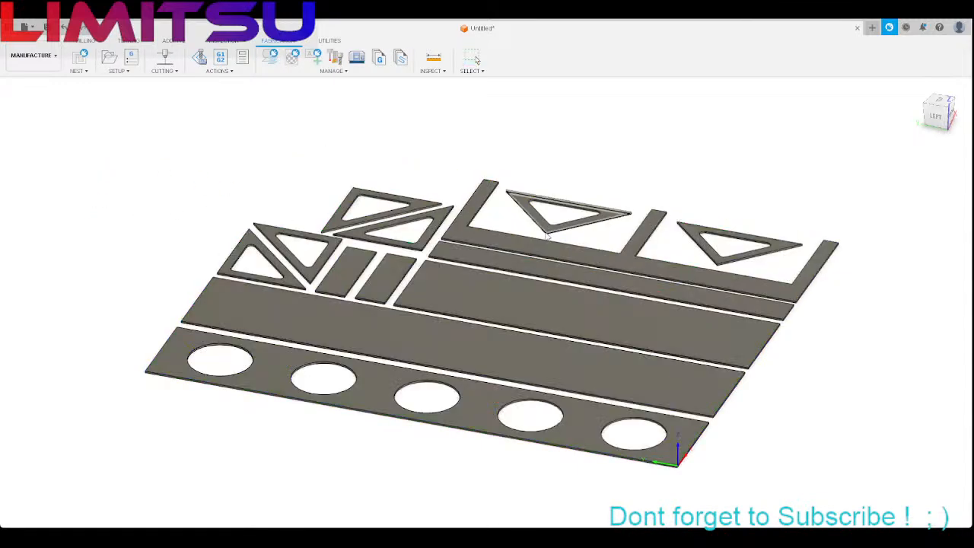
{"action": "left_click", "coordinate": [884, 166]}
{"action": "left_click", "coordinate": [896, 167]}
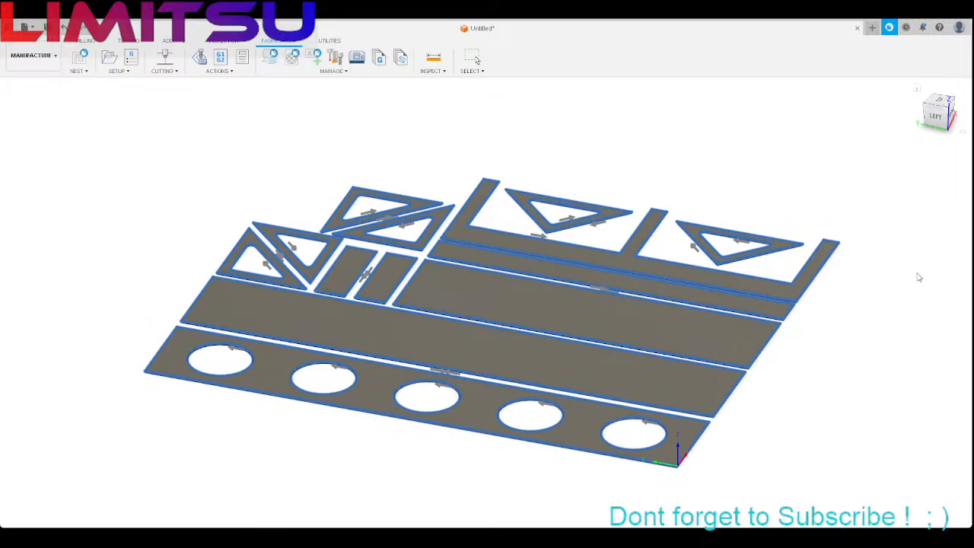
{"action": "left_click", "coordinate": [918, 341]}
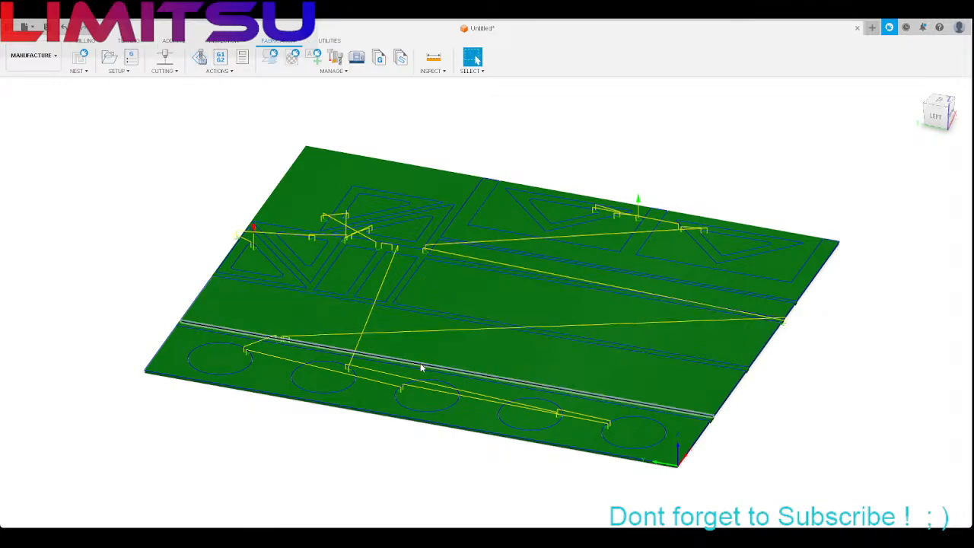
Step: Examine the regenerated toolpath's lead-ins and rapid moves around the paired gussets and small rectangles
{"action": "scroll", "coordinate": [267, 228], "scroll_direction": "up", "scroll_amount": 5}
{"action": "scroll", "coordinate": [287, 279], "scroll_direction": "up", "scroll_amount": 3}
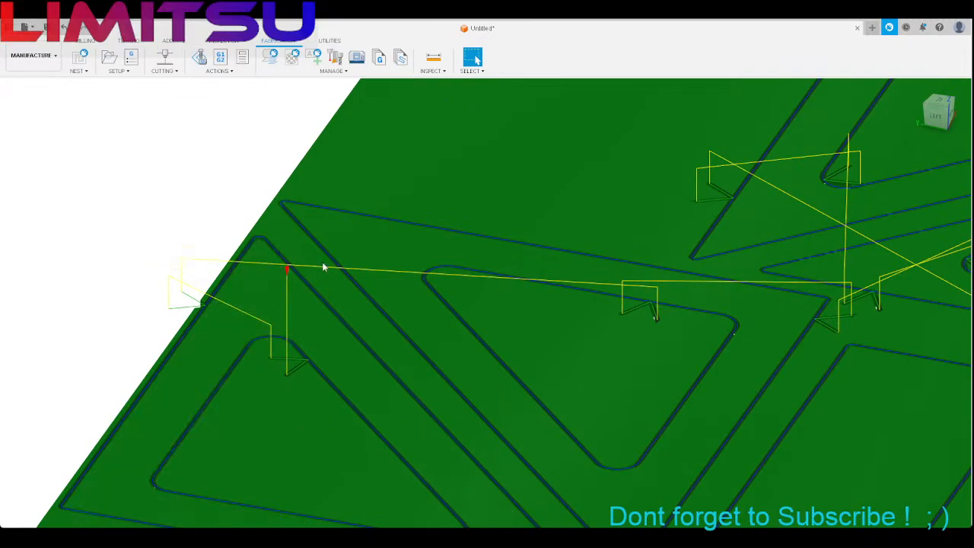
{"action": "scroll", "coordinate": [592, 311], "scroll_direction": "down", "scroll_amount": 3}
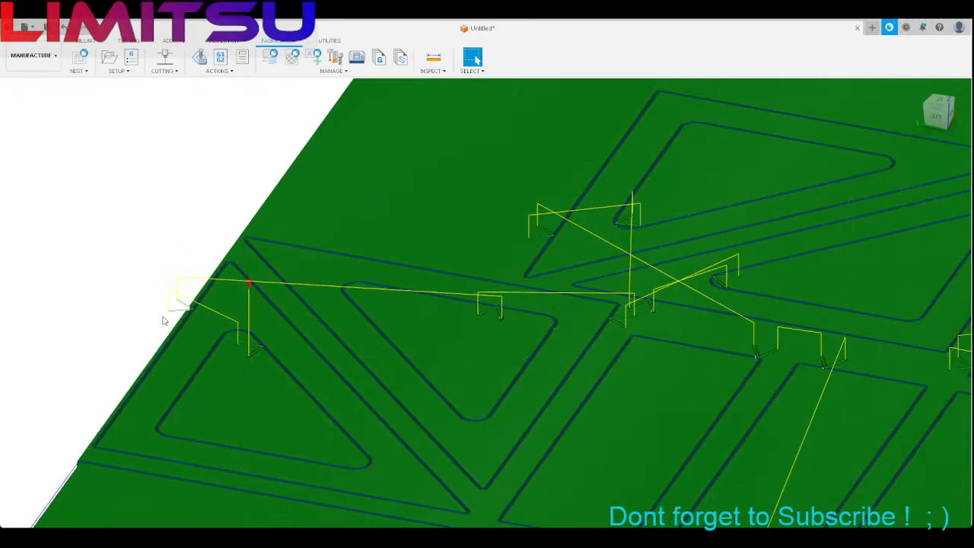
{"action": "scroll", "coordinate": [599, 298], "scroll_direction": "up", "scroll_amount": 5}
{"action": "scroll", "coordinate": [322, 317], "scroll_direction": "down", "scroll_amount": 5}
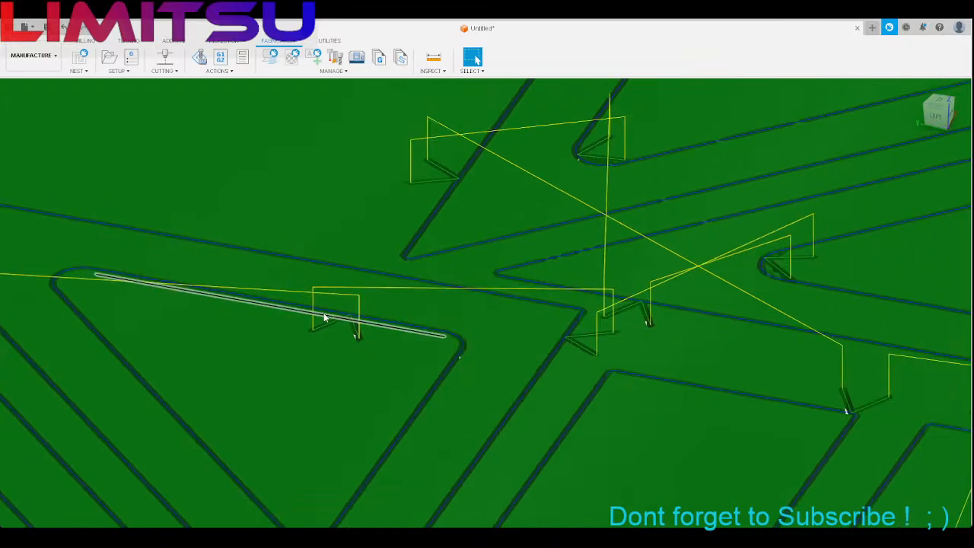
{"action": "scroll", "coordinate": [515, 304], "scroll_direction": "up", "scroll_amount": 3}
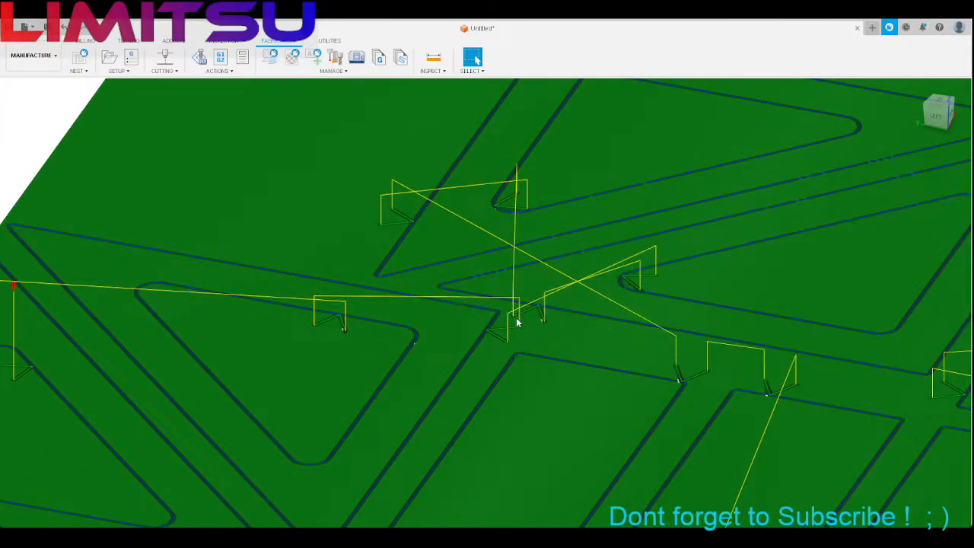
{"action": "scroll", "coordinate": [559, 304], "scroll_direction": "up", "scroll_amount": 4}
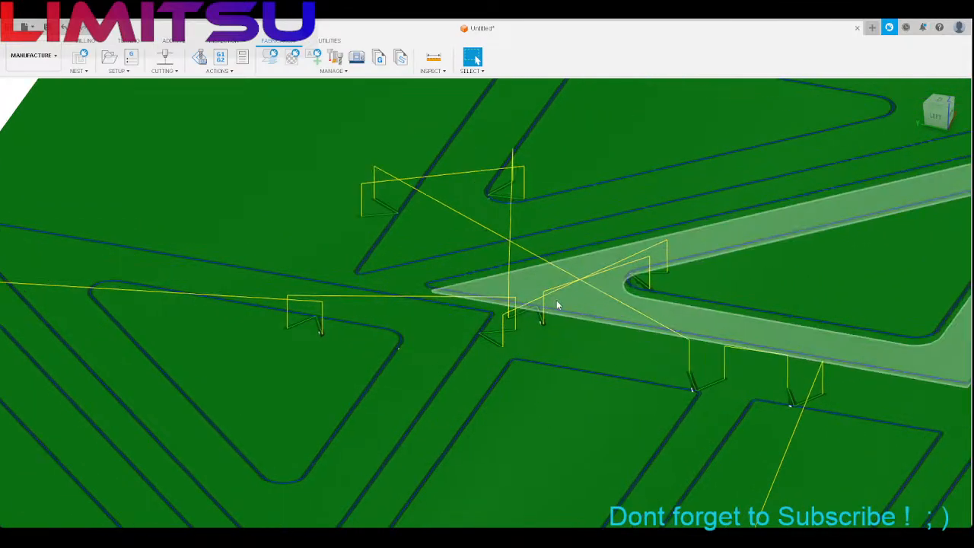
{"action": "scroll", "coordinate": [598, 311], "scroll_direction": "up", "scroll_amount": 2}
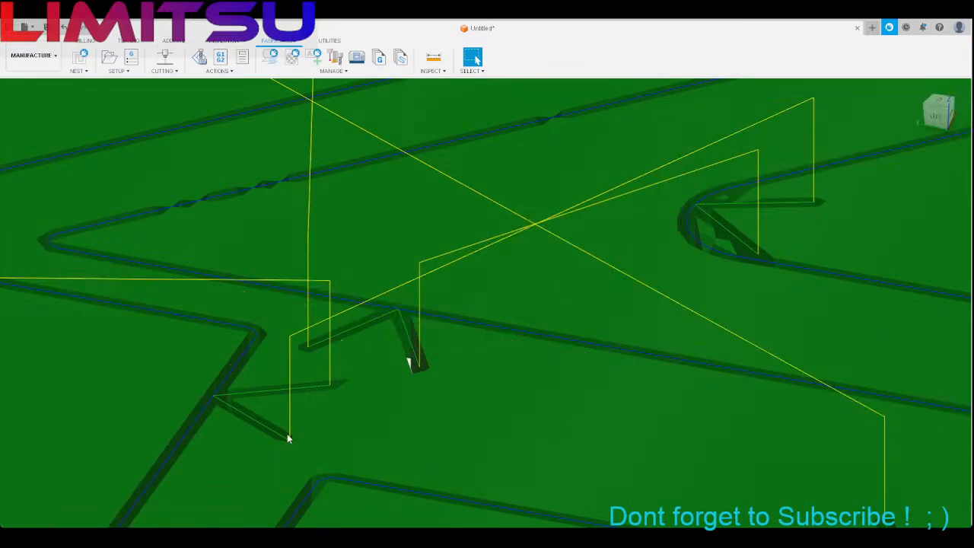
{"action": "scroll", "coordinate": [361, 369], "scroll_direction": "down", "scroll_amount": 10}
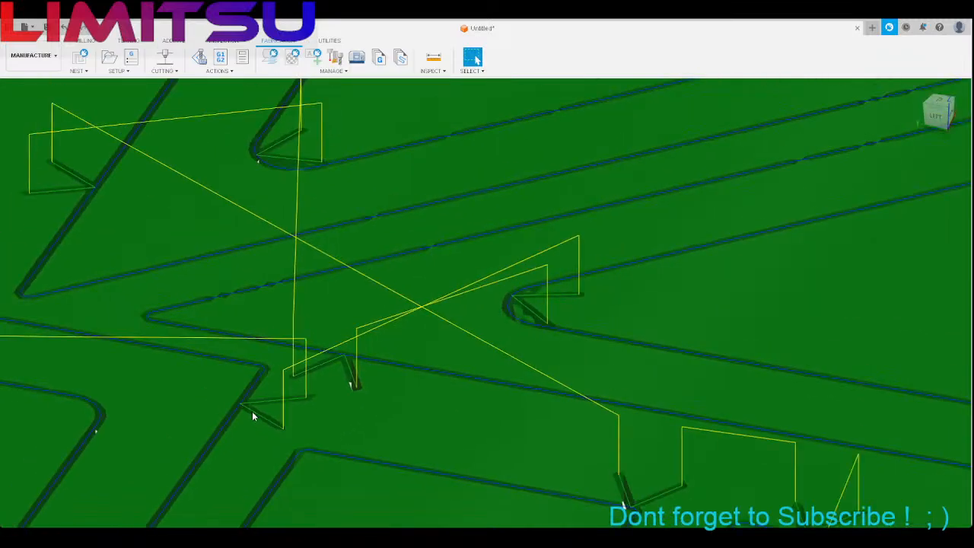
{"action": "scroll", "coordinate": [584, 420], "scroll_direction": "up", "scroll_amount": 5}
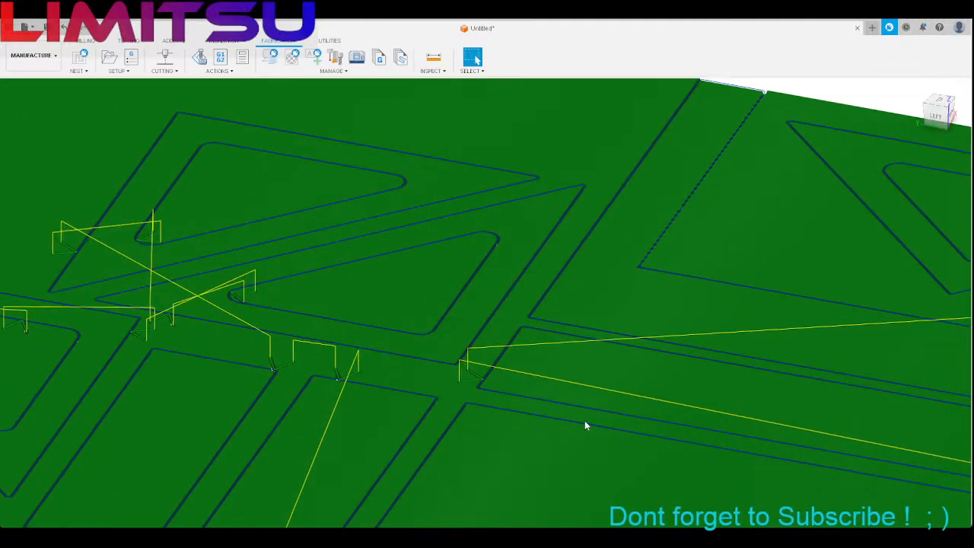
Step: Examine the regenerated lead-ins and rapid moves around the three-armed part and the gussets nested between its arms
{"action": "scroll", "coordinate": [352, 381], "scroll_direction": "down", "scroll_amount": 8}
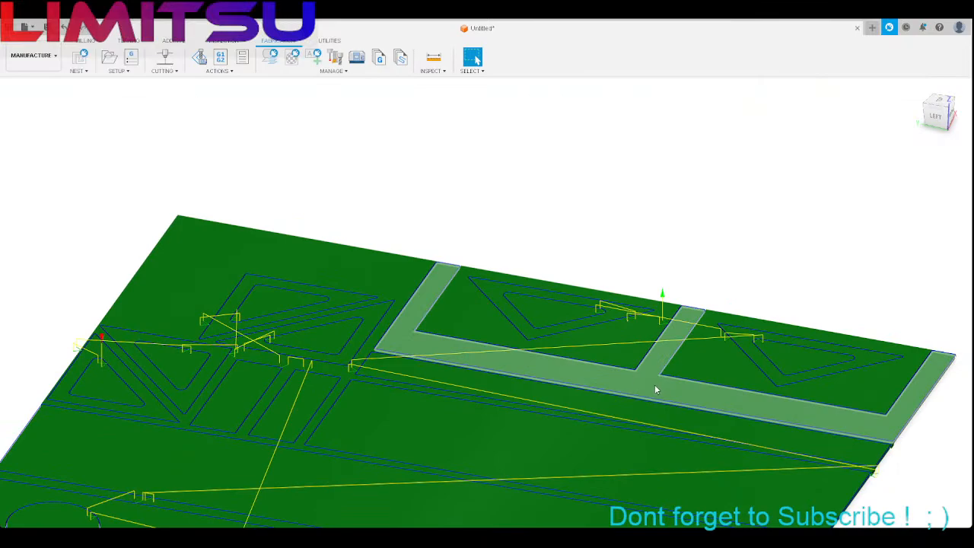
{"action": "scroll", "coordinate": [660, 381], "scroll_direction": "up", "scroll_amount": 6}
{"action": "scroll", "coordinate": [667, 350], "scroll_direction": "up", "scroll_amount": 3}
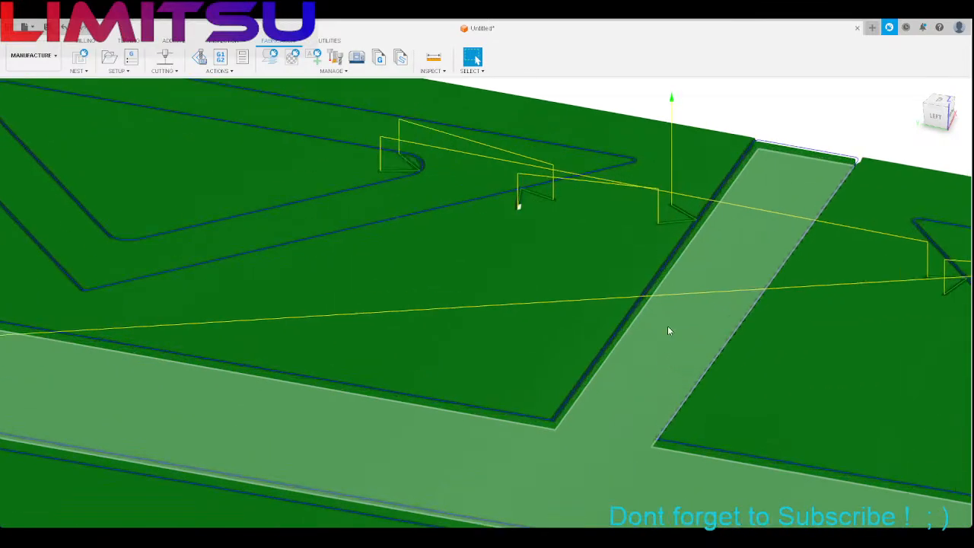
{"action": "scroll", "coordinate": [527, 357], "scroll_direction": "down", "scroll_amount": 4}
{"action": "scroll", "coordinate": [526, 357], "scroll_direction": "down", "scroll_amount": 5}
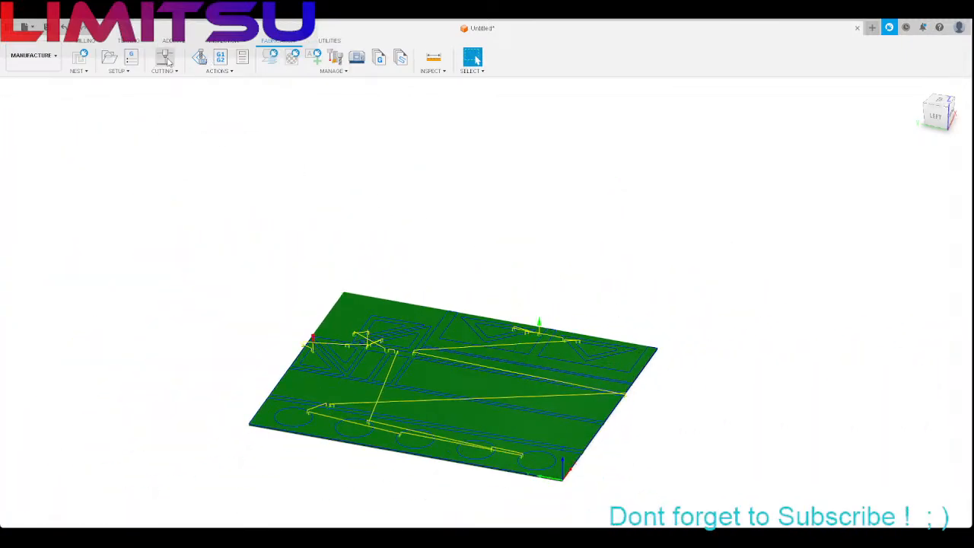
Step: Simulate the regenerated toolpath, and recheck the lead-ins around the three-armed part, gussets and small rectangles
{"action": "left_click", "coordinate": [197, 59]}
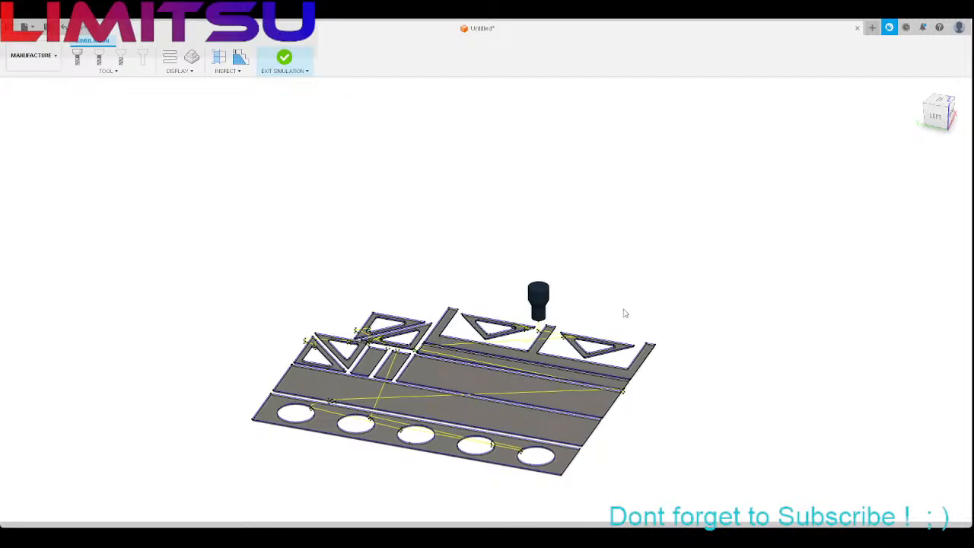
{"action": "left_click", "coordinate": [284, 60]}
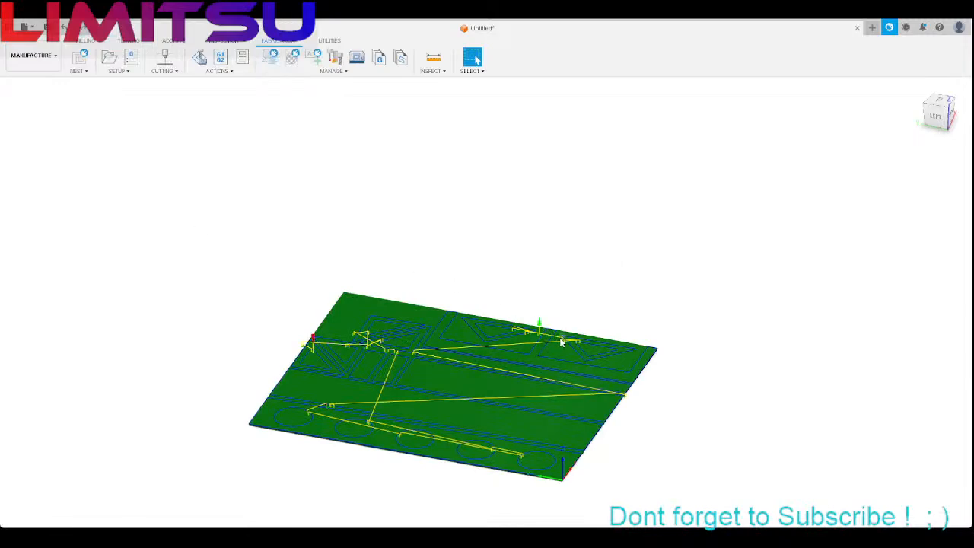
{"action": "scroll", "coordinate": [512, 341], "scroll_direction": "up", "scroll_amount": 5}
{"action": "scroll", "coordinate": [507, 318], "scroll_direction": "up", "scroll_amount": 3}
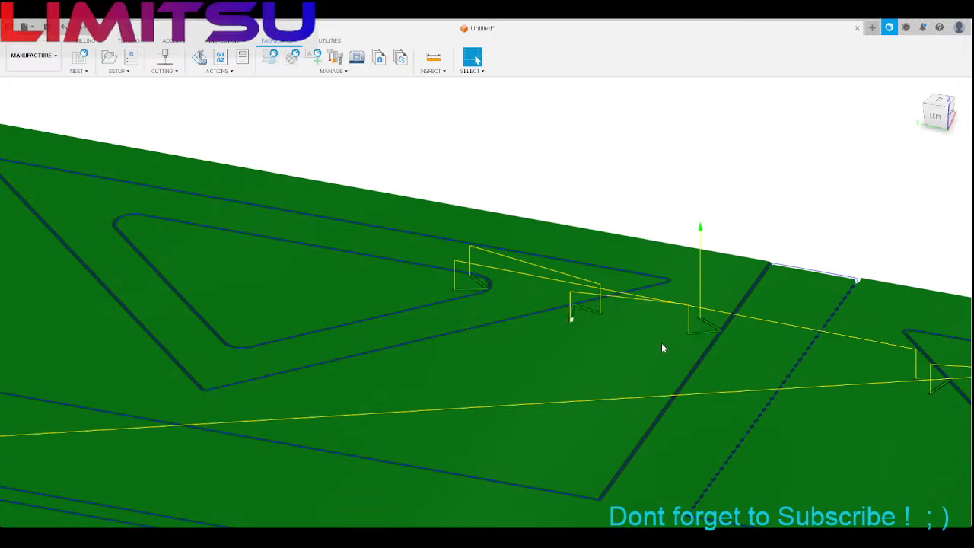
{"action": "scroll", "coordinate": [661, 342], "scroll_direction": "down", "scroll_amount": 6}
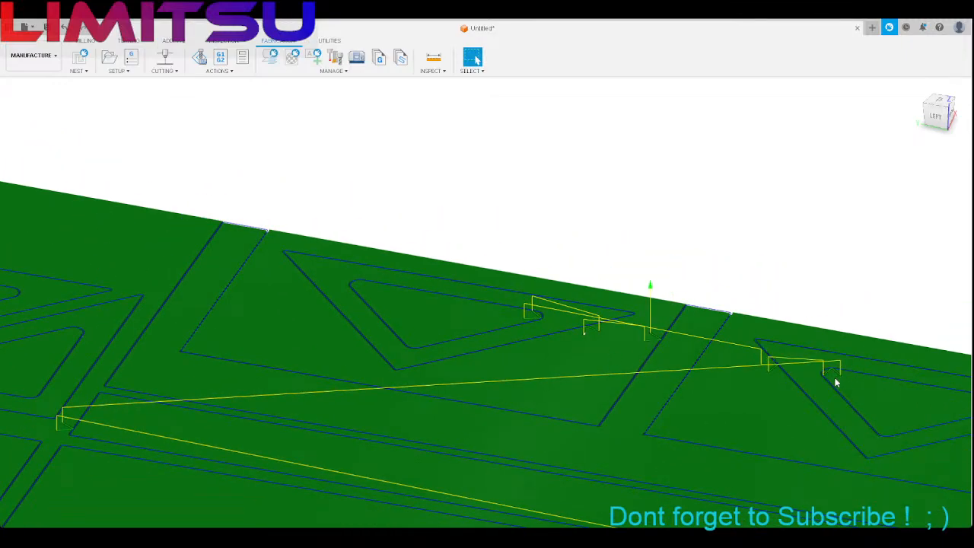
{"action": "scroll", "coordinate": [809, 232], "scroll_direction": "down", "scroll_amount": 5}
{"action": "scroll", "coordinate": [411, 282], "scroll_direction": "up", "scroll_amount": 4}
{"action": "scroll", "coordinate": [465, 297], "scroll_direction": "up", "scroll_amount": 3}
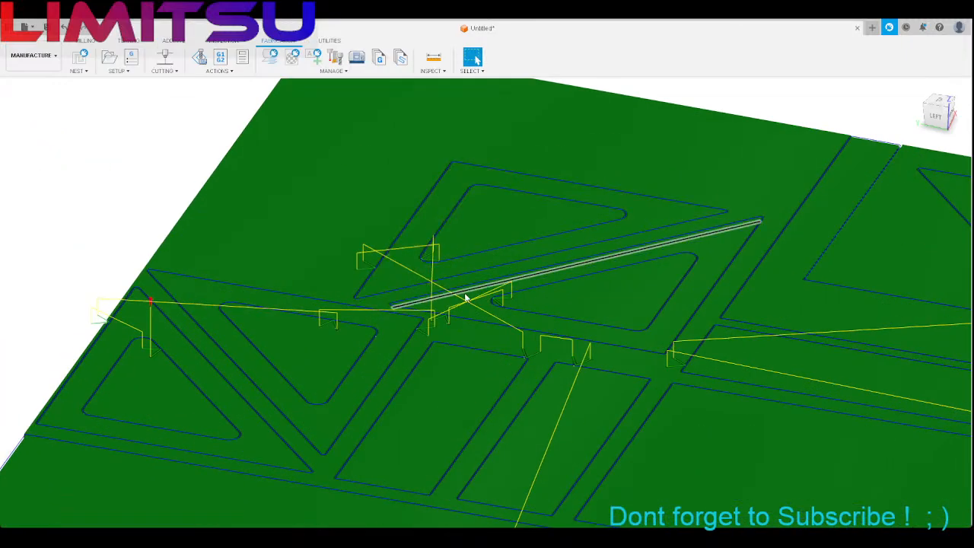
{"action": "scroll", "coordinate": [561, 358], "scroll_direction": "up", "scroll_amount": 5}
{"action": "scroll", "coordinate": [502, 364], "scroll_direction": "down", "scroll_amount": 5}
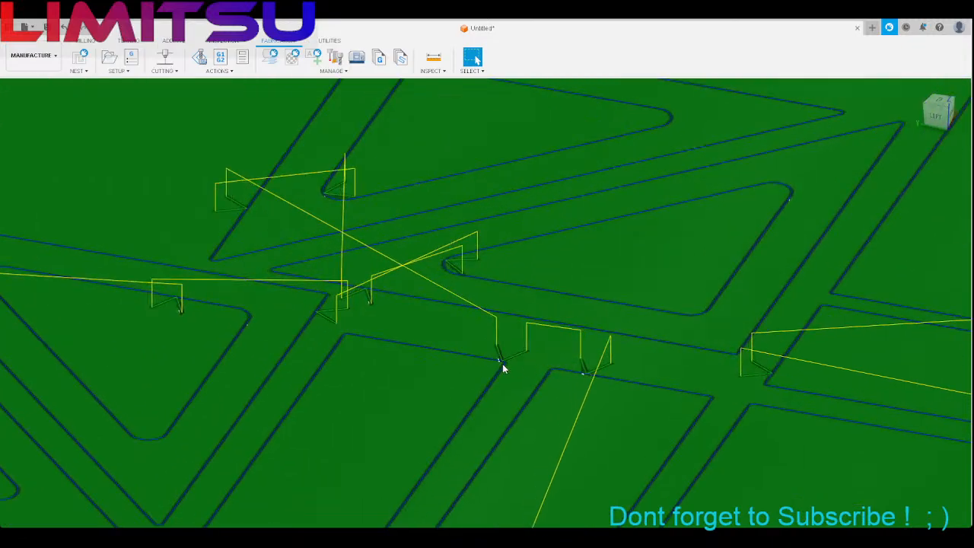
{"action": "scroll", "coordinate": [156, 371], "scroll_direction": "down", "scroll_amount": 6}
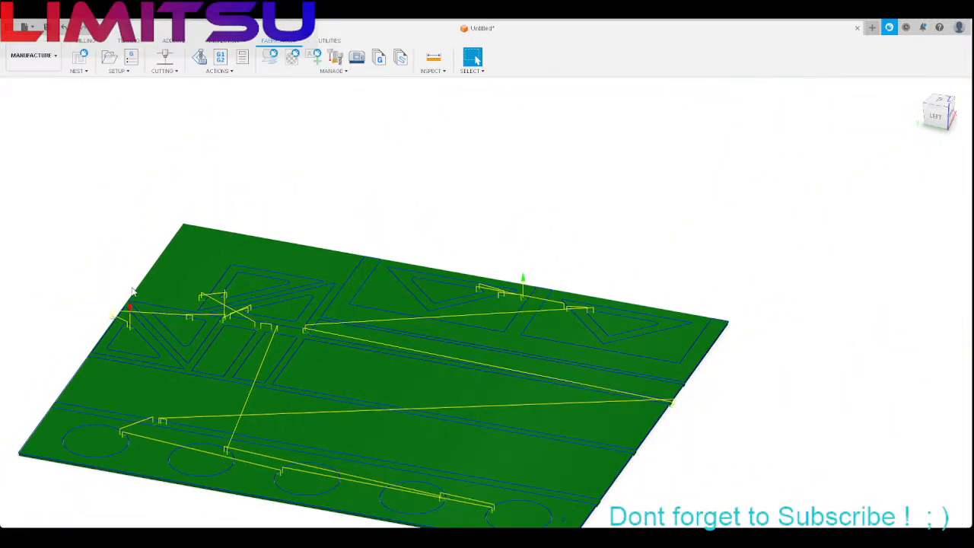
Step: Check the lead-ins and rapid moves between the circular holes and along the neighbouring wide strip
{"action": "scroll", "coordinate": [184, 394], "scroll_direction": "up", "scroll_amount": 7}
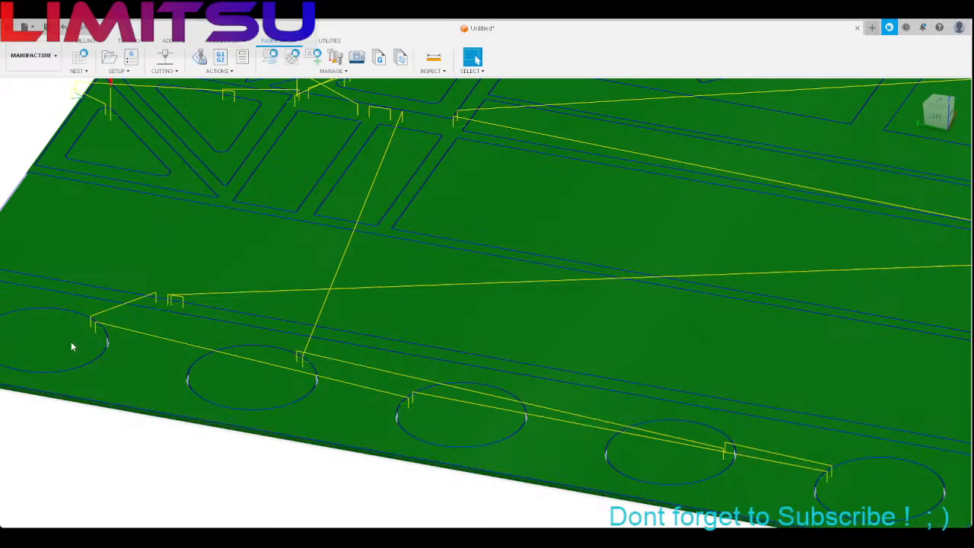
{"action": "scroll", "coordinate": [58, 345], "scroll_direction": "up", "scroll_amount": 5}
{"action": "scroll", "coordinate": [57, 344], "scroll_direction": "up", "scroll_amount": 2}
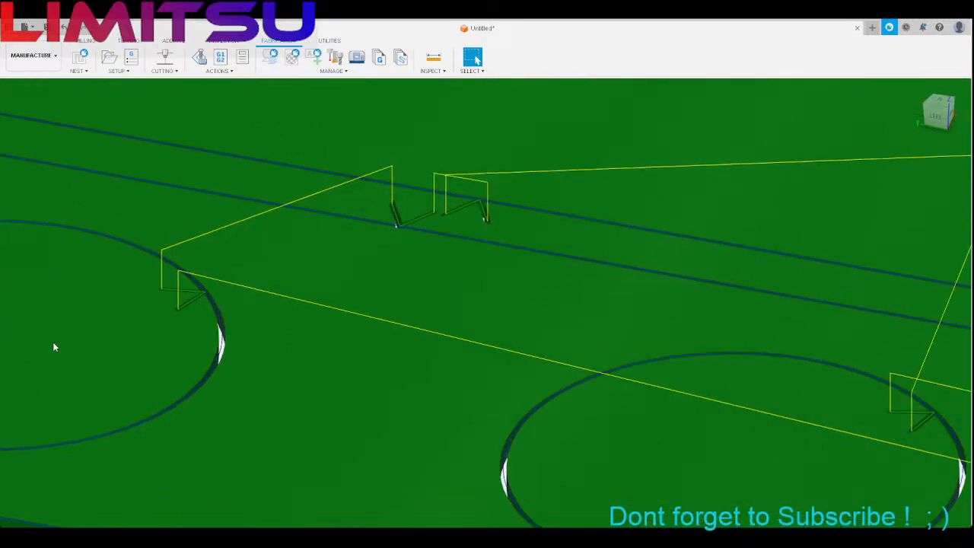
{"action": "scroll", "coordinate": [53, 347], "scroll_direction": "down", "scroll_amount": 3}
{"action": "scroll", "coordinate": [60, 347], "scroll_direction": "down", "scroll_amount": 2}
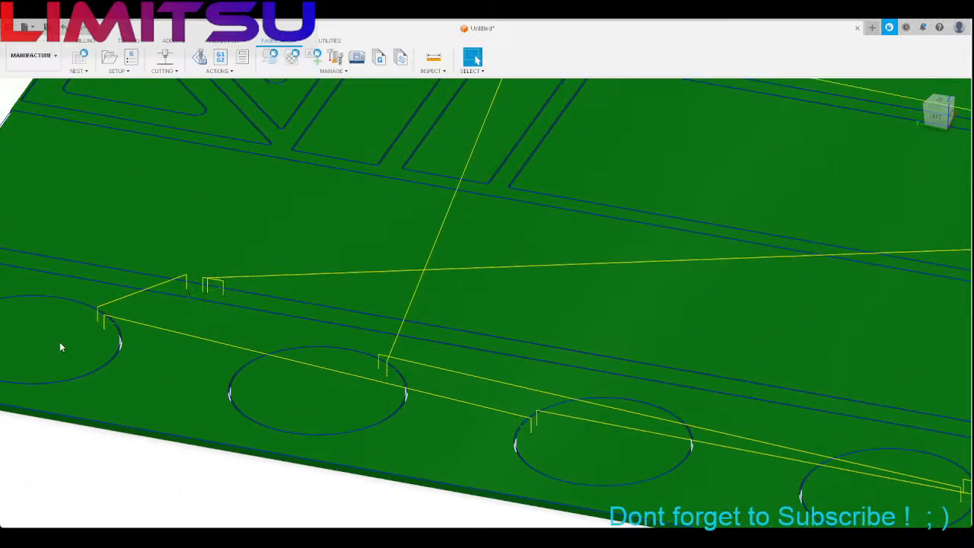
{"action": "scroll", "coordinate": [61, 347], "scroll_direction": "down", "scroll_amount": 4}
{"action": "scroll", "coordinate": [114, 202], "scroll_direction": "up", "scroll_amount": 3}
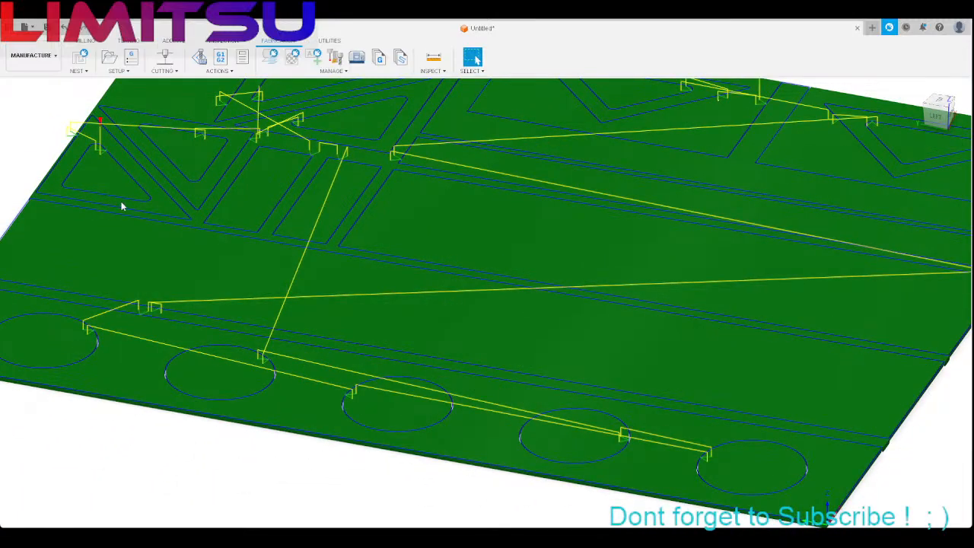
Step: Edit the cutting operation again and regenerate its toolpath, and open post-processing for it
{"action": "double_click", "coordinate": [128, 204]}
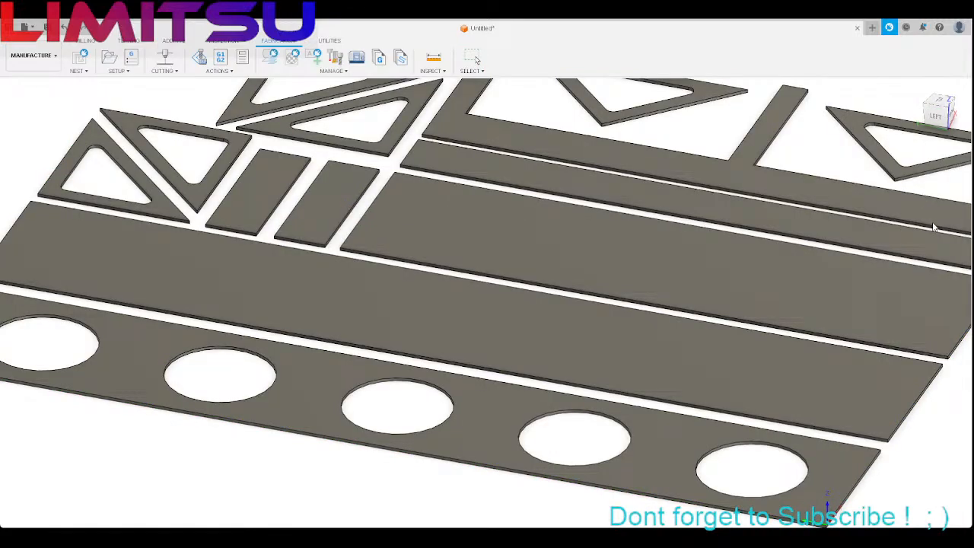
{"action": "left_click", "coordinate": [909, 163]}
{"action": "left_click", "coordinate": [934, 272]}
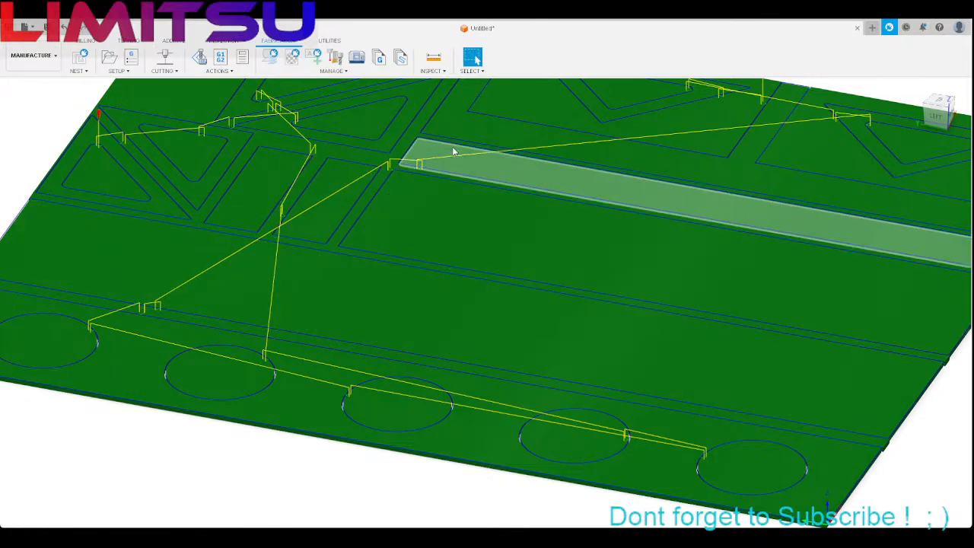
{"action": "left_click", "coordinate": [223, 63]}
{"action": "left_click", "coordinate": [221, 60]}
{"action": "left_click", "coordinate": [840, 262]}
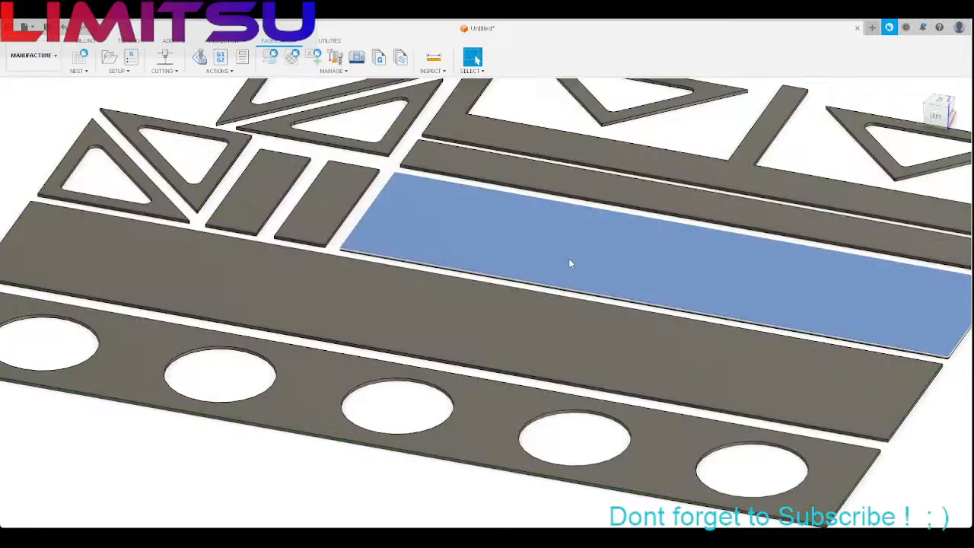
{"action": "left_click", "coordinate": [426, 301]}
{"action": "key", "text": "Escape"}
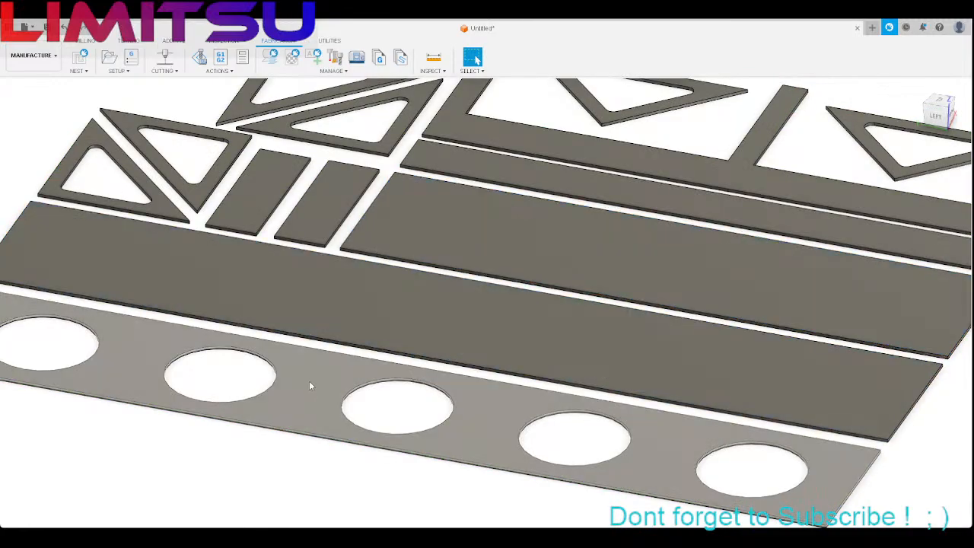
{"action": "scroll", "coordinate": [363, 384], "scroll_direction": "down", "scroll_amount": 5}
{"action": "scroll", "coordinate": [704, 268], "scroll_direction": "up", "scroll_amount": 2}
{"action": "scroll", "coordinate": [669, 214], "scroll_direction": "down", "scroll_amount": 5}
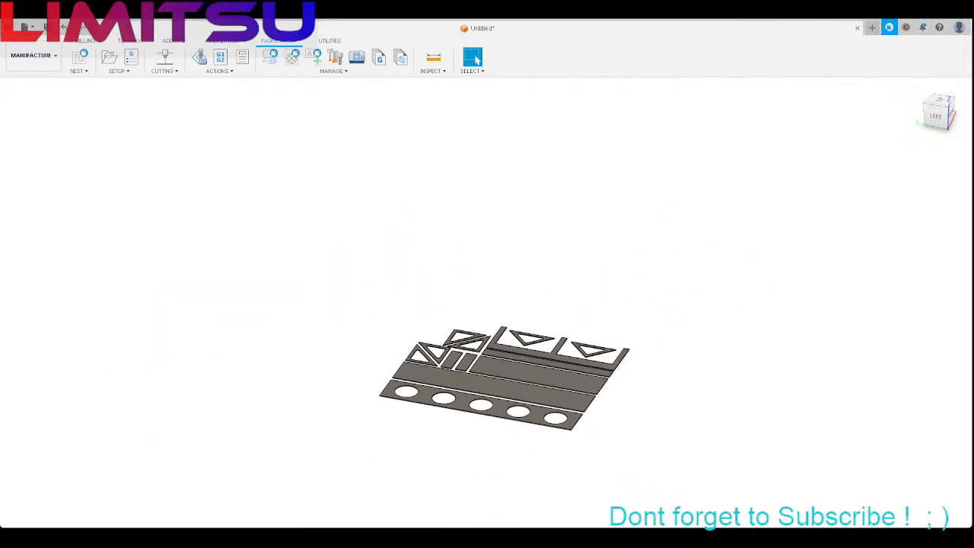
{"action": "scroll", "coordinate": [377, 231], "scroll_direction": "down", "scroll_amount": 3}
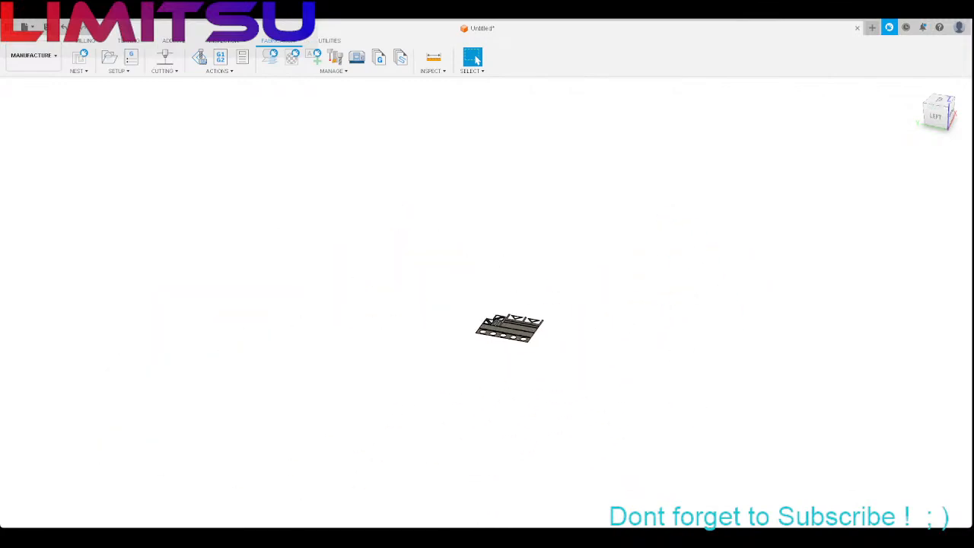
{"action": "scroll", "coordinate": [525, 335], "scroll_direction": "up", "scroll_amount": 8}
{"action": "scroll", "coordinate": [440, 307], "scroll_direction": "up", "scroll_amount": 6}
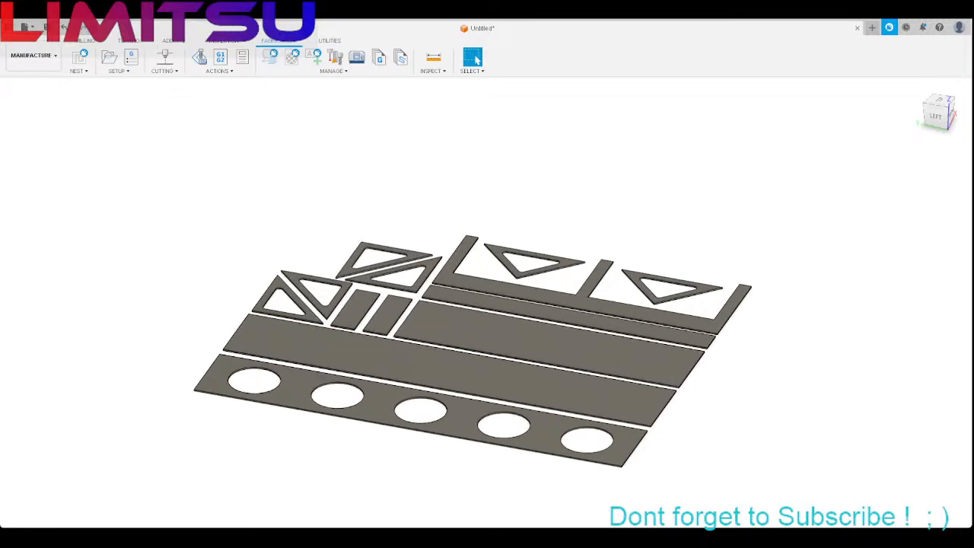
{"action": "scroll", "coordinate": [475, 323], "scroll_direction": "down", "scroll_amount": 1}
{"action": "scroll", "coordinate": [487, 343], "scroll_direction": "down", "scroll_amount": 5}
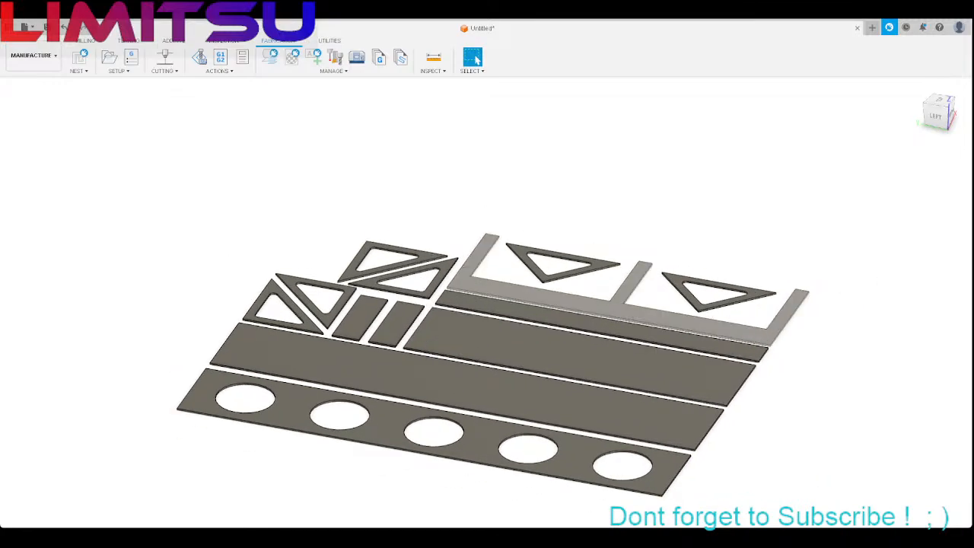
{"action": "scroll", "coordinate": [487, 305], "scroll_direction": "up", "scroll_amount": 2}
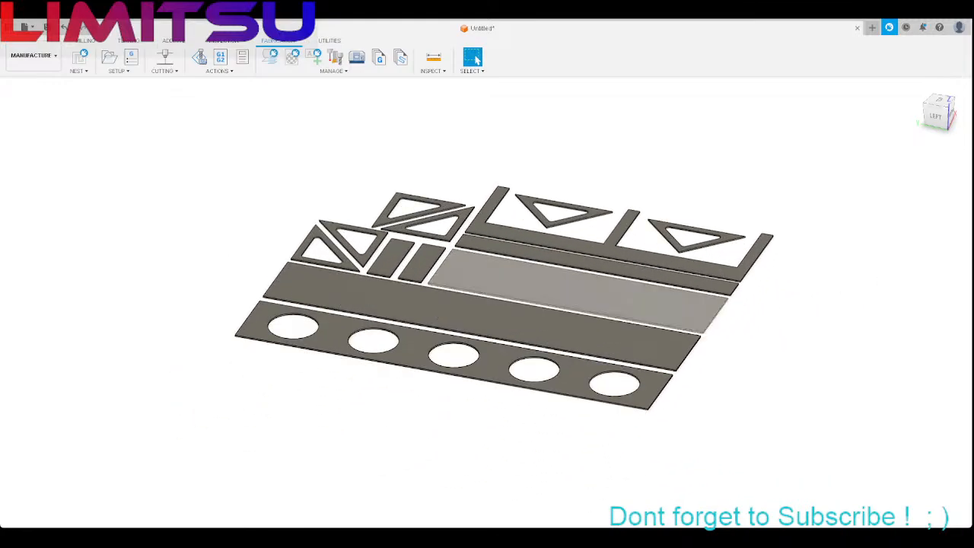
{"action": "scroll", "coordinate": [529, 282], "scroll_direction": "up", "scroll_amount": 4}
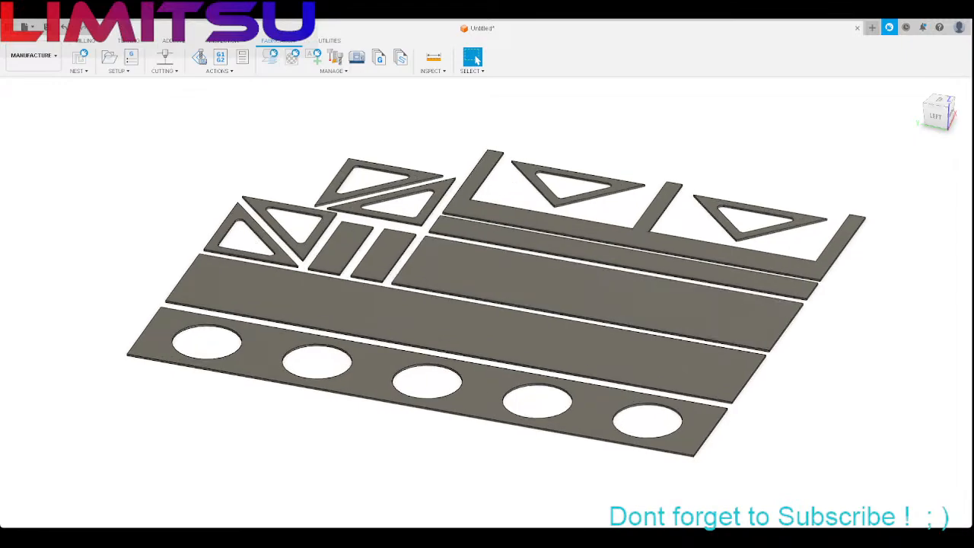